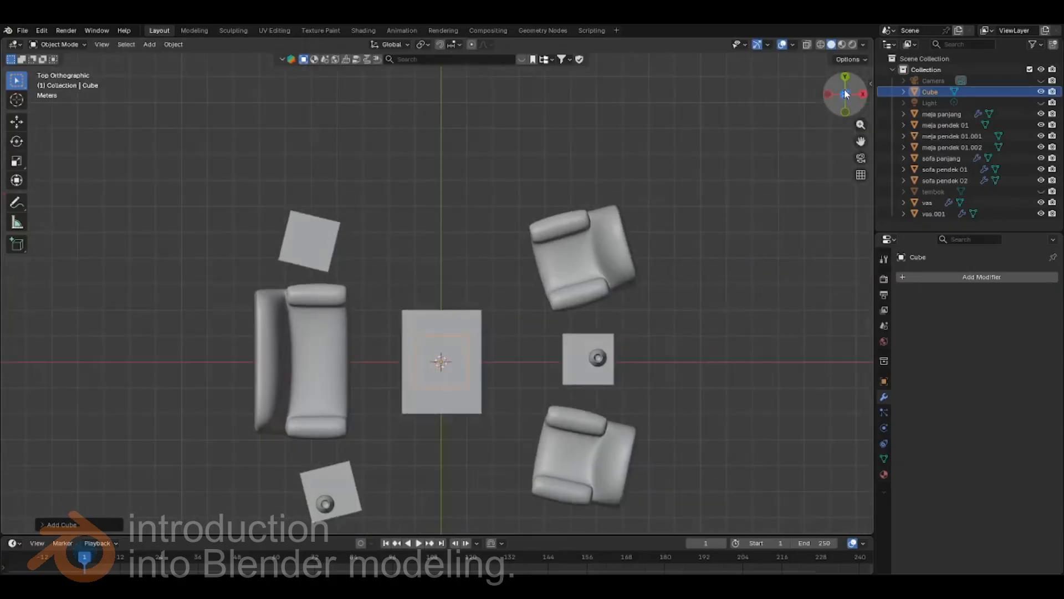
- Move the cube a little over 7 m in the negative Y direction, clear of the tables and sofas
scroll(375, 304, down, 5)
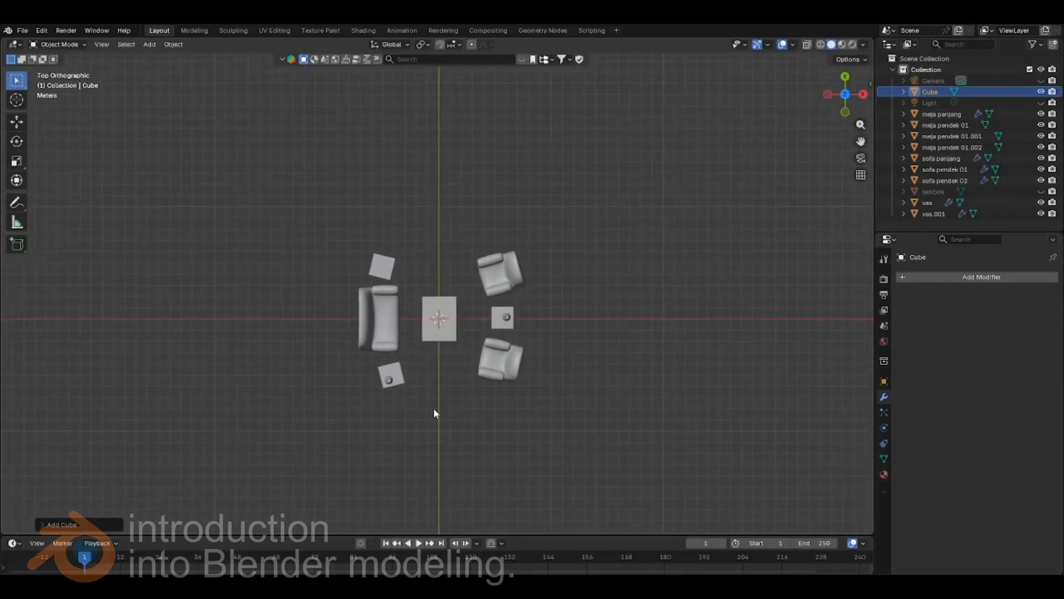
key(g)
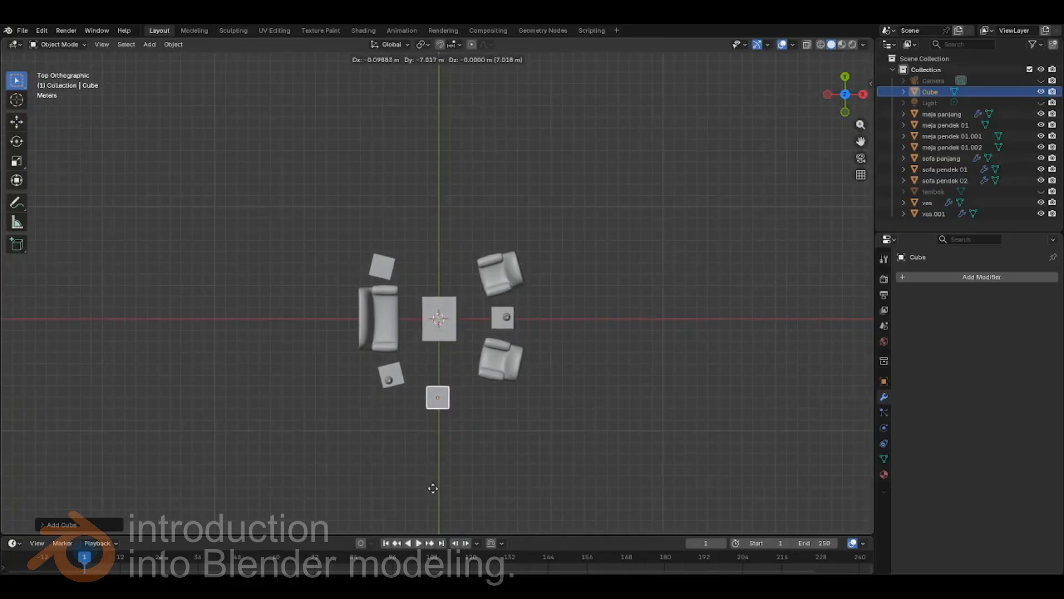
click(434, 494)
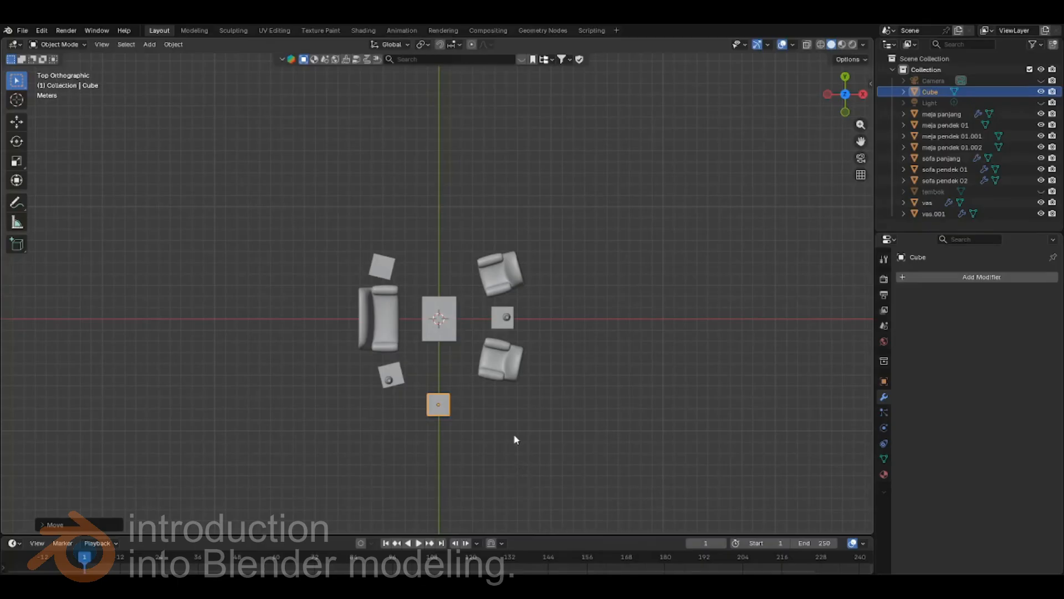
- Stretch the cube along X to about 3 times its width so it forms a long box
shift+middle_drag(516, 439, 492, 326)
scroll(503, 364, up, 4)
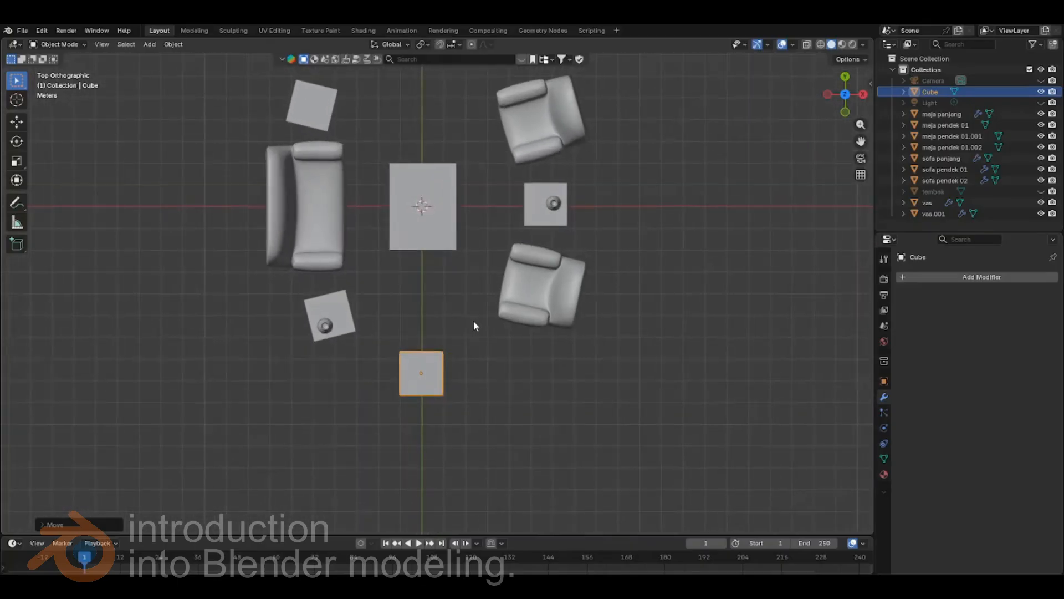
key(s)
key(y)
key(x)
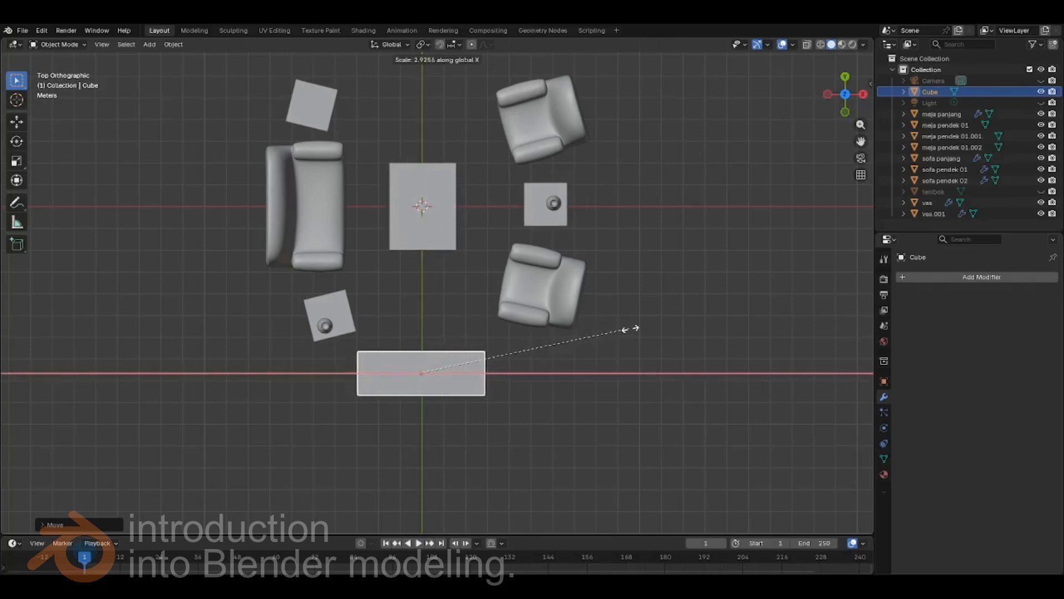
click(665, 326)
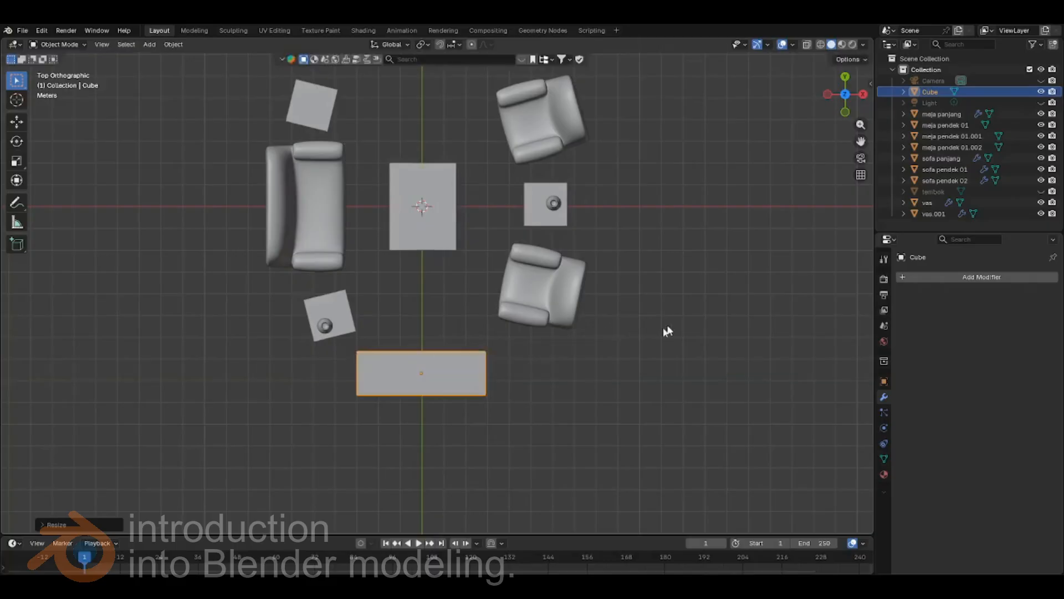
key(s)
key(x)
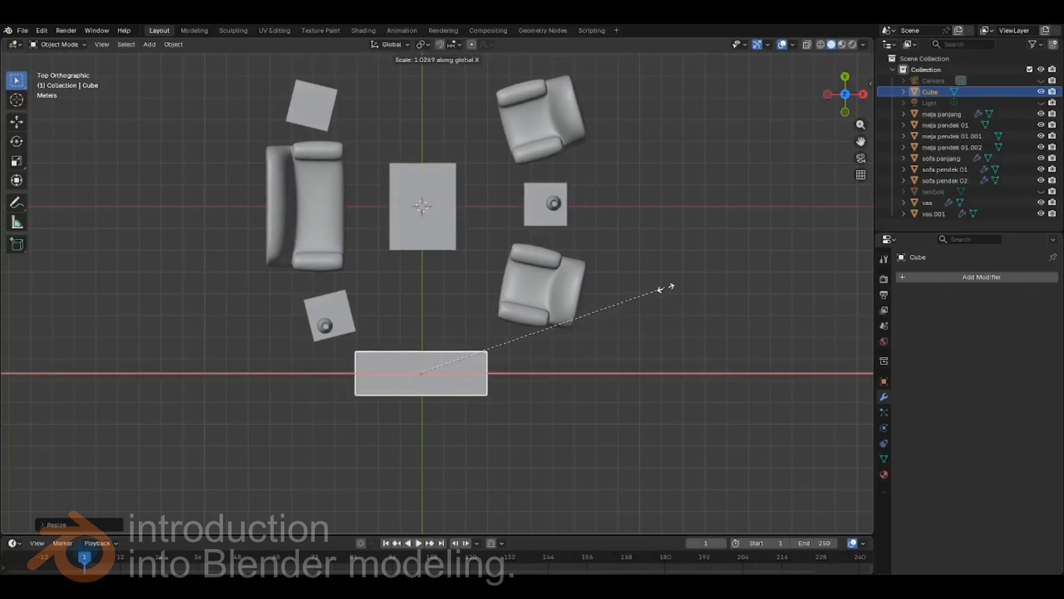
key(Escape)
- Scale the long box very slightly along the Y axis
key(s)
key(x)
key(y)
click(649, 233)
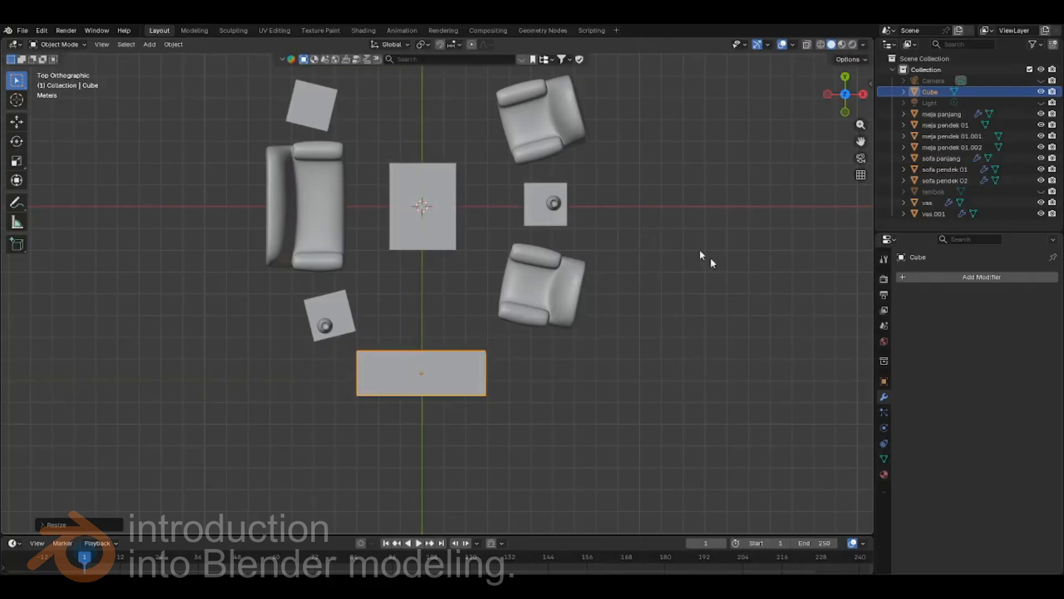
- Raise the box along Z and shift it along Y to adjust its distance from the seating group
middle_drag(638, 319, 474, 434)
key(g)
key(z)
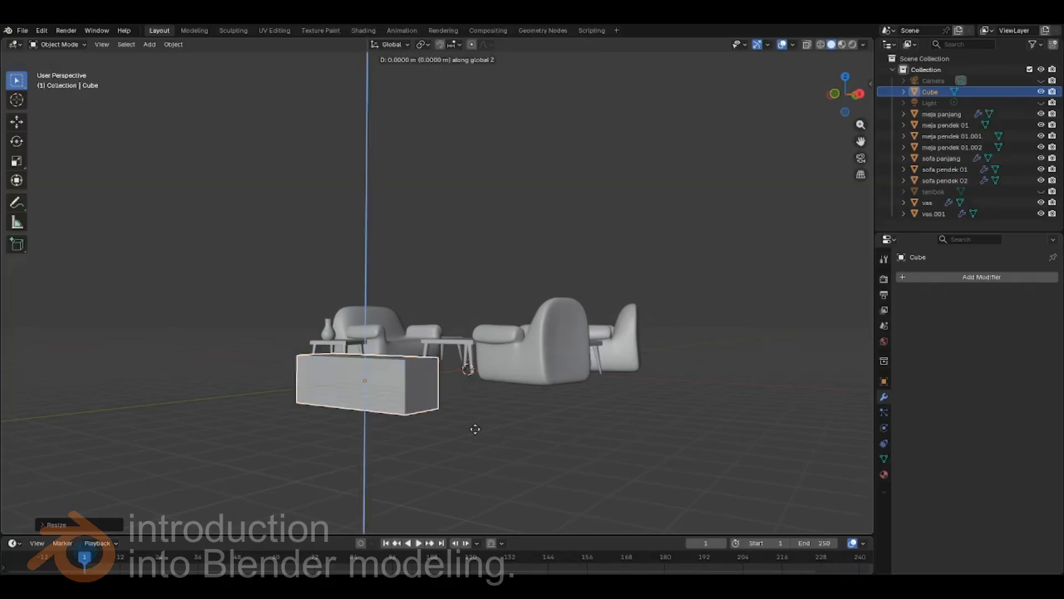
click(474, 382)
middle_drag(474, 382, 483, 299)
key(g)
key(y)
click(490, 263)
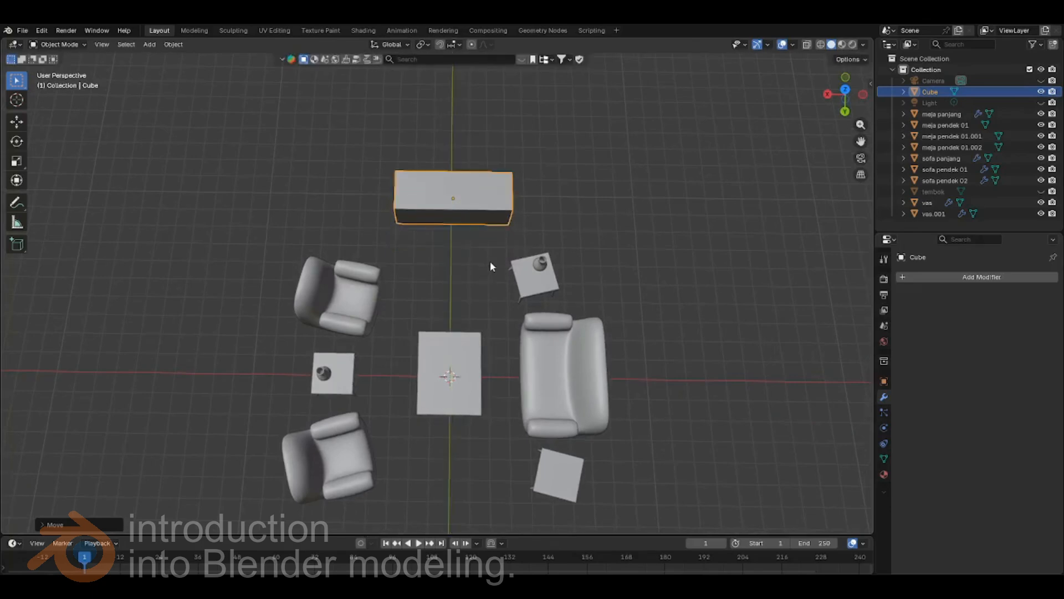
- Fine-tune the box's length by scaling it along the X axis
key(s)
key(x)
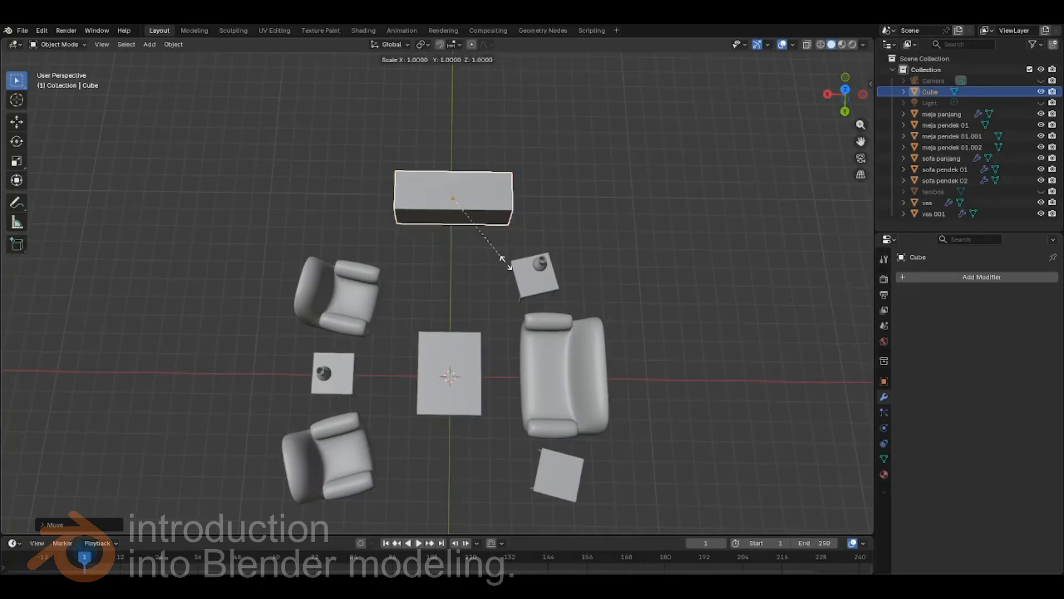
click(580, 290)
- Raise the box about 0.4 m further along Z so it floats above the floor
middle_drag(579, 290, 610, 231)
middle_drag(637, 376, 508, 366)
key(g)
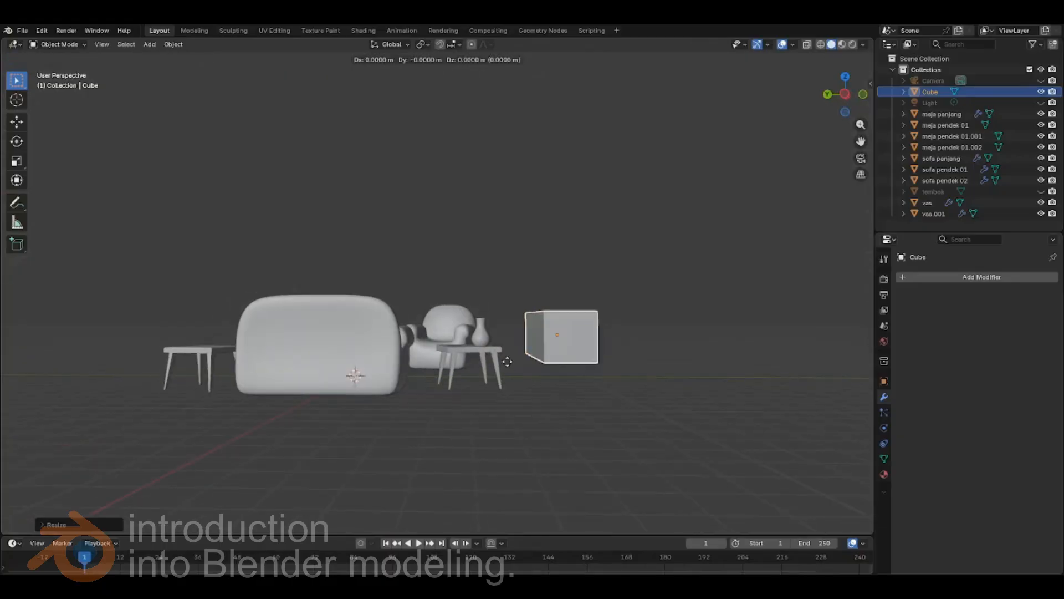
key(z)
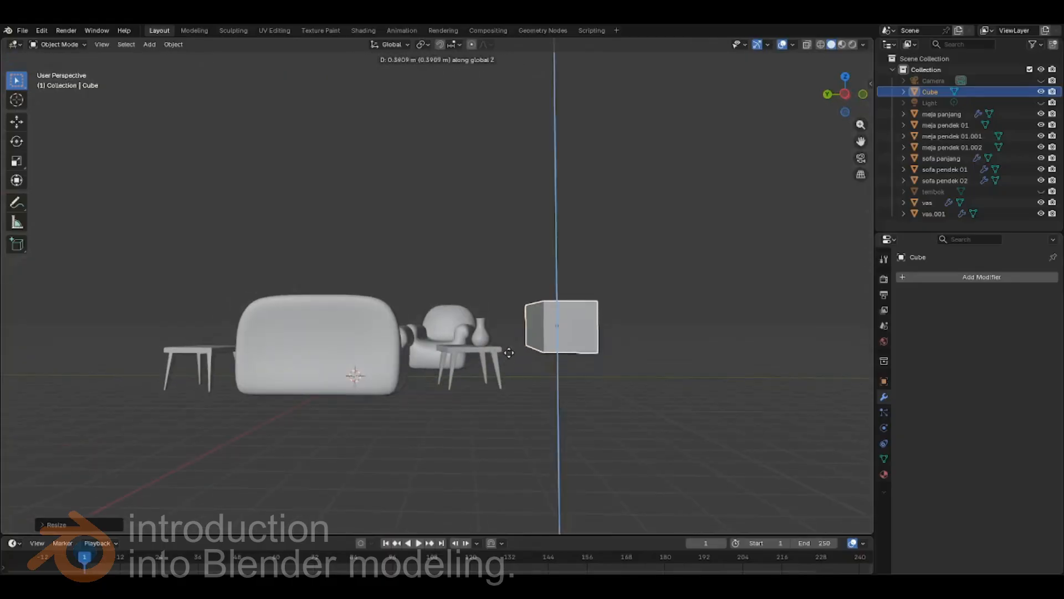
click(509, 349)
- Scale the box up along Z to make it clearly taller
middle_drag(551, 368, 637, 379)
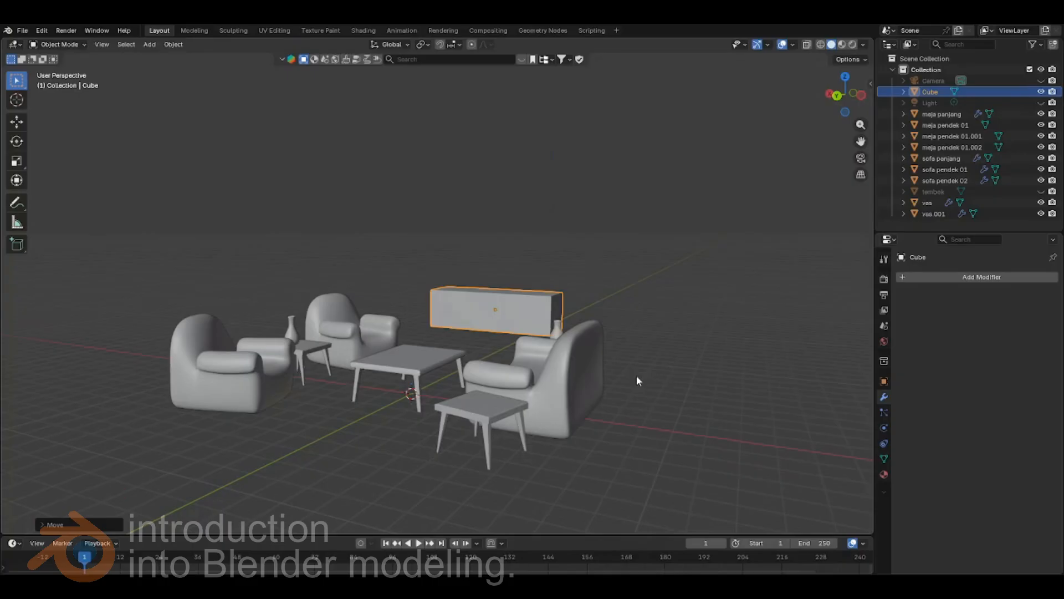
middle_drag(636, 374, 569, 340)
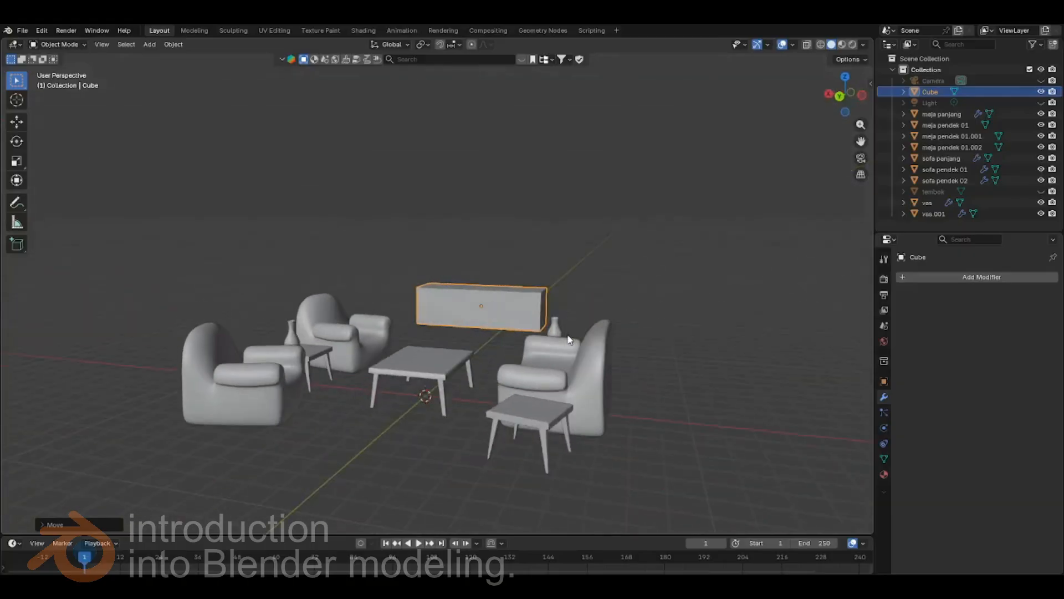
key(s)
key(z)
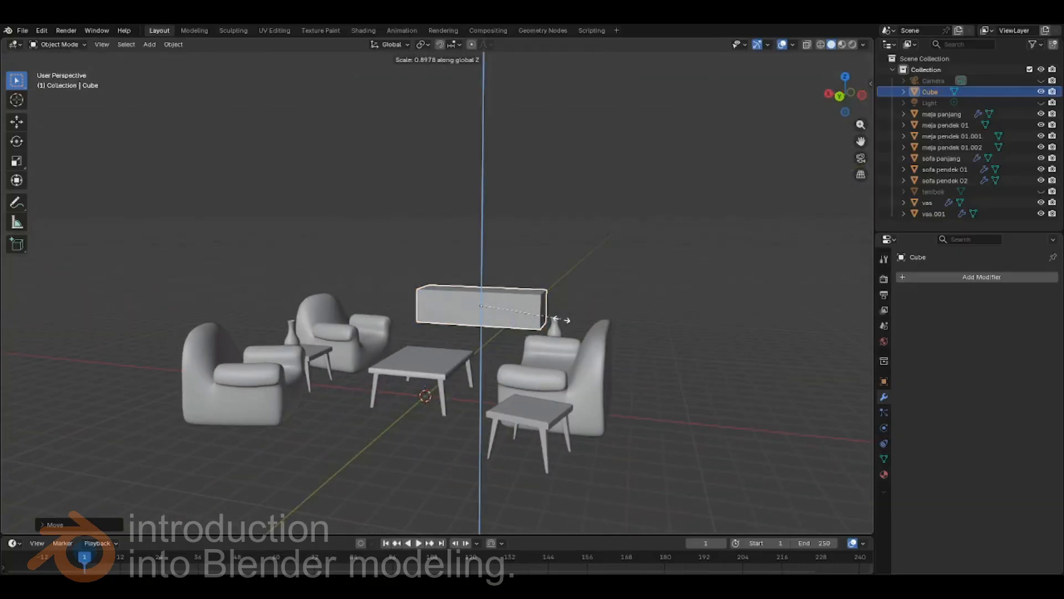
click(555, 414)
- Hide the three sofas, the three meja pendek side tables and the meja panjang table in the viewport
middle_drag(719, 420, 565, 288)
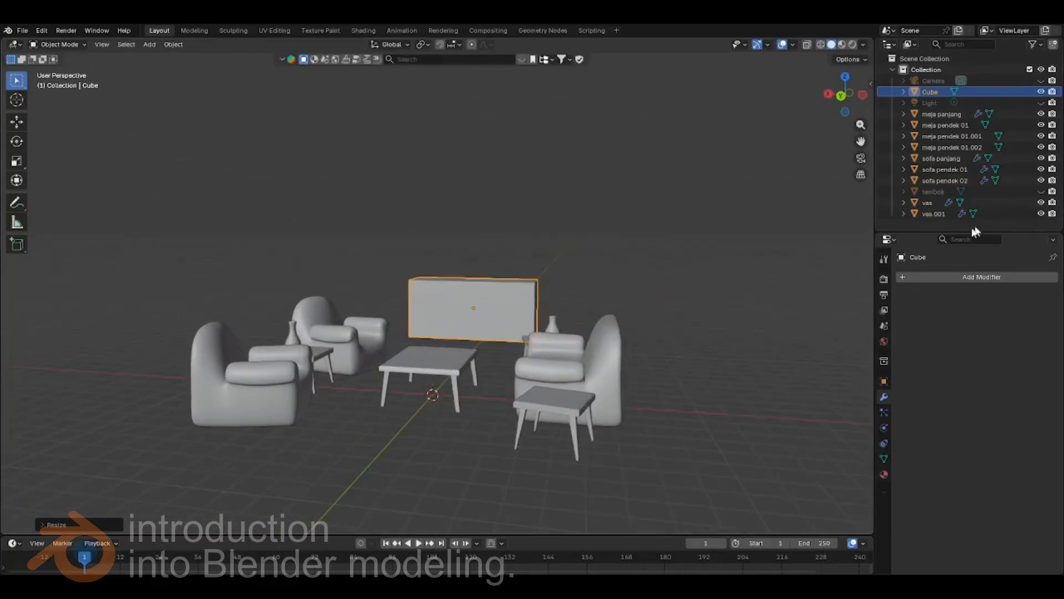
click(1041, 180)
click(1041, 169)
click(1041, 158)
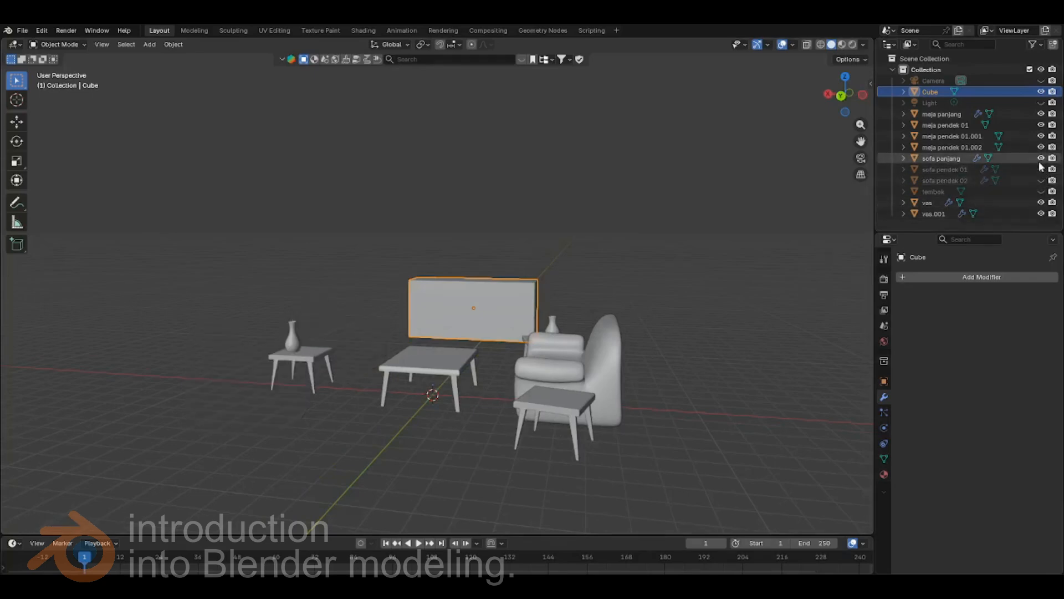
click(1040, 147)
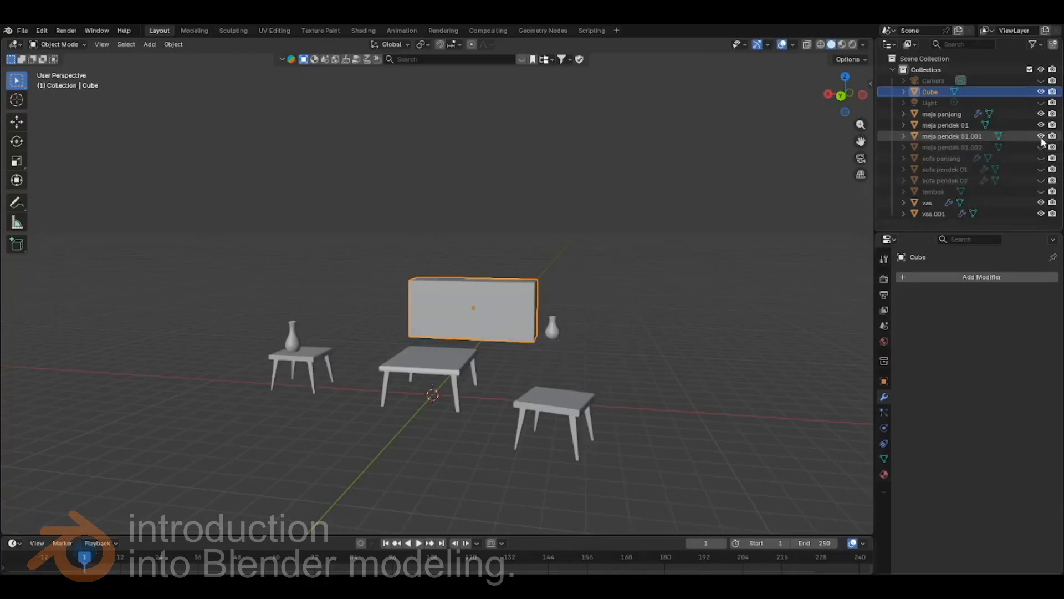
click(1041, 136)
click(1040, 125)
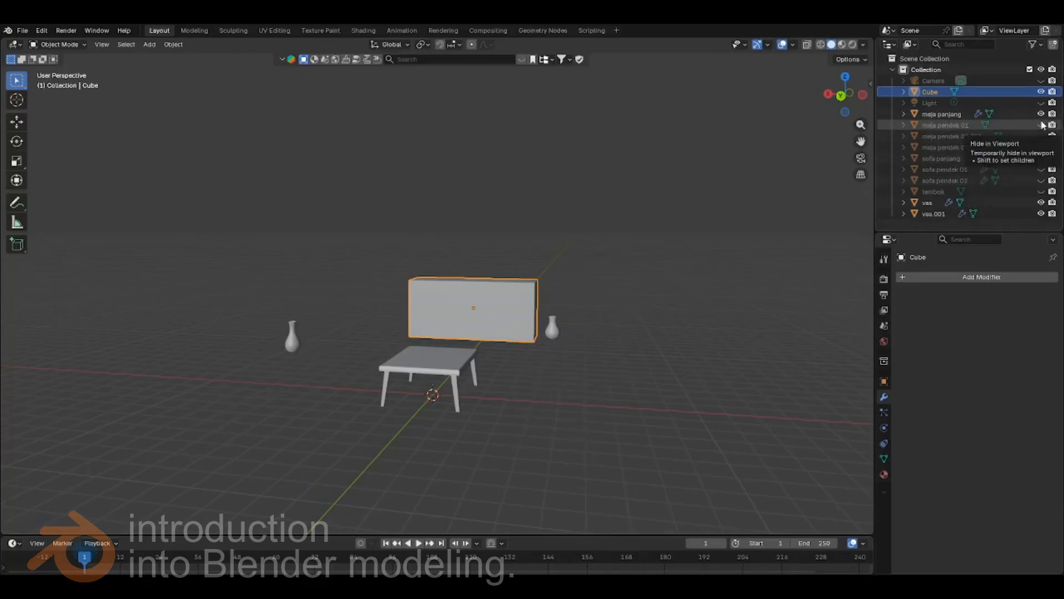
click(1041, 114)
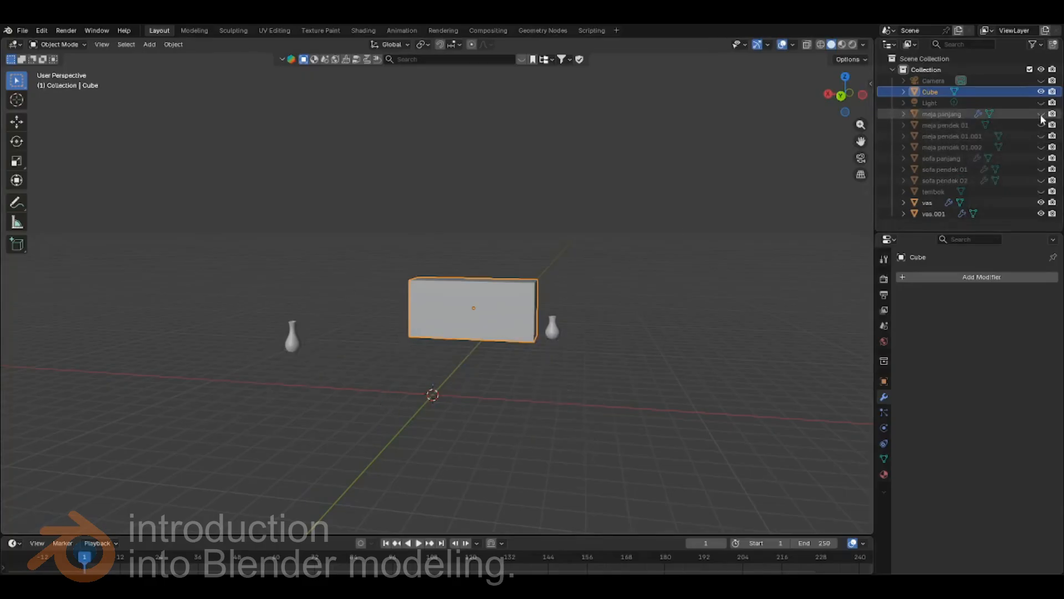
- Scale the box along Z by about 1.05 to make it slightly taller
scroll(492, 336, up, 5)
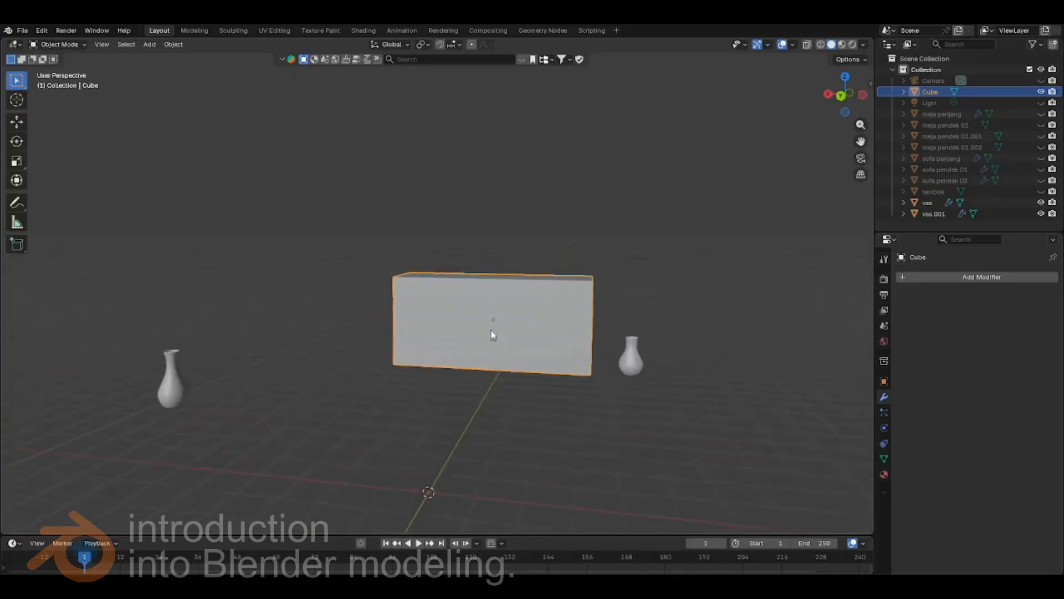
shift+middle_drag(643, 406, 519, 295)
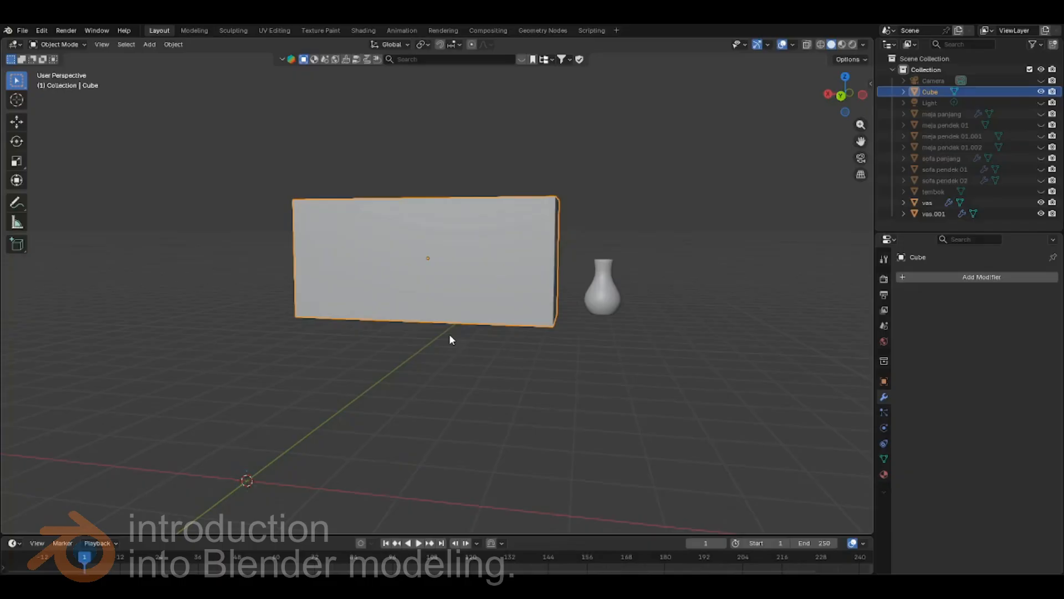
key(s)
key(z)
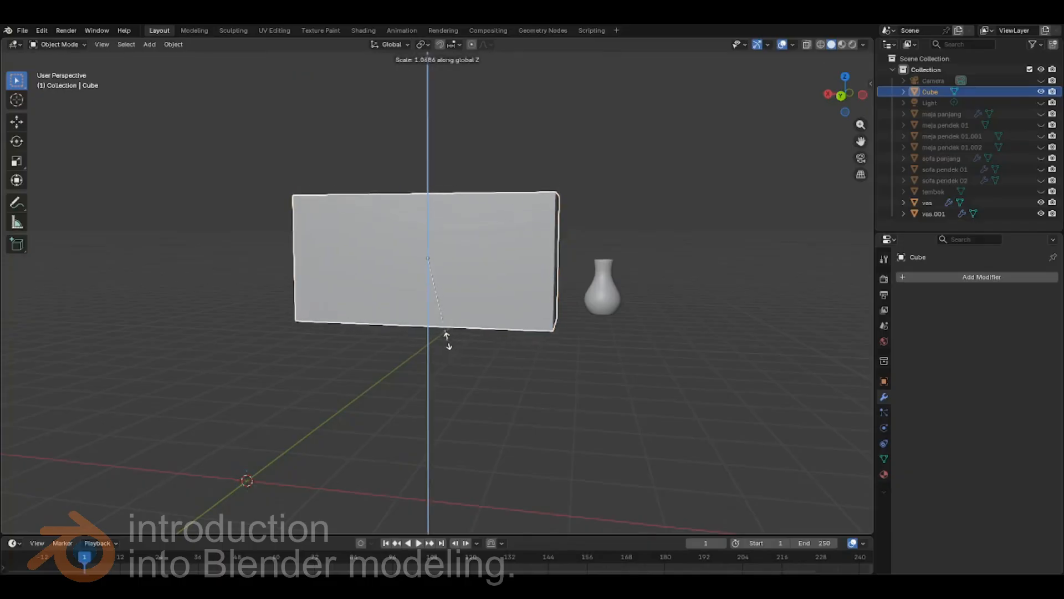
click(447, 332)
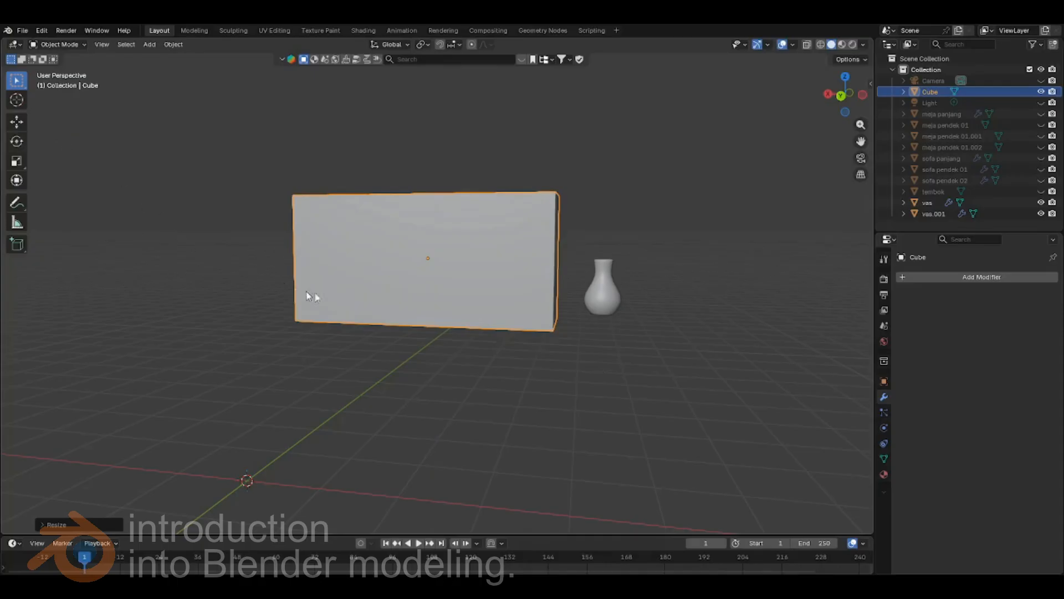
- In Edit Mode, loop cut the box horizontally at mid-height and add three evenly spaced vertical loop cuts, forming four columns
key(Tab)
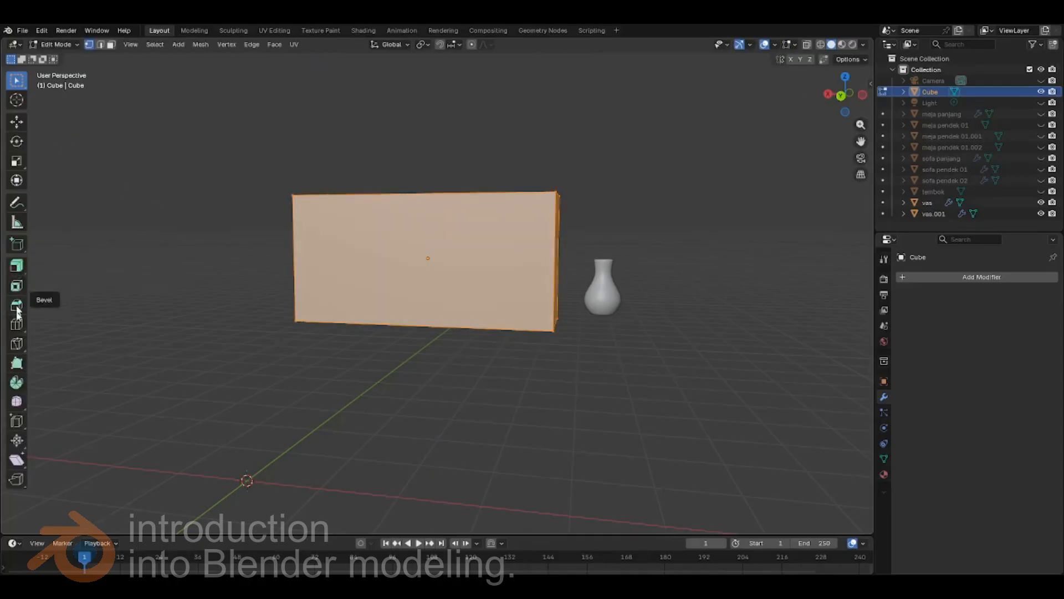
click(17, 325)
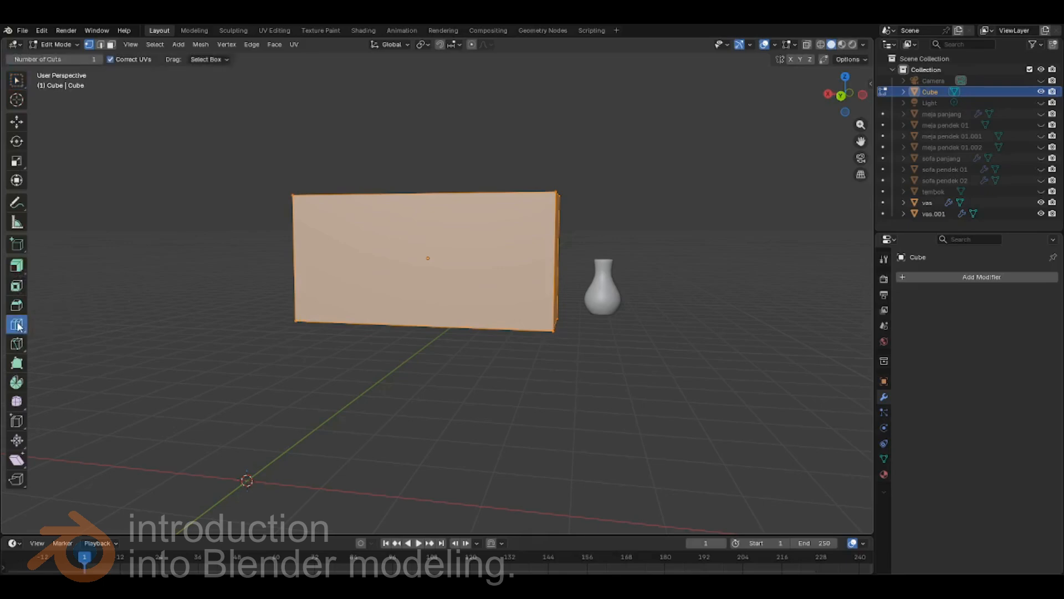
click(304, 259)
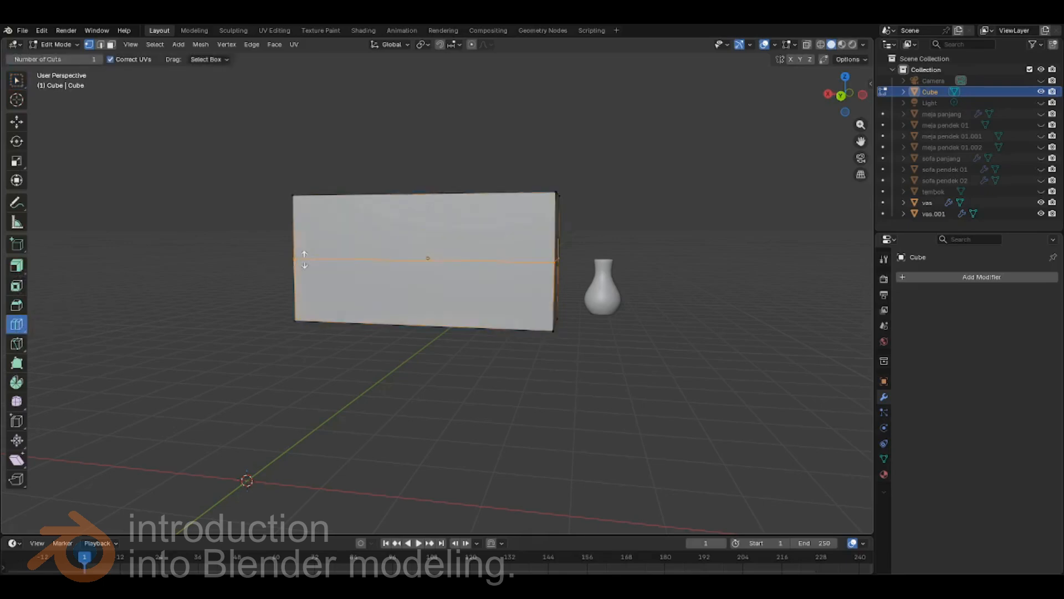
middle_drag(362, 379, 376, 375)
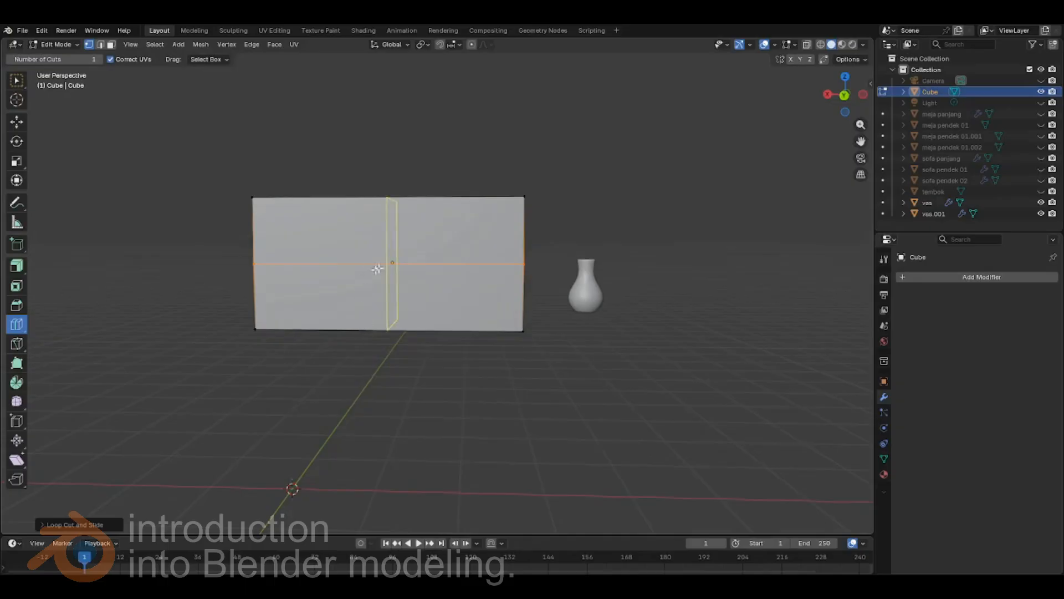
click(389, 244)
click(322, 245)
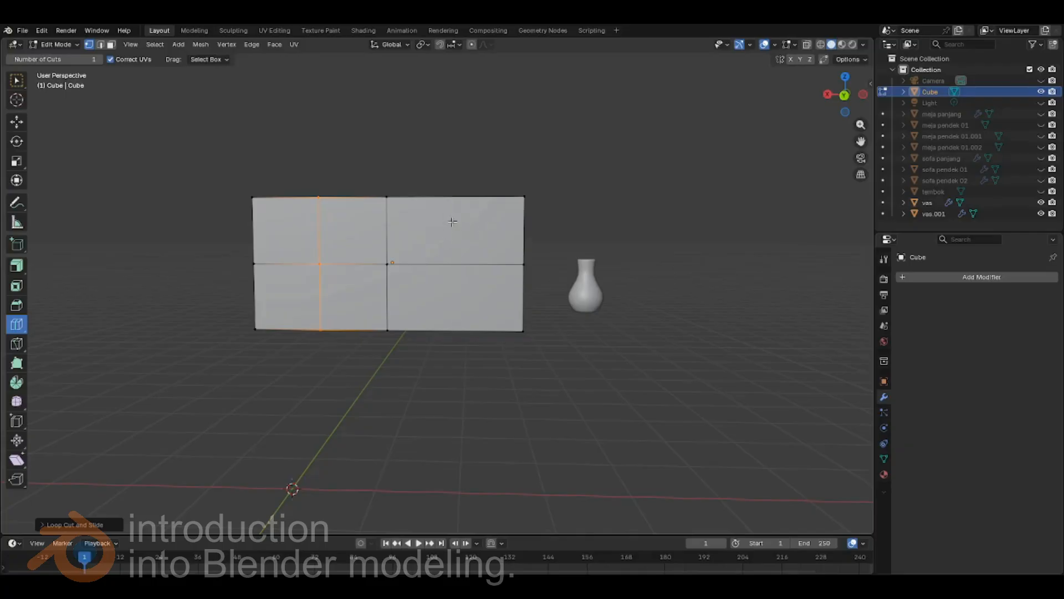
click(462, 213)
- Add another horizontal loop cut and slide it to just below the middle one, viewing the box from the back
middle_drag(462, 213, 486, 361)
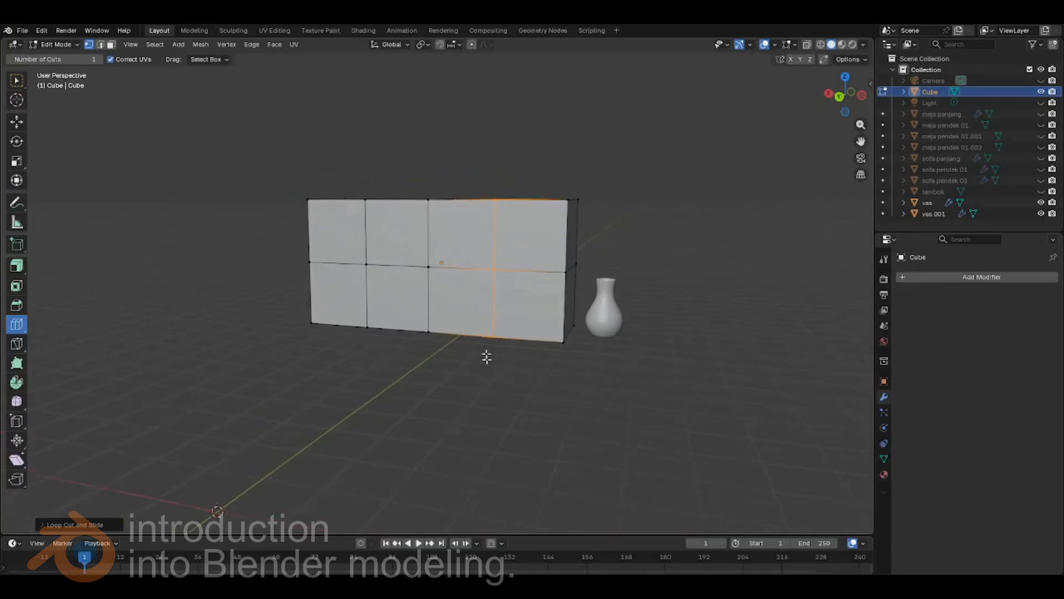
scroll(486, 361, up, 4)
middle_drag(446, 292, 394, 316)
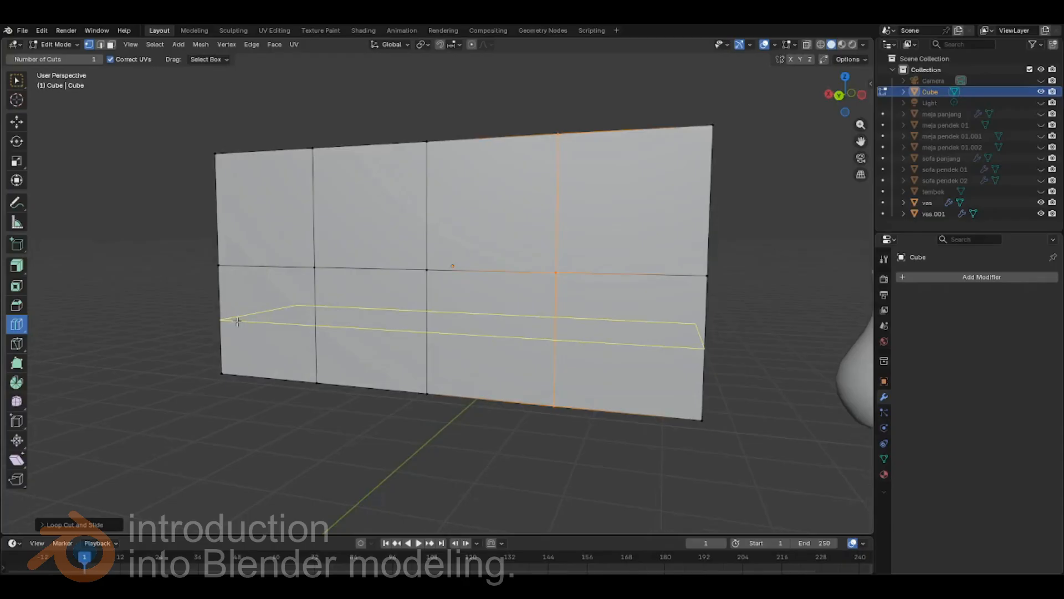
drag(237, 321, 237, 320)
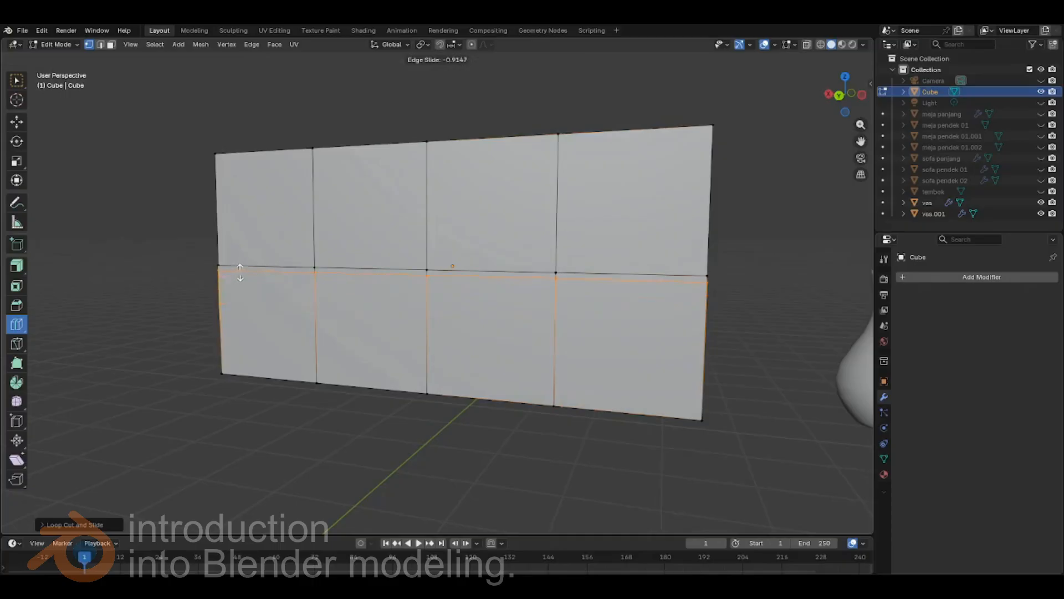
drag(241, 279, 242, 278)
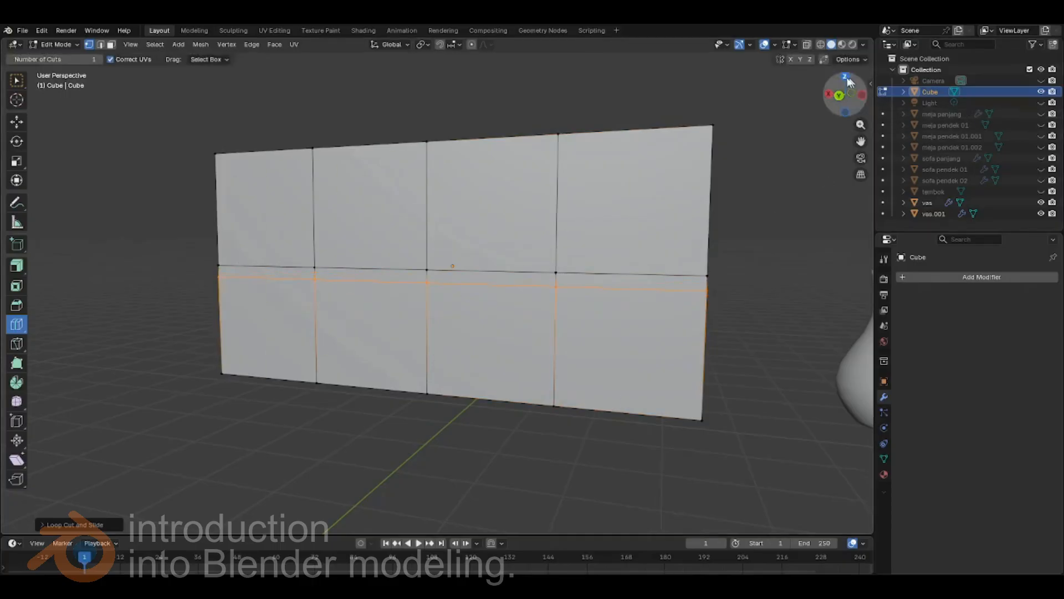
click(838, 98)
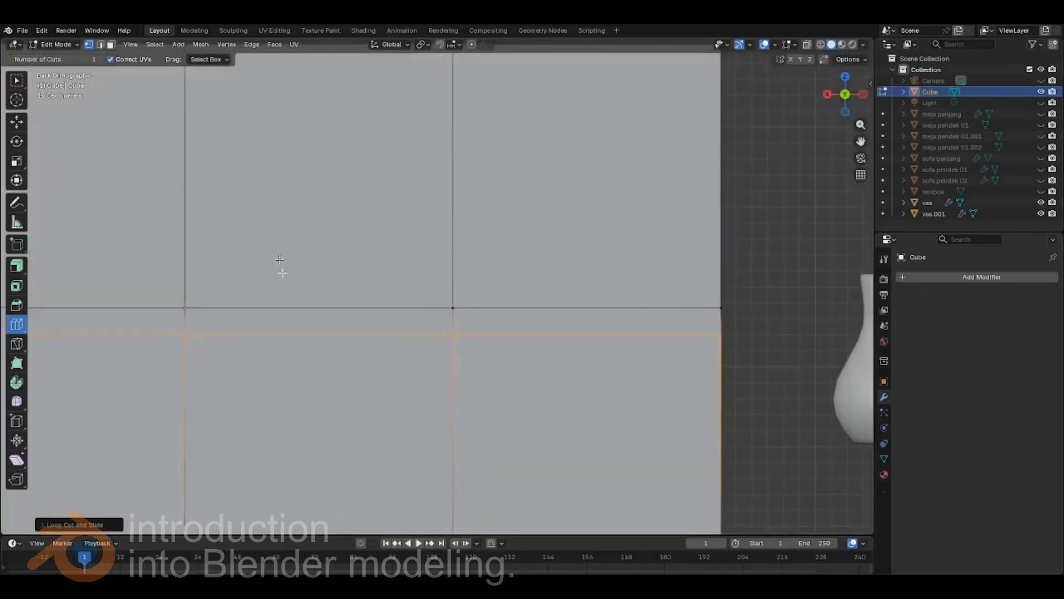
- In X-ray wireframe view, select the two horizontal middle loops and move them up slightly along Z to centre the band at mid-height
scroll(277, 251, down, 5)
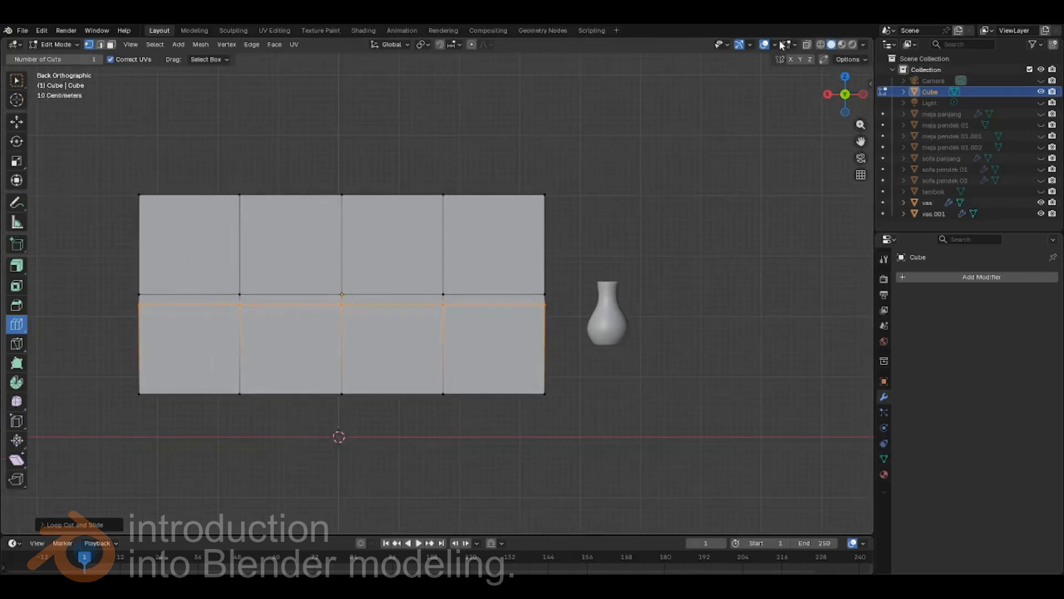
click(807, 44)
click(821, 45)
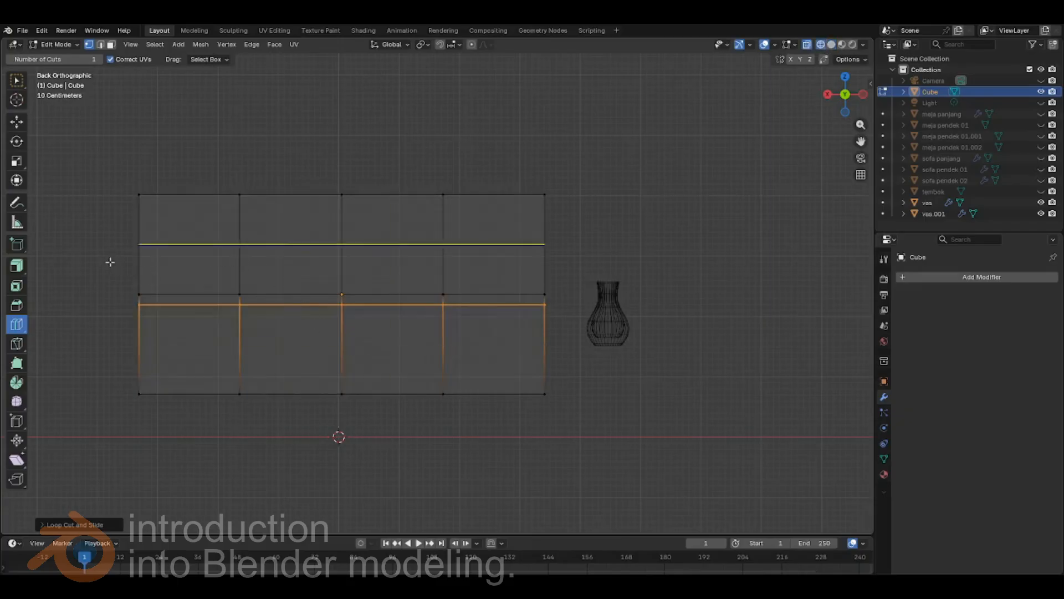
key(w)
drag(102, 276, 581, 313)
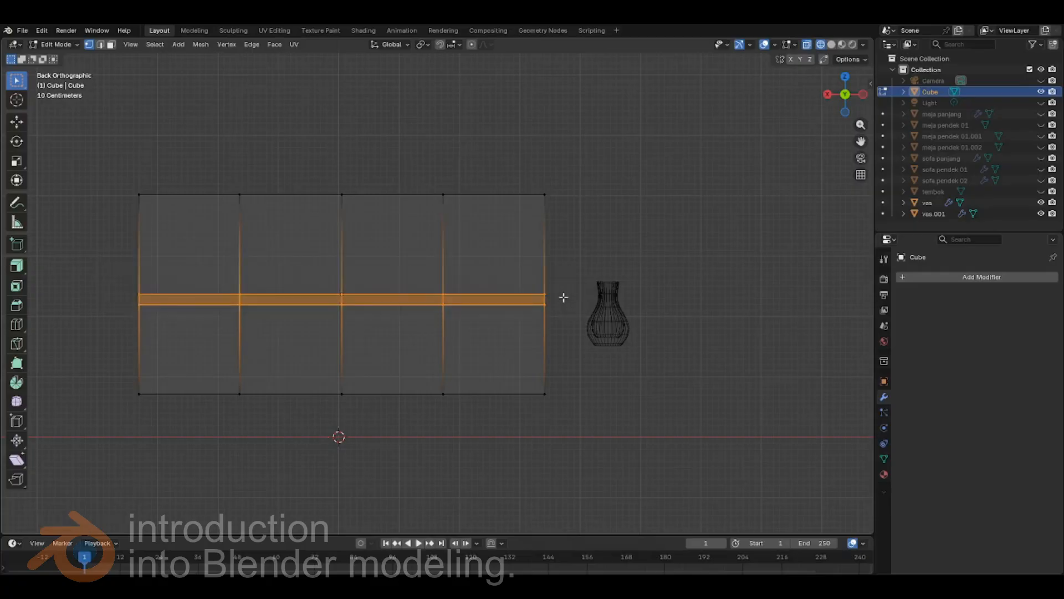
key(g)
key(z)
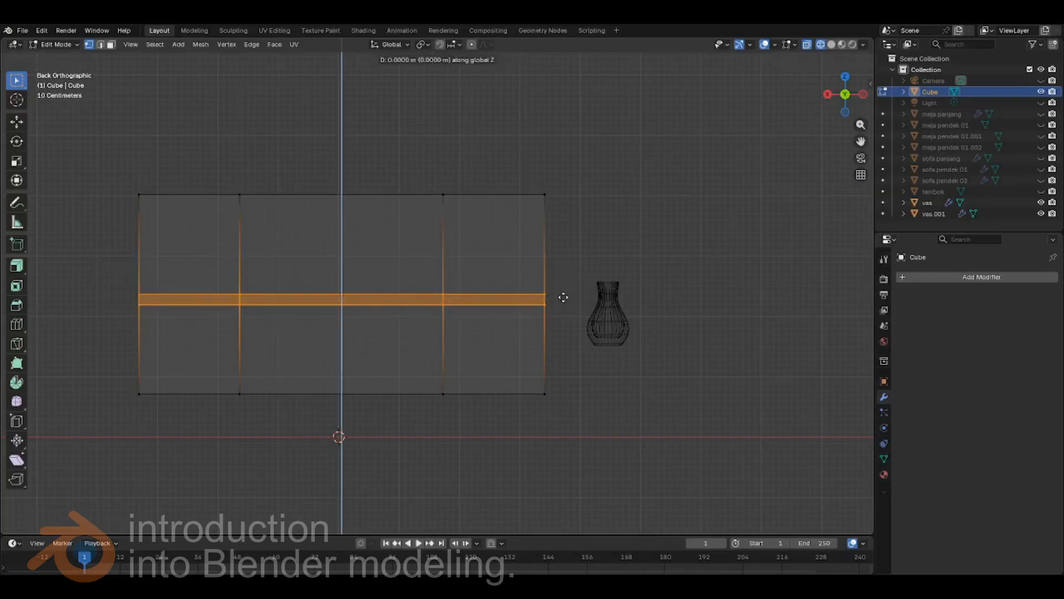
click(564, 287)
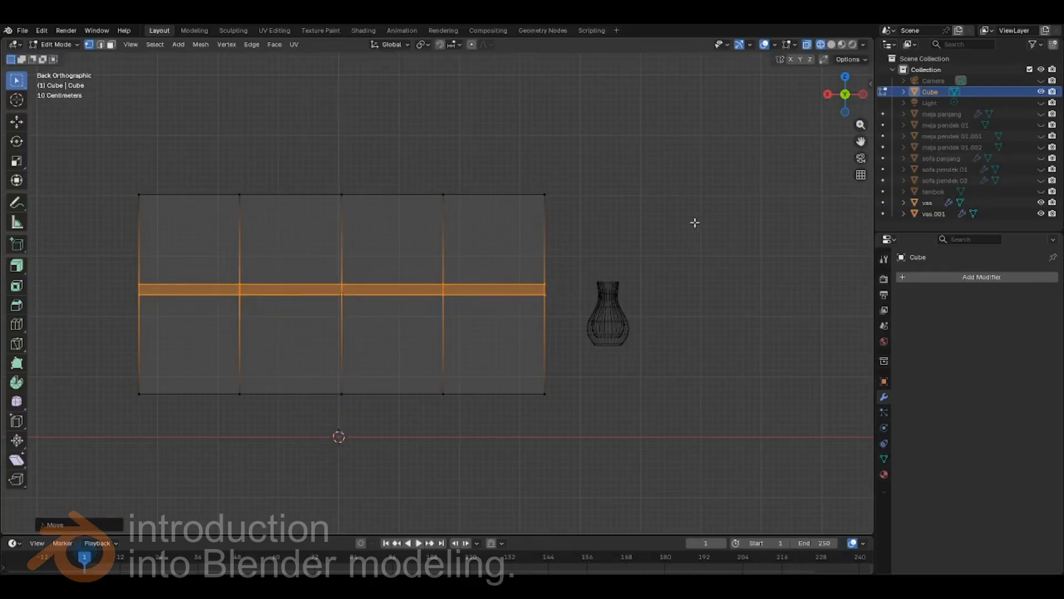
- Adjust the middle band's thickness along Z, first scaling it up slightly, then back down by about 0.84
key(s)
key(z)
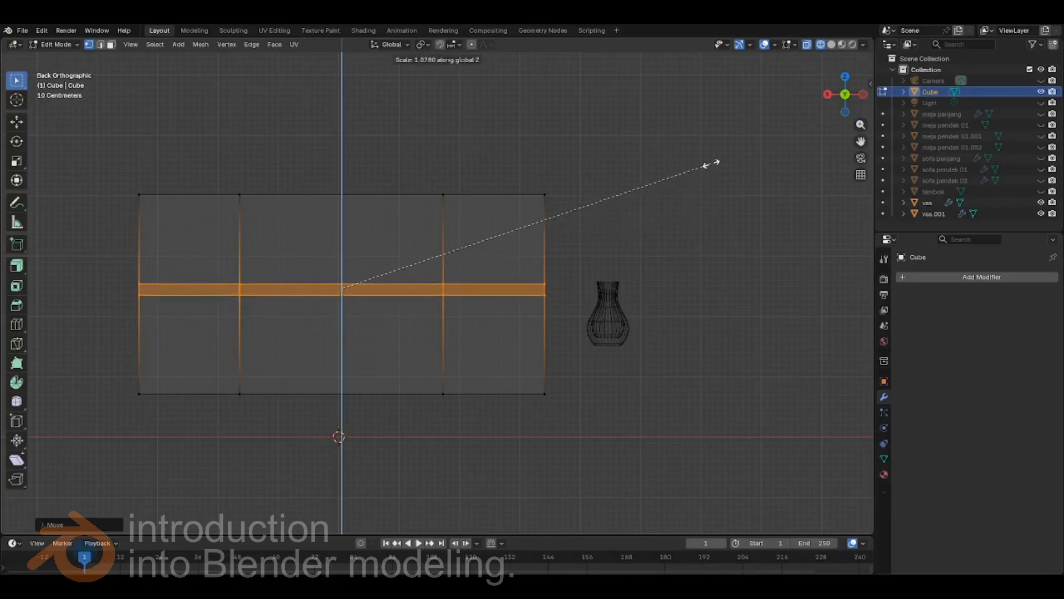
click(806, 97)
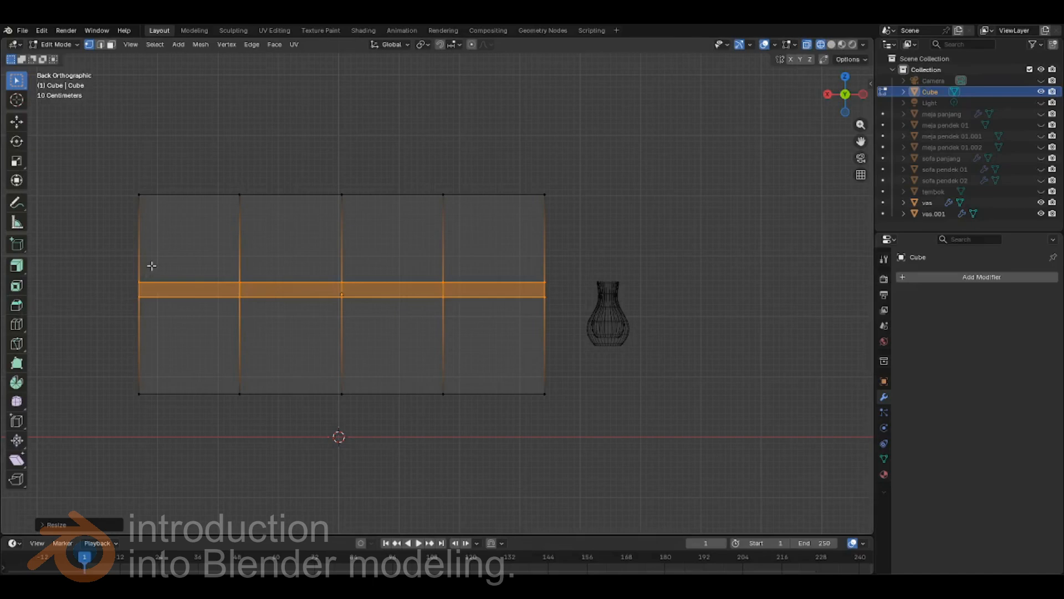
key(s)
key(z)
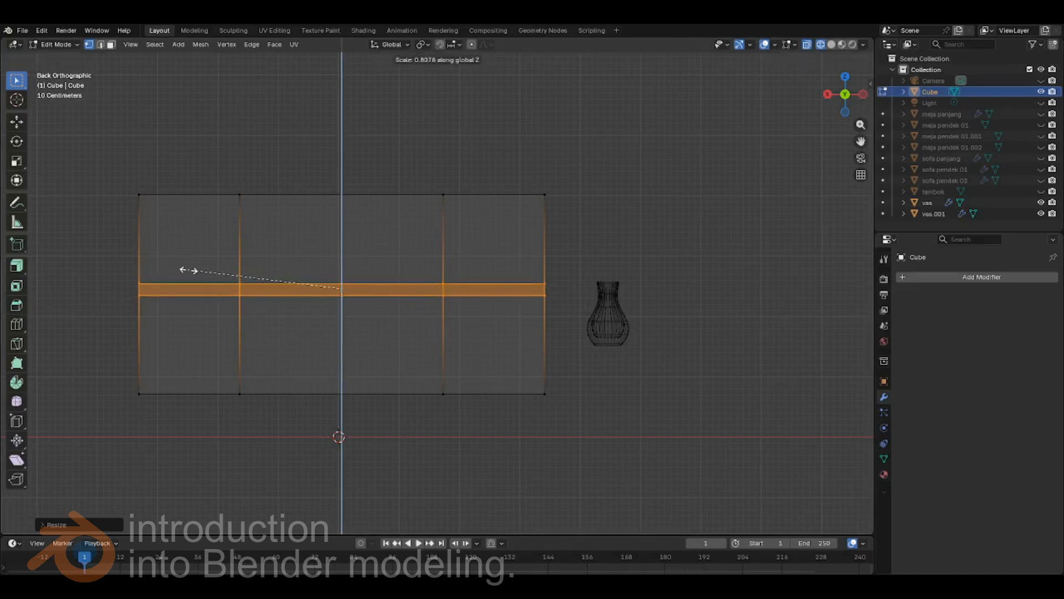
click(191, 271)
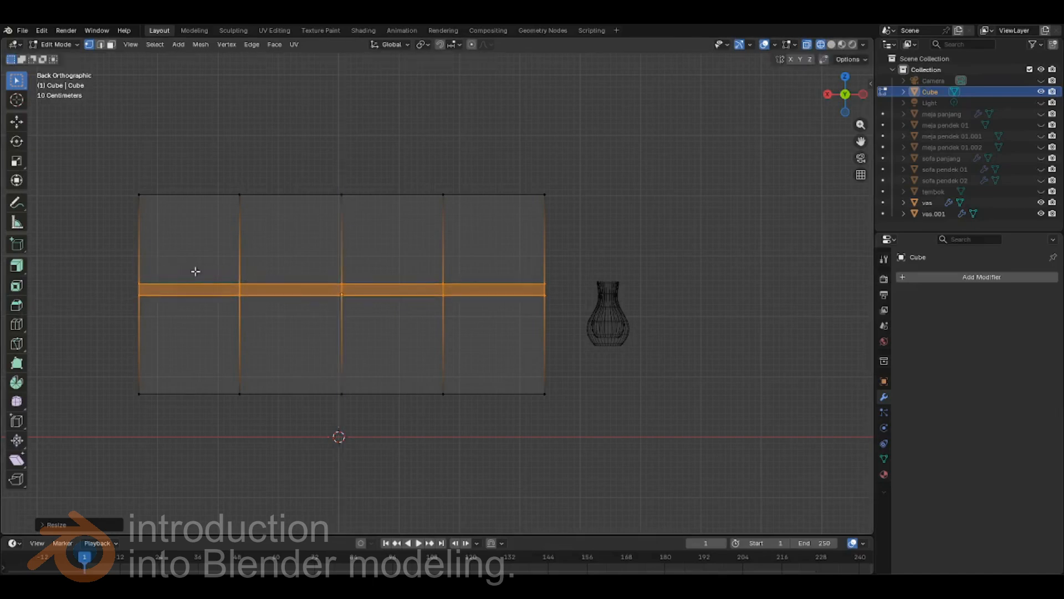
- Add four loop cuts to frame the box, sliding them close to its top, bottom, left and right outer edges
click(17, 326)
drag(244, 242, 255, 206)
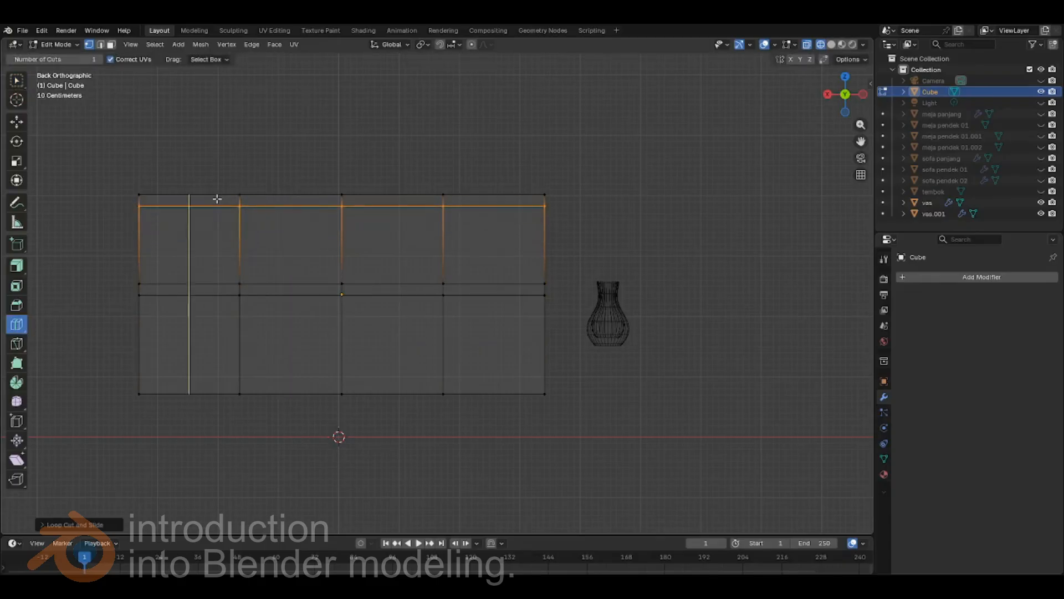
drag(222, 348, 225, 381)
drag(187, 300, 153, 291)
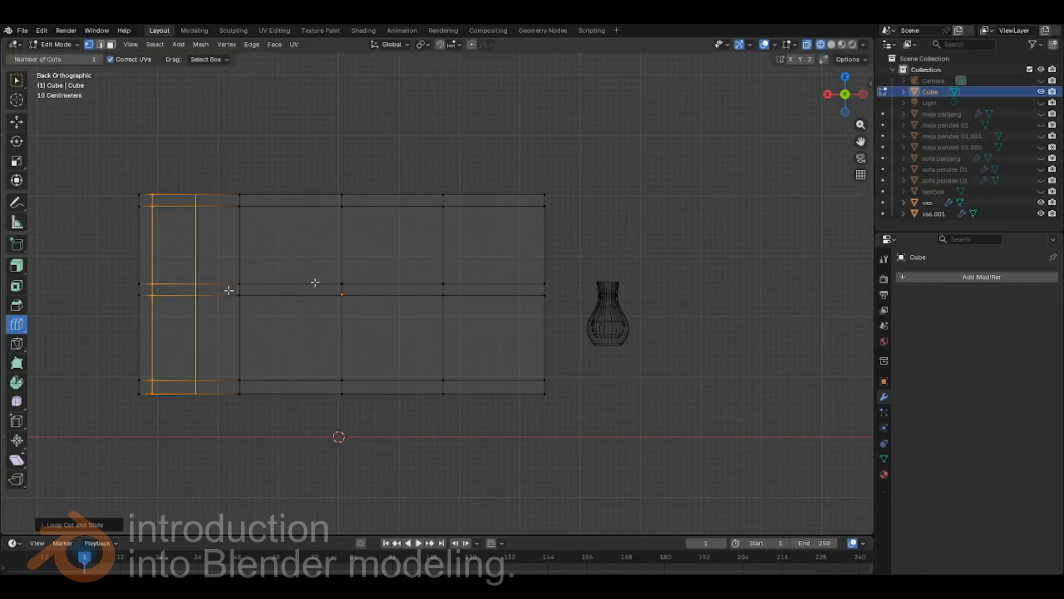
drag(498, 204, 537, 217)
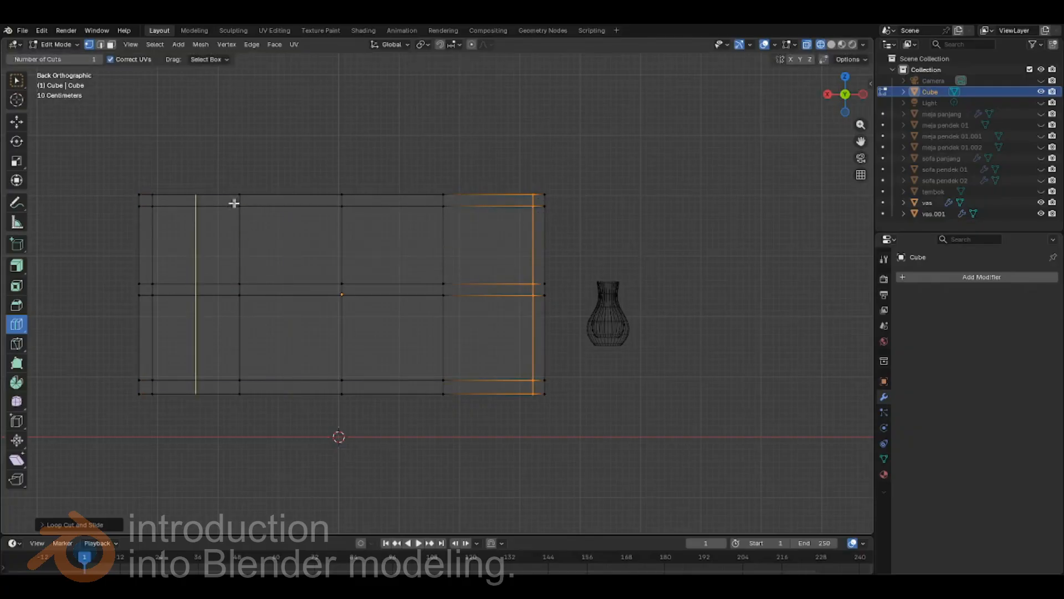
- Add three vertical loop cuts, one just left of each column divider, to give the dividers thickness
drag(194, 314, 306, 319)
drag(327, 322, 330, 322)
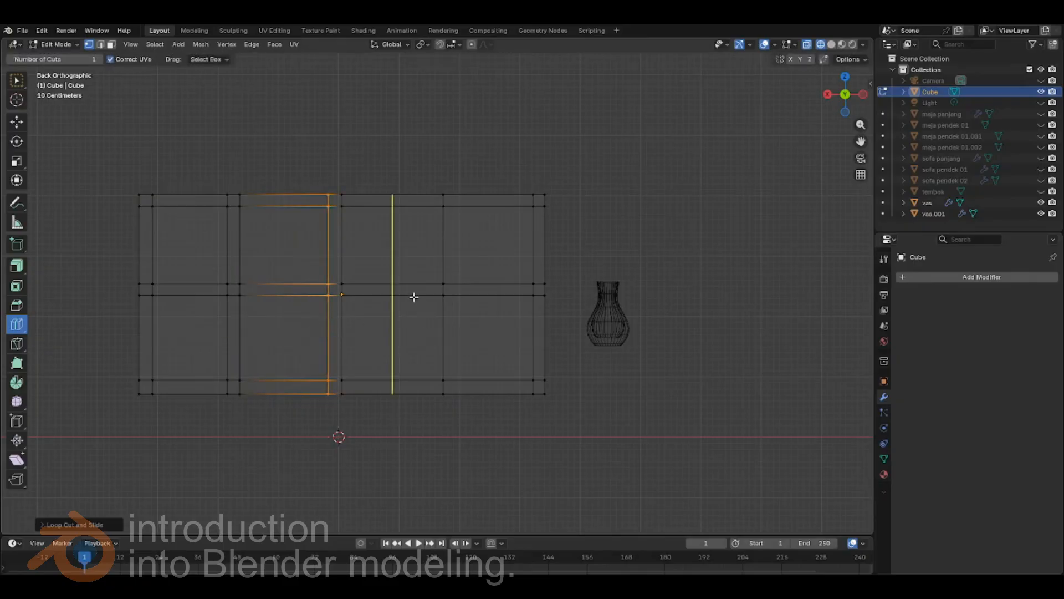
drag(413, 296, 442, 299)
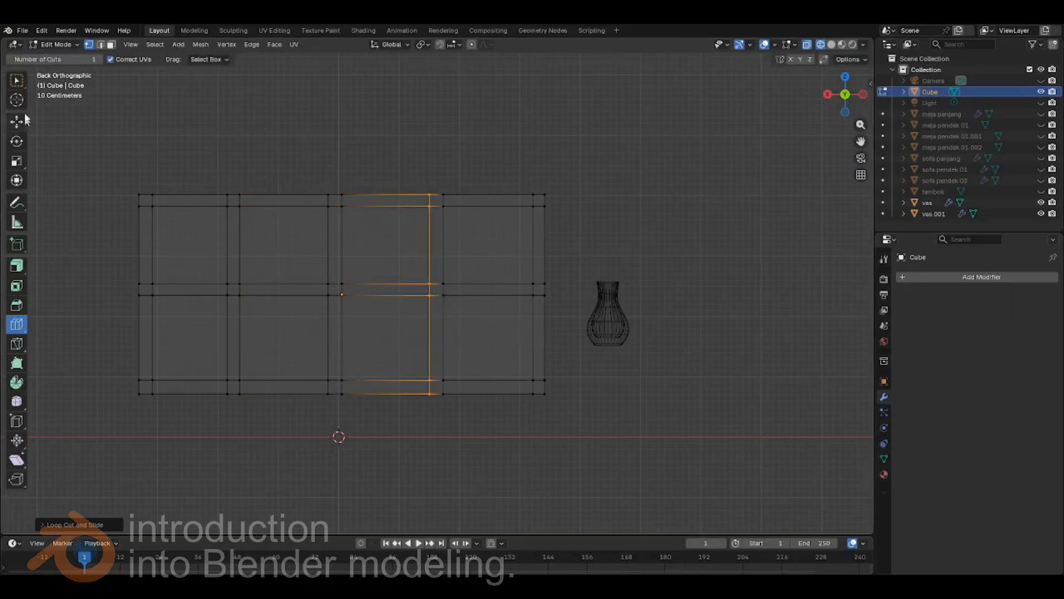
- Box-select the leftmost inner divider band across the full height and move it slightly along X toward the centre
drag(12, 82, 25, 91)
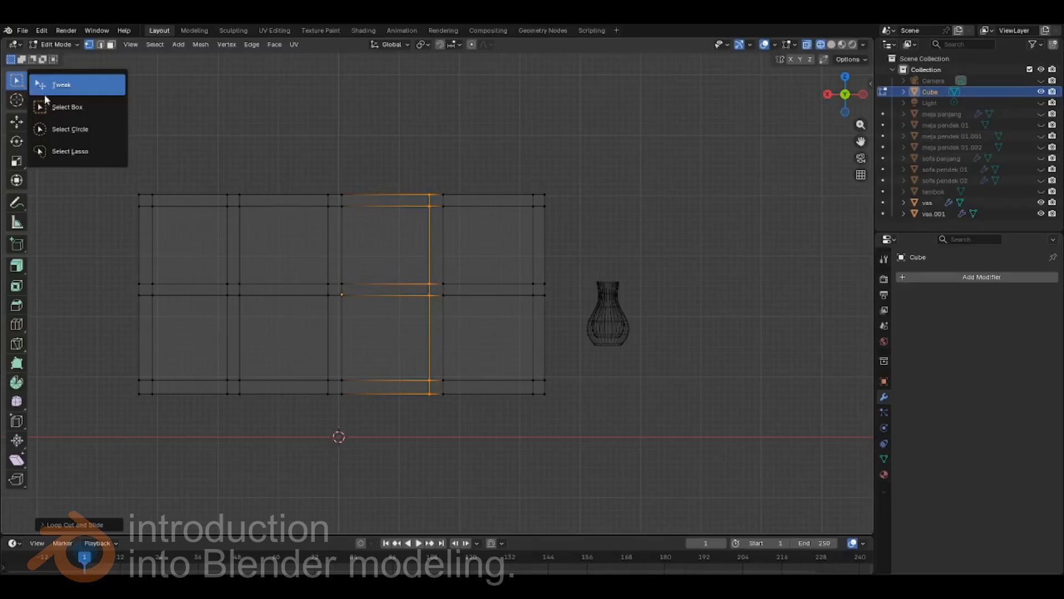
click(50, 106)
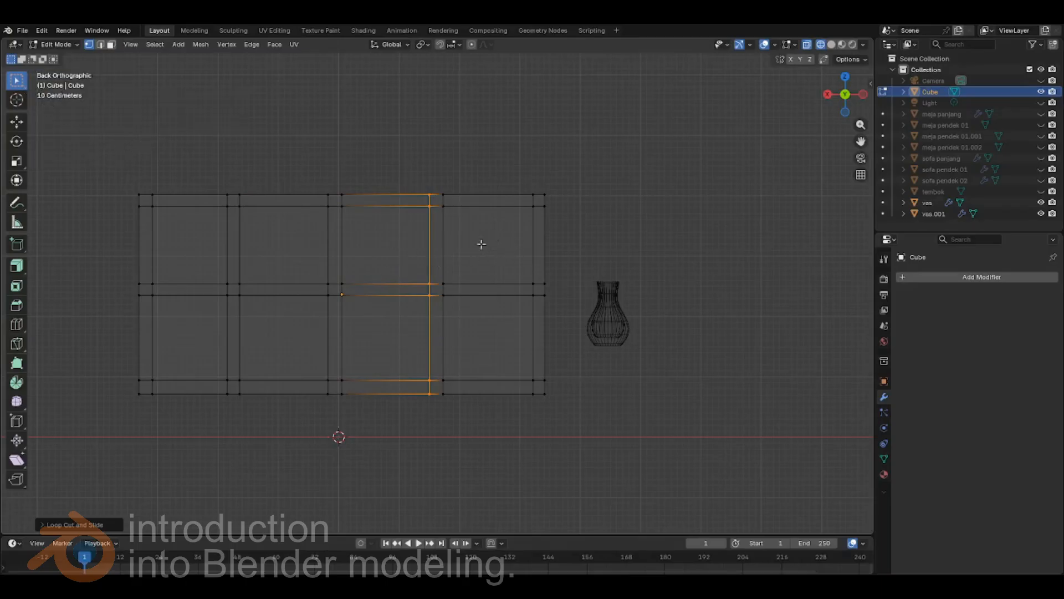
drag(186, 165, 272, 454)
key(g)
key(y)
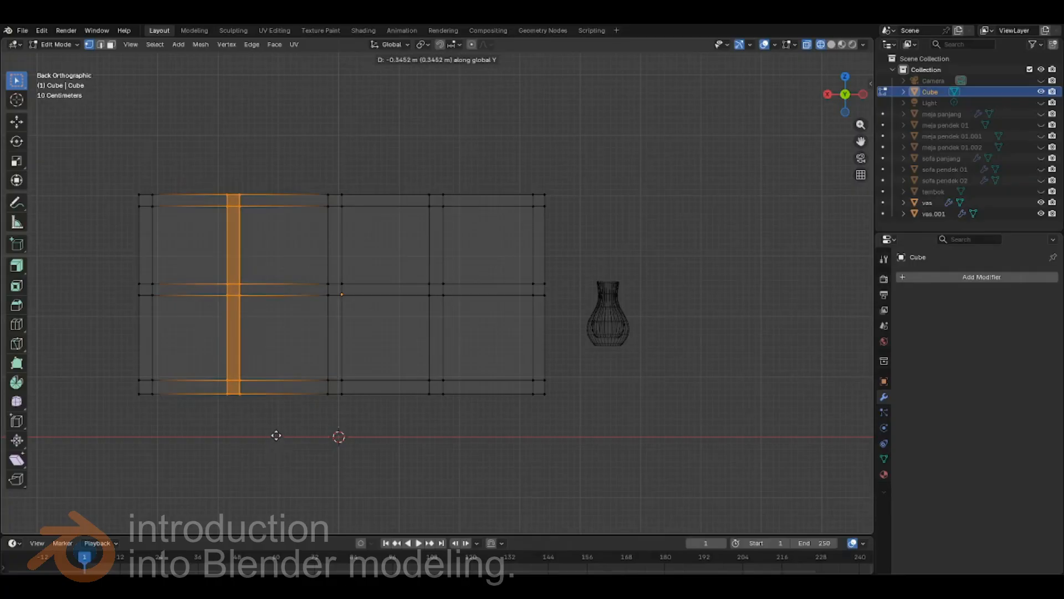
key(x)
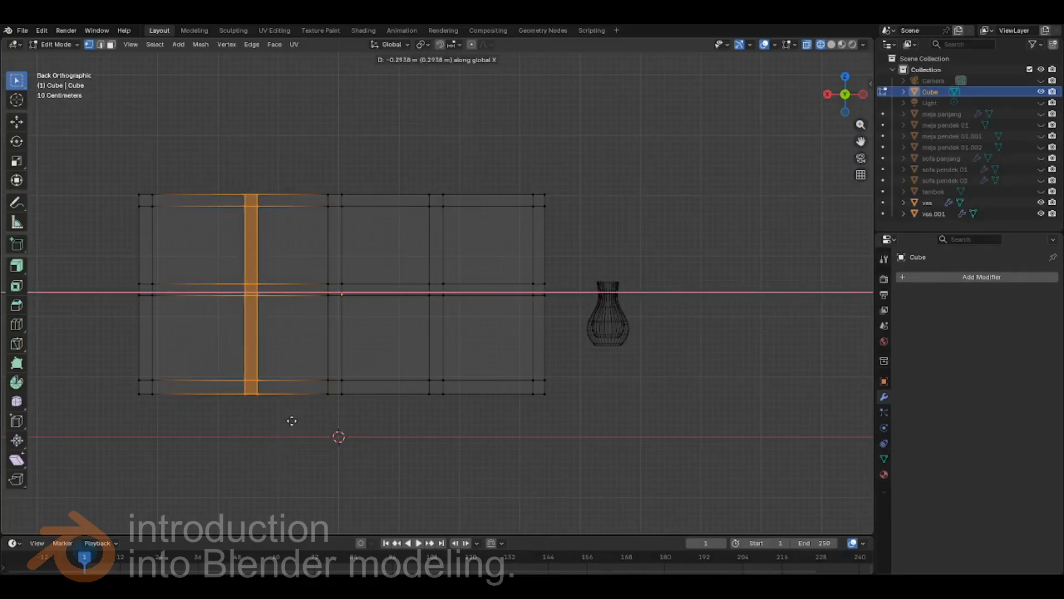
click(285, 418)
- Move the centre divider band by about -0.14 m along X, and shift the rightmost inner divider band slightly in the same direction
drag(312, 159, 359, 435)
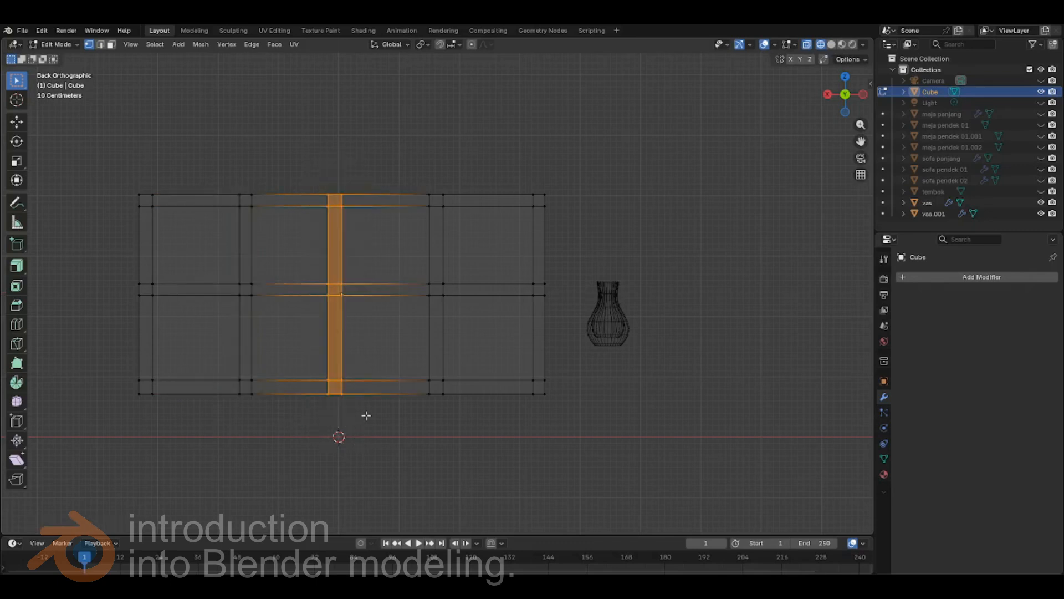
key(g)
key(x)
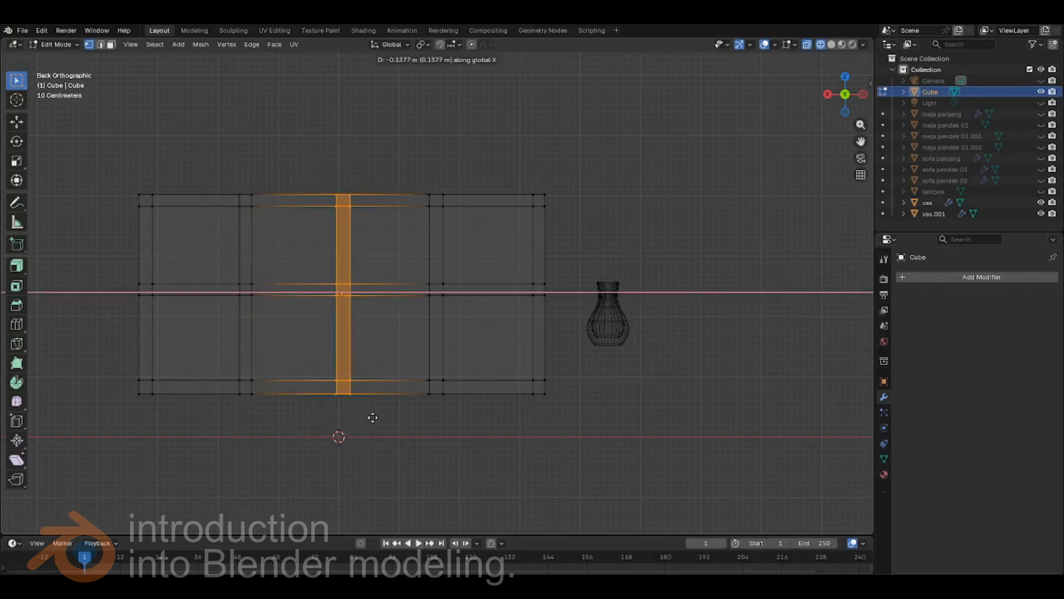
click(372, 418)
drag(406, 159, 490, 481)
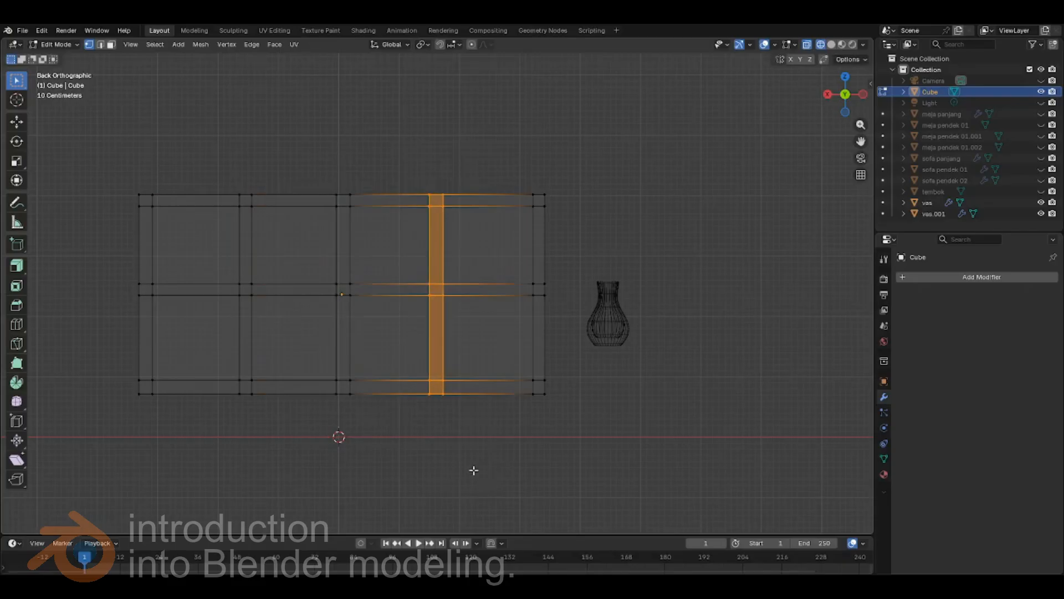
key(g)
key(x)
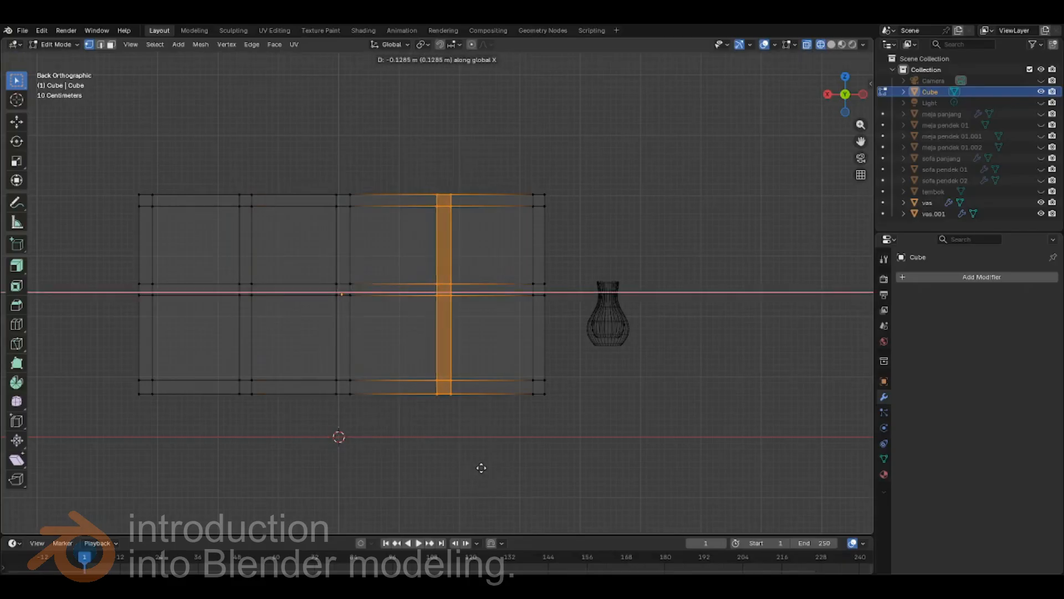
click(479, 467)
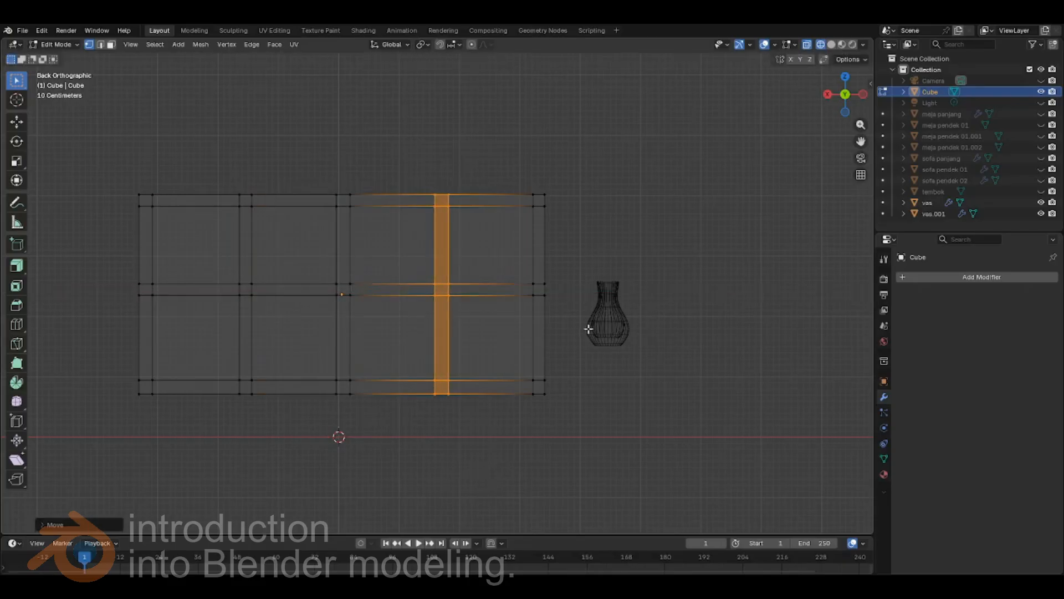
- Hide the vas and vas.001 objects, leaving only the cabinet box in view
middle_drag(700, 226, 640, 343)
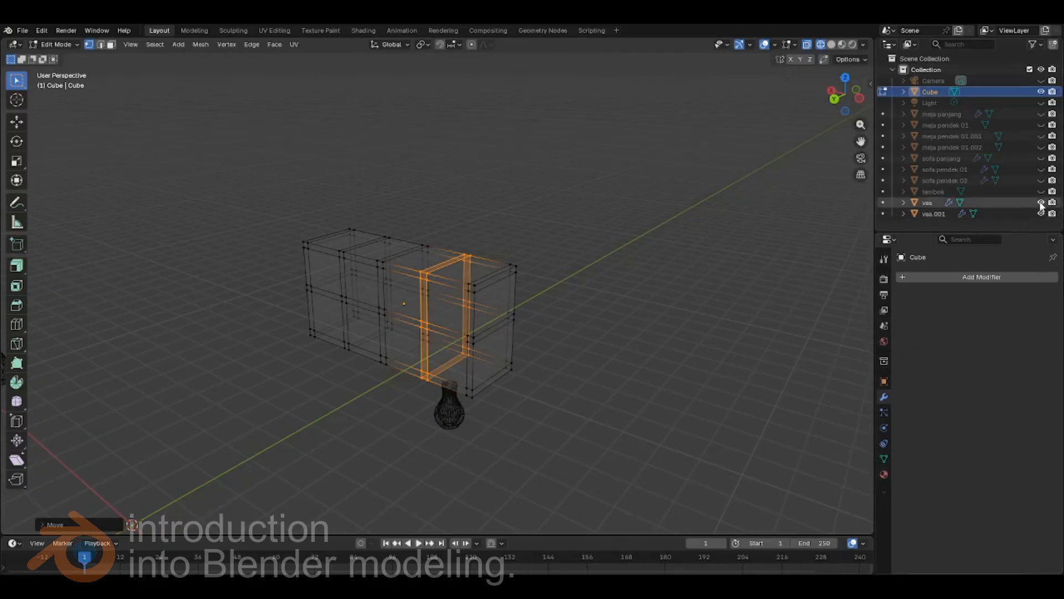
drag(1041, 202, 1041, 214)
mouse_move(569, 380)
middle_down()
mouse_move(534, 404)
mouse_move(413, 337)
mouse_move(387, 349)
mouse_move(655, 352)
mouse_move(573, 361)
middle_up()
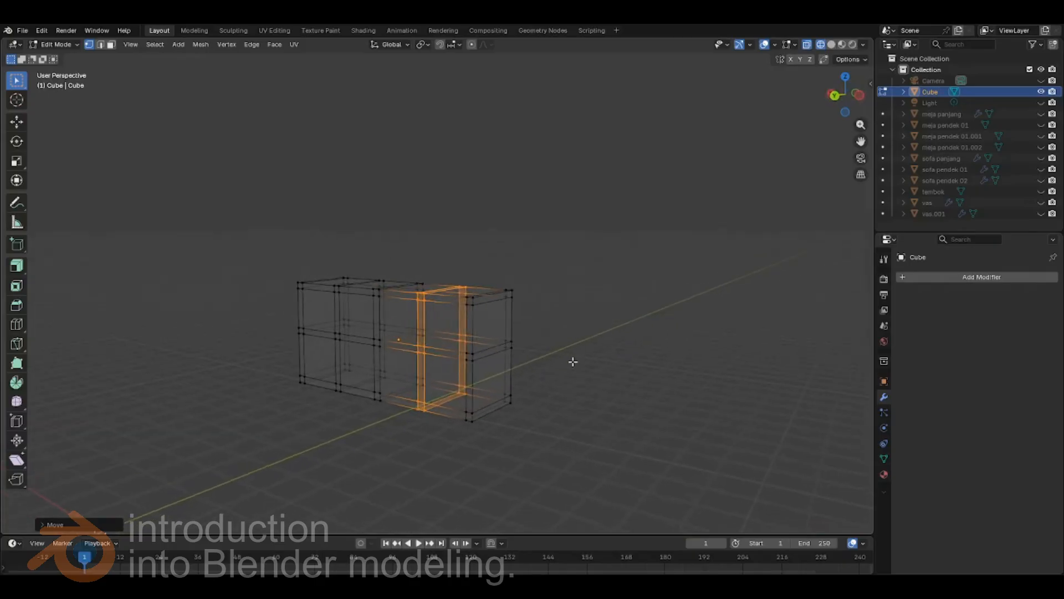
- In face select mode, select the eight large panel faces on the box's front long side only and delete these faces
click(111, 45)
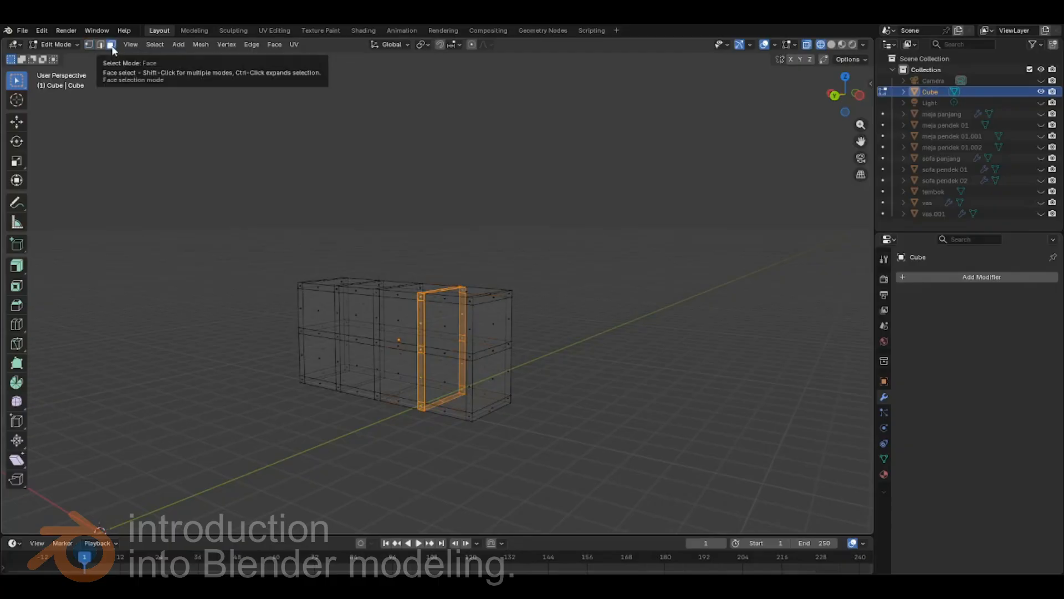
middle_drag(608, 359, 439, 350)
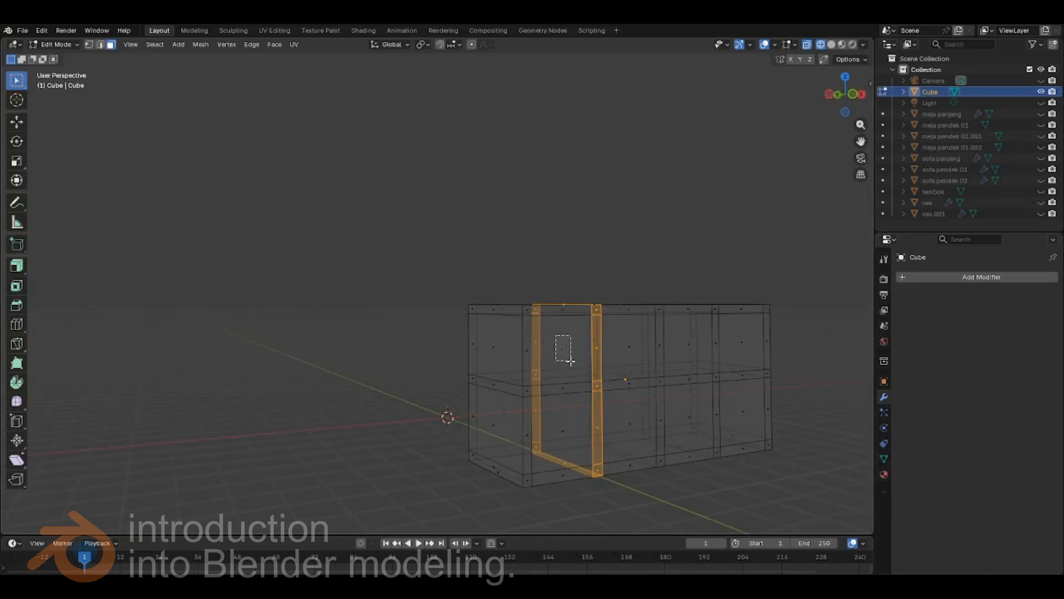
click(560, 347)
shift+click(564, 431)
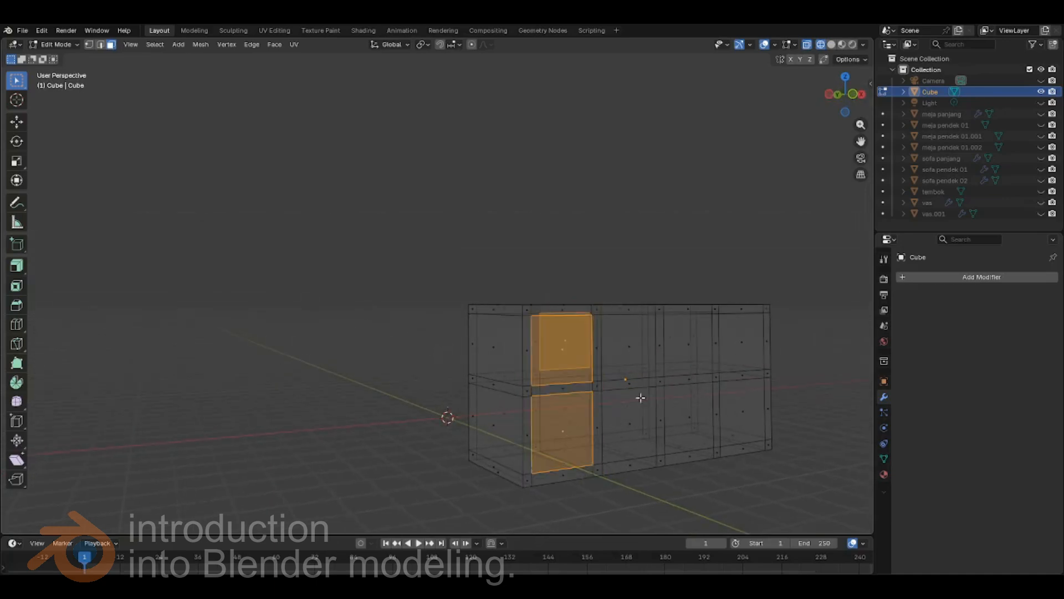
shift+click(631, 349)
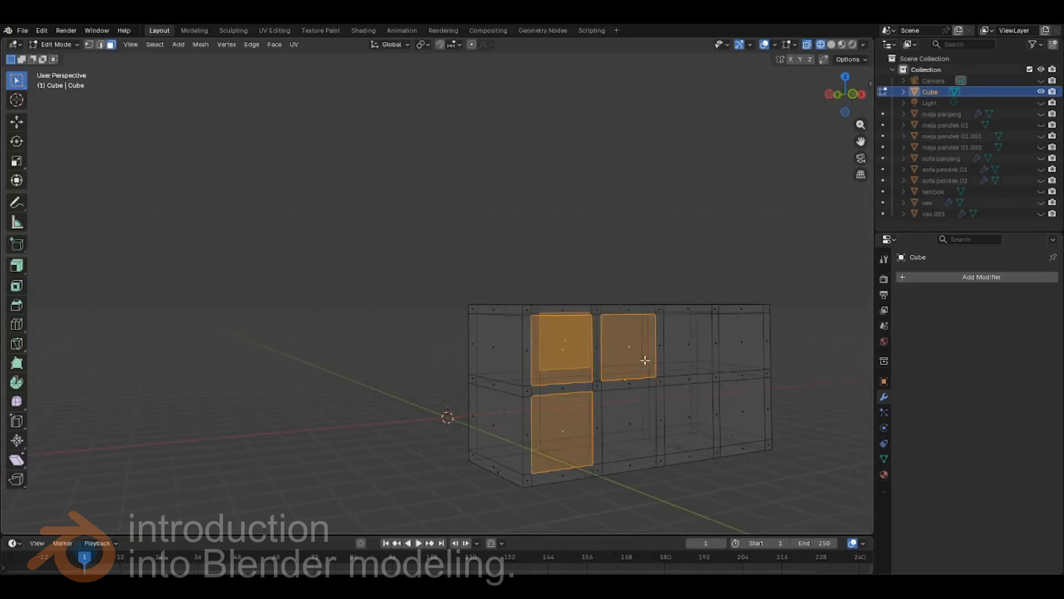
shift+click(687, 347)
shift+click(747, 351)
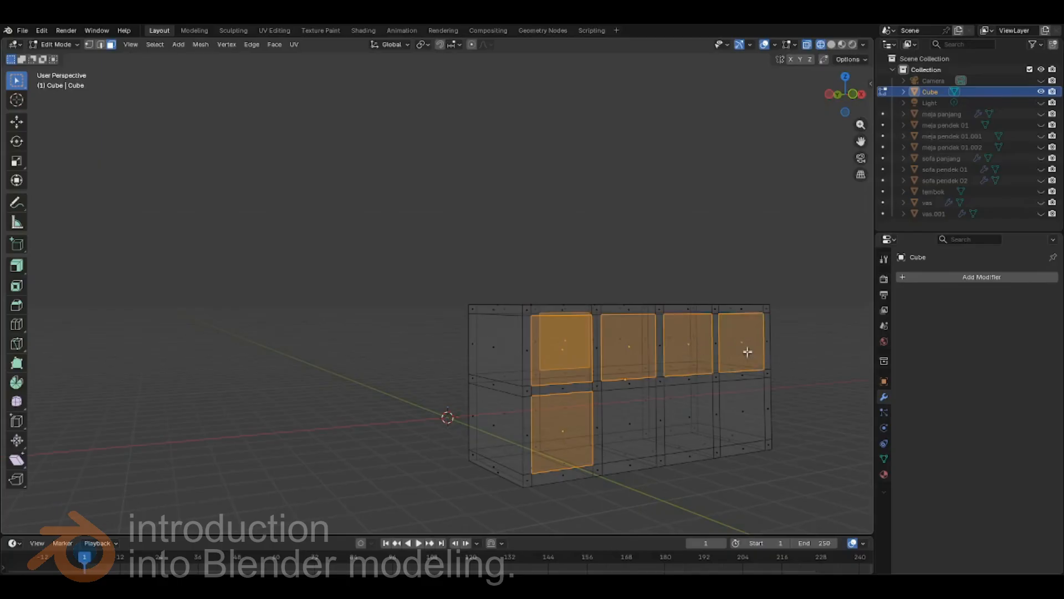
shift+click(736, 407)
shift+click(687, 413)
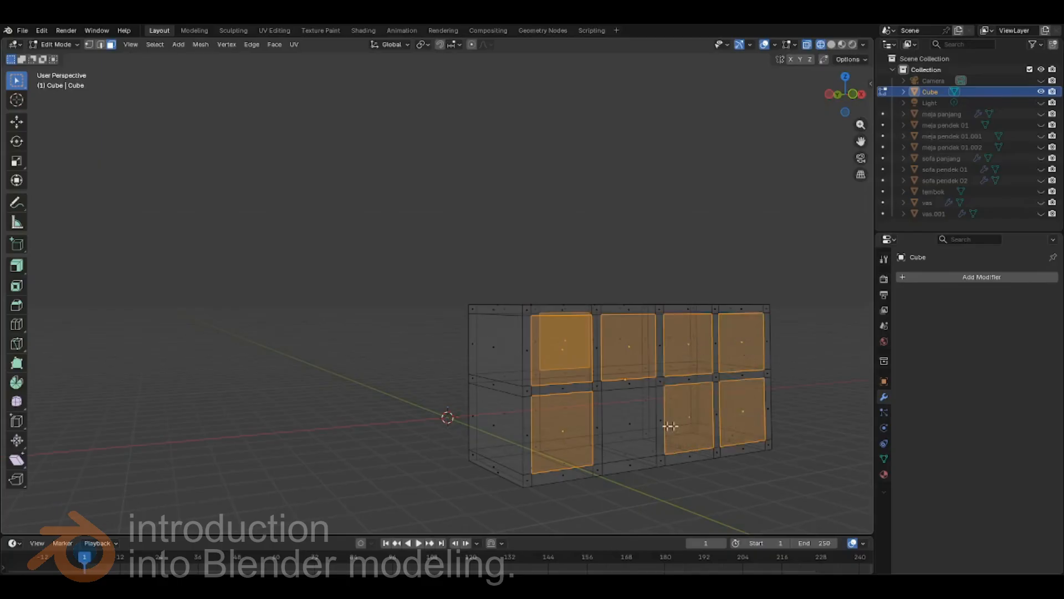
shift+click(625, 423)
mouse_move(681, 401)
middle_down()
mouse_move(521, 352)
mouse_move(570, 397)
mouse_move(582, 444)
mouse_move(664, 408)
middle_up()
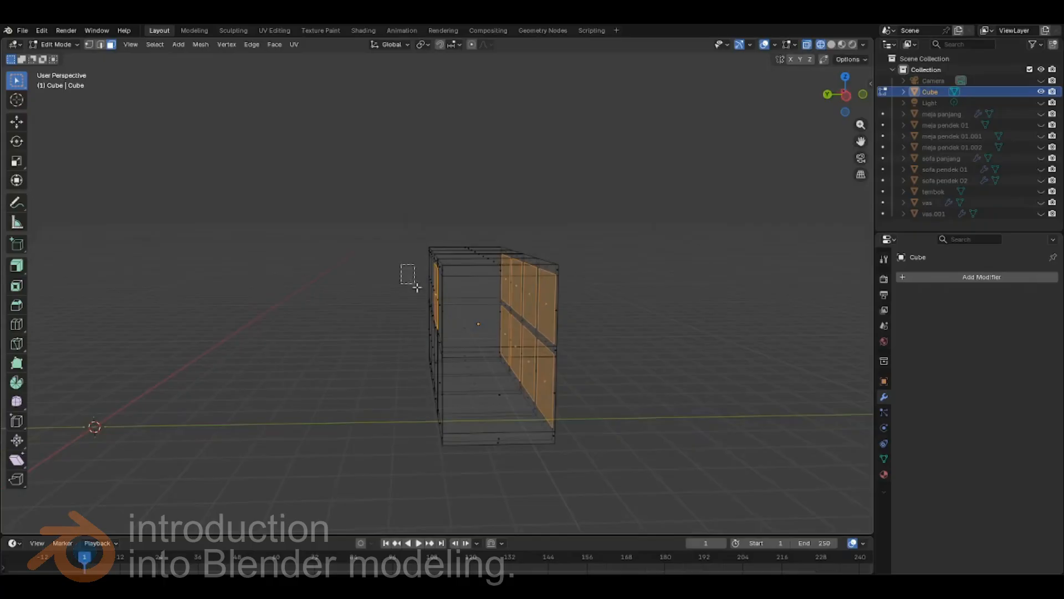
middle_drag(679, 368, 637, 366)
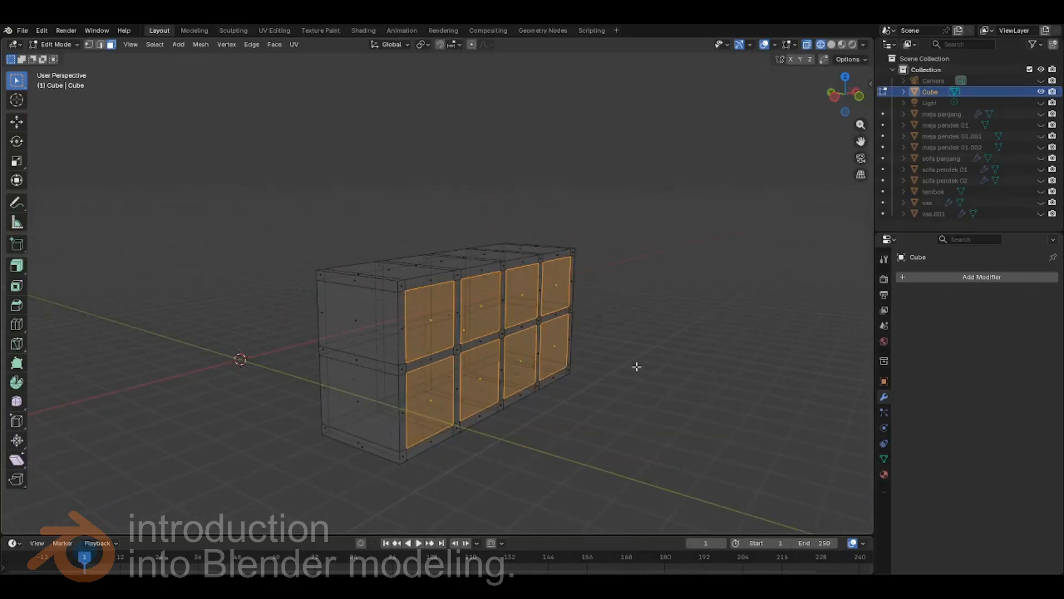
key(x)
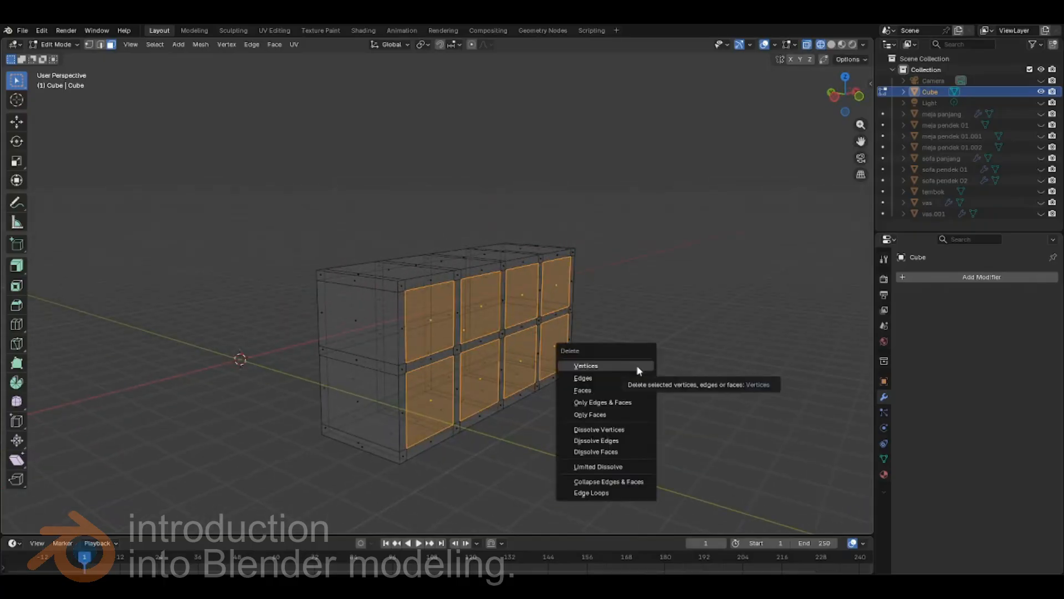
click(587, 392)
- Switch the viewport to solid shading and toggle X-ray while inspecting the cabinet's opened compartments from different angles
middle_drag(598, 391, 742, 108)
click(831, 45)
click(807, 44)
middle_drag(750, 252, 841, 324)
click(807, 44)
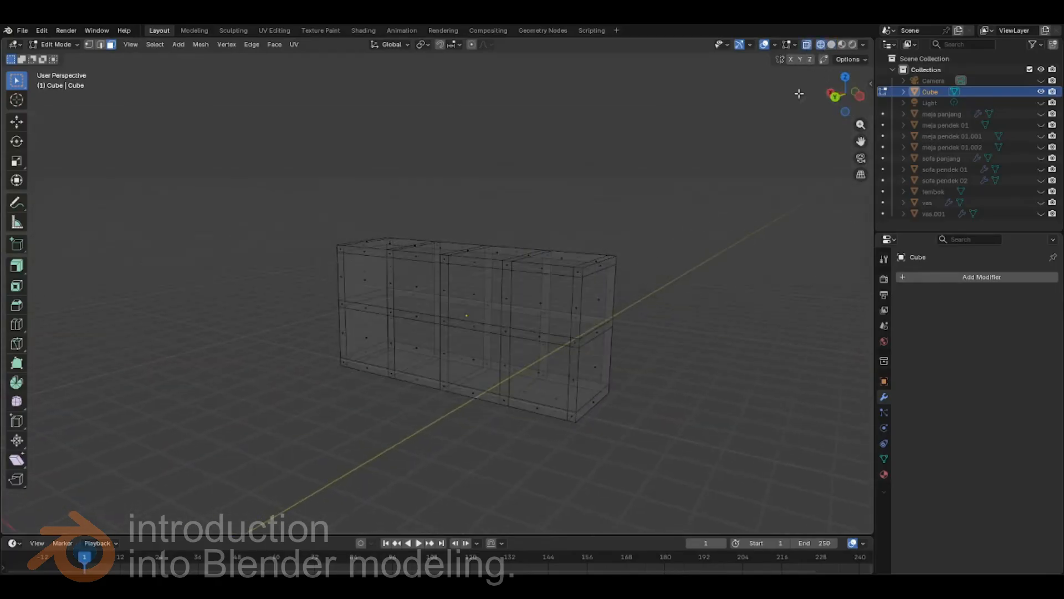
- Select the eight large panel faces on the box's +Y long side
middle_drag(545, 321, 541, 302)
click(546, 304)
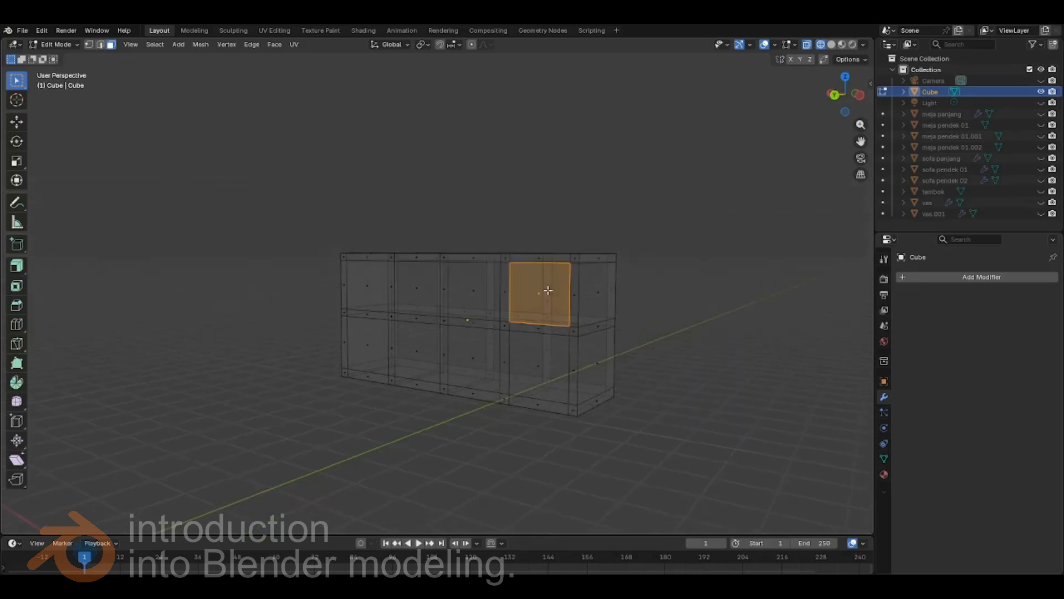
shift+click(474, 298)
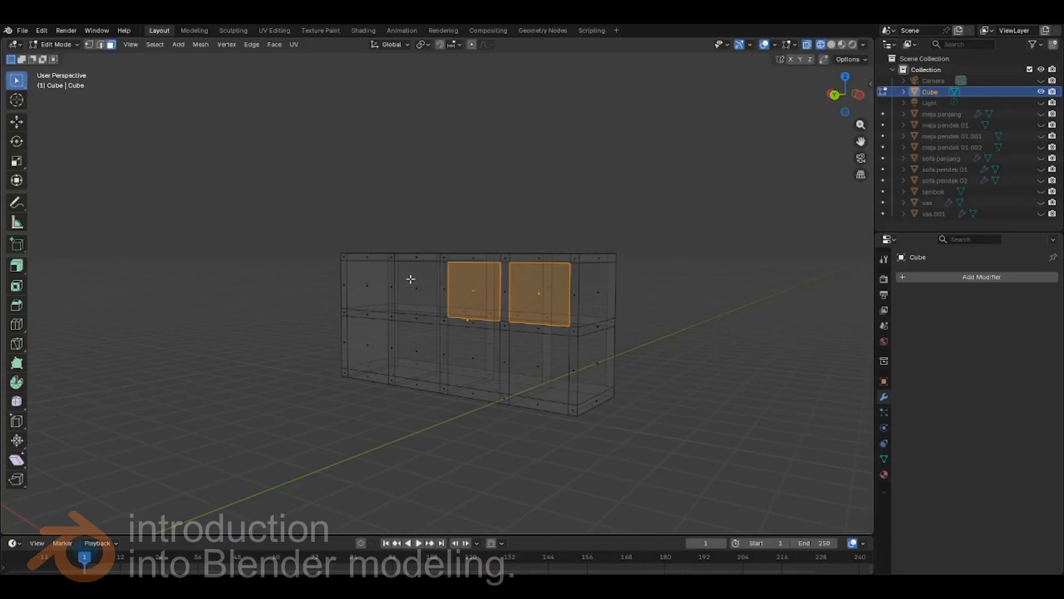
shift+click(410, 279)
shift+click(363, 279)
shift+click(363, 342)
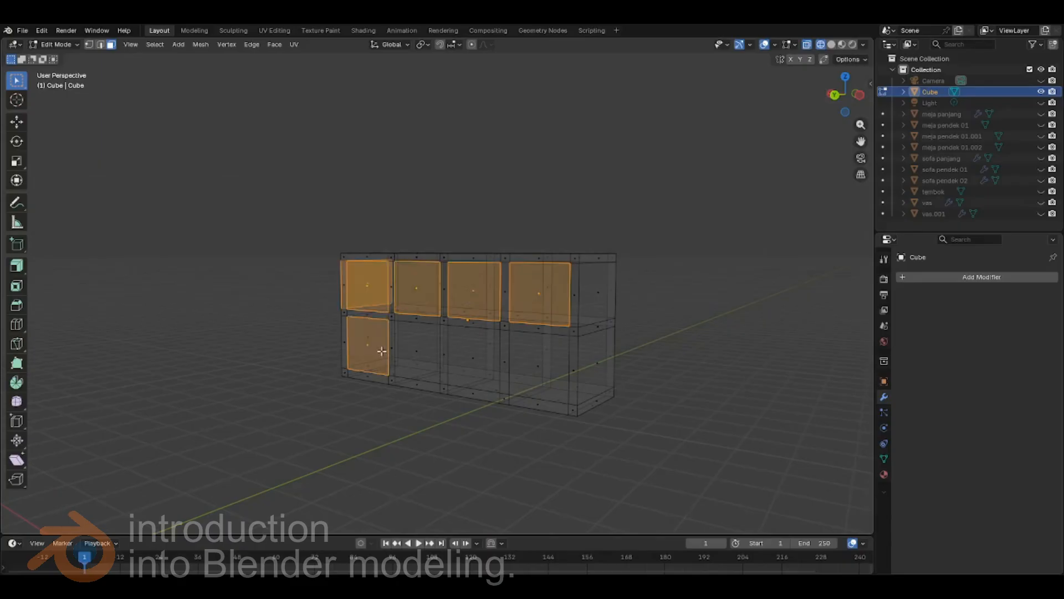
shift+click(418, 349)
shift+click(475, 357)
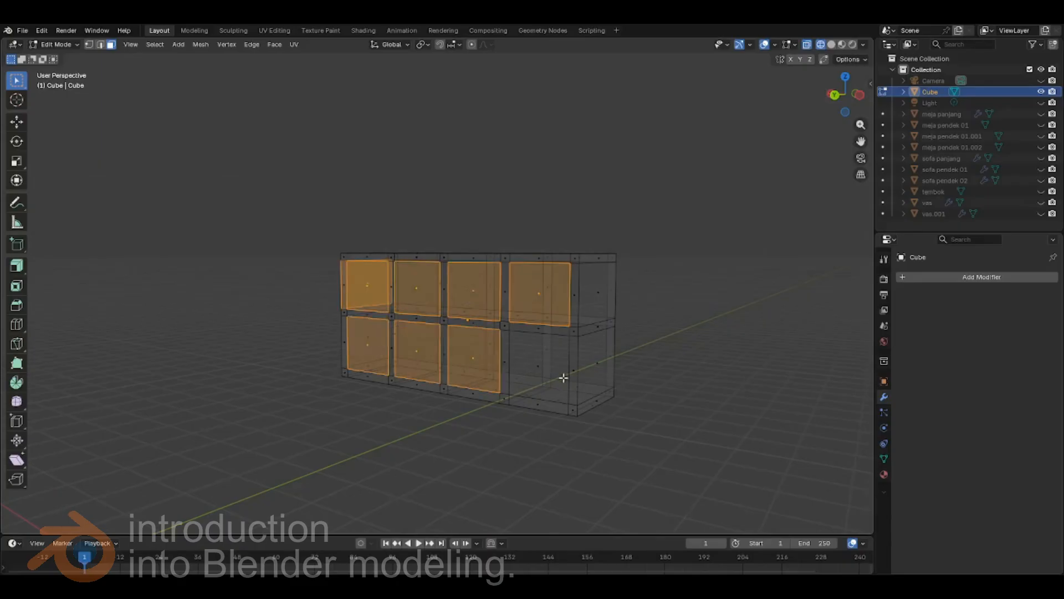
shift+click(539, 357)
middle_drag(695, 342, 672, 359)
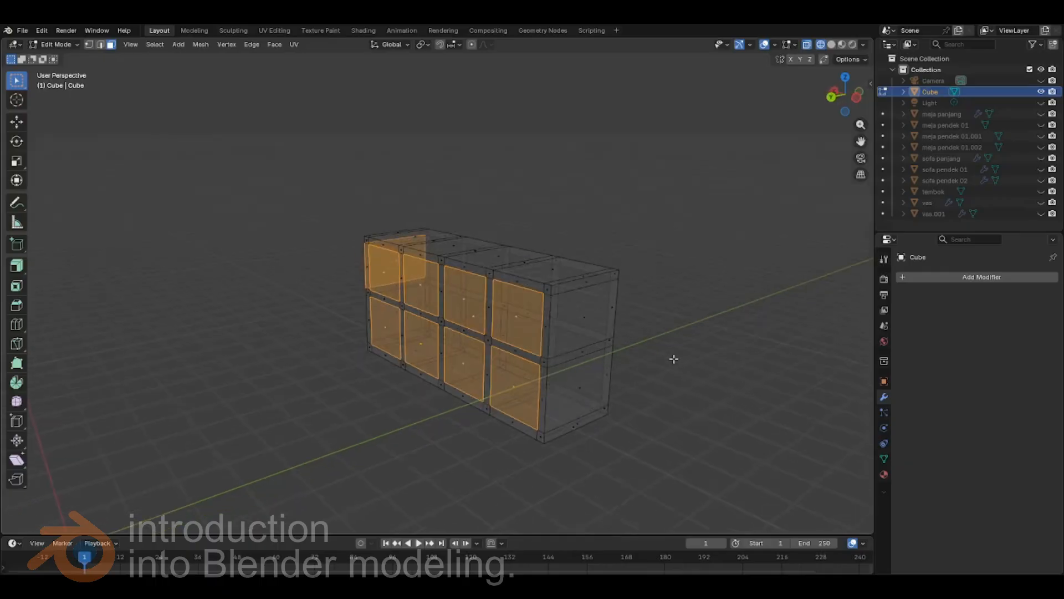
- Deselect the stray end-wall face and extrude the eight panel faces inward along their normals through about 70% of the box's depth
click(16, 265)
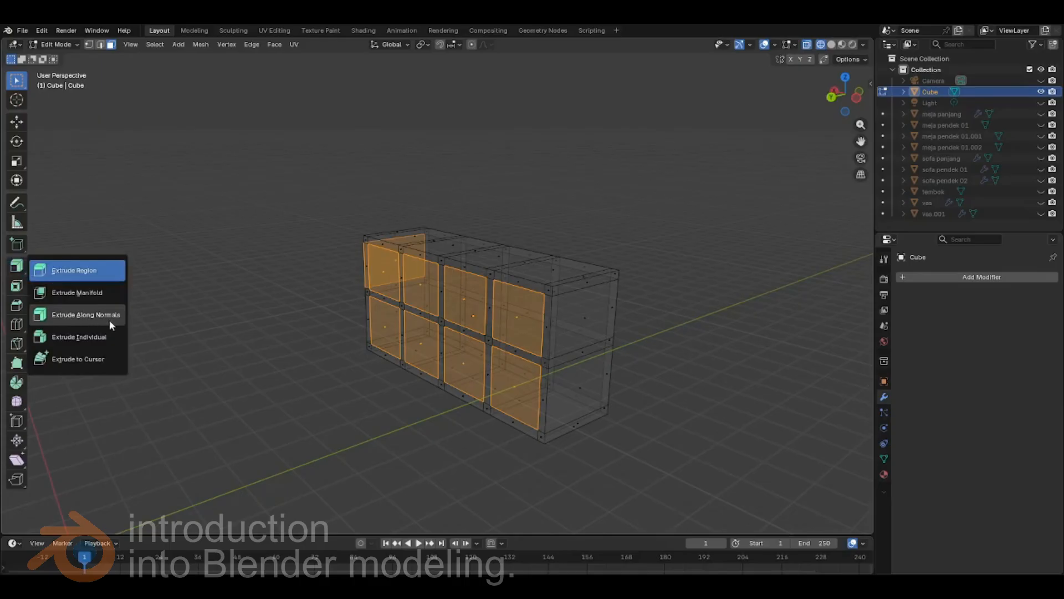
click(97, 320)
middle_drag(355, 406, 297, 430)
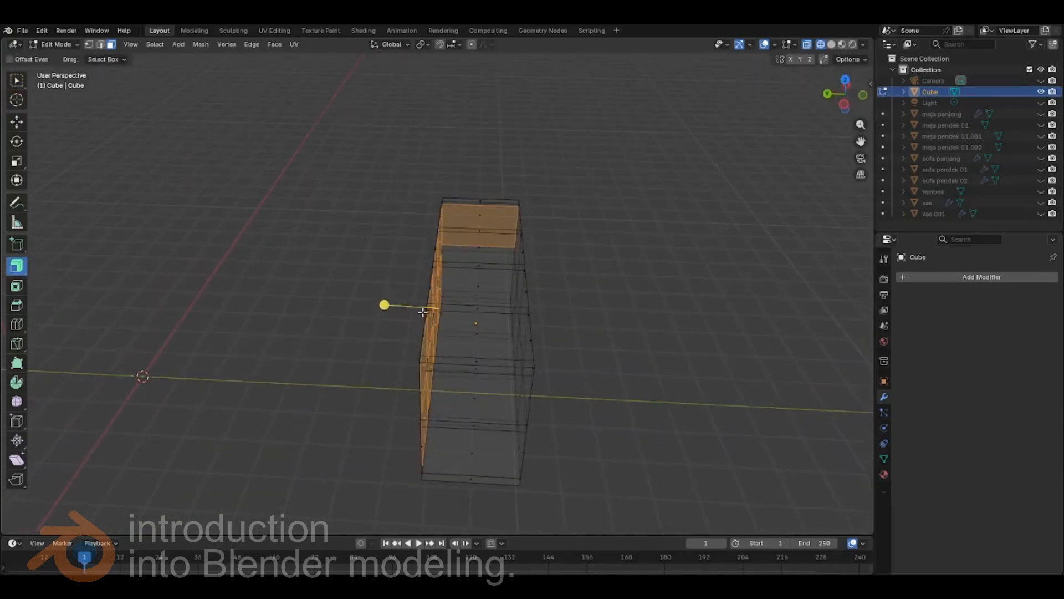
drag(384, 304, 425, 308)
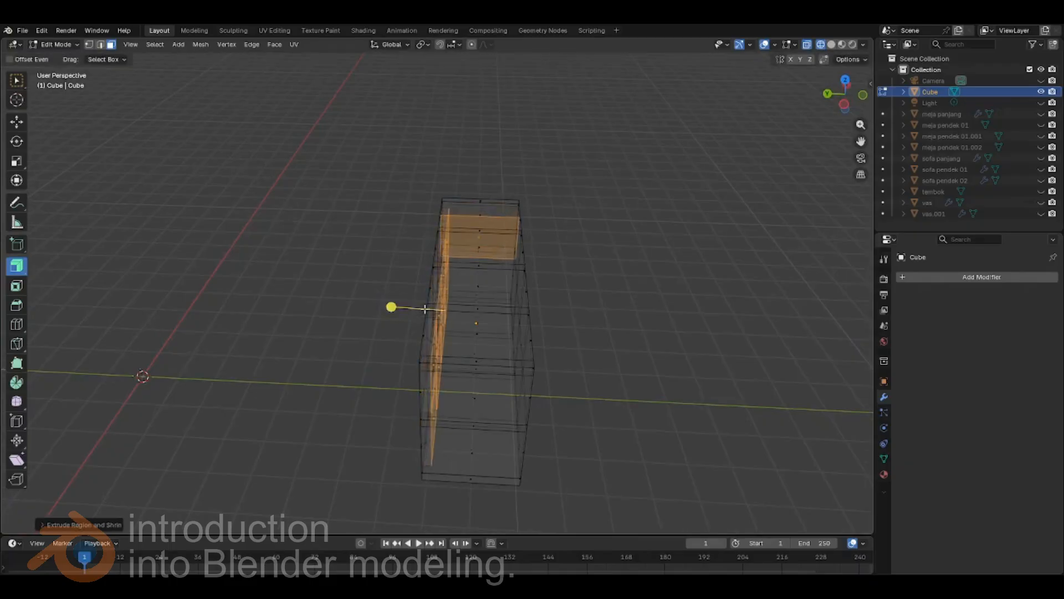
key(ctrl+z)
ctrl+drag(562, 183, 450, 265)
drag(378, 318, 571, 344)
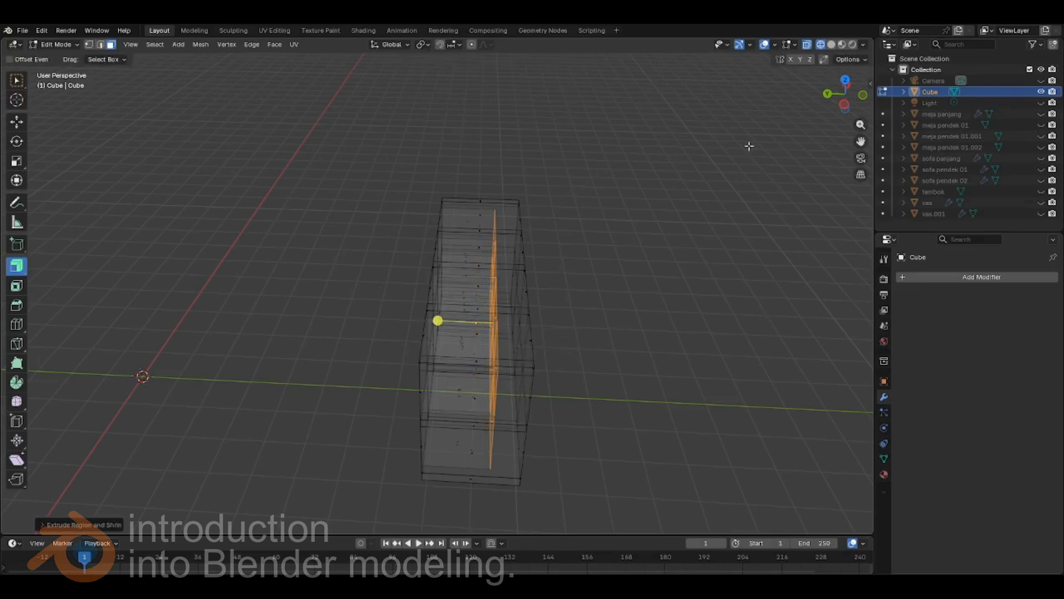
click(16, 81)
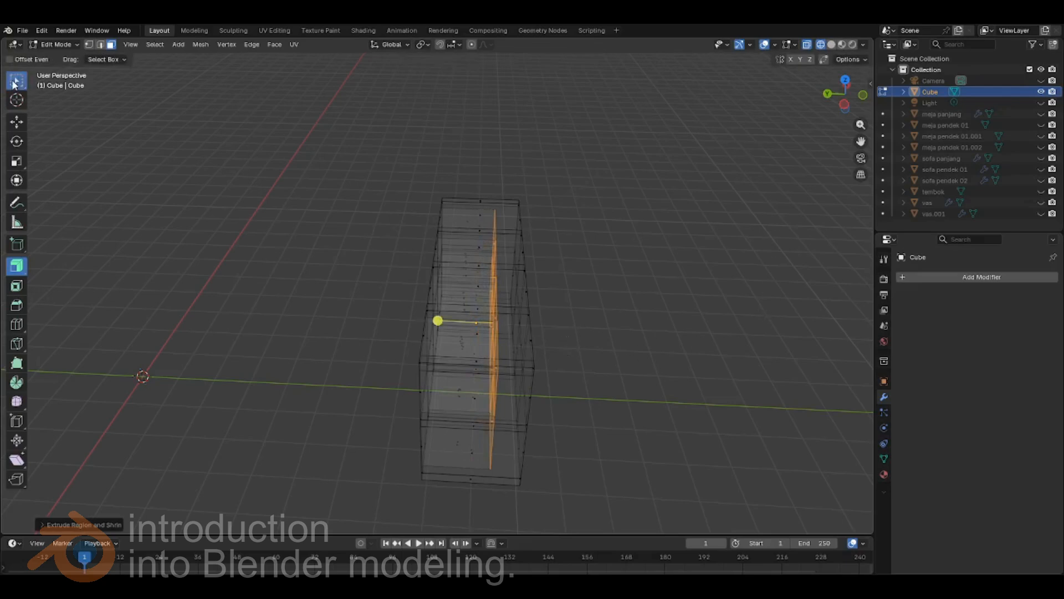
- In top view, move the extruded faces along Y by about -0.62 m, almost onto the box's opposite long side
click(845, 81)
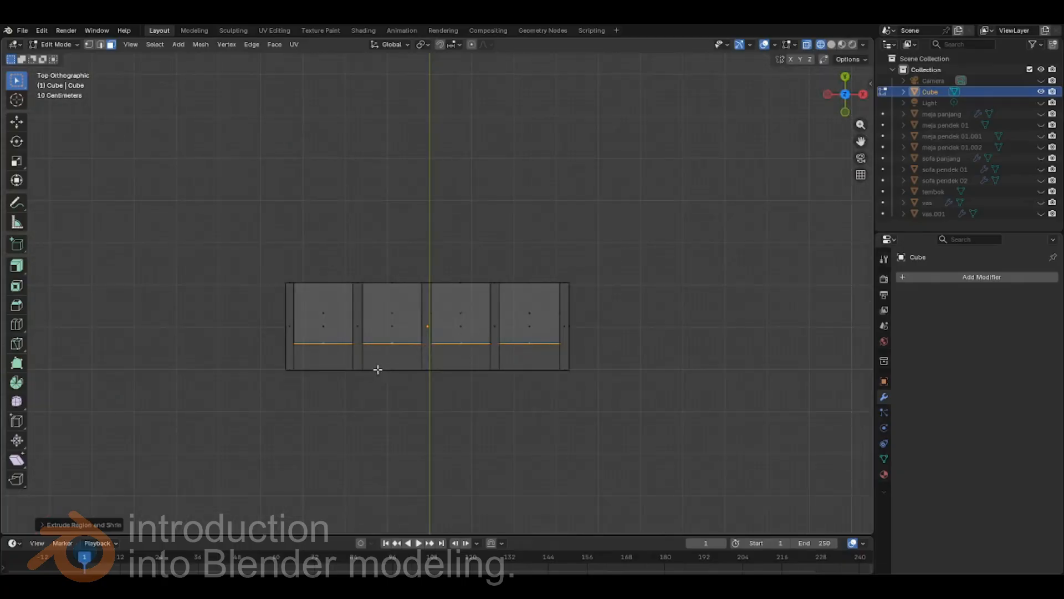
key(g)
key(x)
key(y)
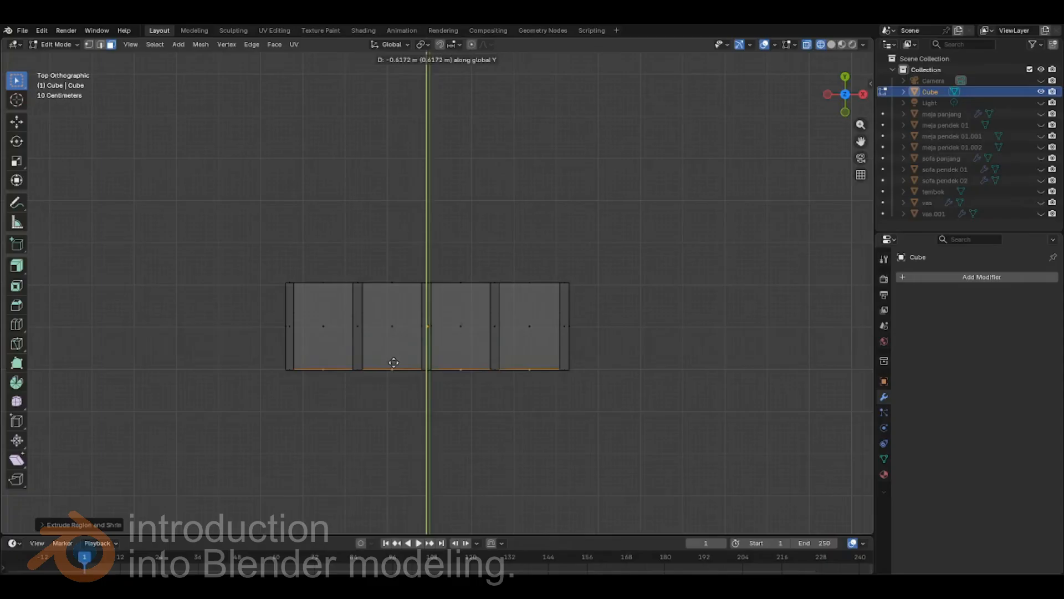
click(394, 362)
- Select all vertices along the box's -Y long side and scale them along Y until they lie nearly in one plane
scroll(392, 416, up, 3)
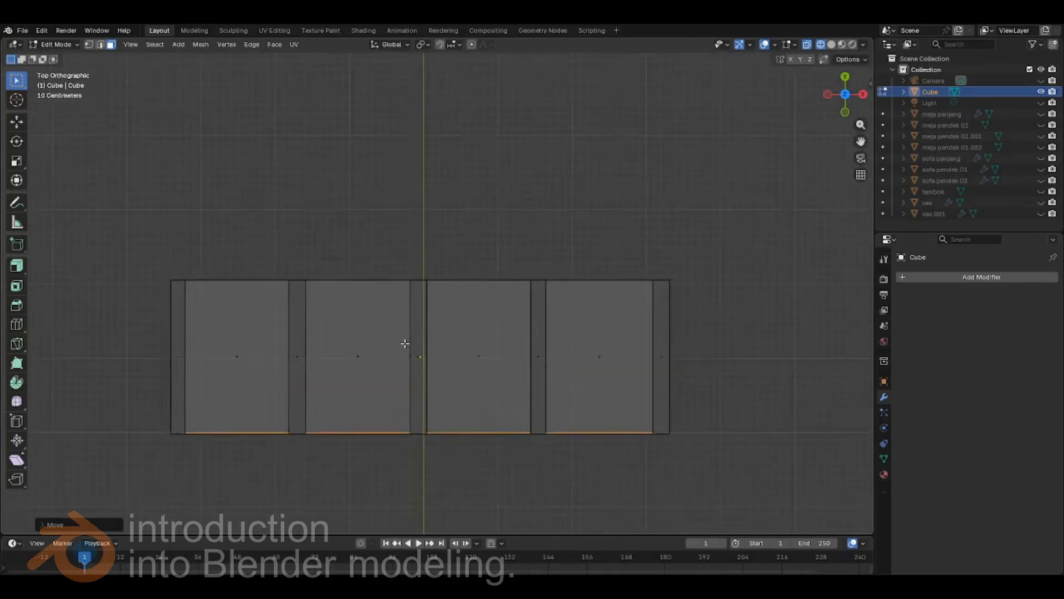
scroll(405, 343, up, 1)
shift+middle_drag(446, 427, 474, 337)
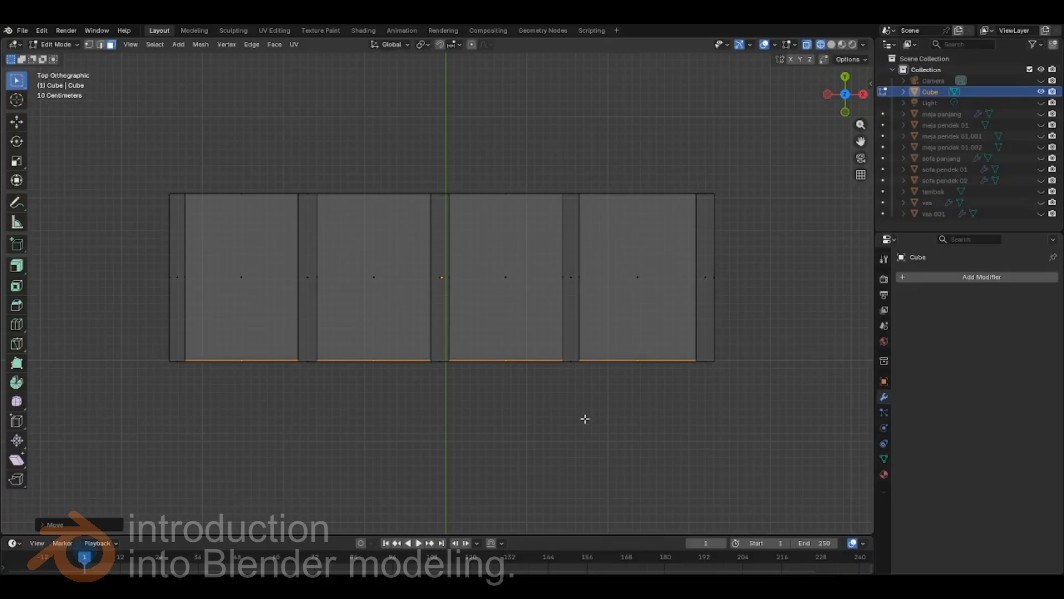
click(89, 45)
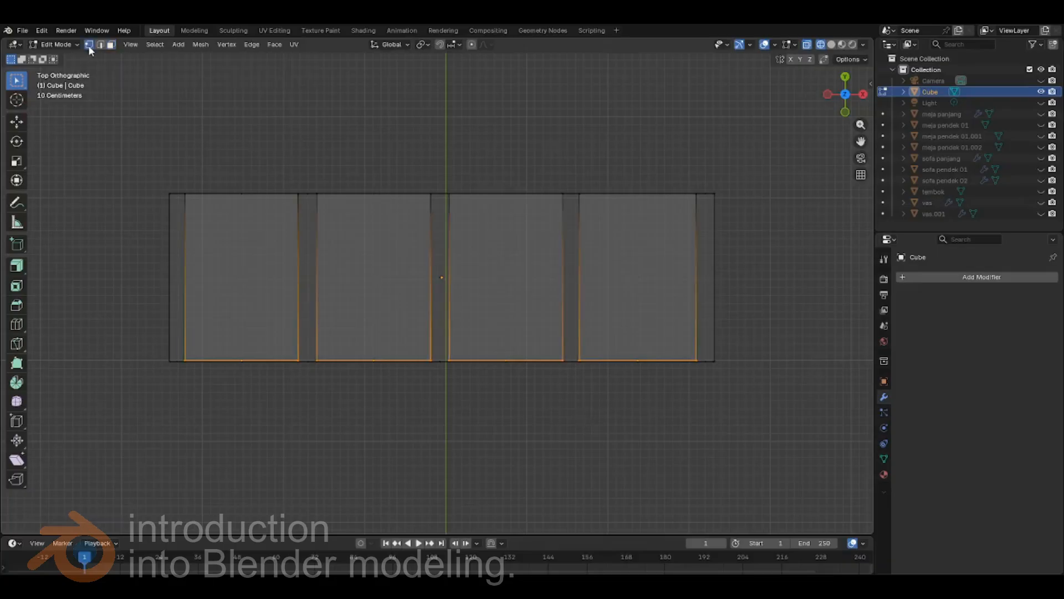
drag(121, 337, 794, 451)
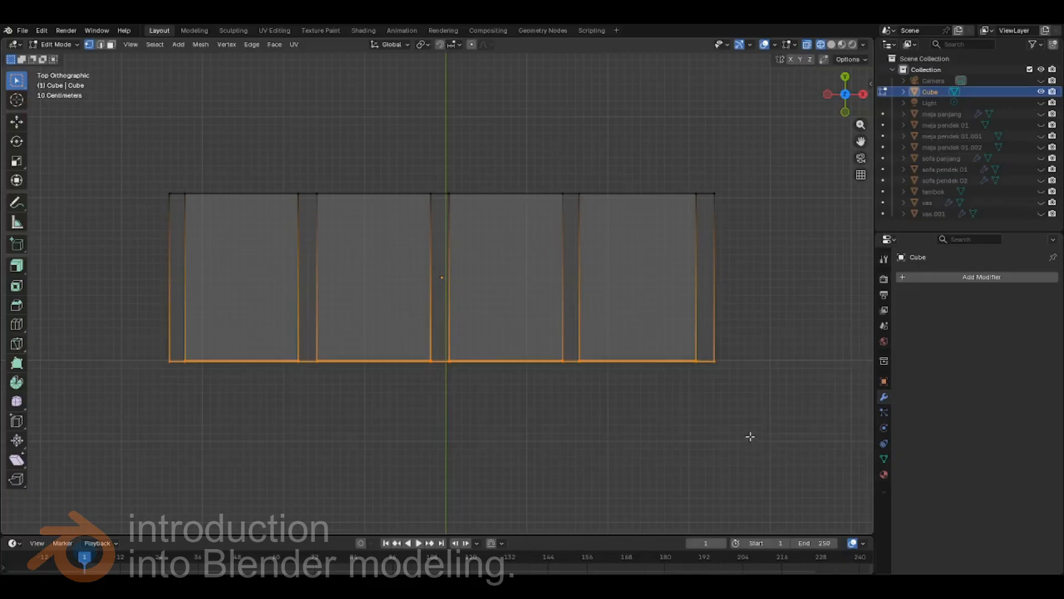
key(s)
key(y)
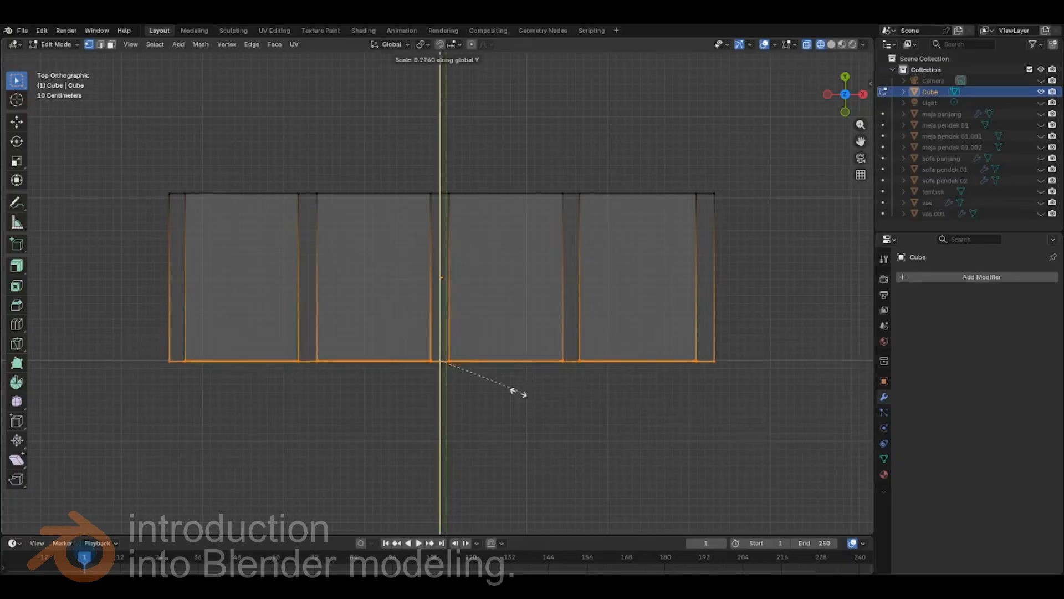
click(474, 383)
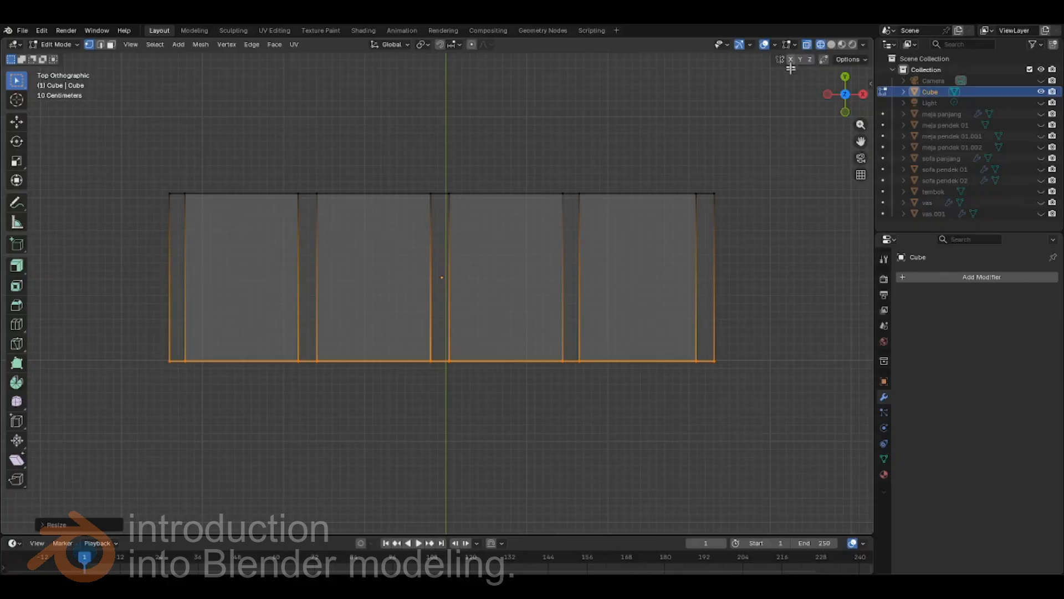
- In face select mode, select the eight large panel faces on the -Y side from the front view and delete these faces
middle_drag(421, 392, 318, 353)
click(111, 45)
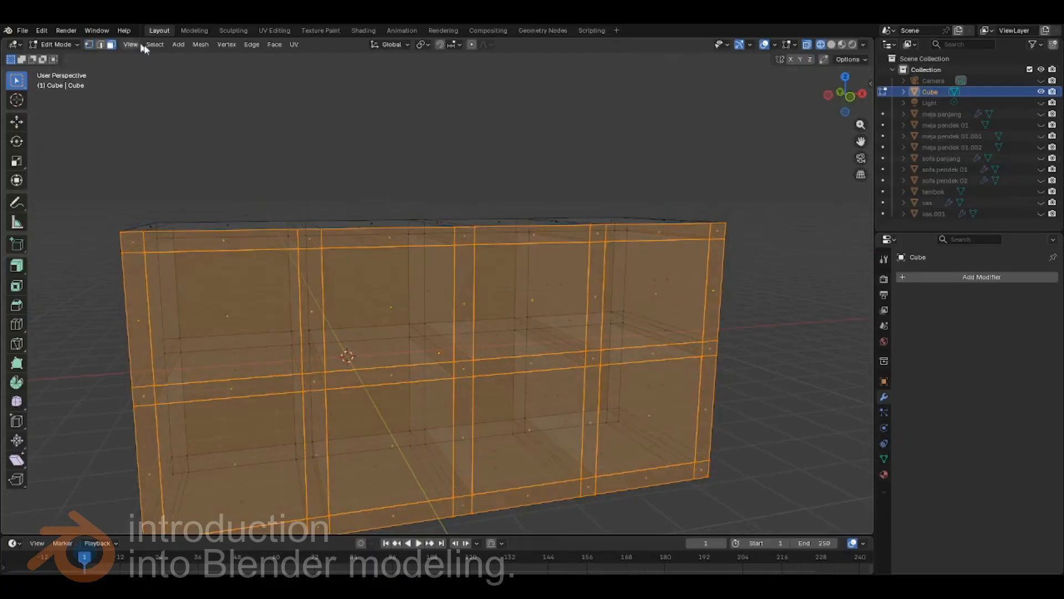
scroll(421, 283, down, 2)
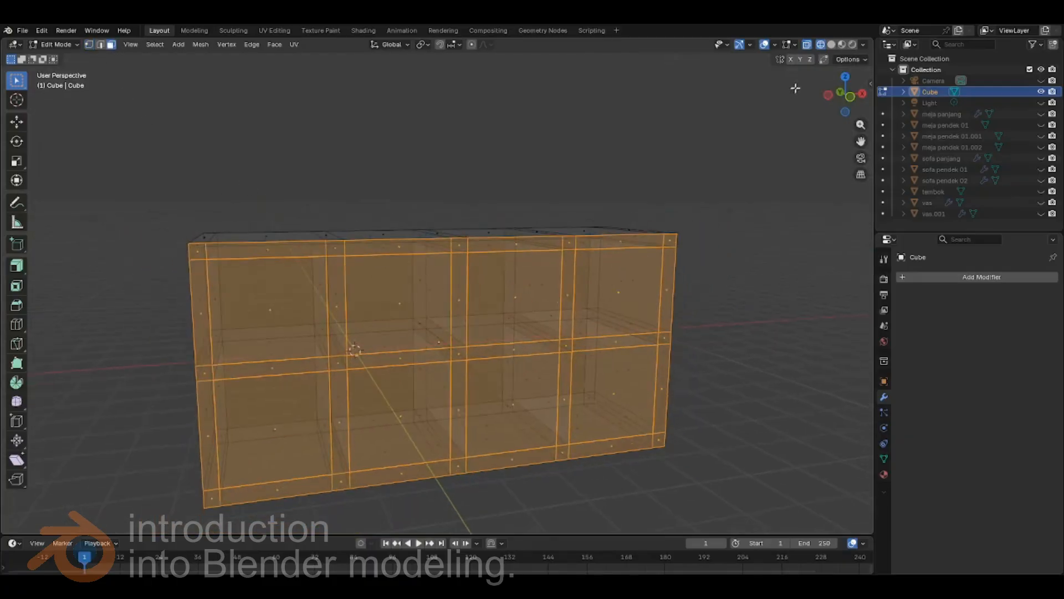
click(852, 102)
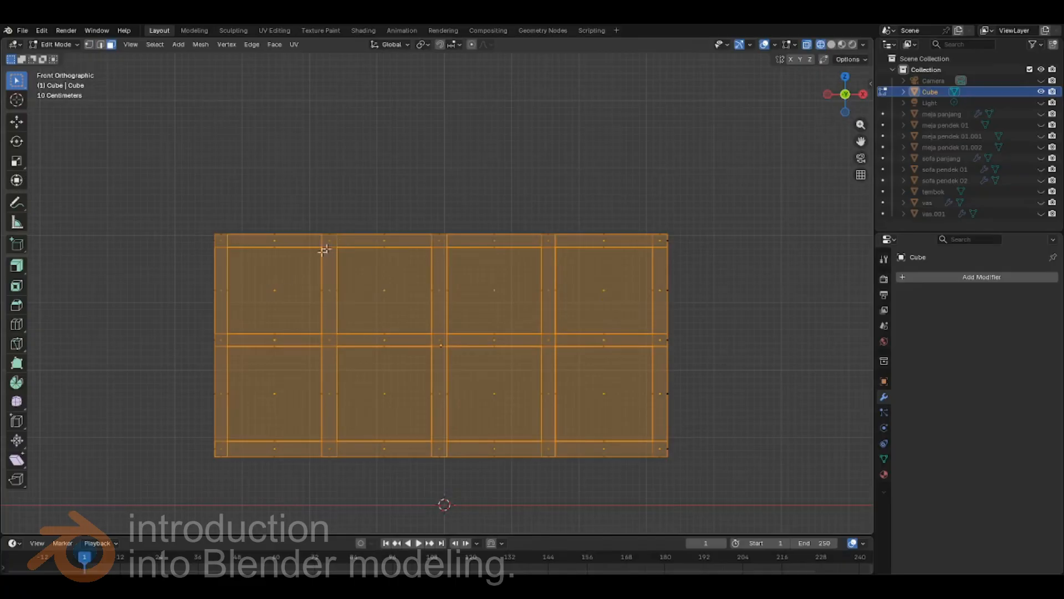
click(272, 284)
shift+click(372, 277)
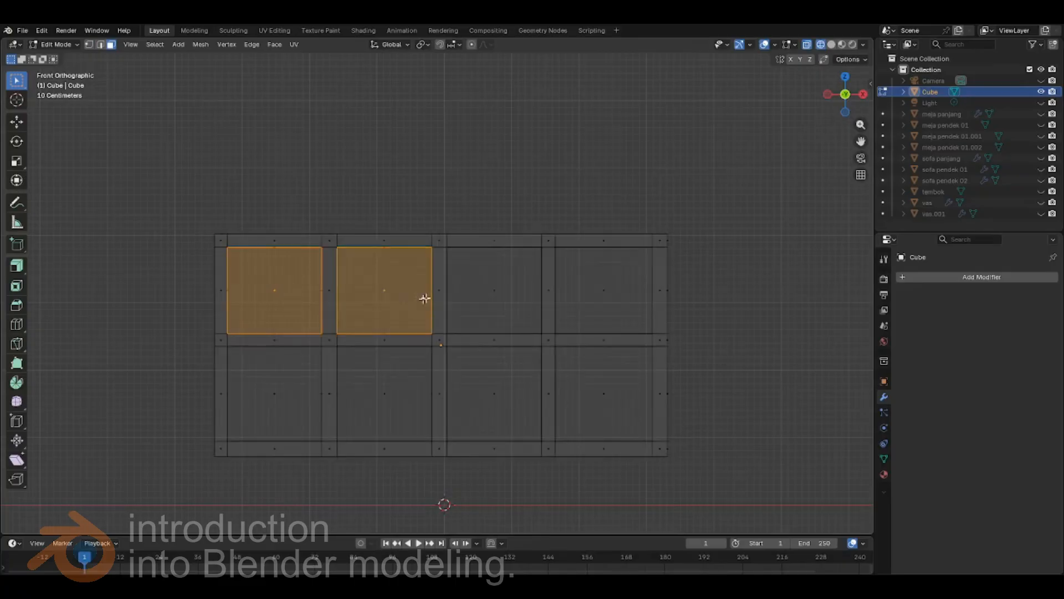
shift+click(488, 287)
shift+click(602, 287)
shift+click(602, 395)
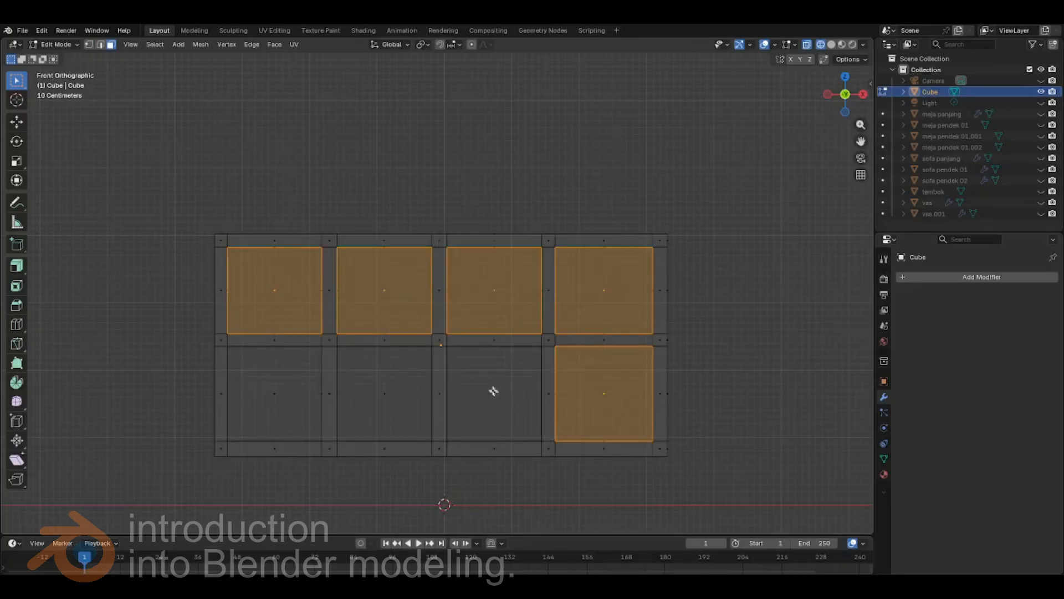
shift+click(496, 400)
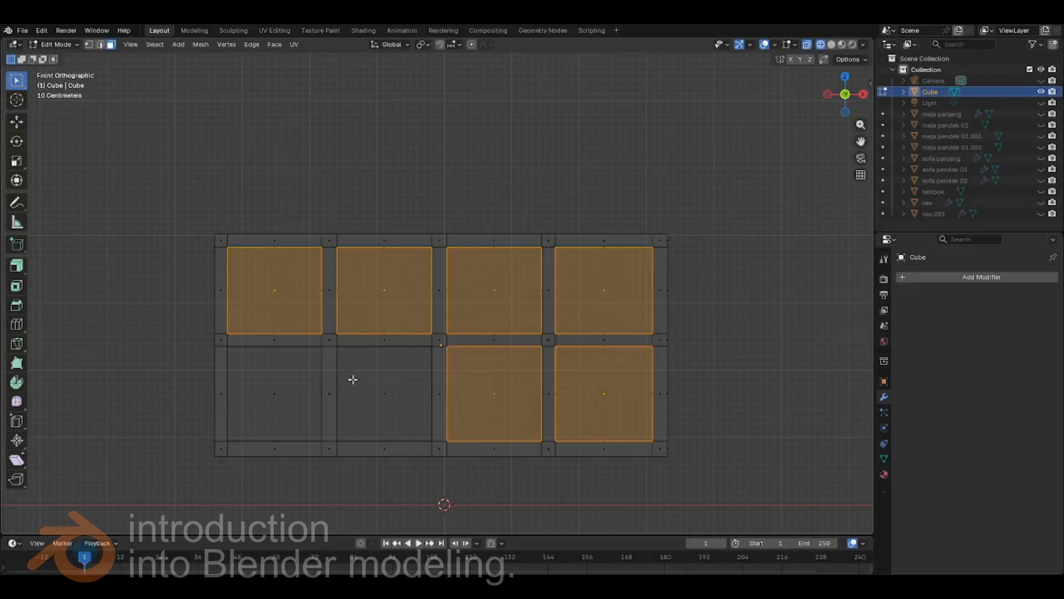
shift+click(397, 410)
shift+click(275, 385)
middle_drag(382, 342, 433, 359)
key(x)
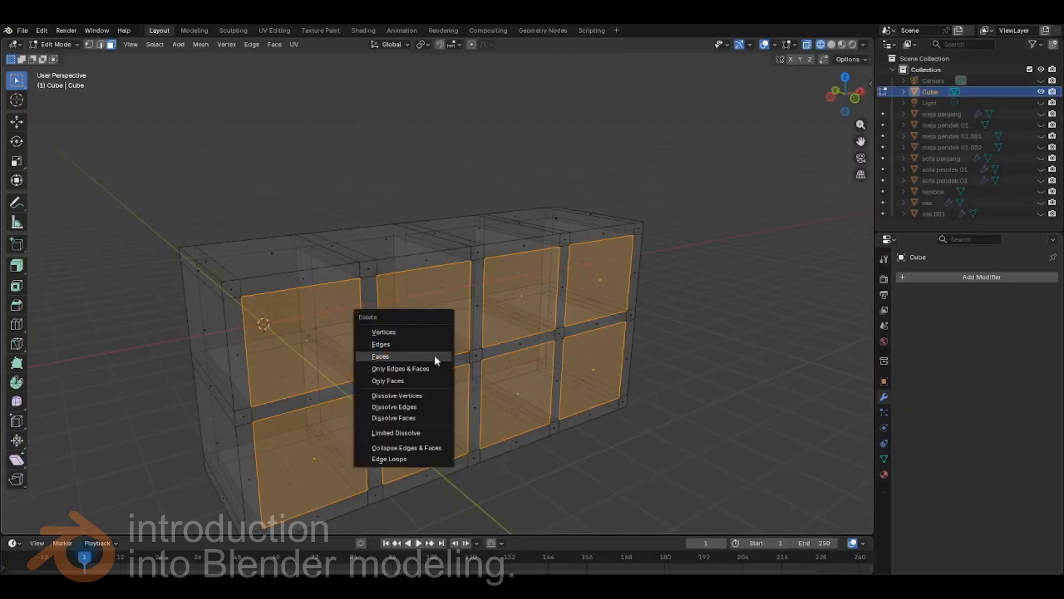
click(435, 357)
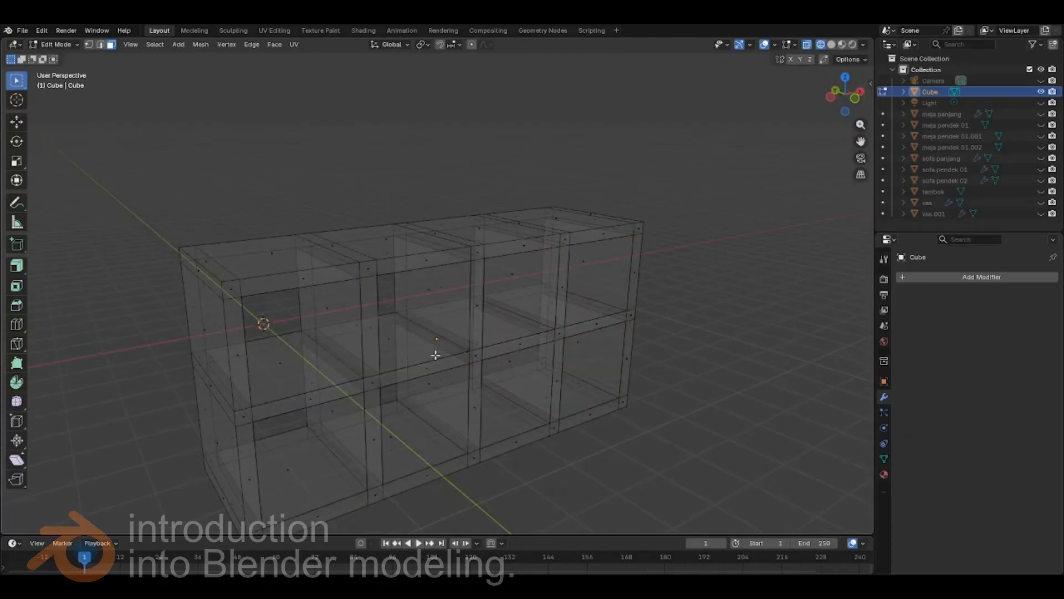
- Switch the viewport to solid shading with X-ray off and inspect the hollow compartments from several angles
scroll(436, 326, down, 3)
middle_drag(436, 326, 588, 422)
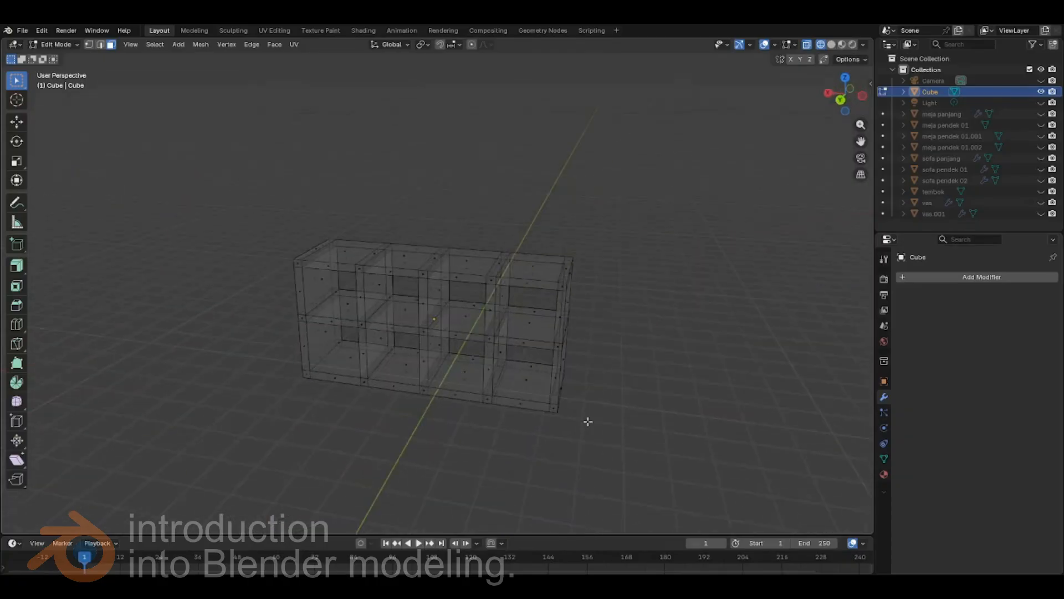
click(806, 45)
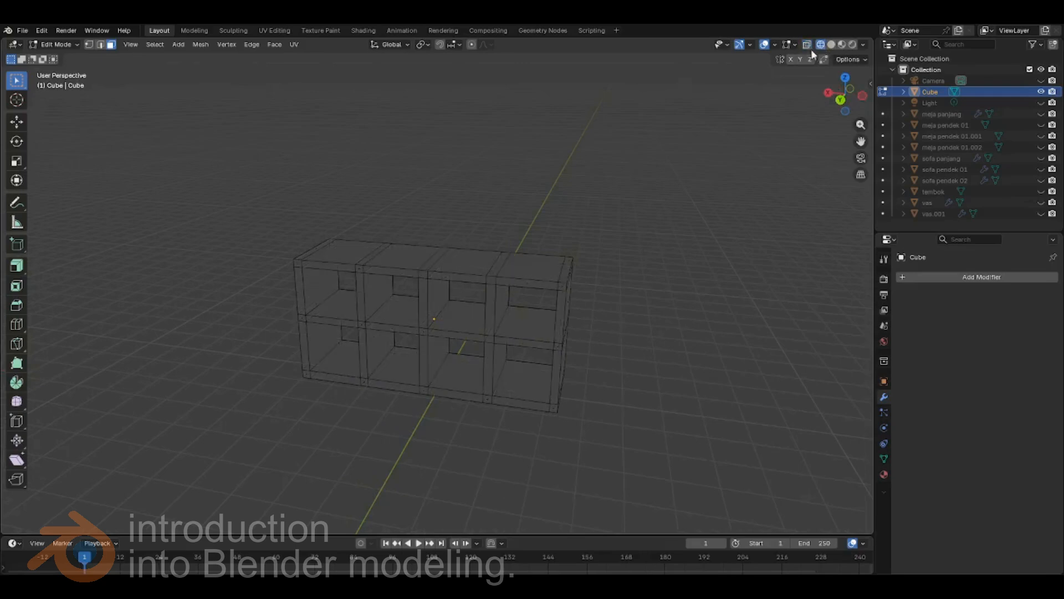
click(831, 44)
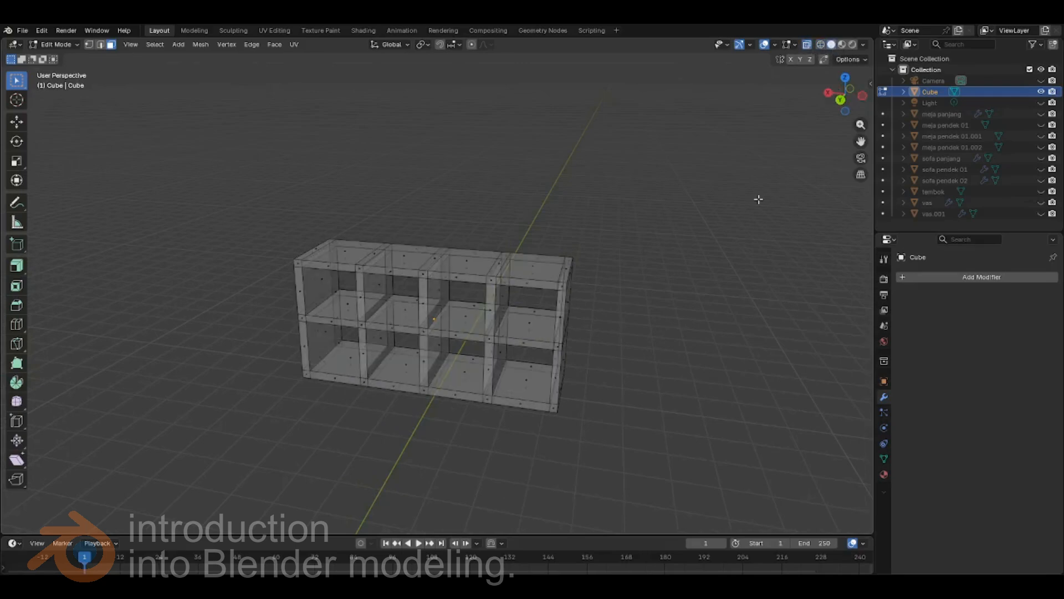
click(806, 46)
middle_drag(684, 266, 709, 182)
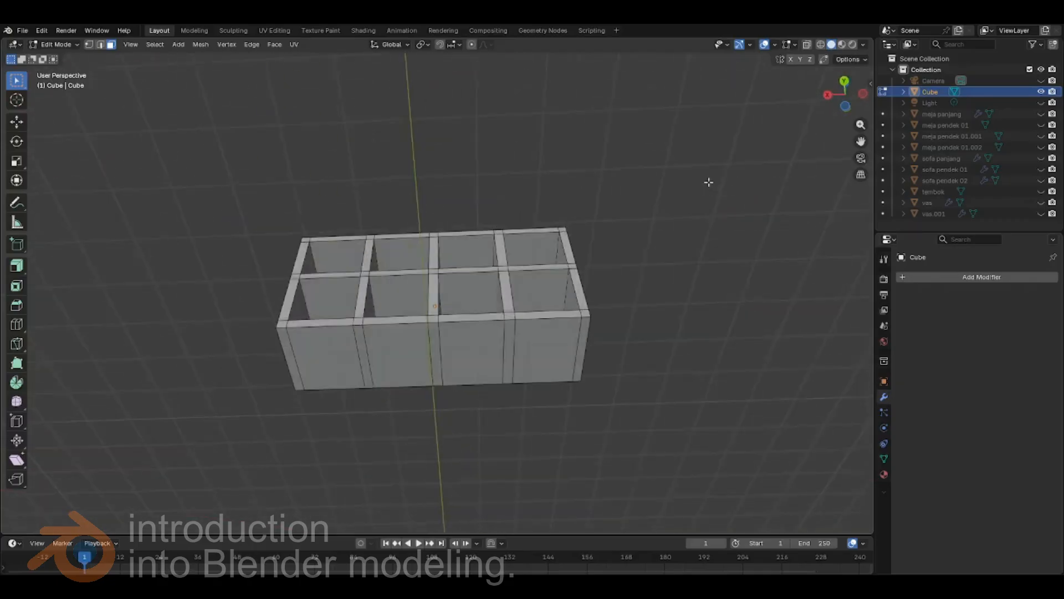
mouse_move(666, 255)
middle_down()
mouse_move(580, 349)
mouse_move(518, 365)
mouse_move(629, 273)
mouse_move(661, 254)
mouse_move(664, 274)
mouse_move(655, 254)
middle_up()
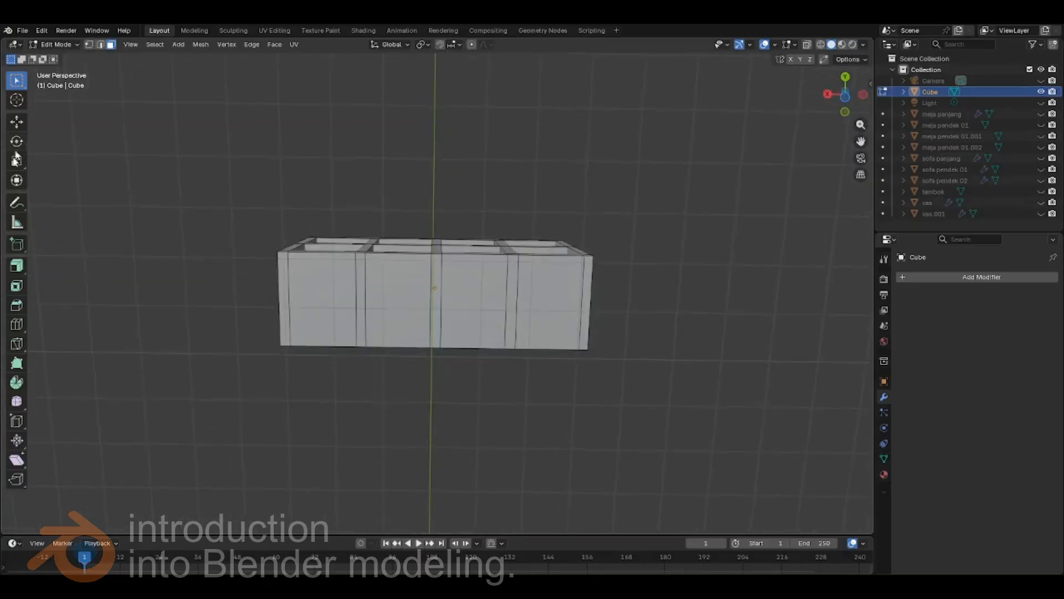
- Add two lengthwise loop cuts around the cabinet, one close to the underside's +Y long edge and one close to its -Y long edge
click(17, 325)
scroll(351, 372, up, 2)
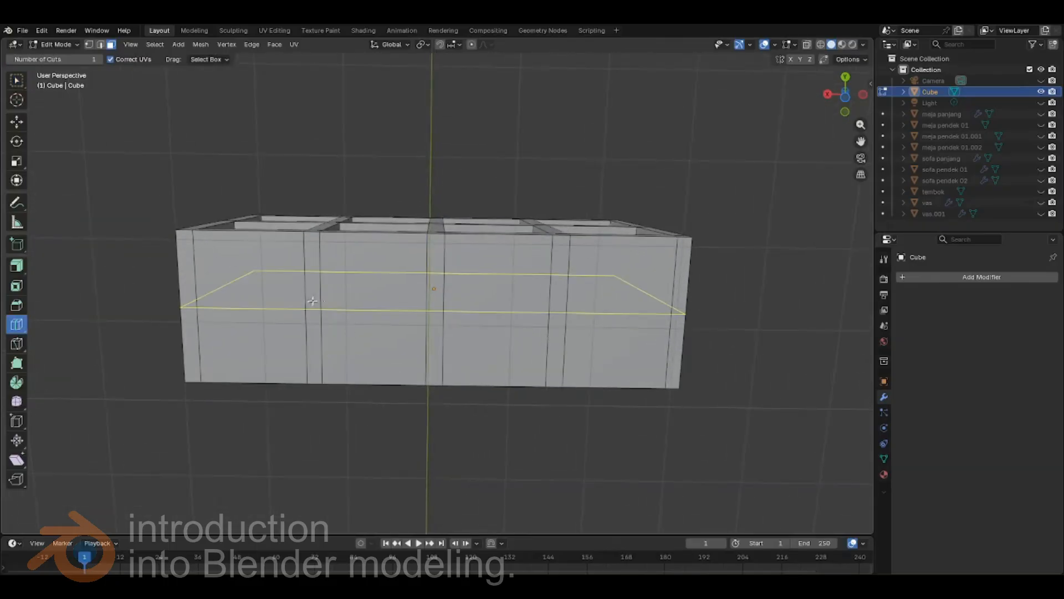
drag(301, 309, 317, 248)
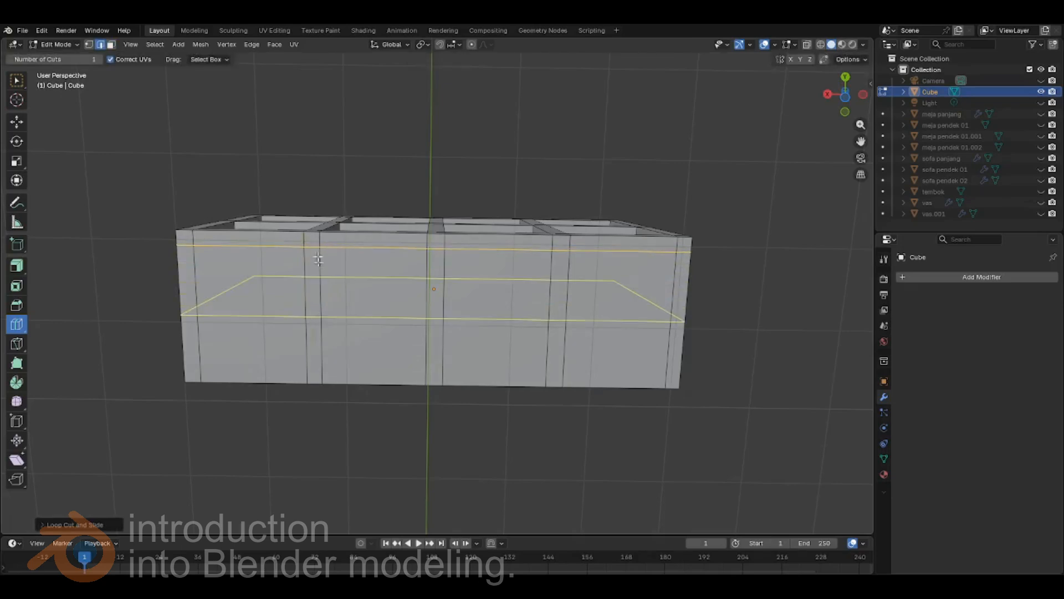
drag(300, 320, 307, 368)
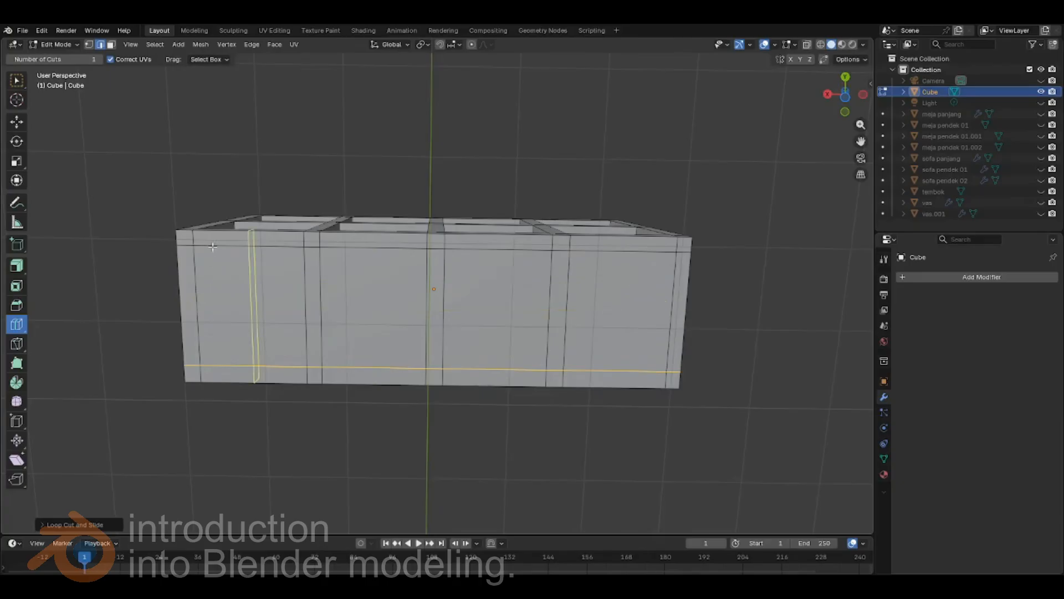
- Add a loop cut near each short end and a second lengthwise cut inside each long edge, outlining small squares near the underside's corners
drag(248, 266, 216, 271)
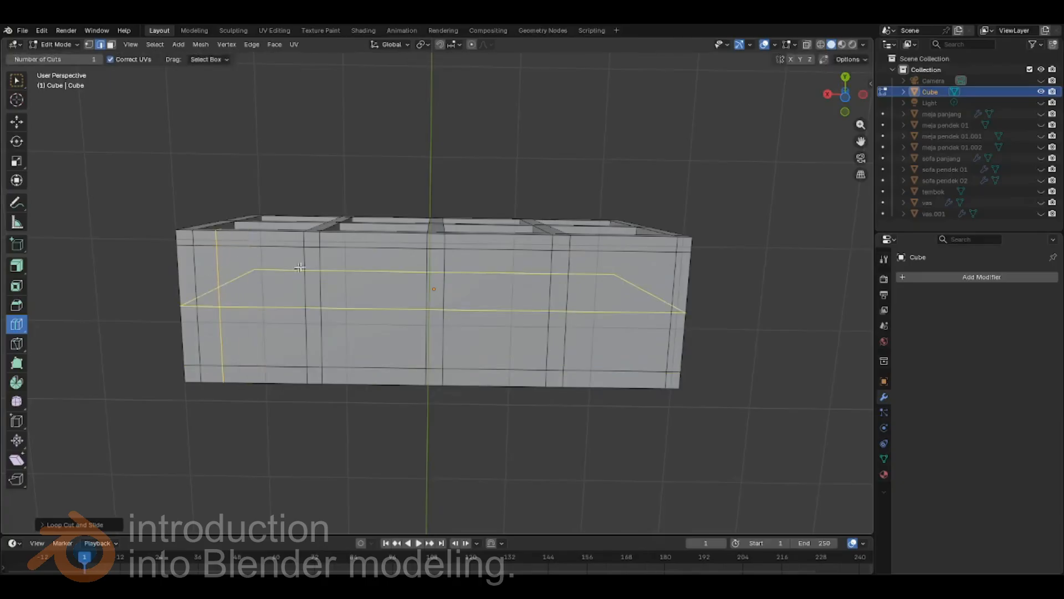
drag(292, 307, 292, 268)
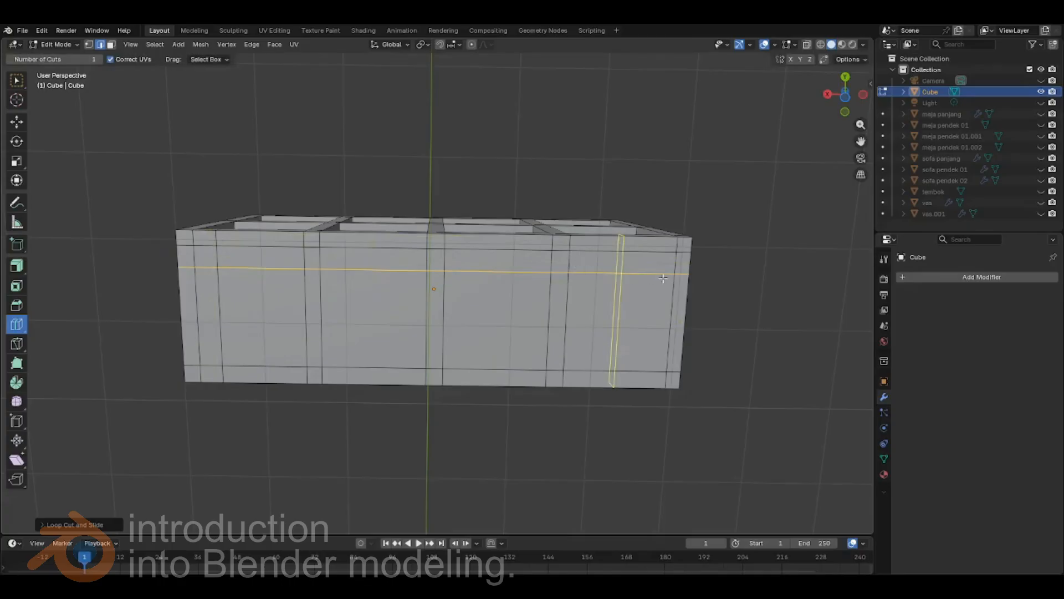
drag(620, 267, 650, 270)
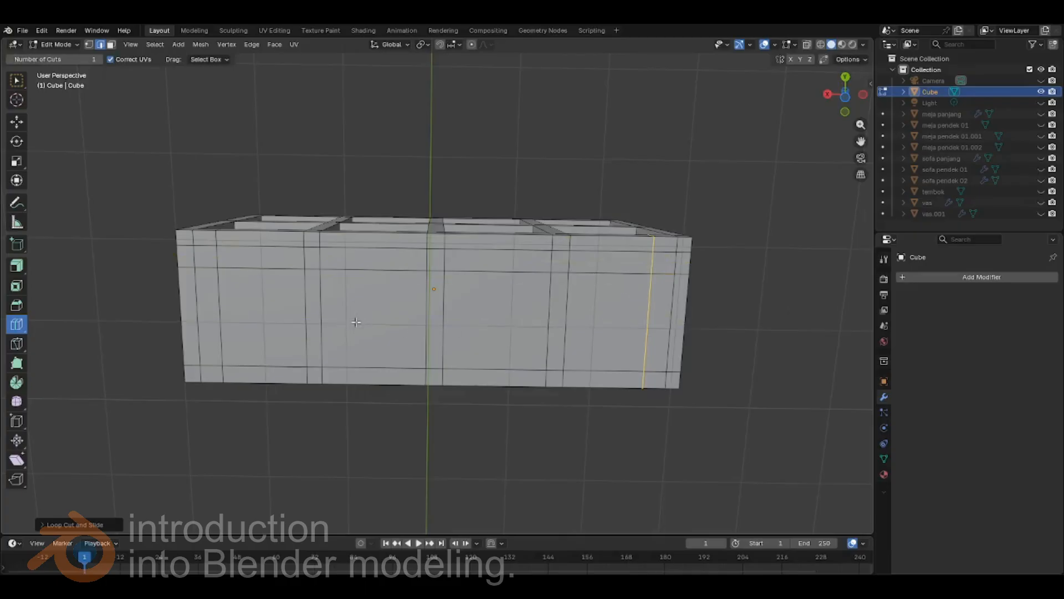
drag(331, 320, 332, 347)
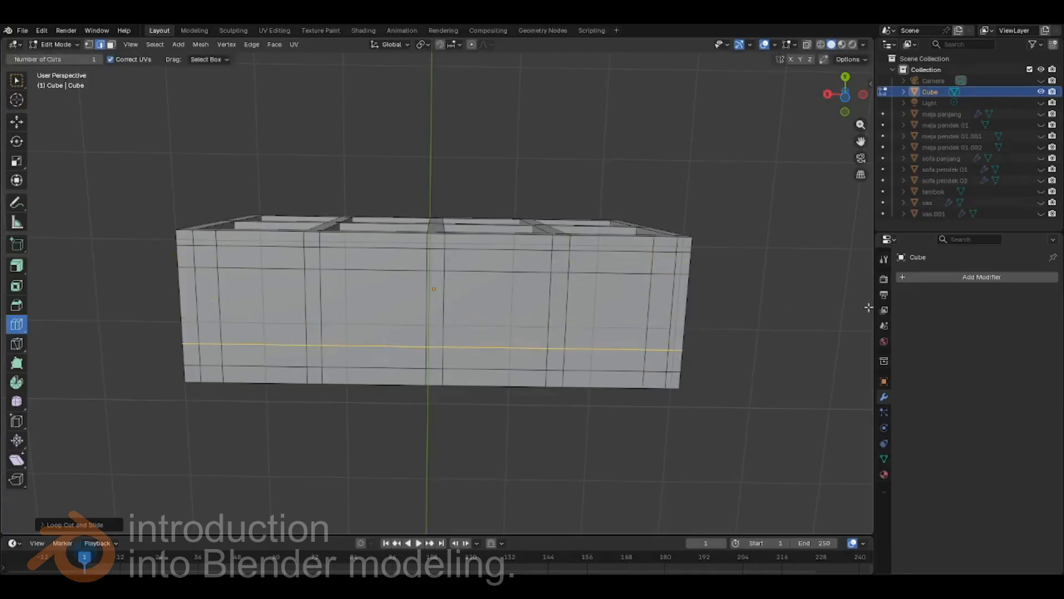
- Select the four small corner faces on the underside, extrude them down to the red X axis line as legs, and switch to vertex selection
click(111, 44)
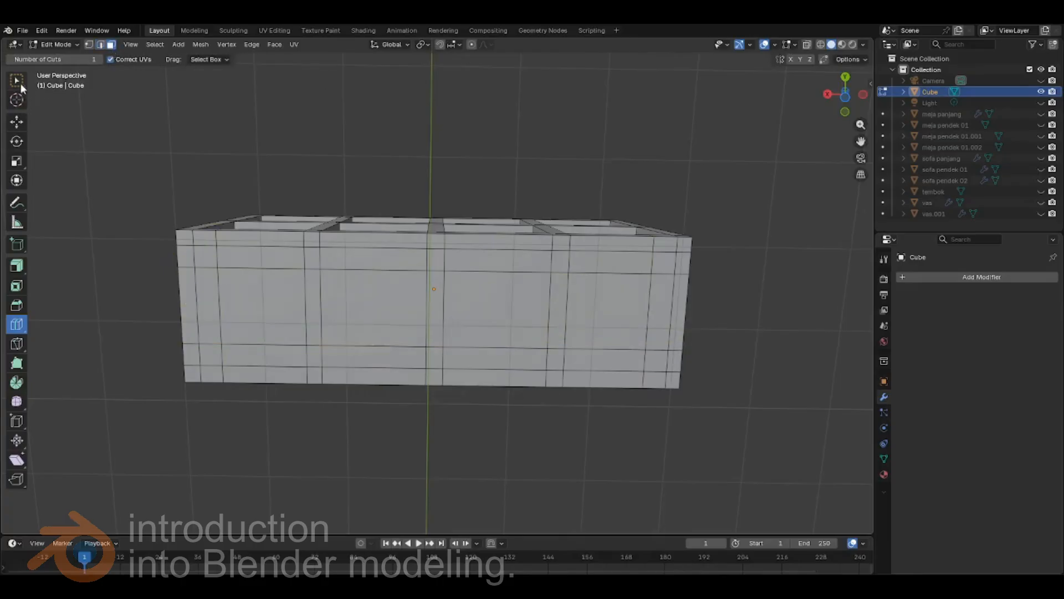
click(17, 81)
click(207, 358)
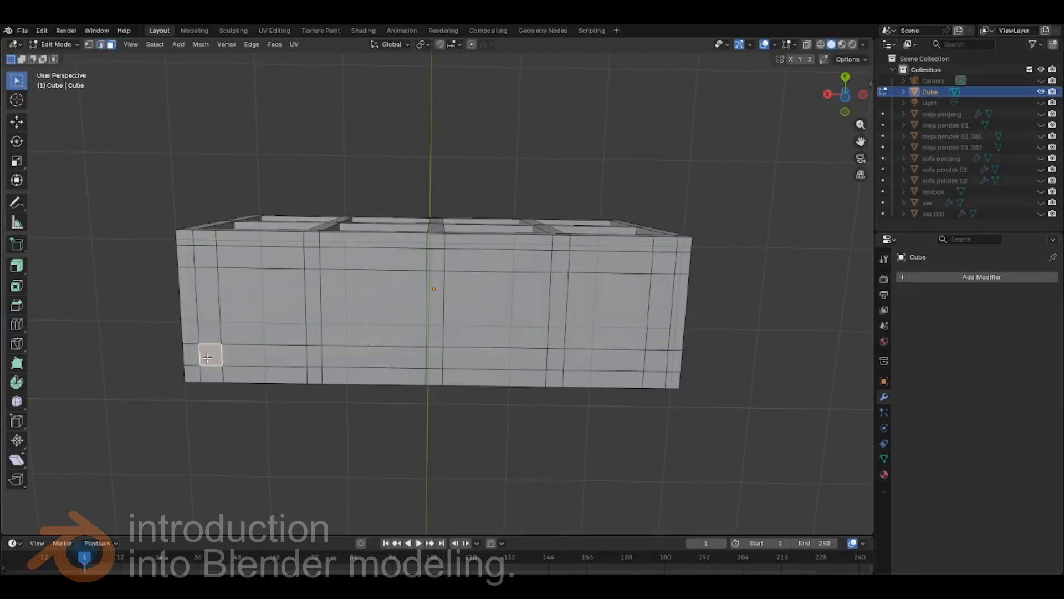
shift+click(210, 256)
shift+click(665, 263)
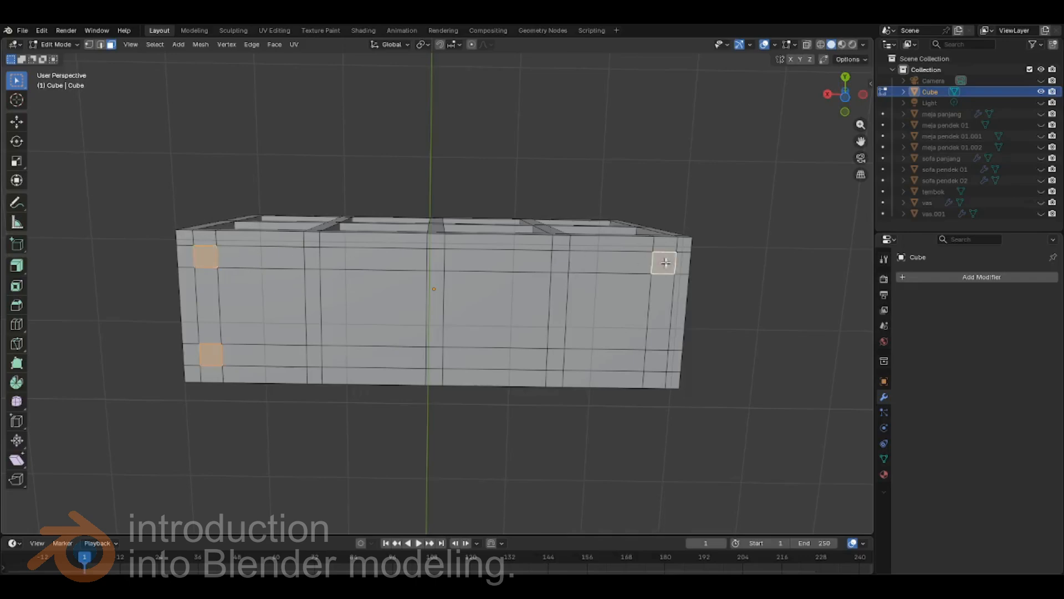
shift+click(654, 365)
middle_drag(755, 296, 687, 338)
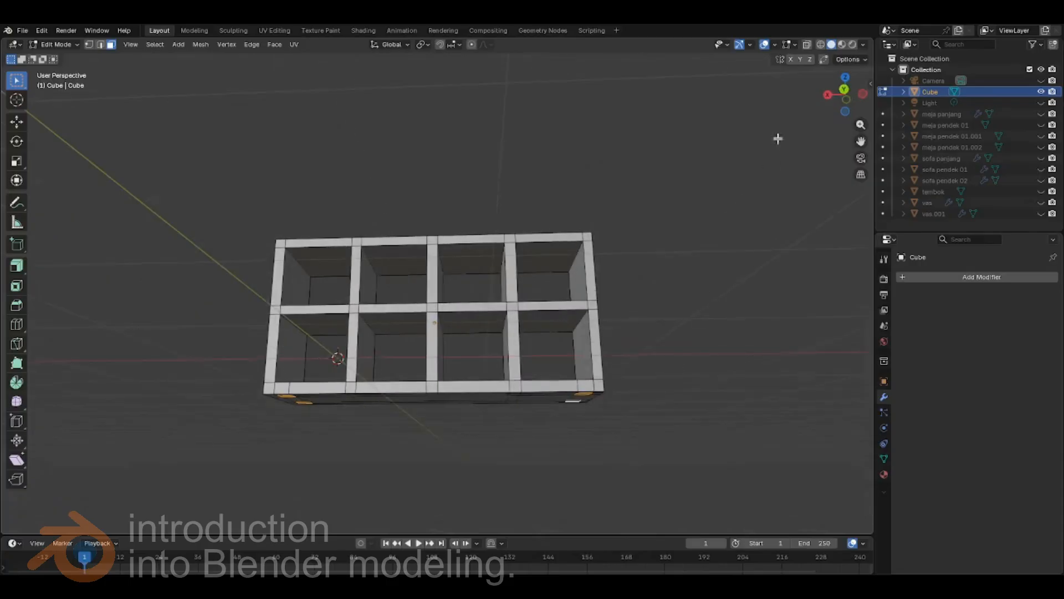
click(845, 90)
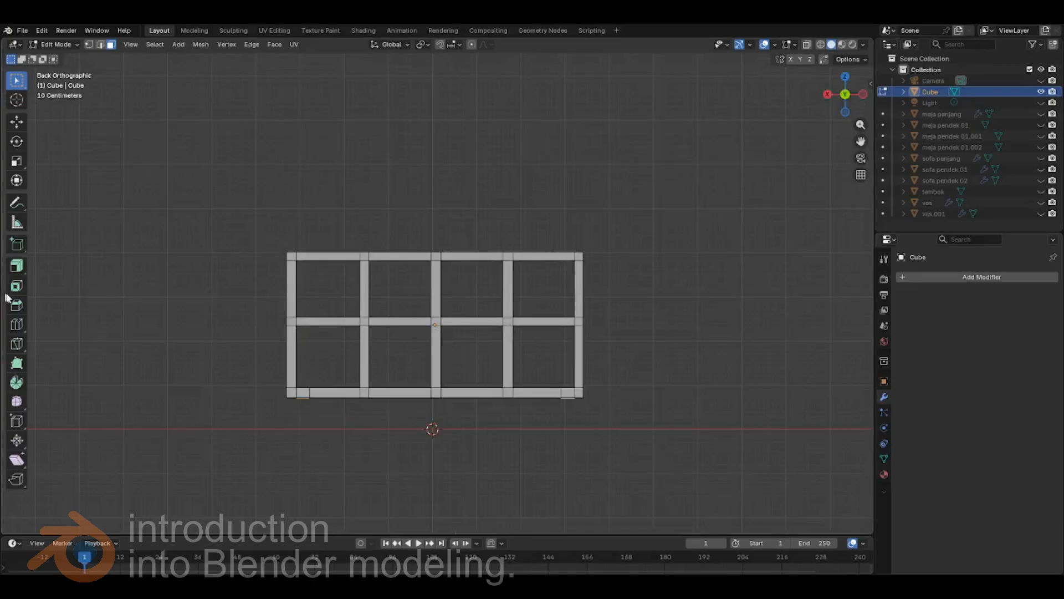
click(16, 267)
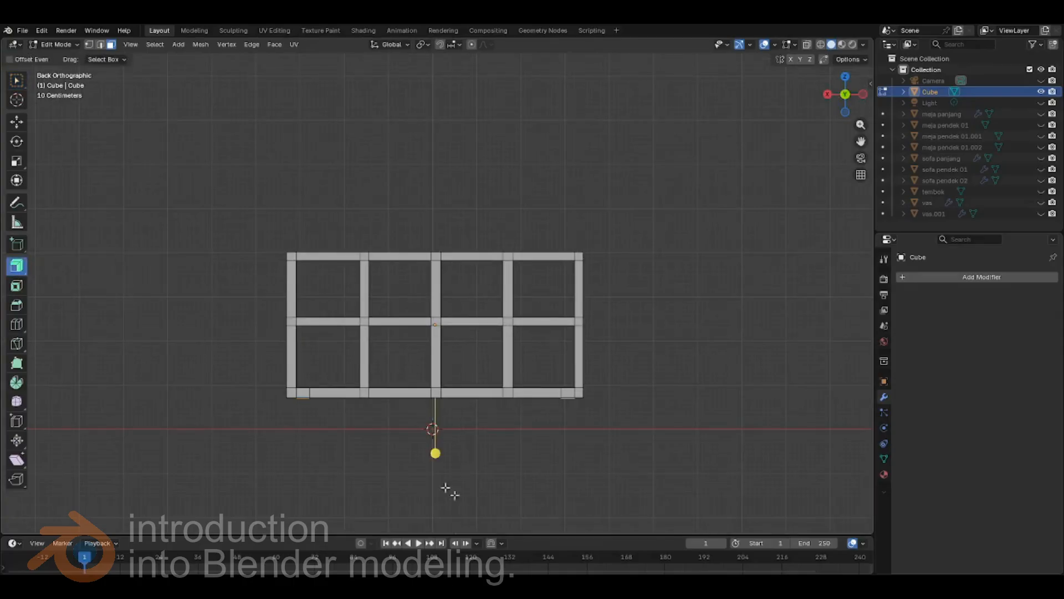
mouse_move(434, 453)
mouse_down()
mouse_move(434, 470)
mouse_move(437, 447)
mouse_up()
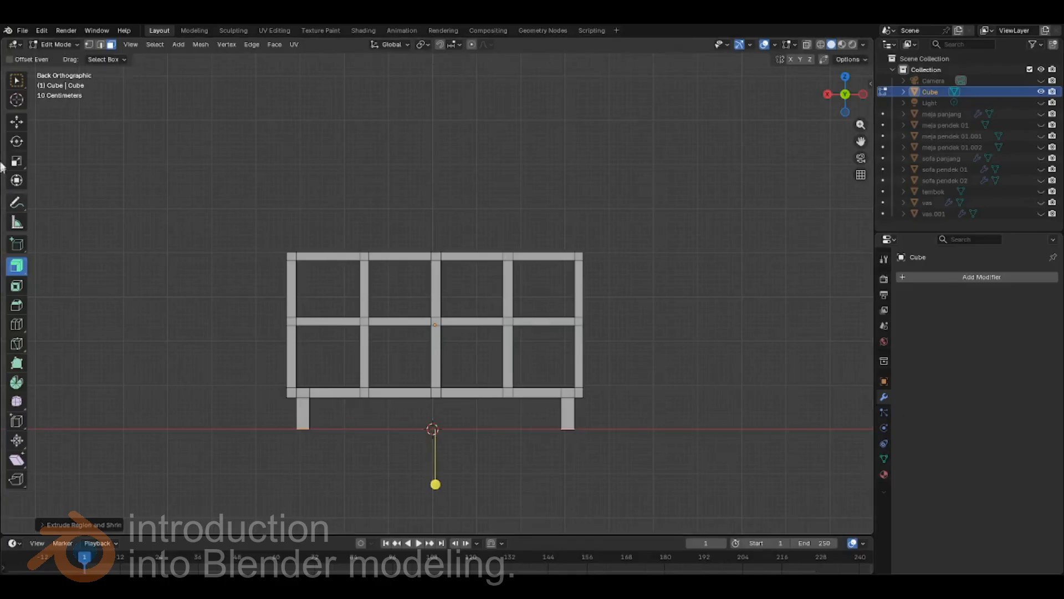
click(16, 87)
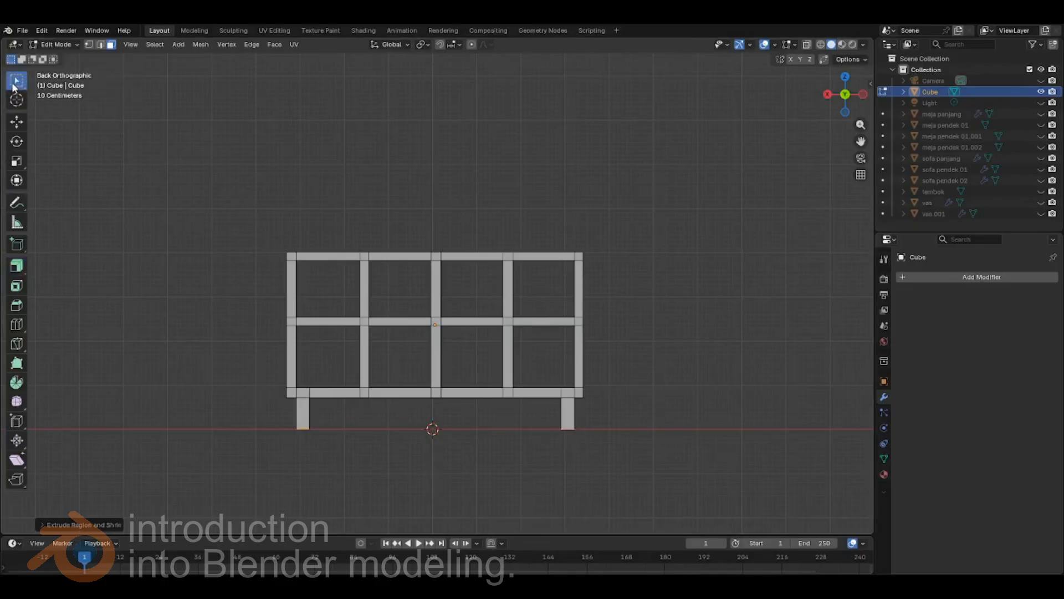
click(89, 45)
drag(608, 467, 537, 416)
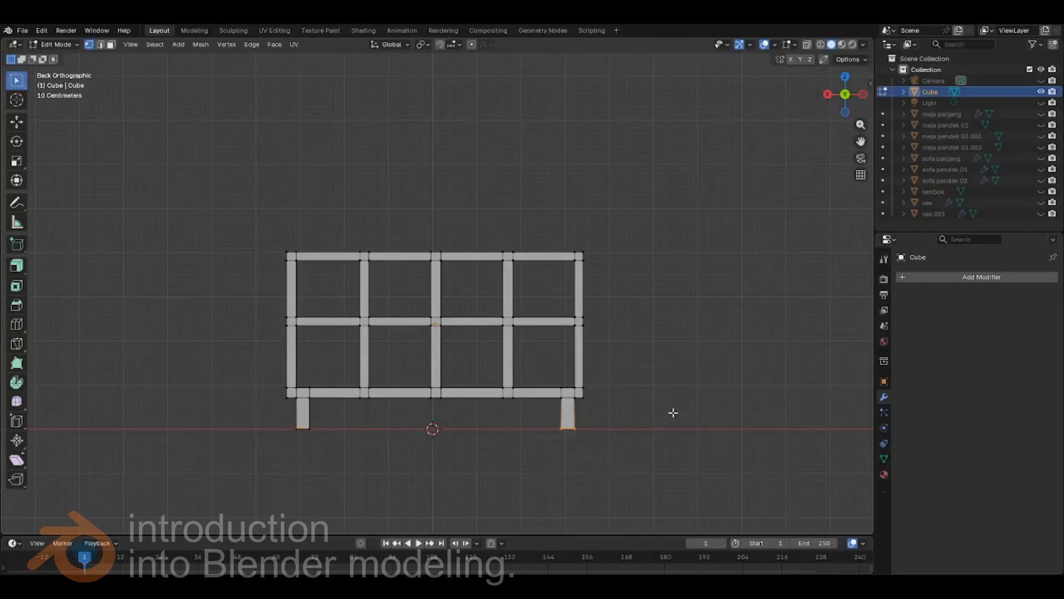
key(g)
key(x)
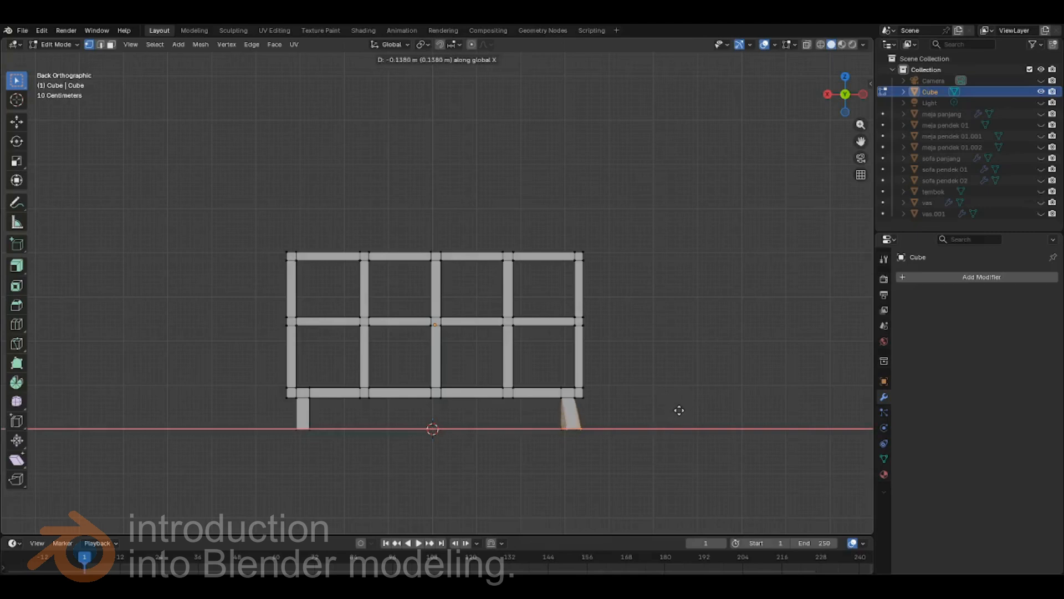
right_click(682, 408)
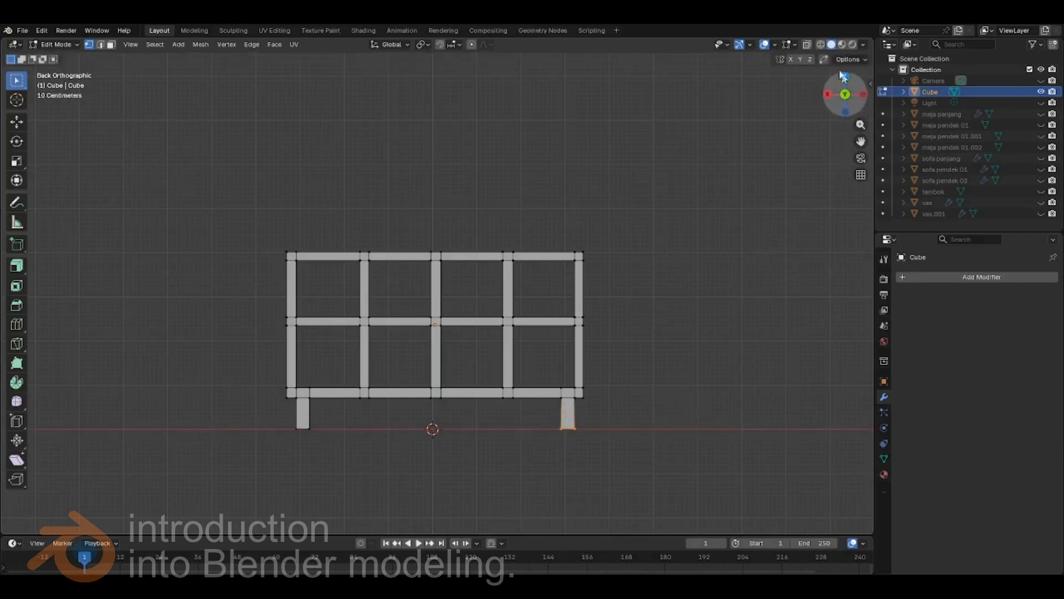
- Turn on X-ray, select all bottom vertices of the -X side legs, and move them slightly outward along X
click(807, 47)
drag(526, 469, 610, 401)
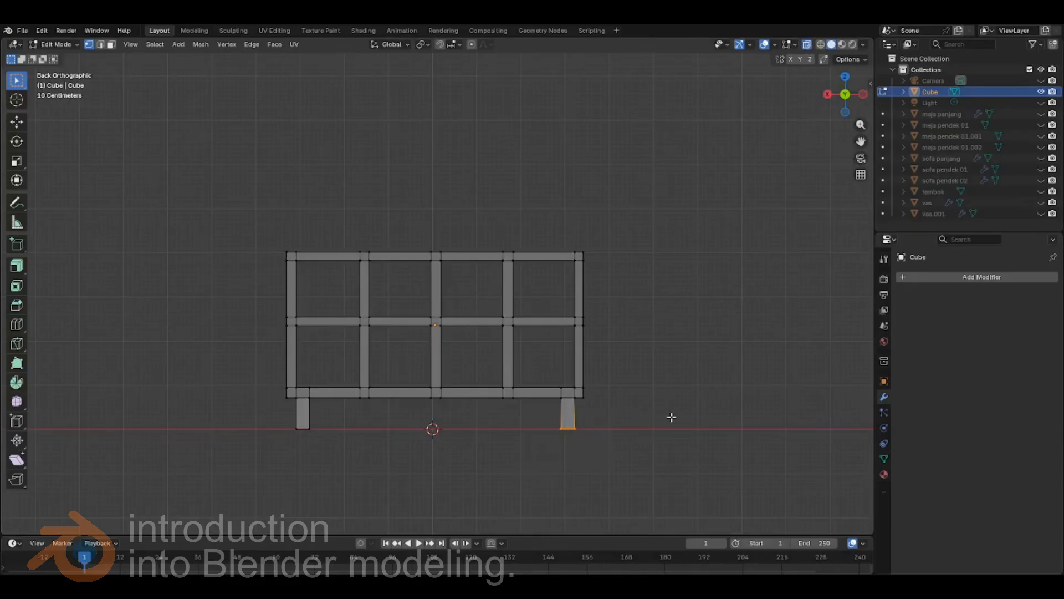
key(g)
key(x)
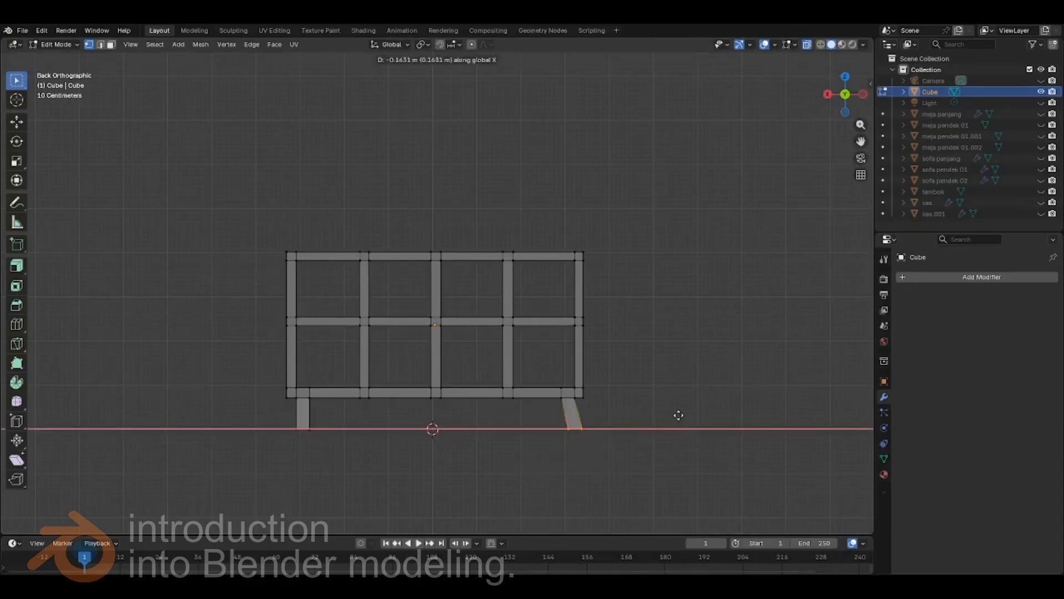
click(676, 415)
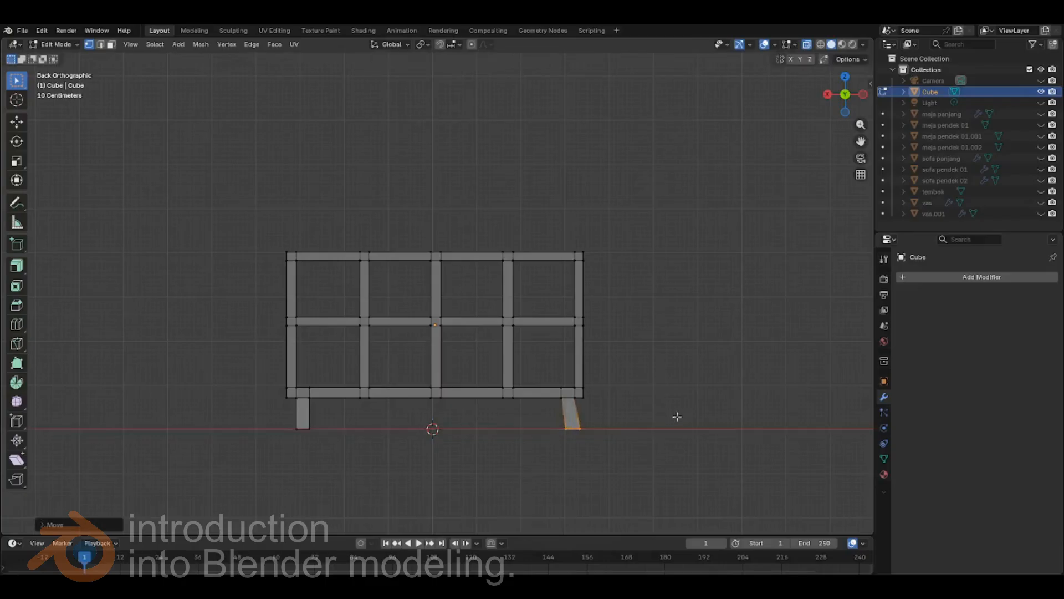
- Select the bottom vertices of the +X side legs and move them outward along X by about 0.14 m
drag(270, 413, 326, 449)
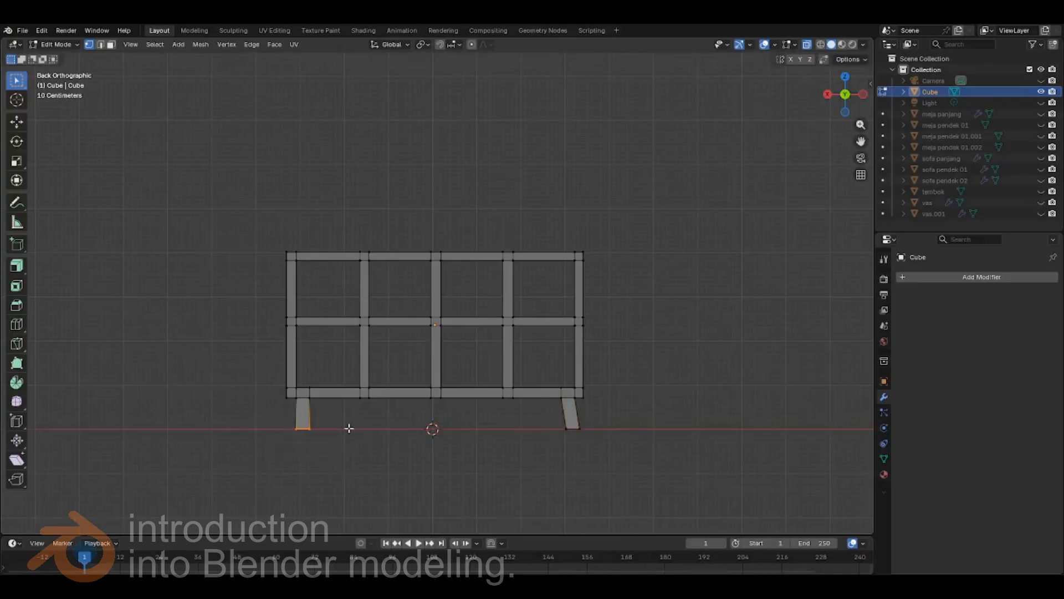
key(g)
key(x)
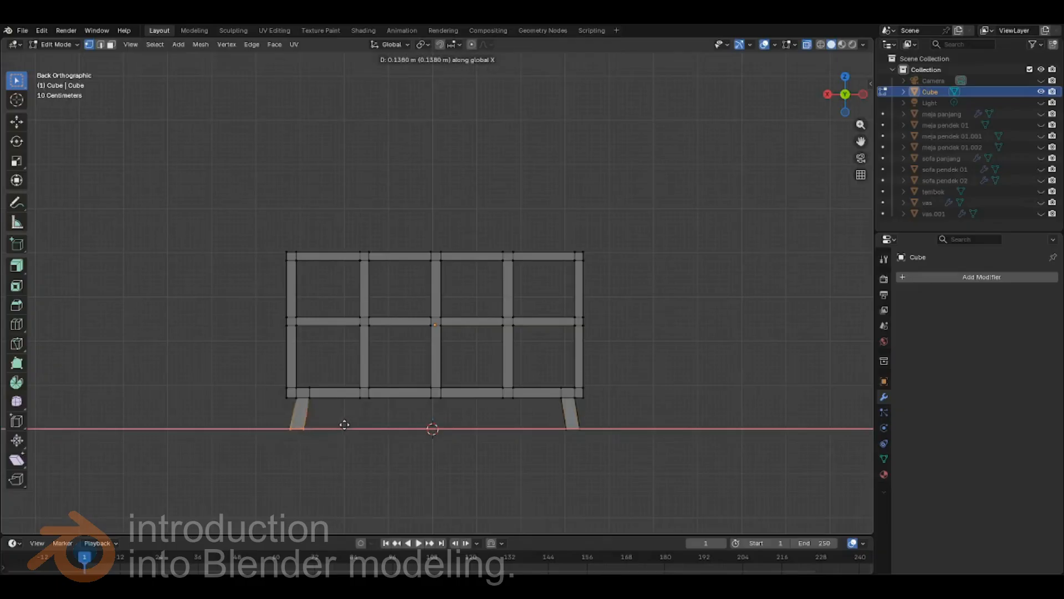
click(344, 425)
- Select the inner bottom vertices of the legs at both ends and scale them along X by about 1.04 to taper the legs
drag(330, 452, 294, 413)
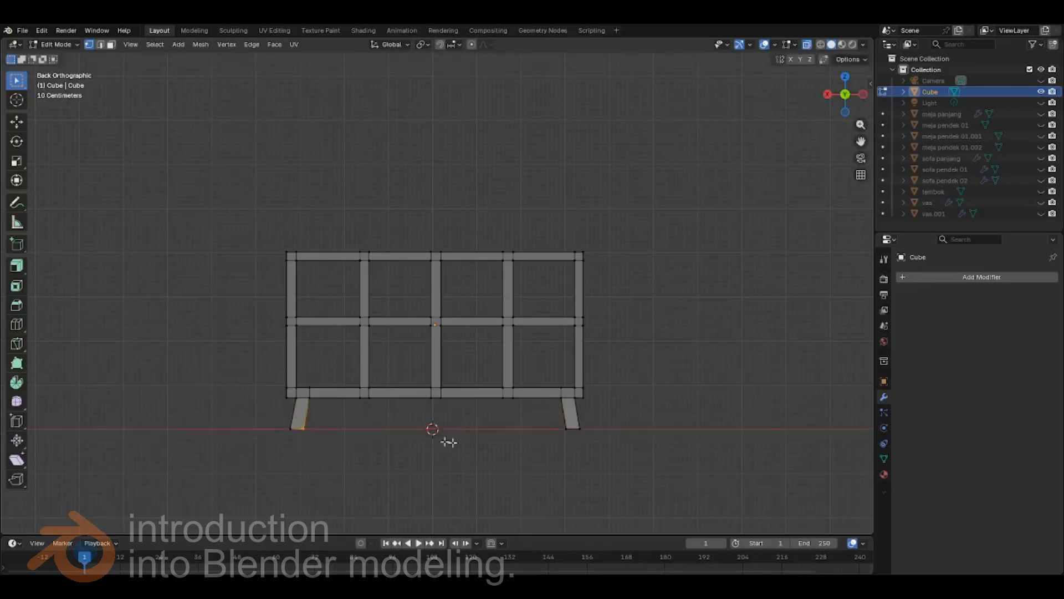
shift+drag(539, 419, 577, 452)
key(s)
key(x)
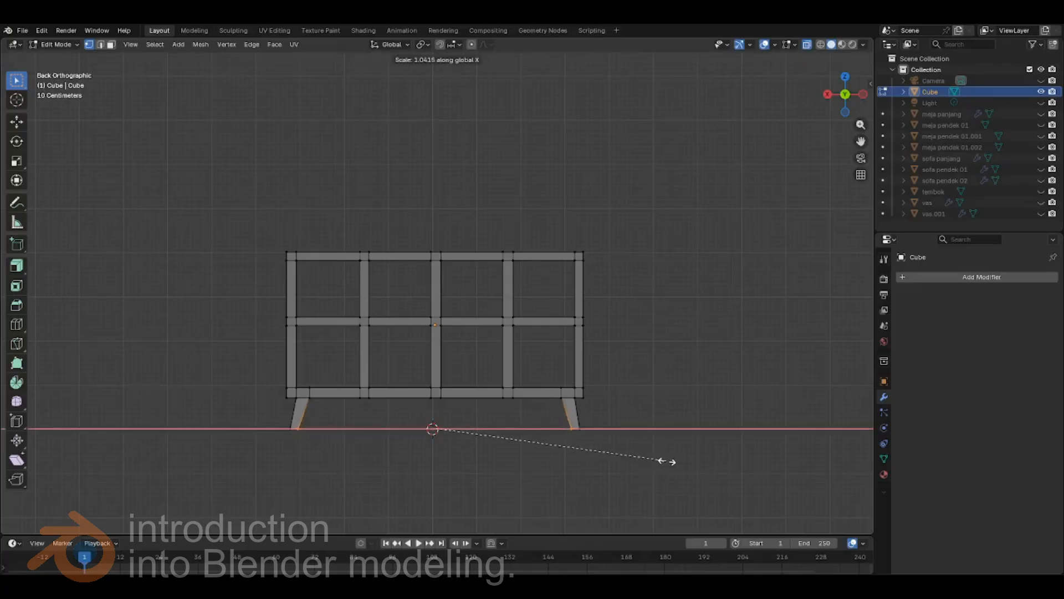
click(663, 461)
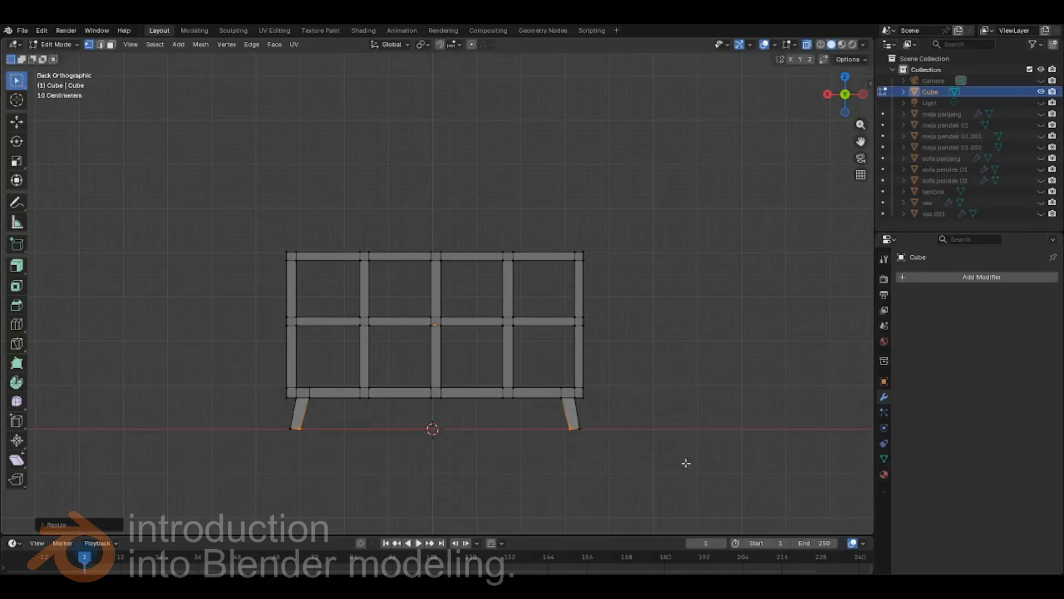
- In right view, select the bottom vertices of the -Y side legs and move them slightly outward along Y
click(826, 95)
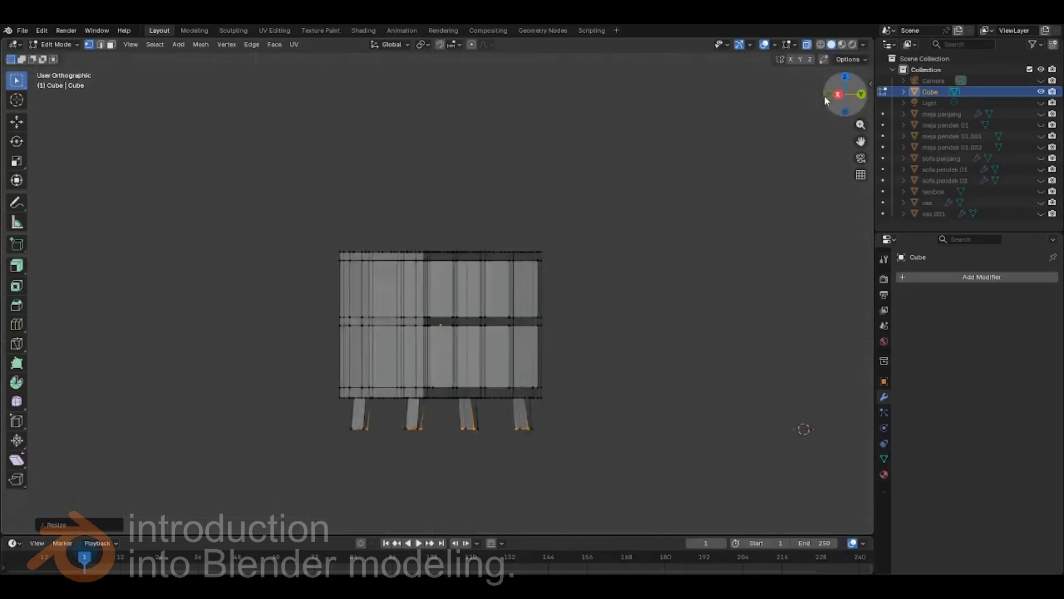
drag(380, 423, 448, 458)
key(g)
key(y)
click(441, 433)
- Select the bottom vertices of the +Y side legs and move them outward along Y by about 0.07 m
drag(449, 415, 517, 448)
key(g)
key(y)
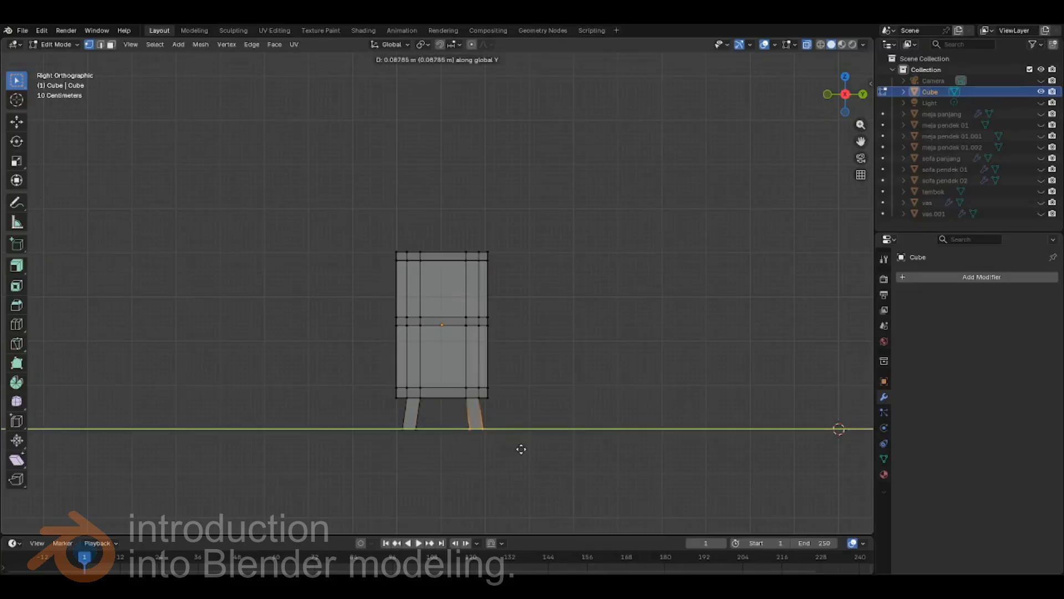
click(520, 449)
- Select the inner bottom vertices of the front and back legs and scale them slightly outward along Y to taper the legs
drag(410, 419, 478, 464)
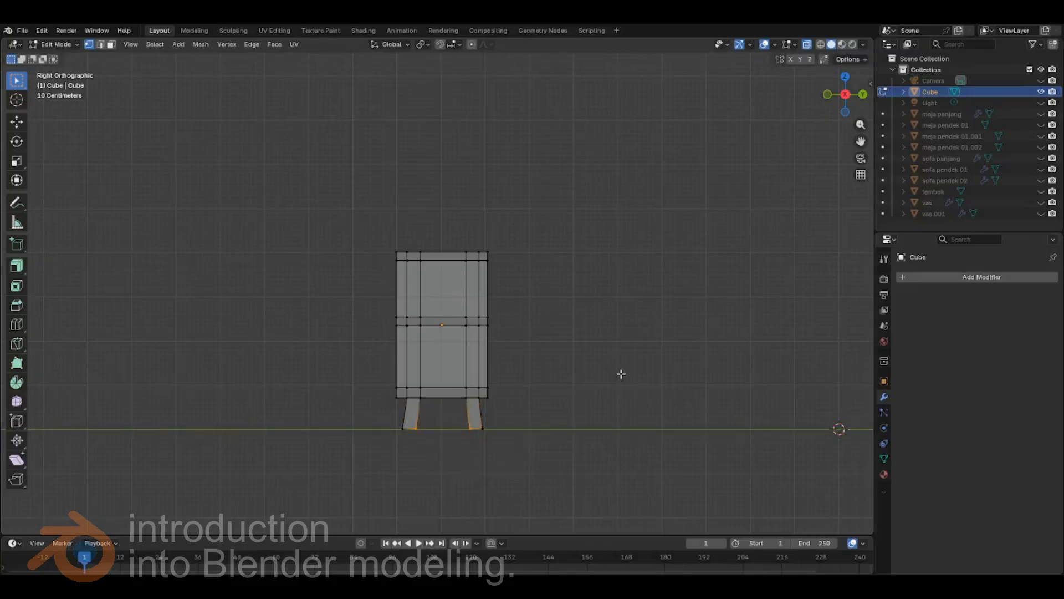
key(s)
key(y)
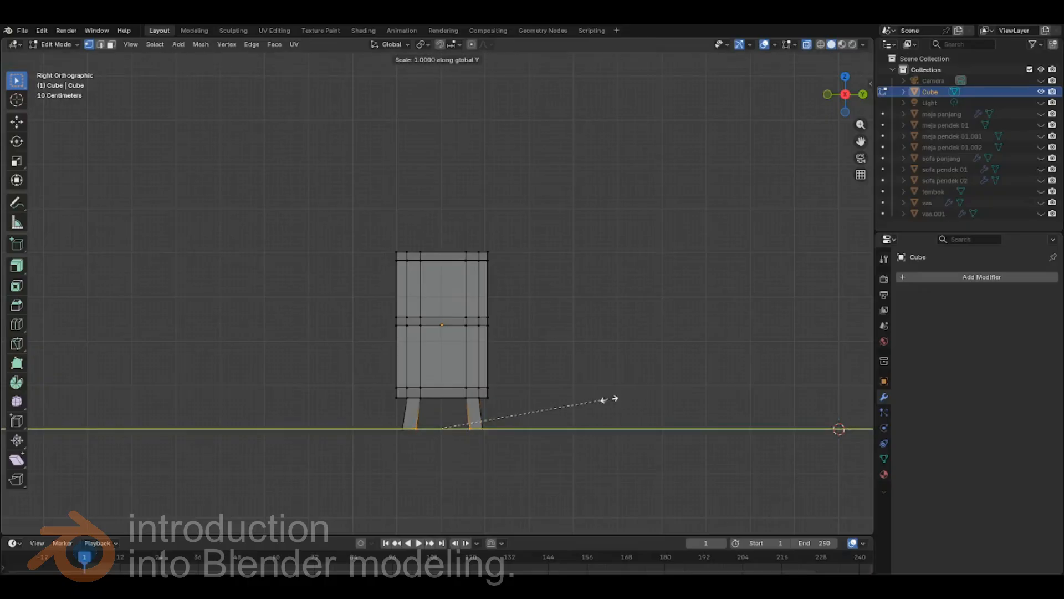
click(636, 401)
- Return the cabinet to Object Mode and turn X-ray off to check its shape in perspective
middle_drag(325, 315, 410, 321)
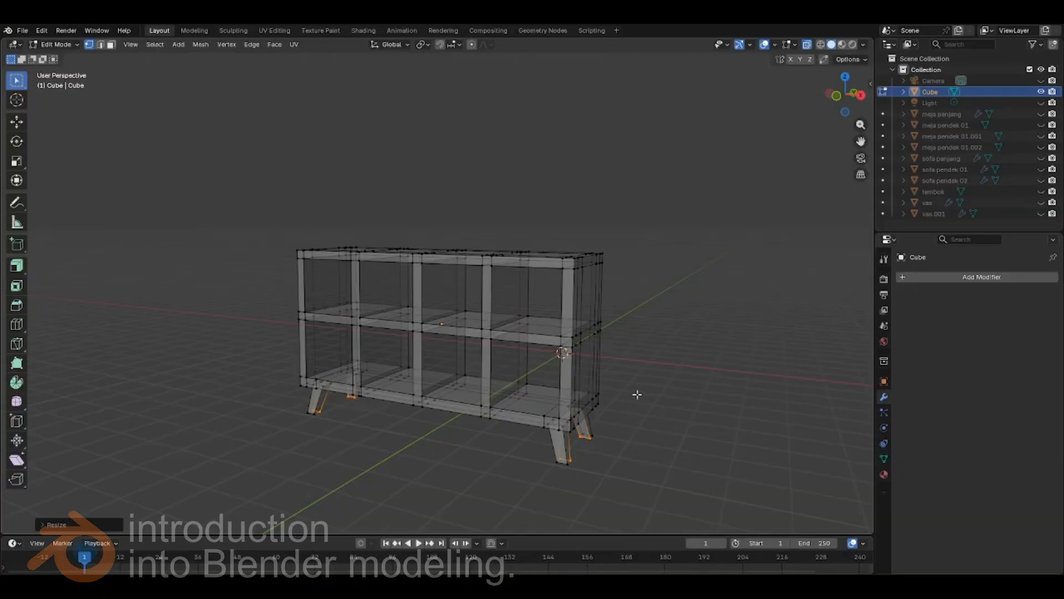
scroll(356, 392, down, 4)
middle_drag(504, 344, 494, 370)
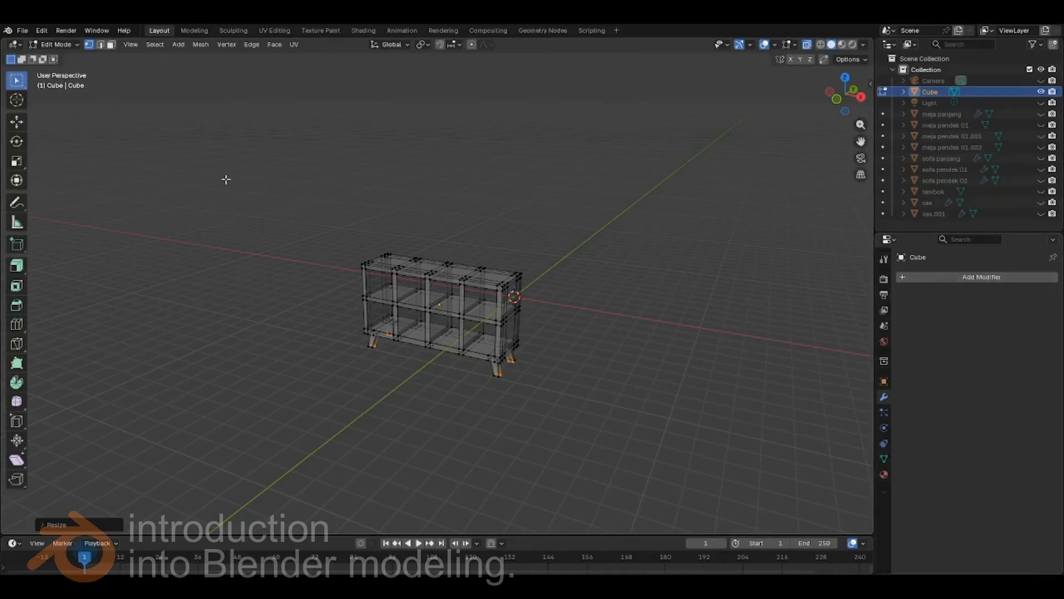
key(Tab)
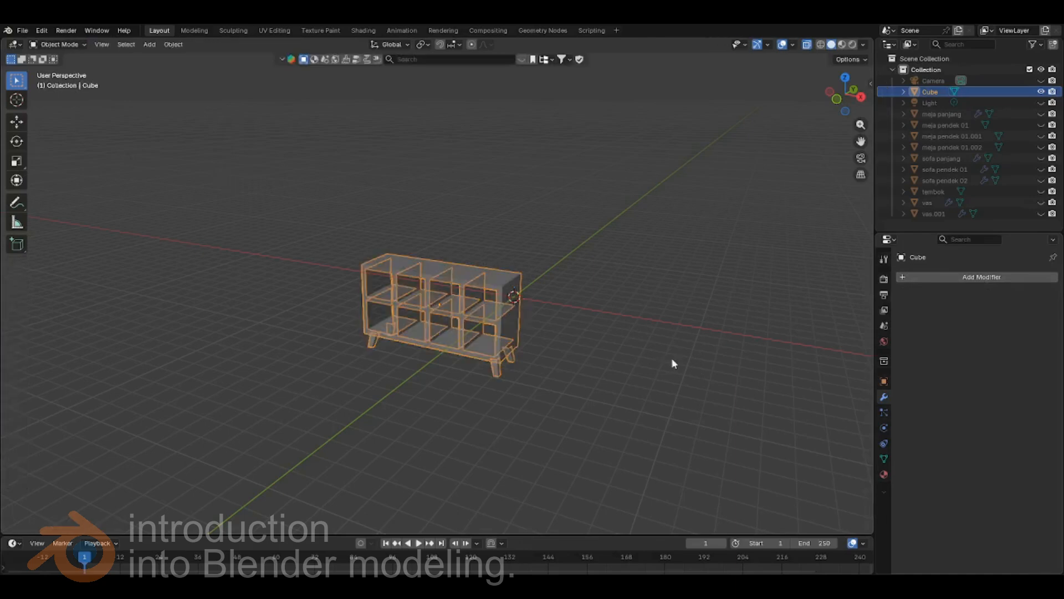
middle_drag(675, 361, 658, 355)
click(807, 44)
middle_drag(650, 276, 606, 304)
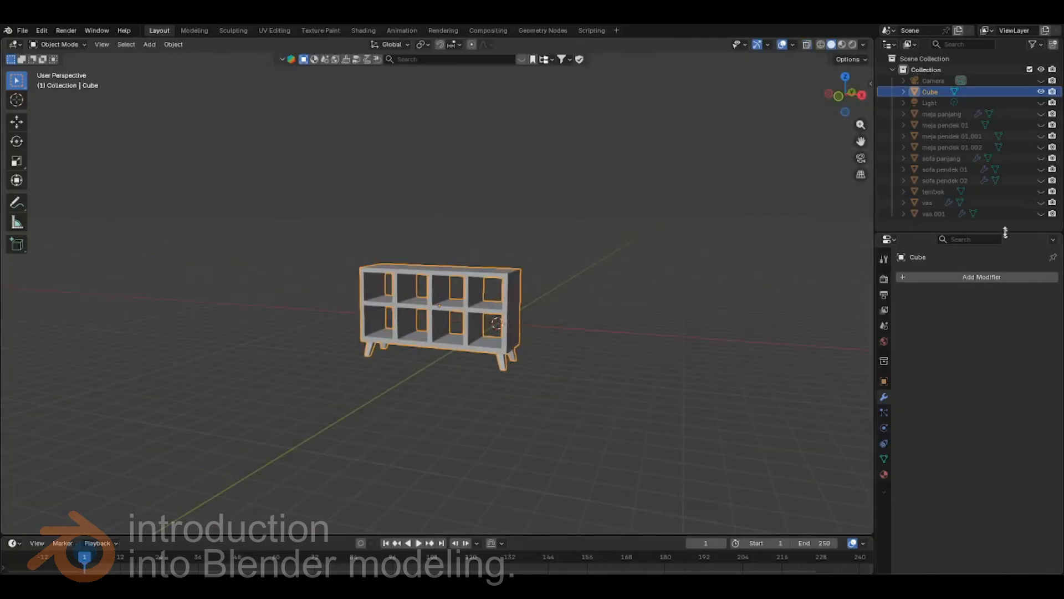
- Unhide all the living-room tables, sofas and vases along with the tembok wall object
click(1040, 114)
click(1041, 125)
click(1041, 136)
click(1040, 146)
click(1041, 158)
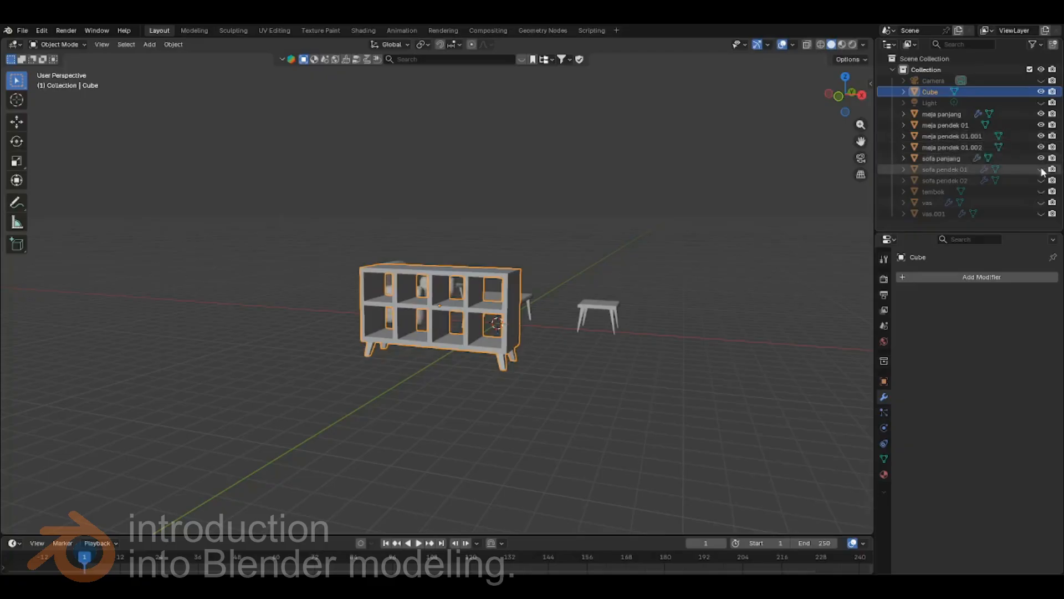
click(1041, 169)
click(1041, 180)
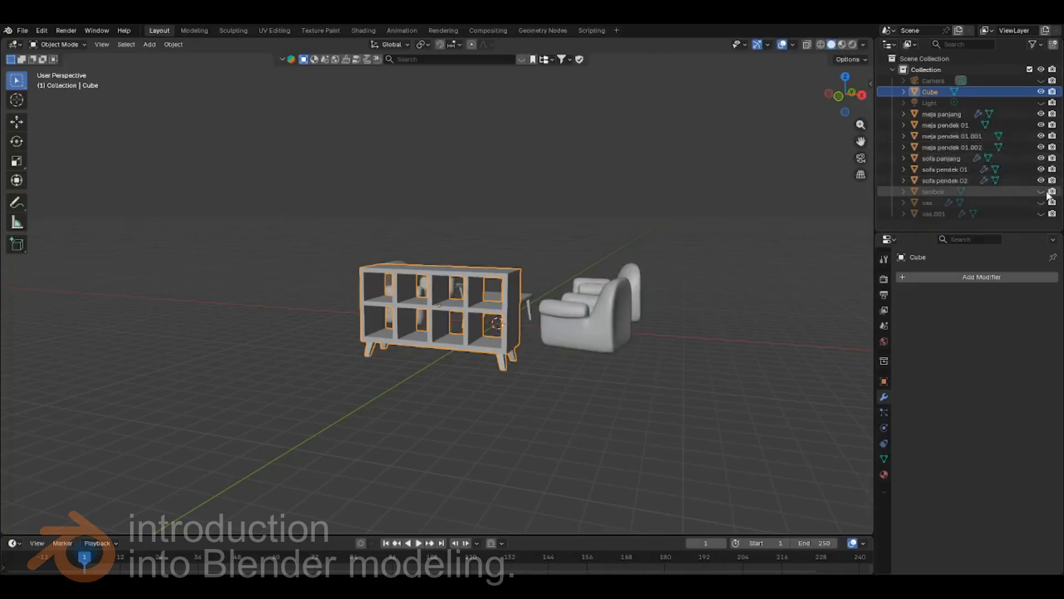
click(1041, 202)
click(1041, 213)
click(1041, 191)
- Move the cabinet slightly along the global Y axis in front of the back wall and check its placement in the room
middle_drag(507, 260, 636, 309)
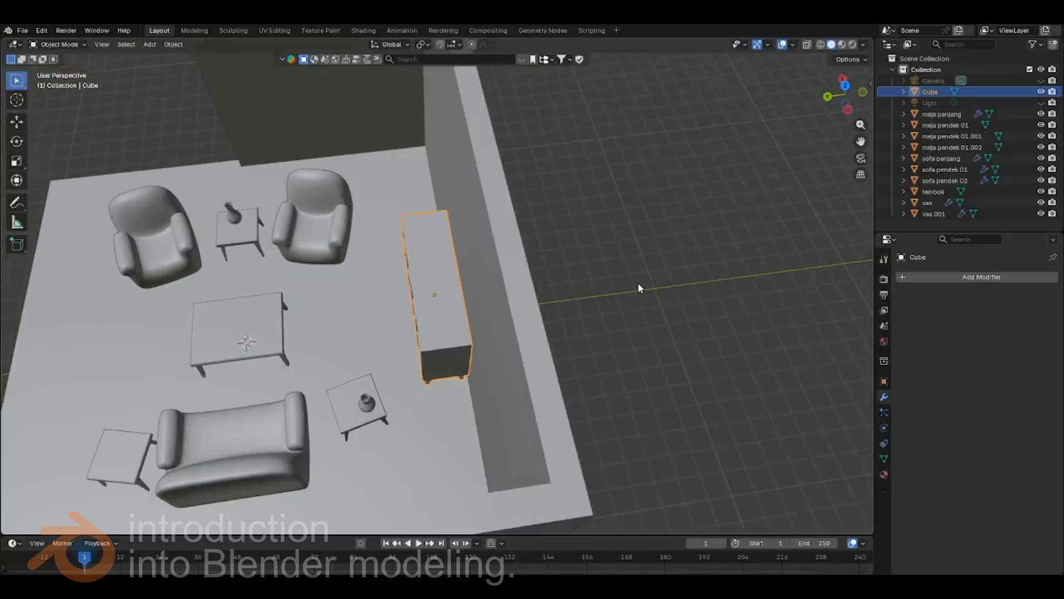
key(g)
key(x)
key(y)
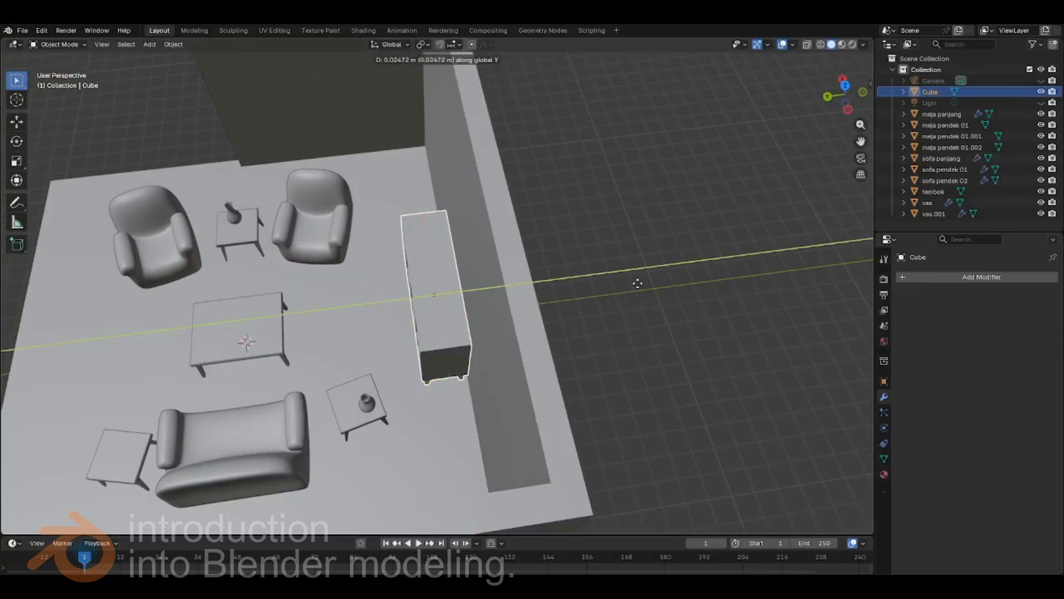
click(626, 282)
middle_drag(460, 308, 568, 242)
scroll(598, 284, down, 3)
middle_drag(573, 332, 477, 332)
scroll(541, 354, up, 3)
scroll(542, 336, down, 3)
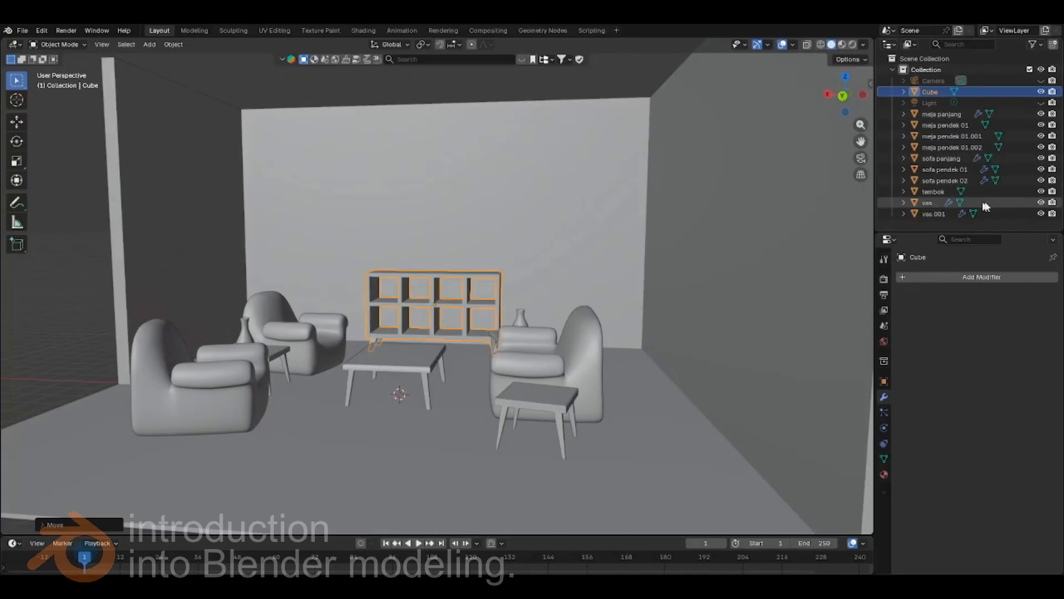
- Hide the tembok wall object
click(1041, 191)
scroll(405, 330, down, 1)
middle_drag(405, 330, 464, 388)
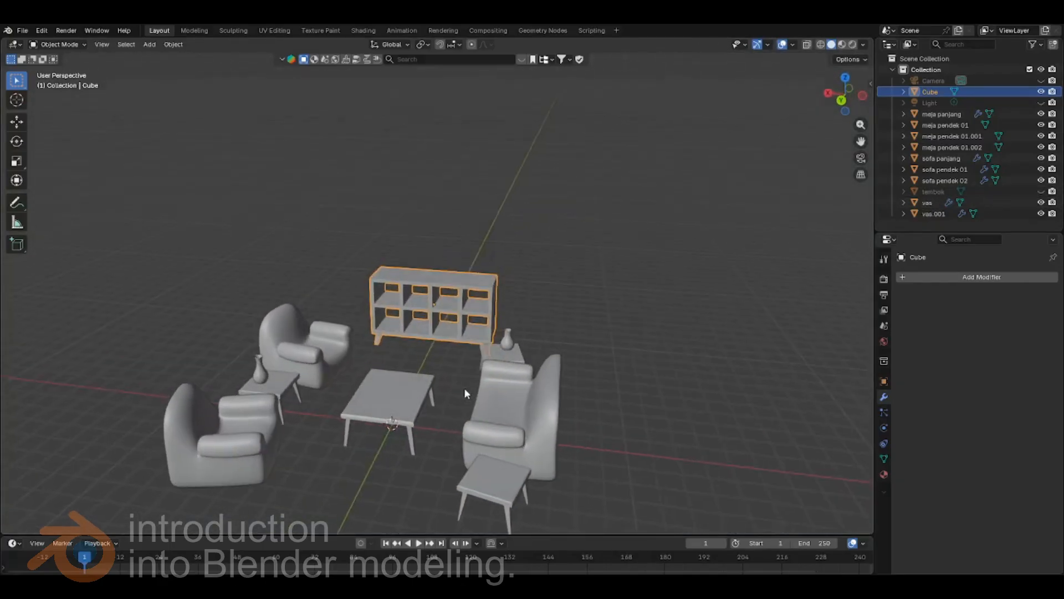
- Add a Bevel modifier to the cabinet and set its amount to 0.01 m
scroll(454, 382, up, 1)
scroll(429, 296, up, 5)
middle_drag(431, 289, 435, 321)
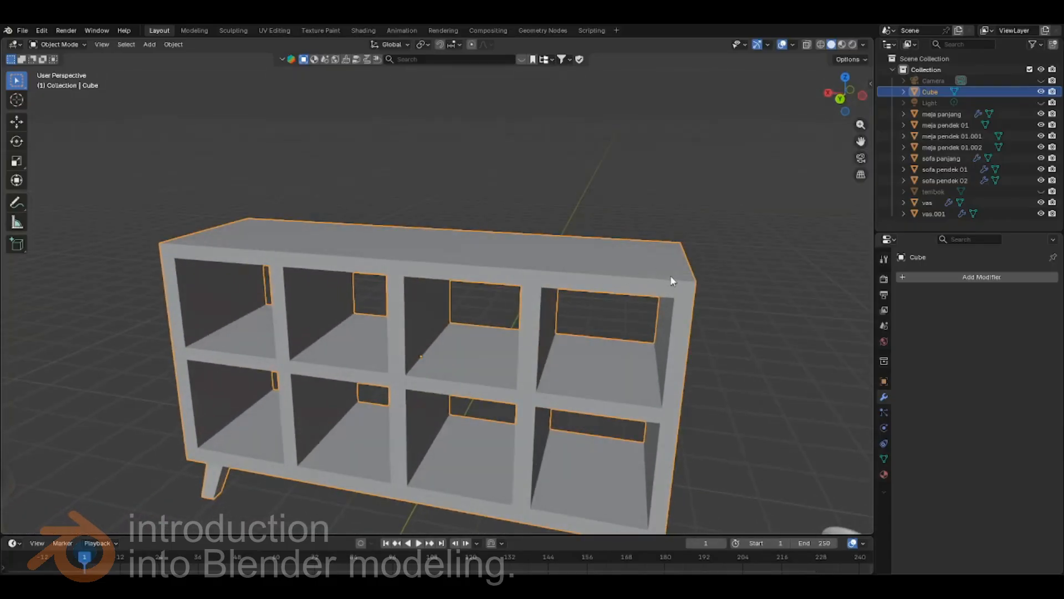
click(971, 276)
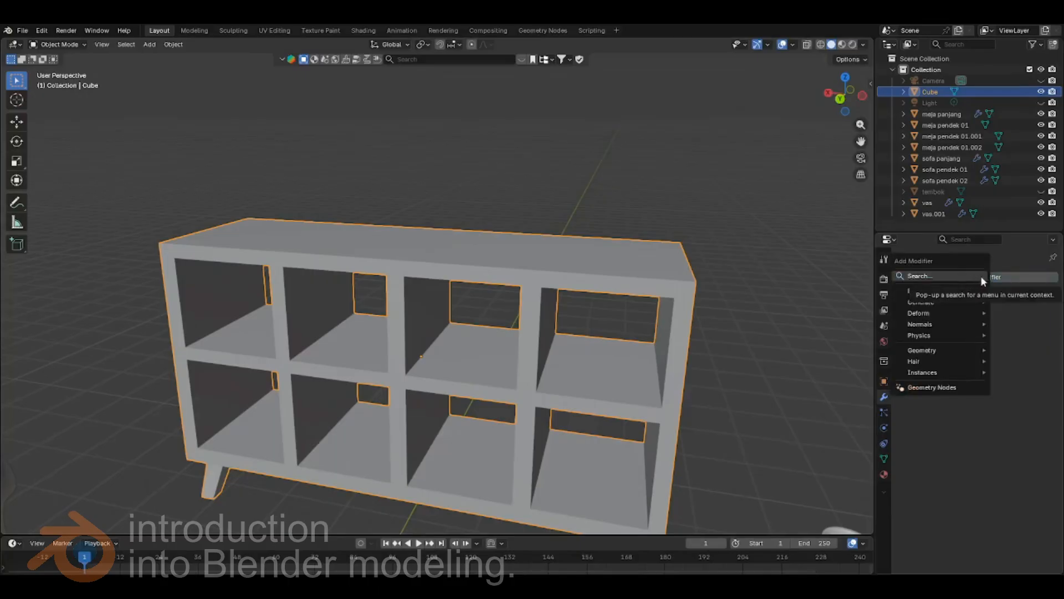
mouse_move(970, 301)
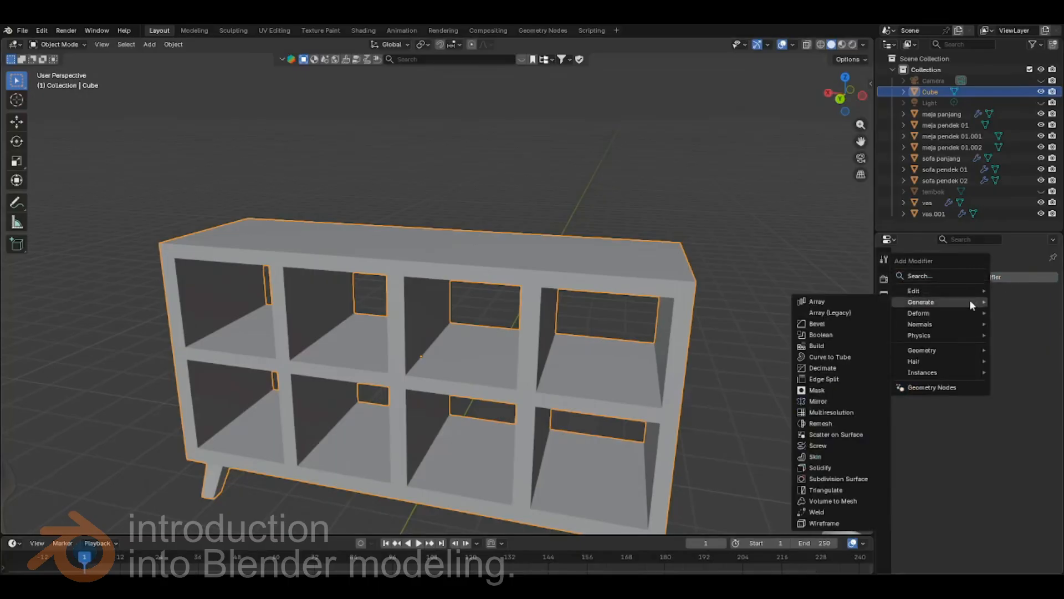
click(830, 325)
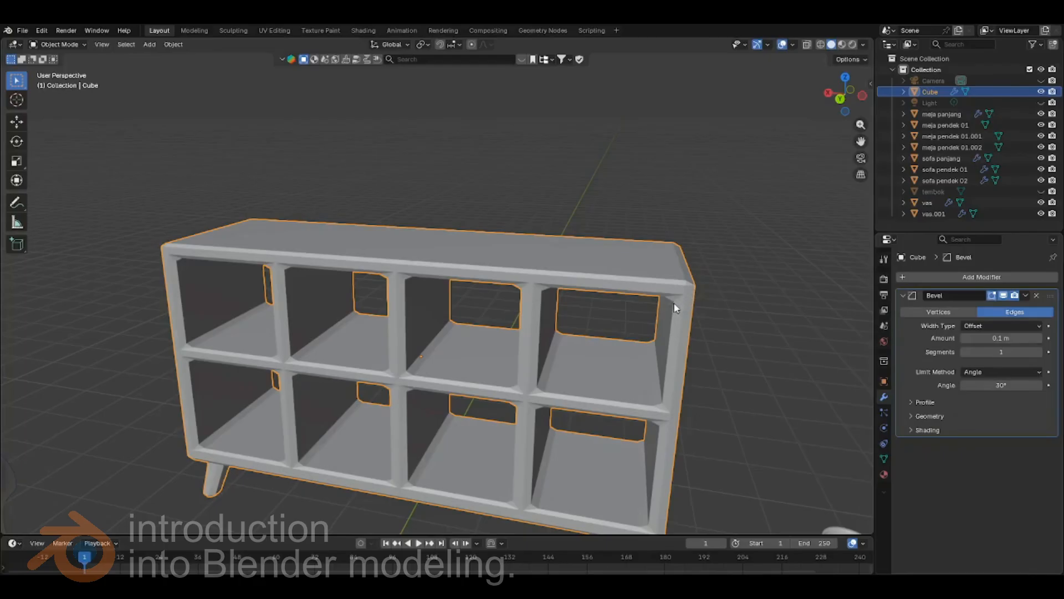
click(963, 338)
click(963, 339)
click(962, 339)
click(962, 339)
click(962, 339)
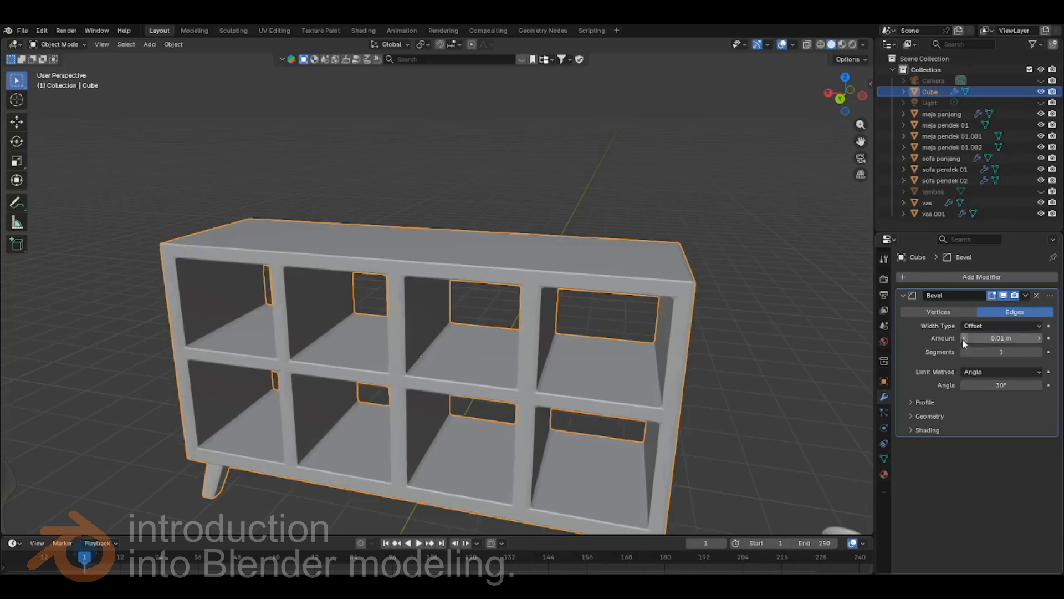
- Try a bevel amount of 0.02 m on the cabinet and return it to 0.01 m
middle_drag(804, 317, 721, 310)
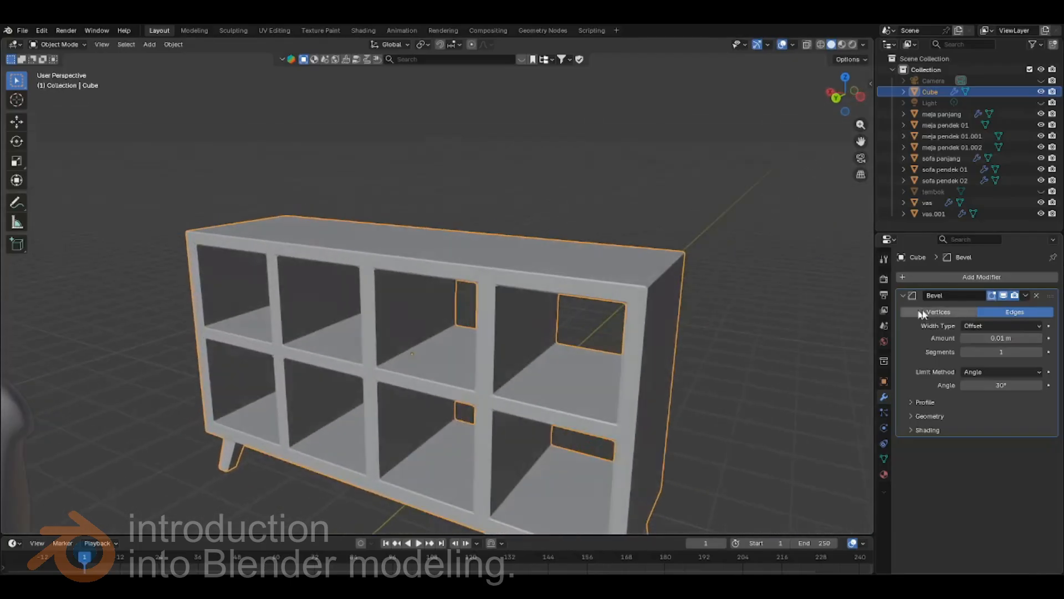
click(1041, 338)
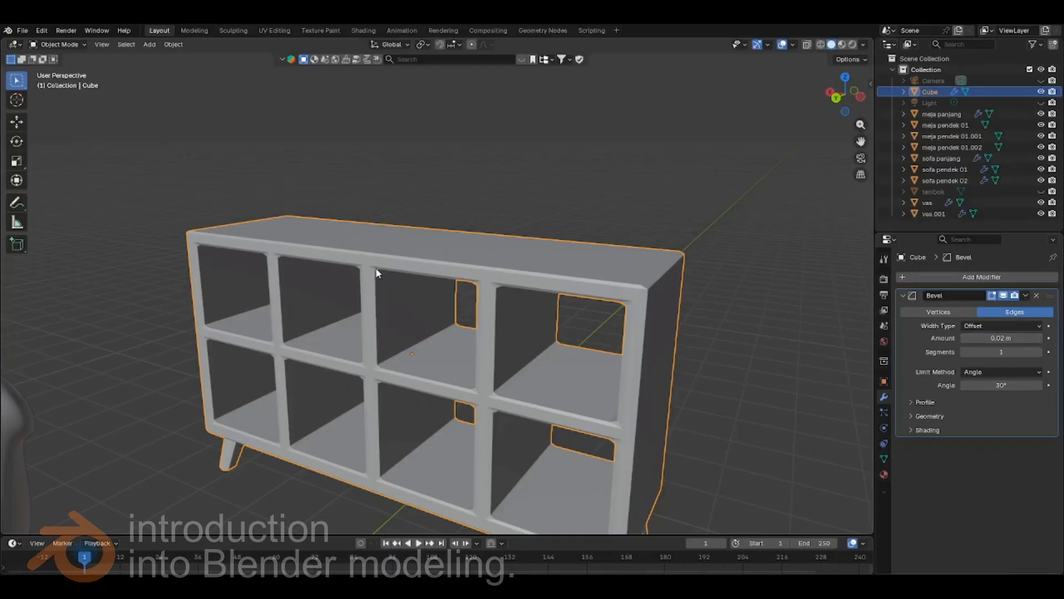
click(964, 339)
mouse_move(689, 332)
middle_down()
mouse_move(691, 309)
mouse_move(767, 290)
mouse_move(766, 310)
mouse_move(737, 327)
mouse_move(691, 324)
middle_up()
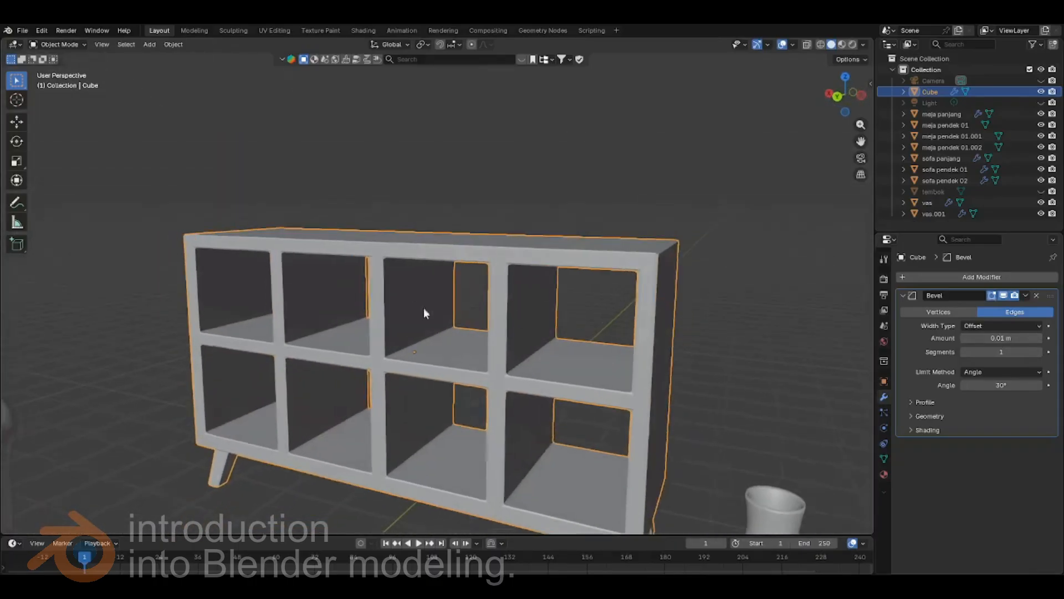
- Deselect the cabinet and check how it looks among the rest of the furniture
scroll(421, 322, down, 3)
scroll(467, 380, down, 6)
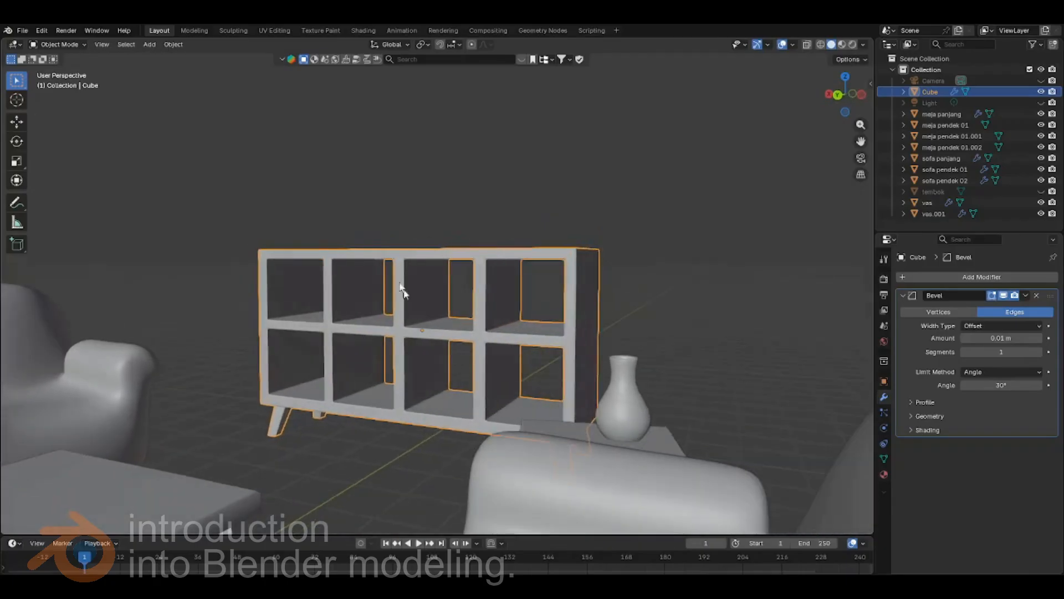
middle_drag(404, 329, 463, 375)
shift+middle_drag(440, 329, 463, 326)
click(674, 252)
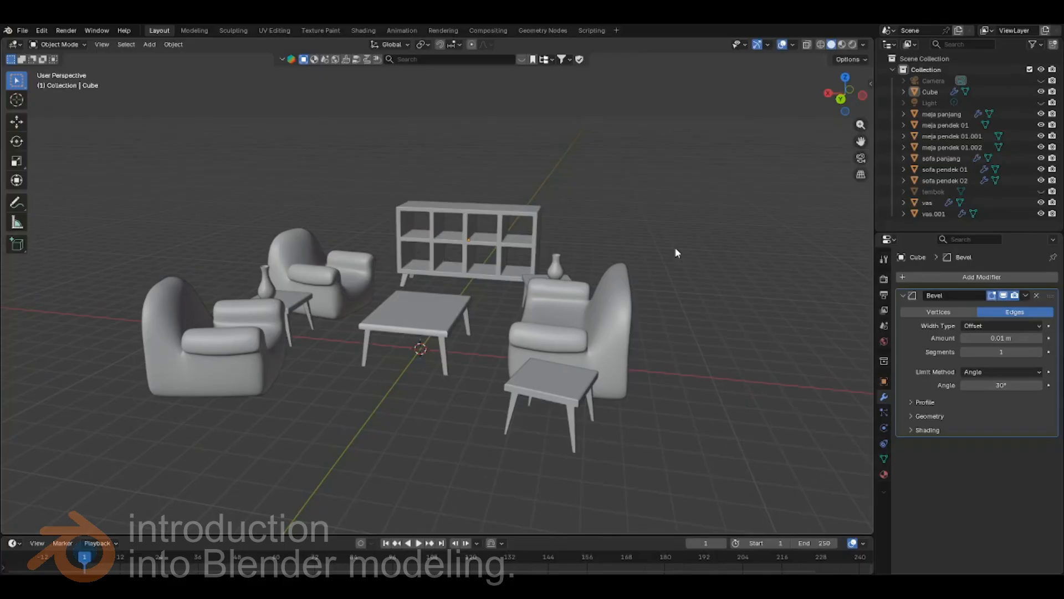
- Add a cube mesh and raise it along Z to float well above the coffee table
click(150, 45)
mouse_move(169, 58)
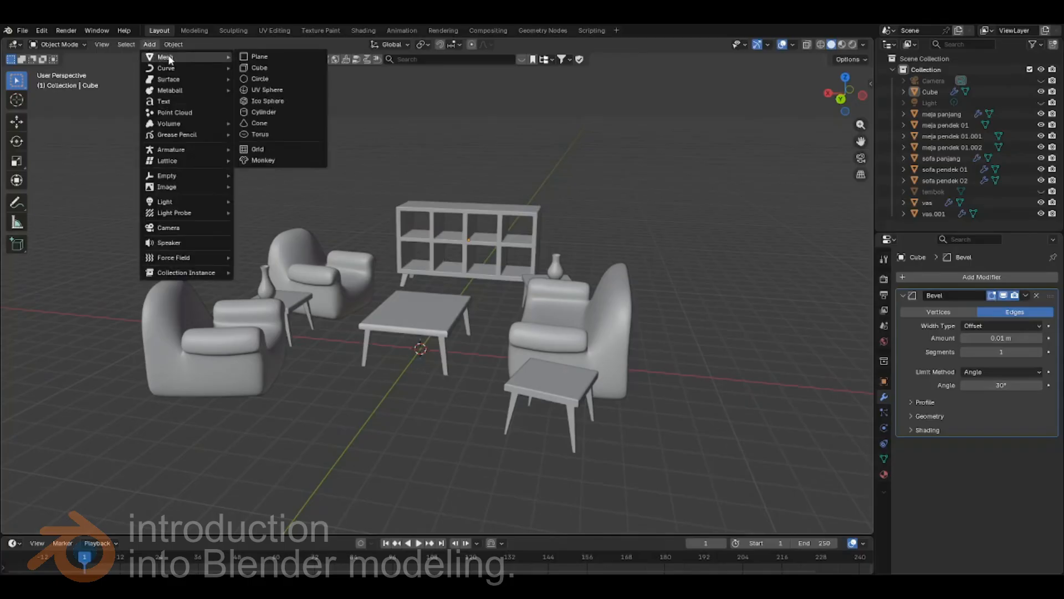
click(280, 67)
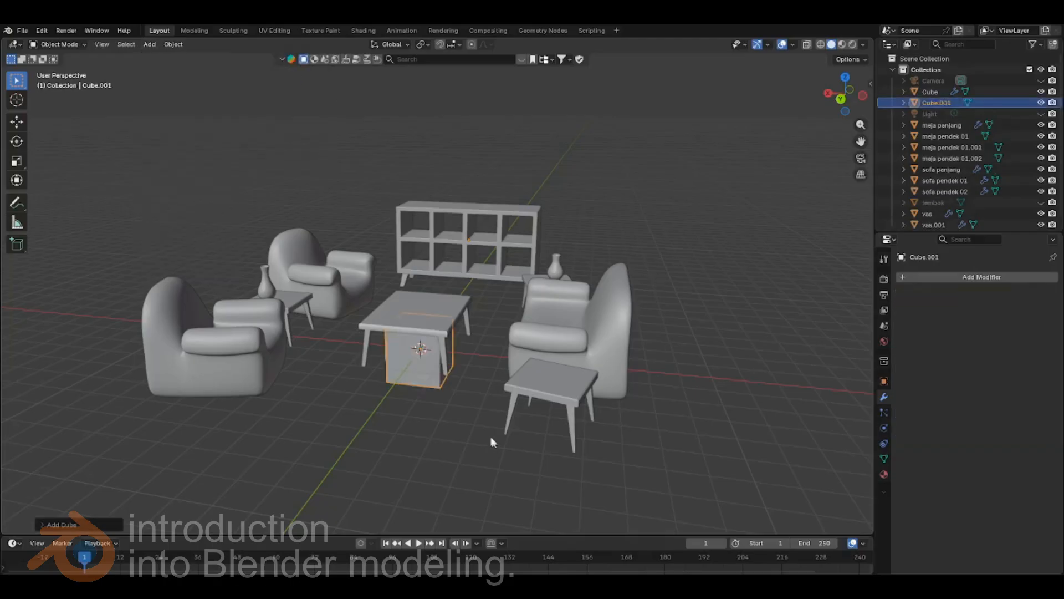
key(g)
key(z)
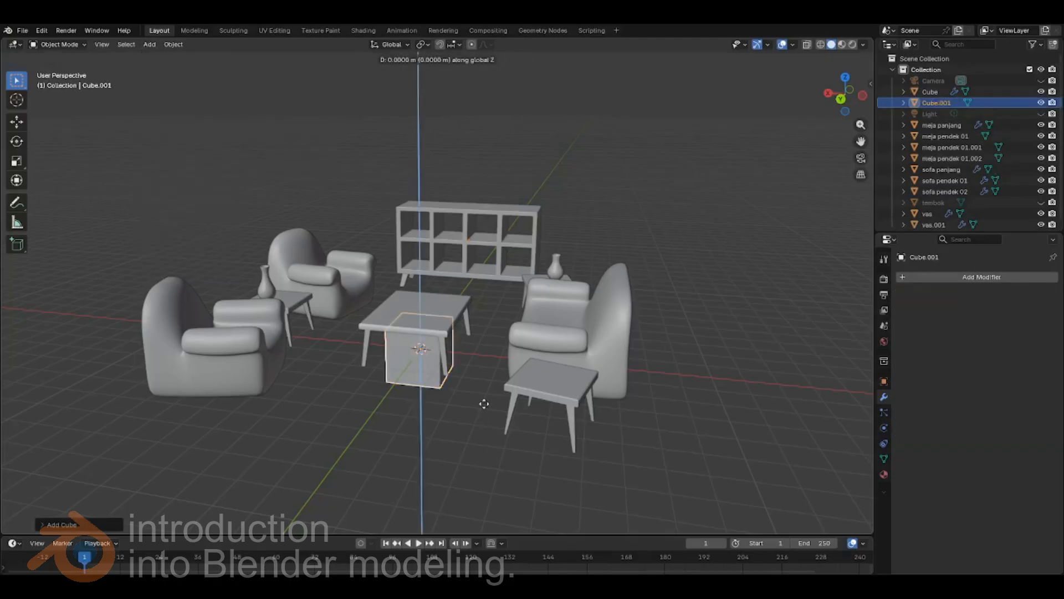
click(481, 152)
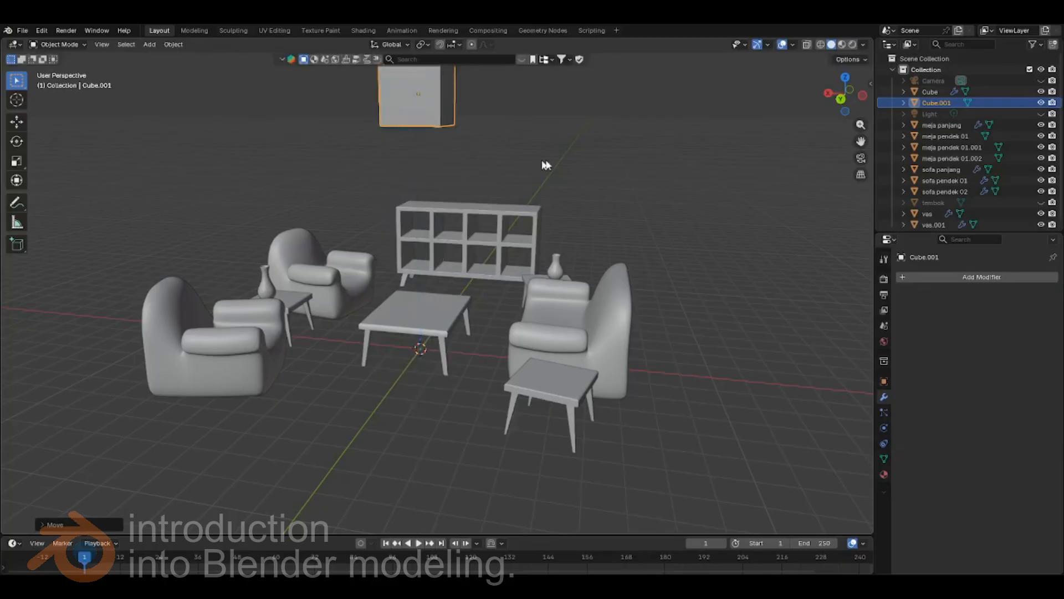
- Scale the new cube along X to about 0.14 to flatten it into a thin slab
shift+middle_drag(604, 189, 603, 250)
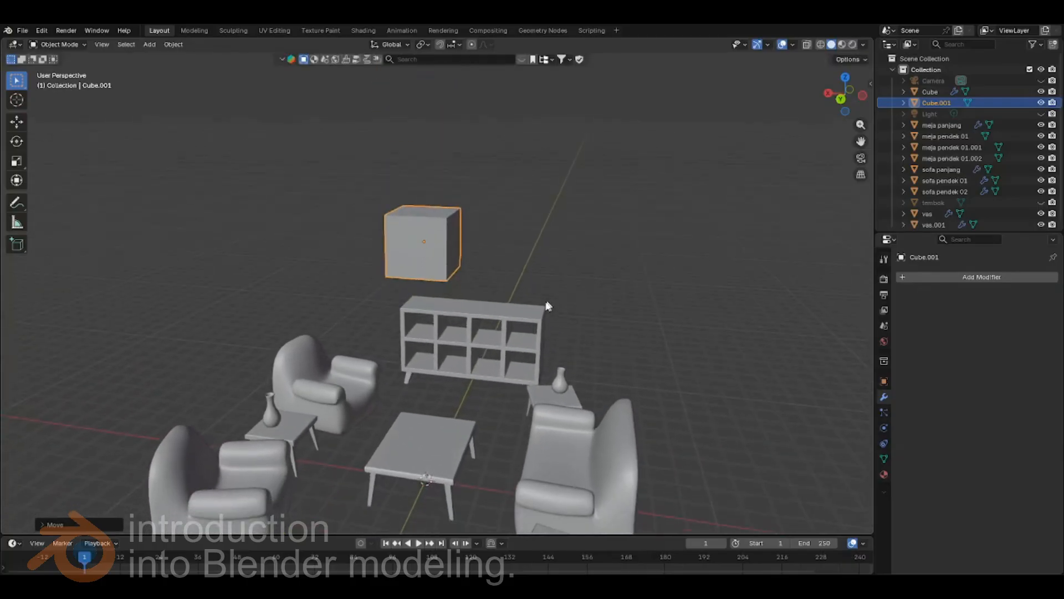
shift+middle_drag(511, 311, 481, 345)
scroll(484, 350, up, 3)
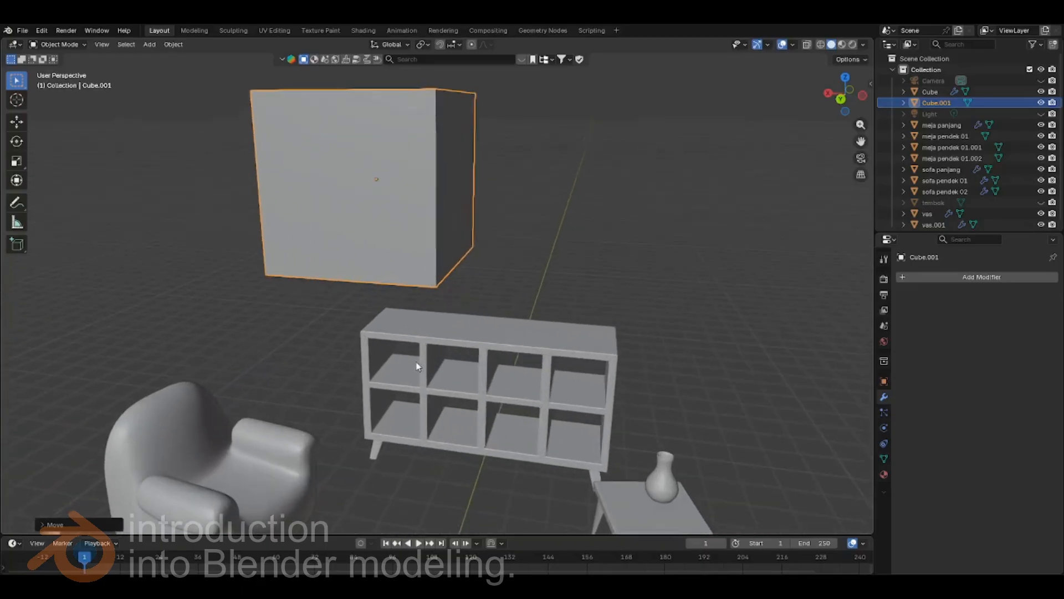
middle_drag(460, 286, 533, 284)
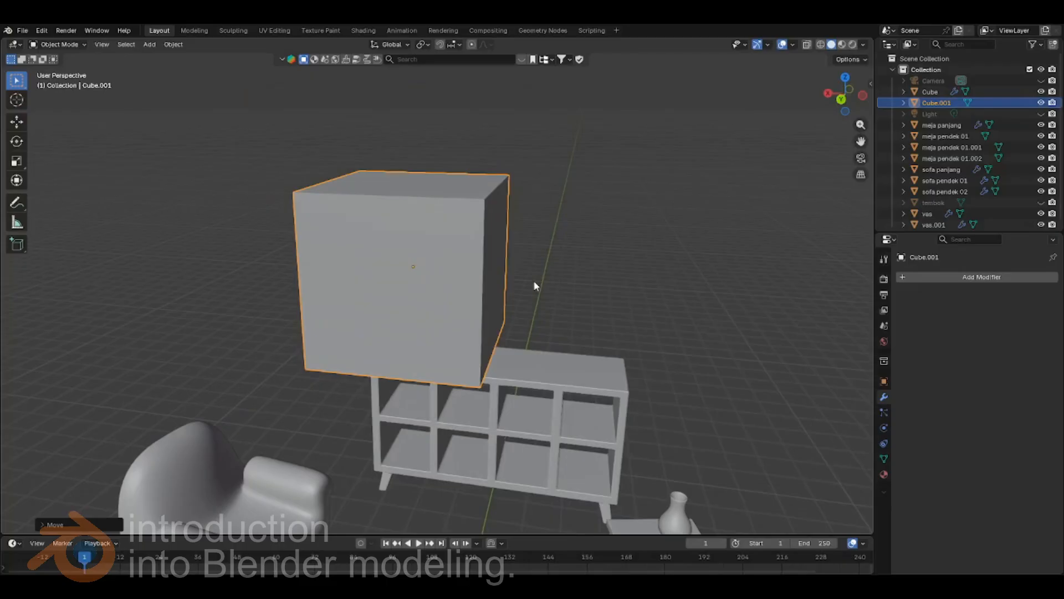
key(s)
key(y)
key(x)
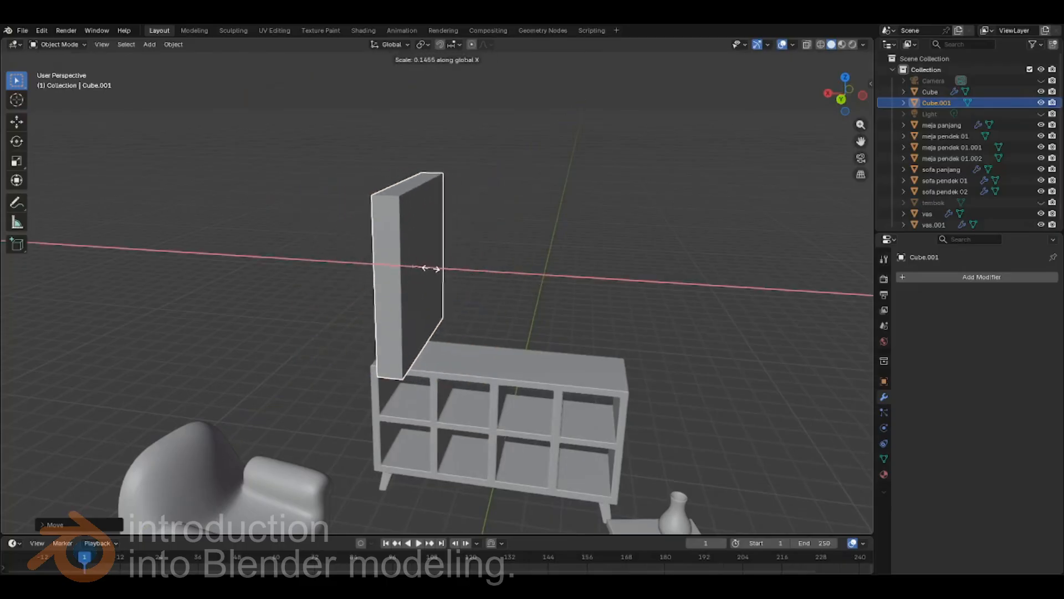
click(429, 269)
middle_drag(648, 295, 605, 308)
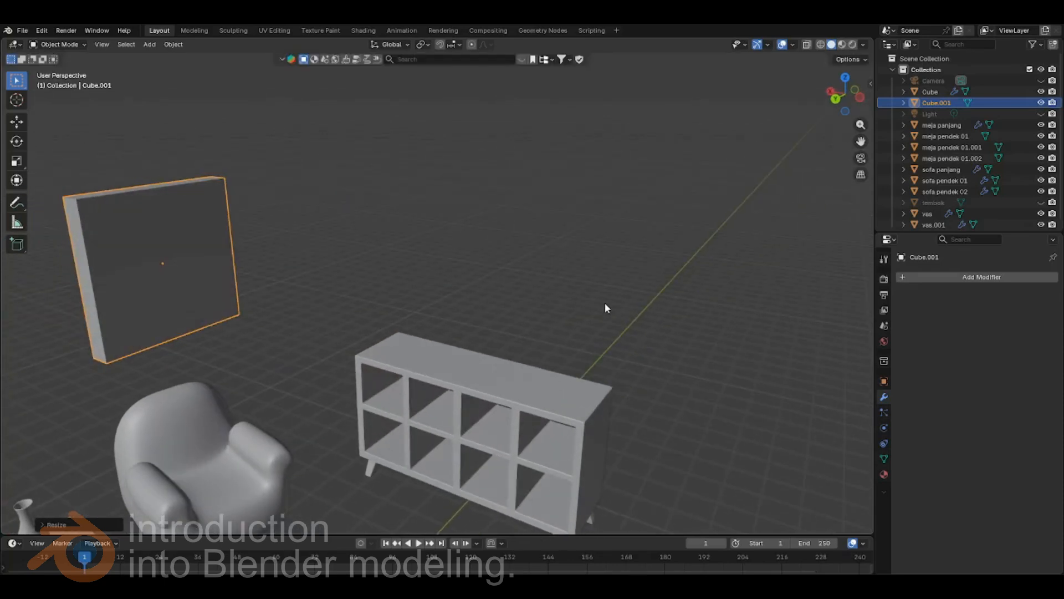
key(s)
key(x)
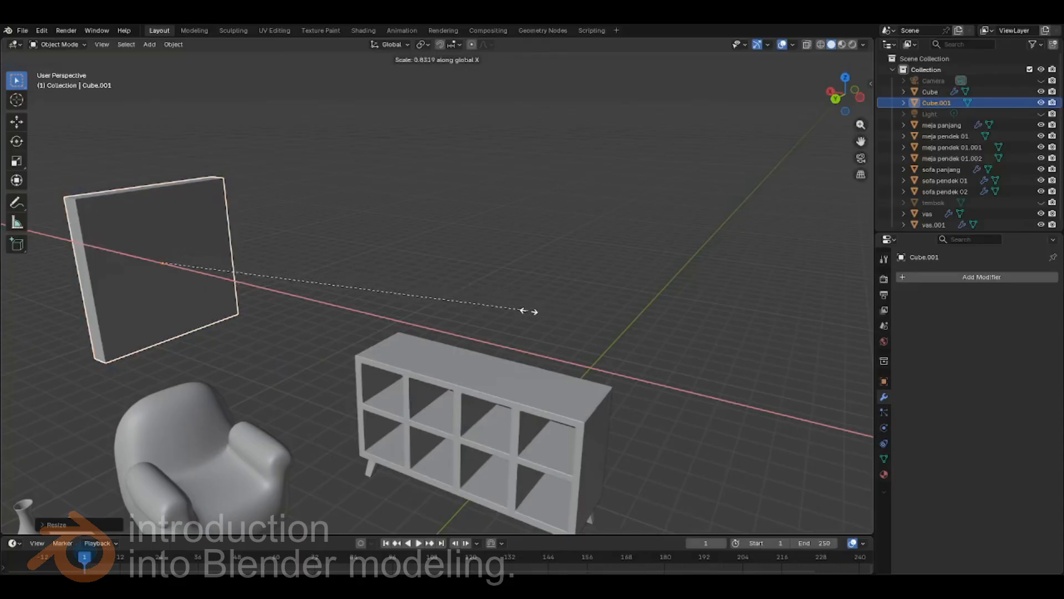
click(449, 295)
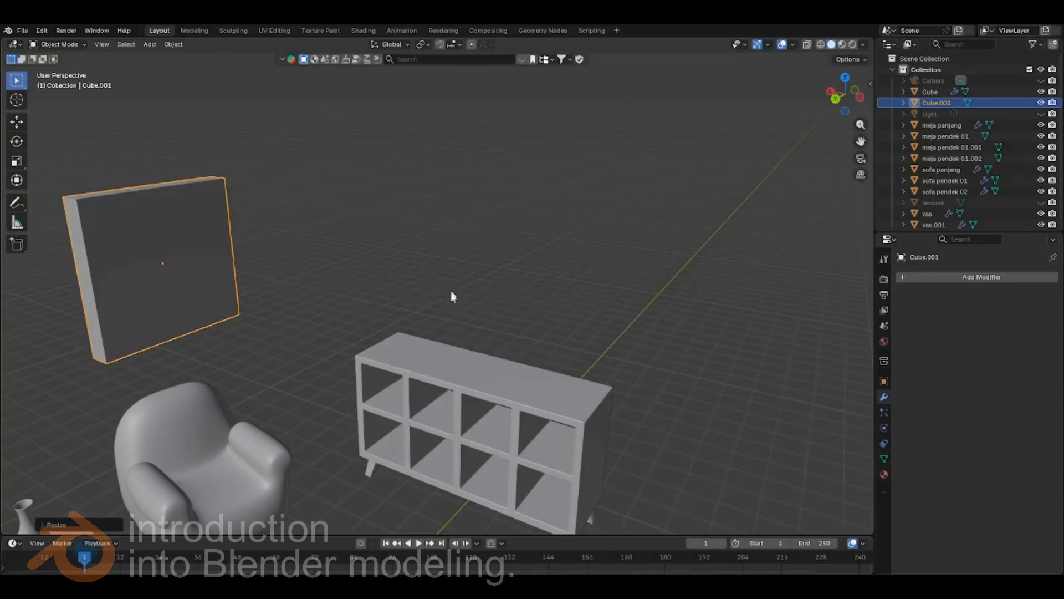
- Scale the slab down along Y and reduce its height along Z to about 0.8
middle_drag(451, 296, 459, 309)
key(s)
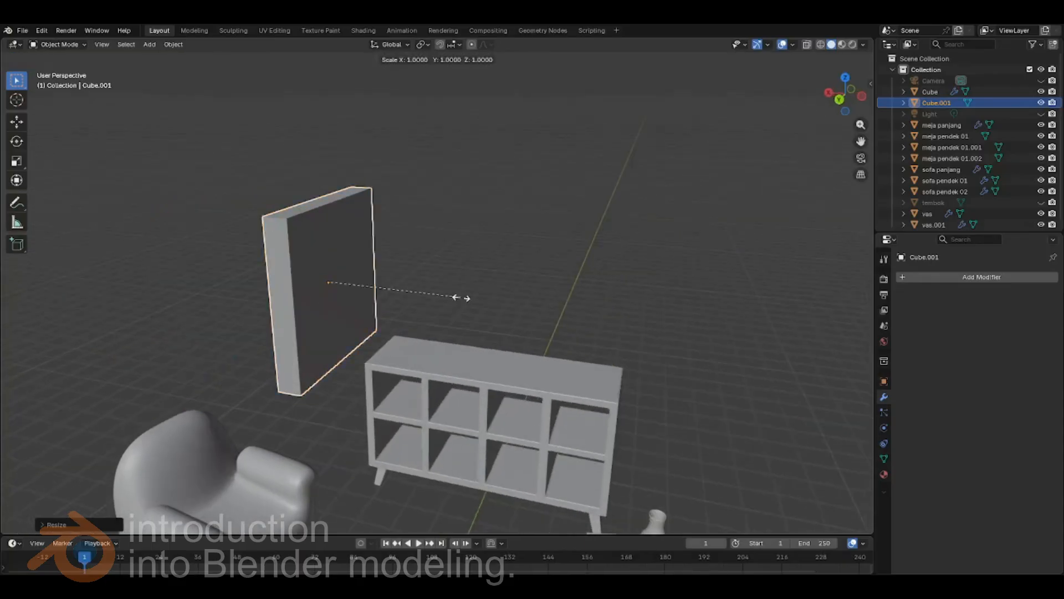
key(y)
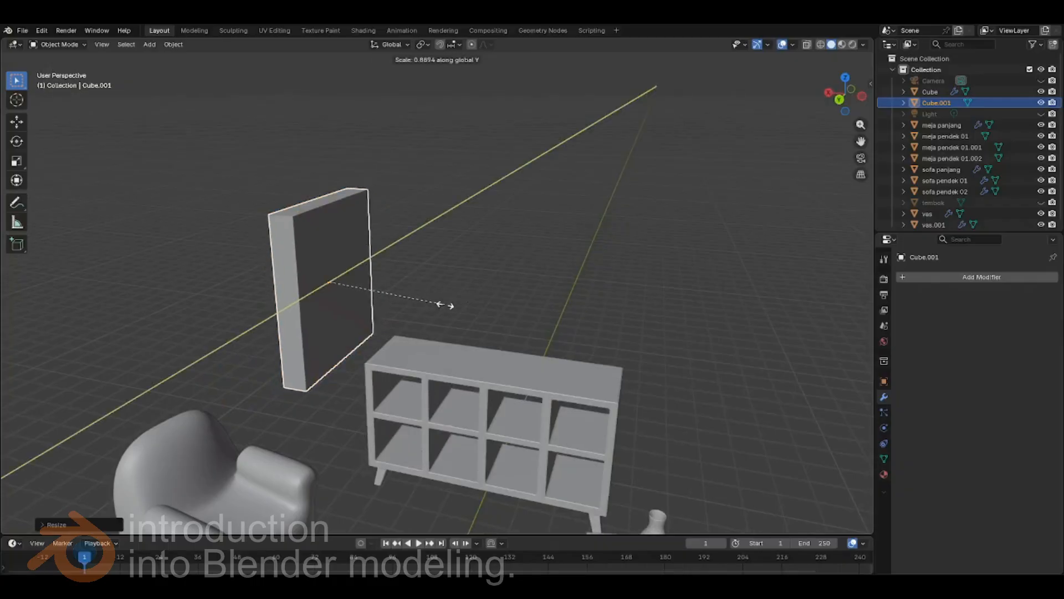
click(415, 312)
middle_drag(478, 318, 480, 311)
key(s)
key(z)
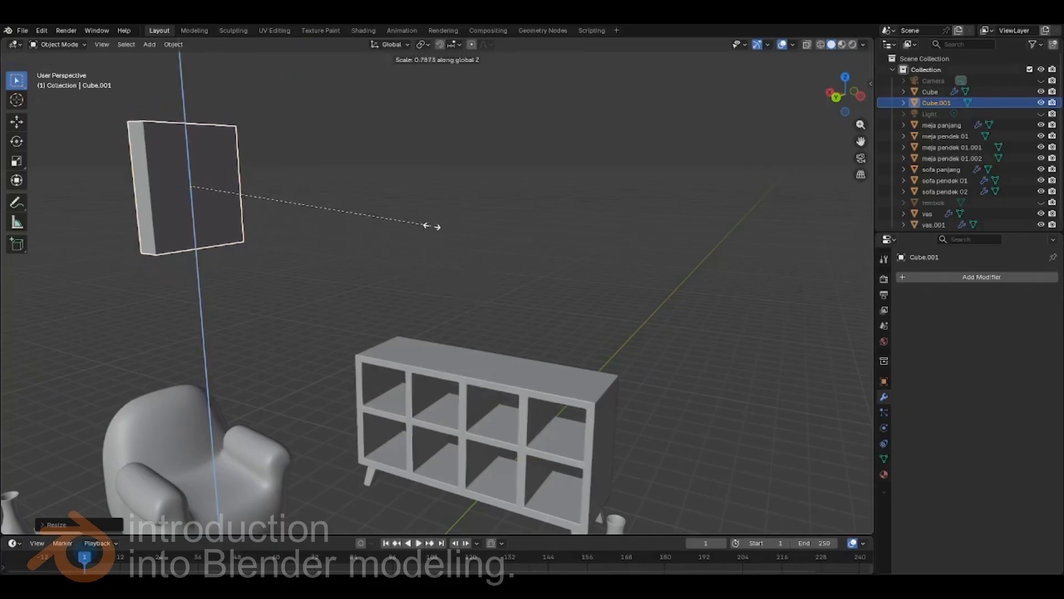
click(435, 244)
- Scale the slab narrower along Y to give it upright, book-like proportions
middle_drag(438, 247, 495, 293)
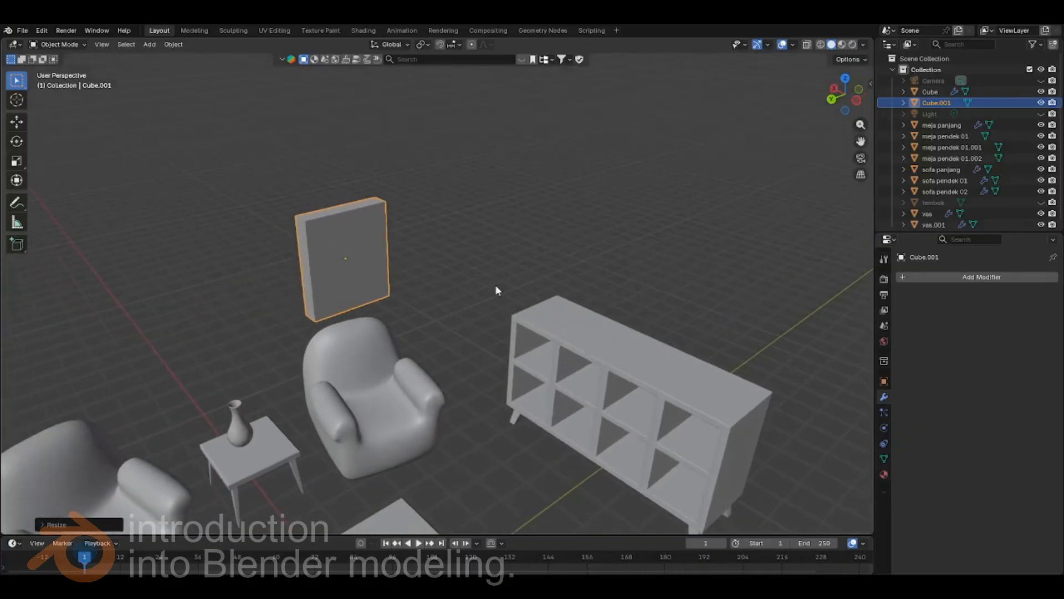
key(s)
key(y)
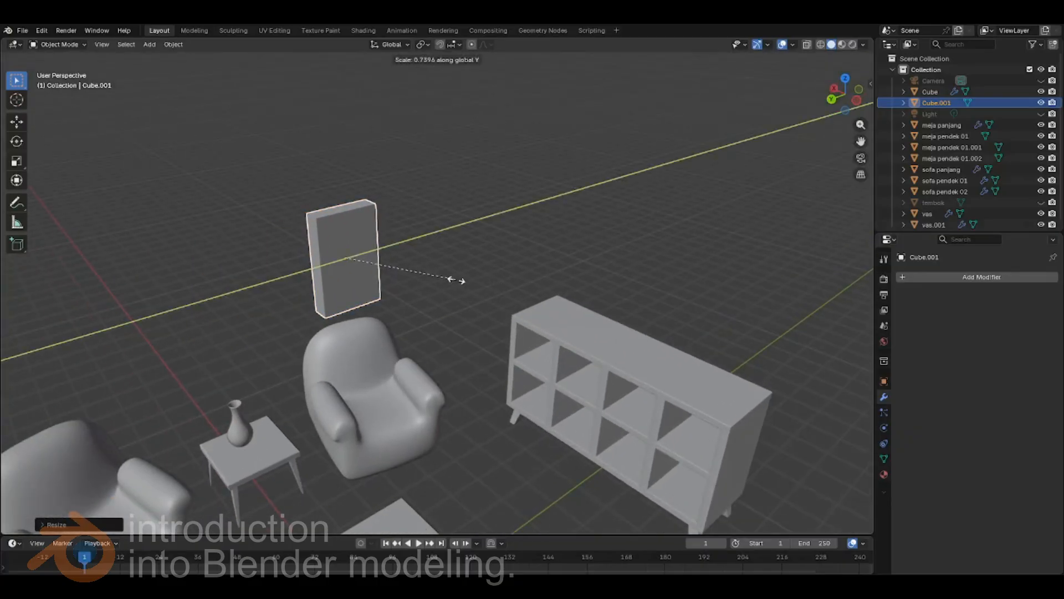
click(471, 315)
- In Edit Mode with face selection, select the slab's two large cover faces and the narrow spine face between them
middle_drag(471, 315, 497, 302)
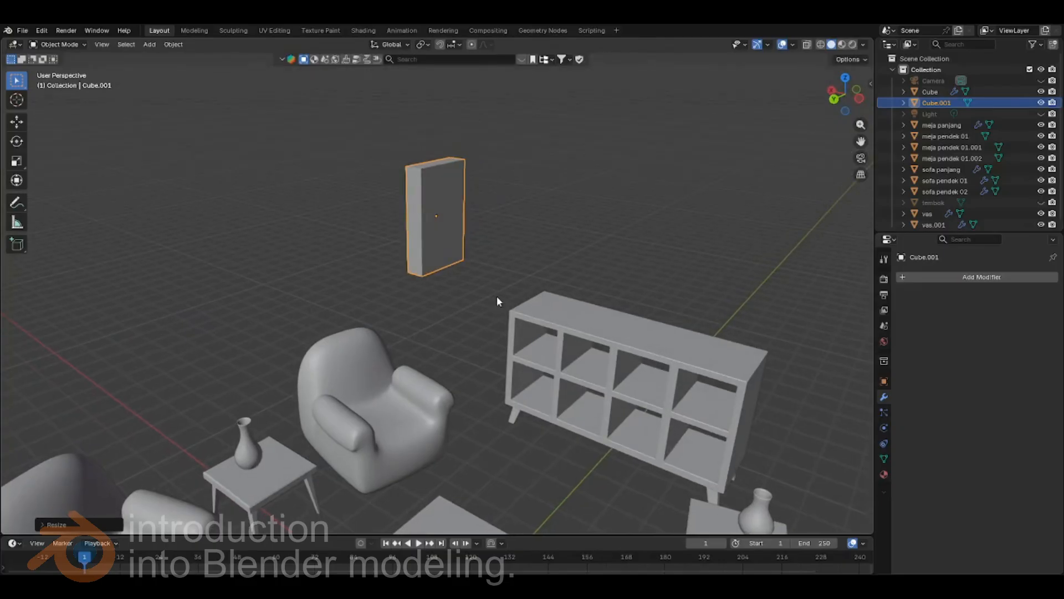
middle_drag(424, 268, 419, 295)
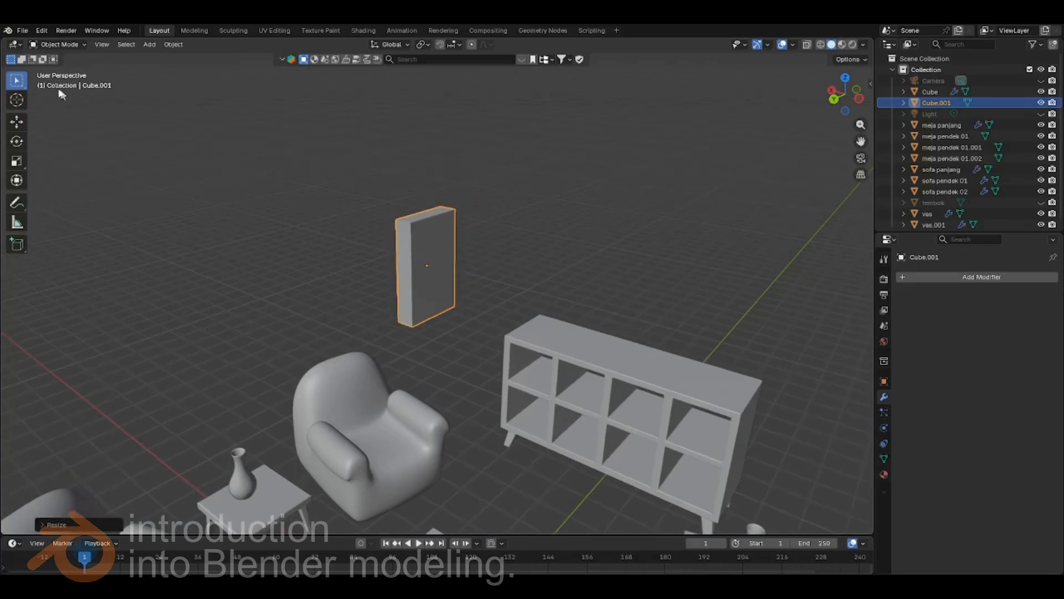
key(Tab)
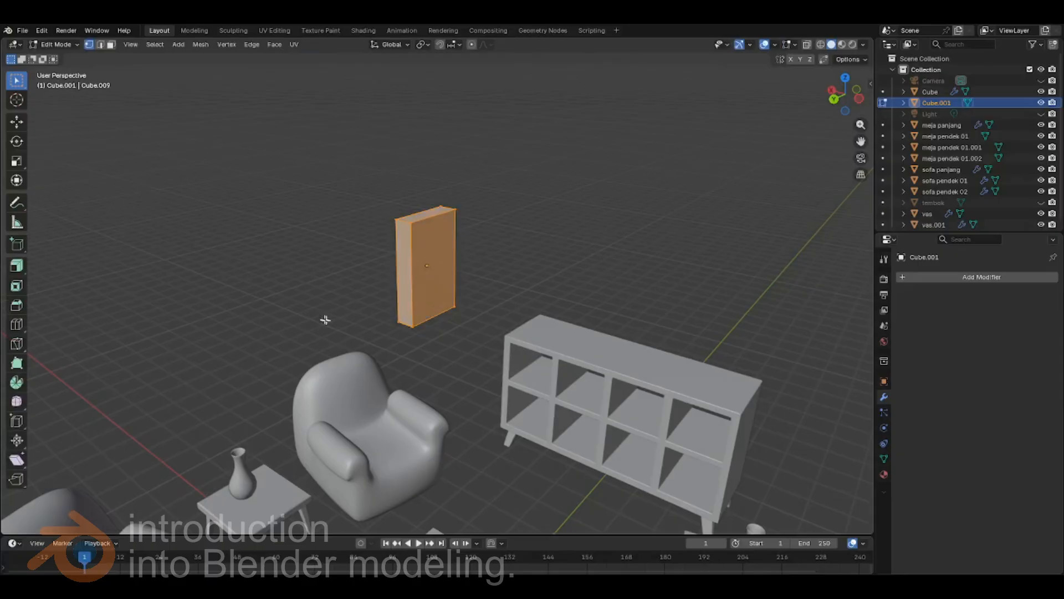
click(410, 286)
click(438, 285)
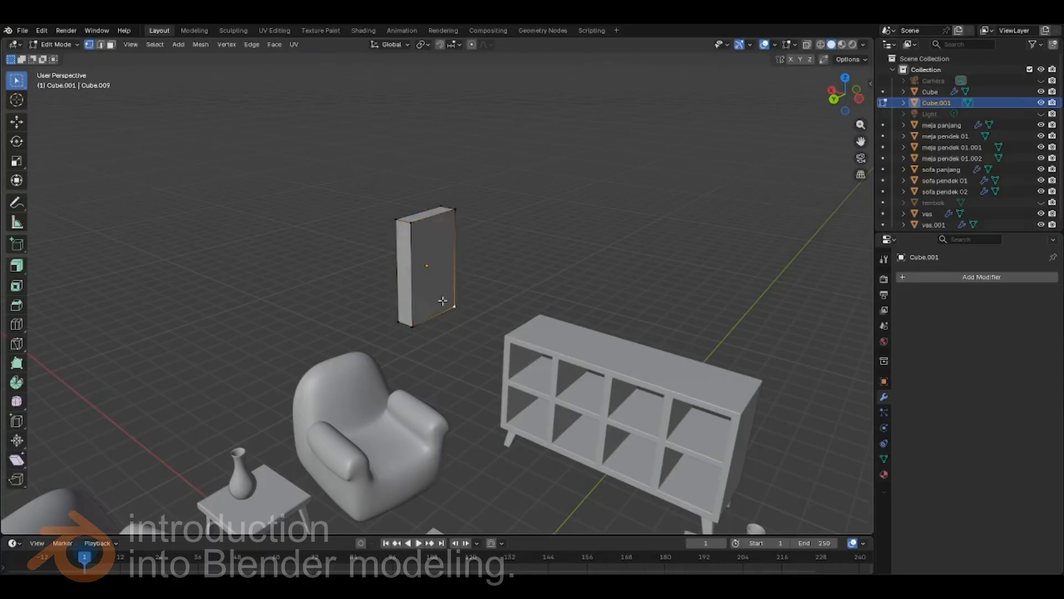
click(111, 45)
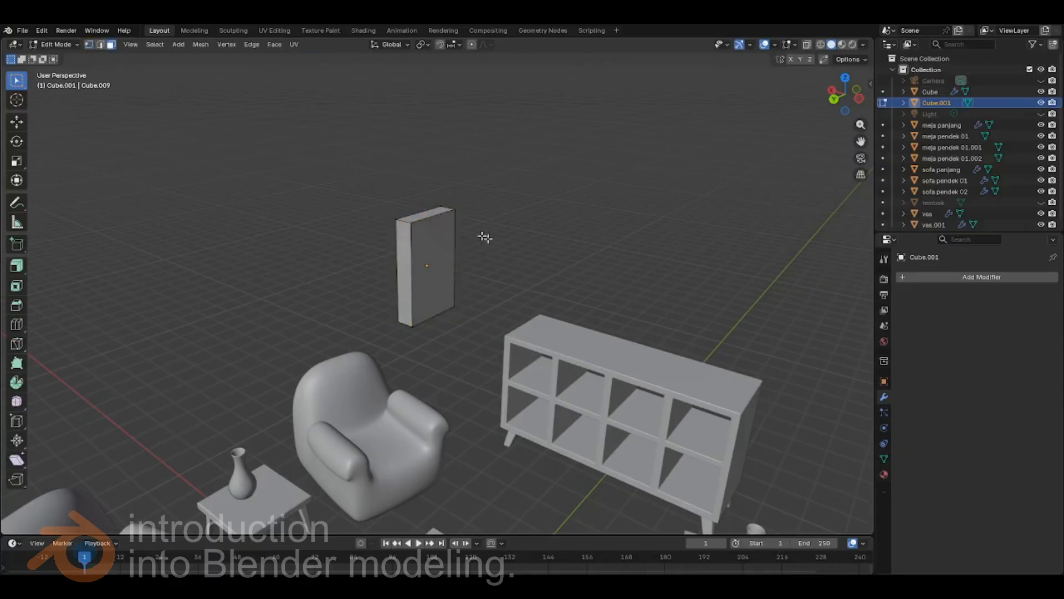
click(438, 274)
middle_drag(348, 292, 558, 314)
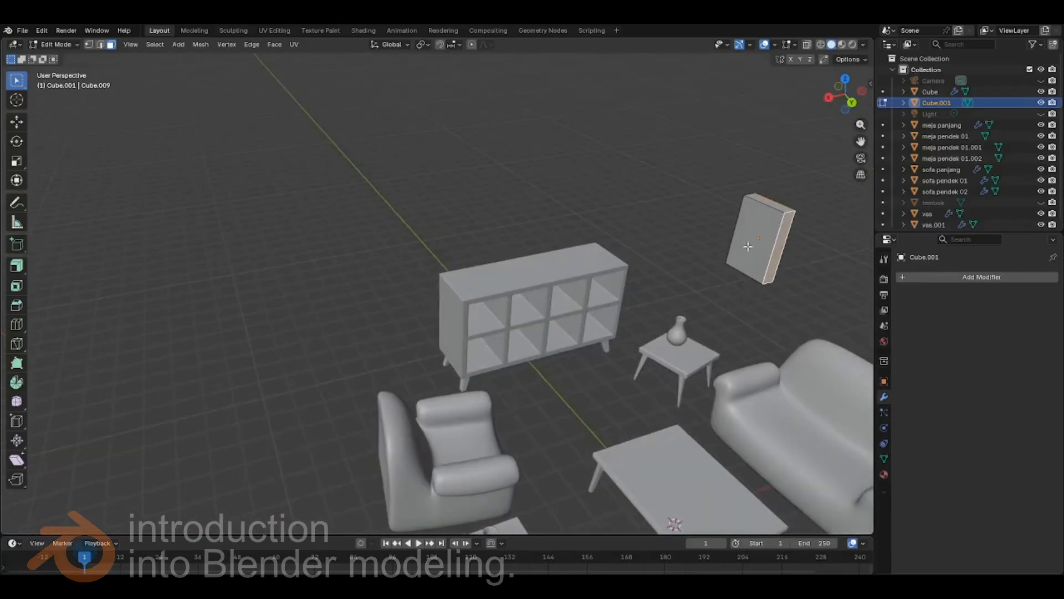
middle_drag(777, 266, 710, 258)
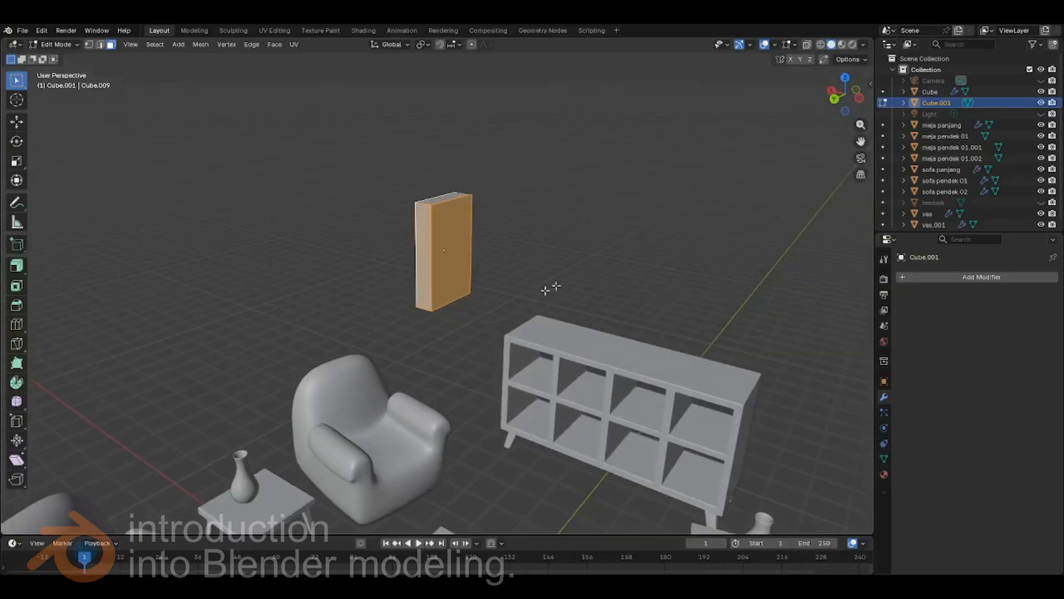
- Extrude the selected cover and spine faces slightly along their normals to form a thin cover layer
scroll(496, 292, up, 3)
middle_drag(522, 236, 511, 261)
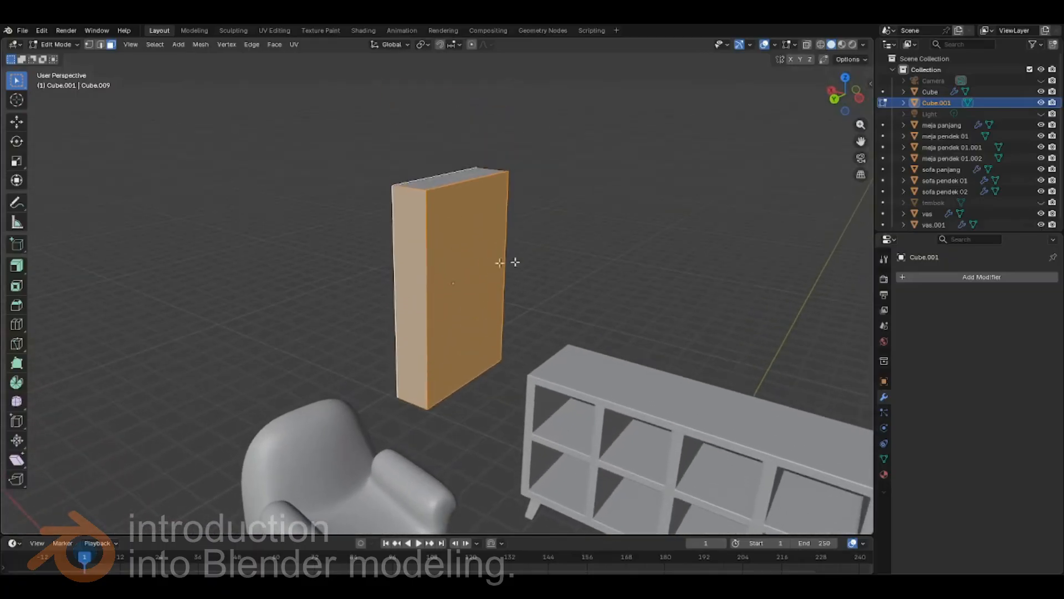
click(17, 267)
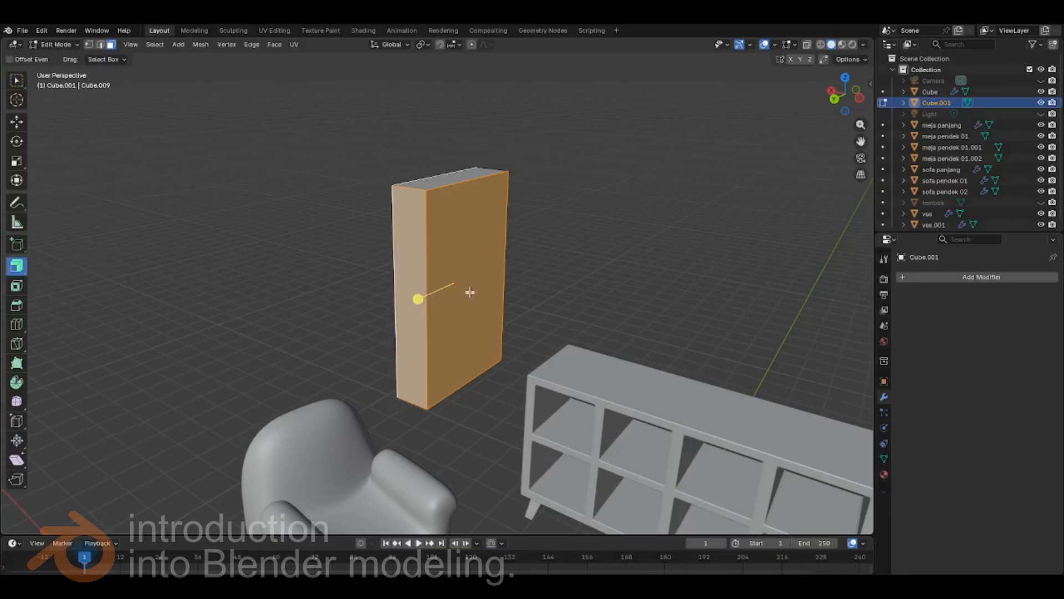
middle_drag(468, 302, 488, 289)
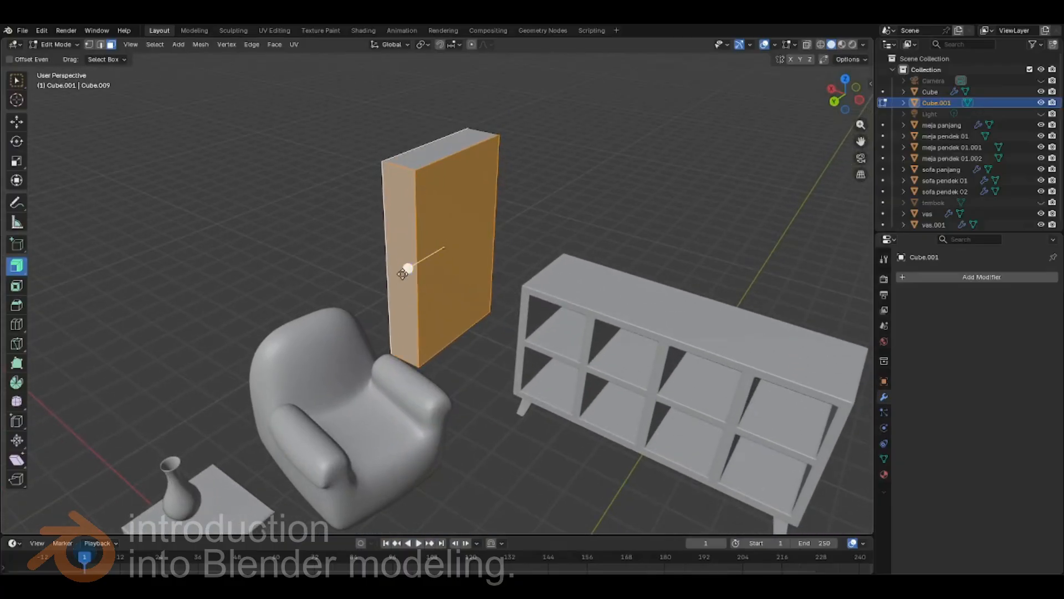
mouse_move(406, 270)
mouse_down()
mouse_move(396, 280)
mouse_move(410, 266)
mouse_up()
middle_drag(409, 268, 487, 319)
middle_drag(593, 364, 586, 371)
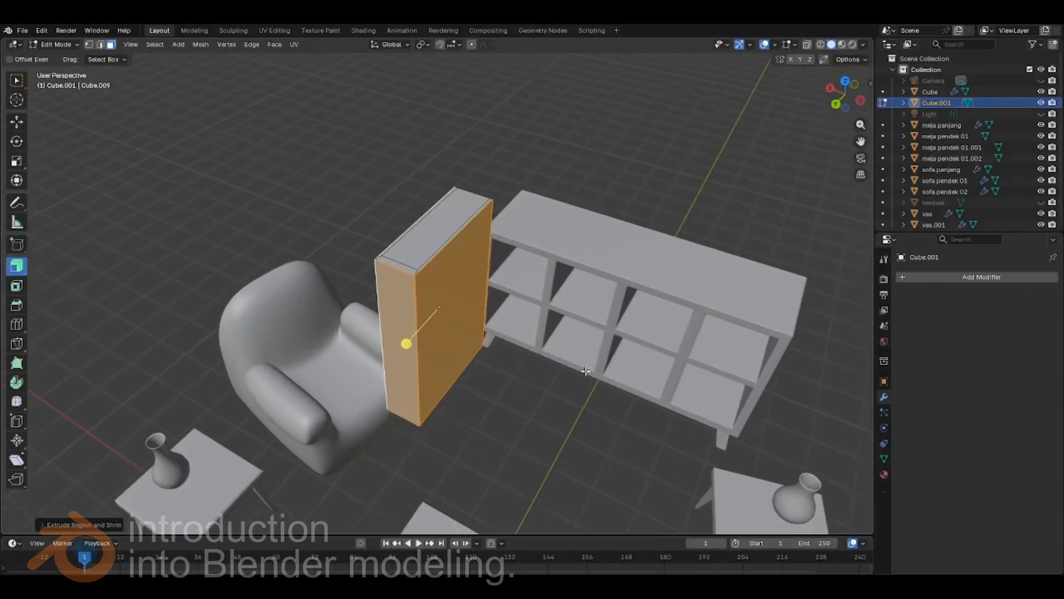
- Scale the extruded cover faces along X to about 1.26 to thicken the book
key(s)
key(x)
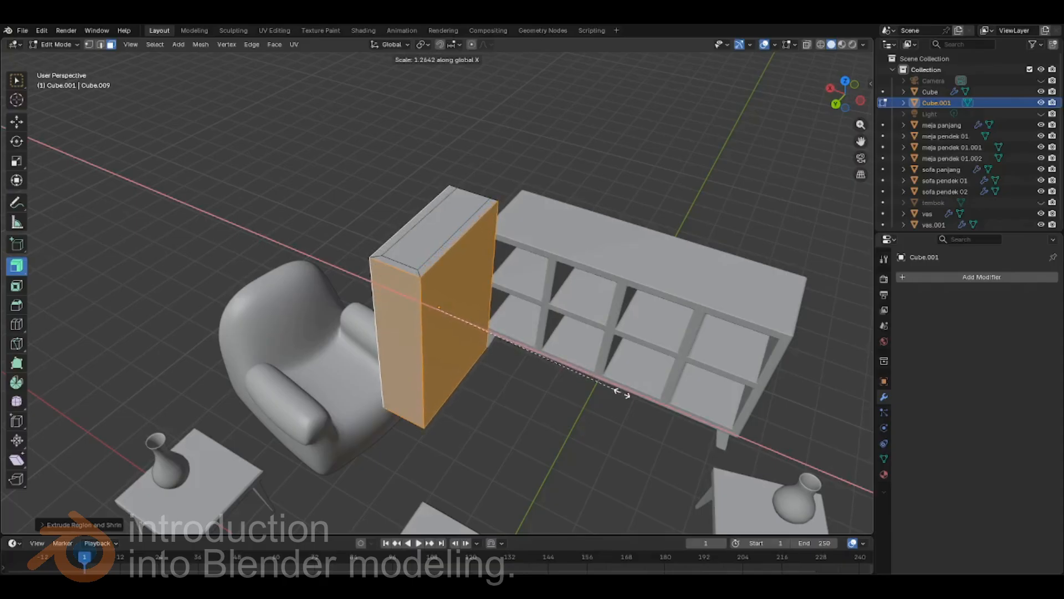
click(621, 392)
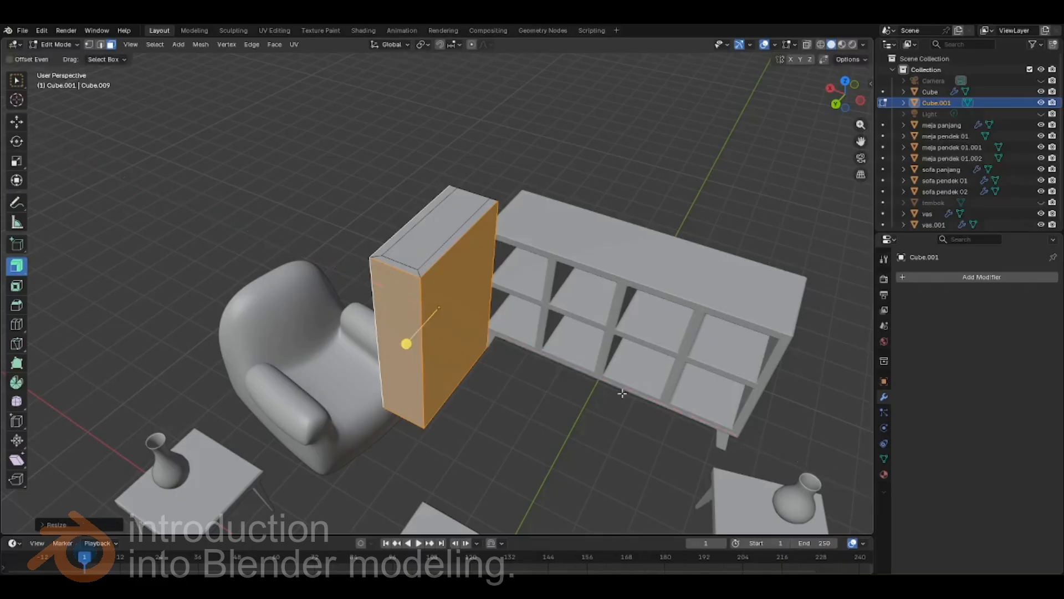
- Deselect the cover faces and select the inner page faces on the book's top and on the side opposite the spine
middle_drag(552, 342, 487, 350)
middle_drag(287, 256, 243, 249)
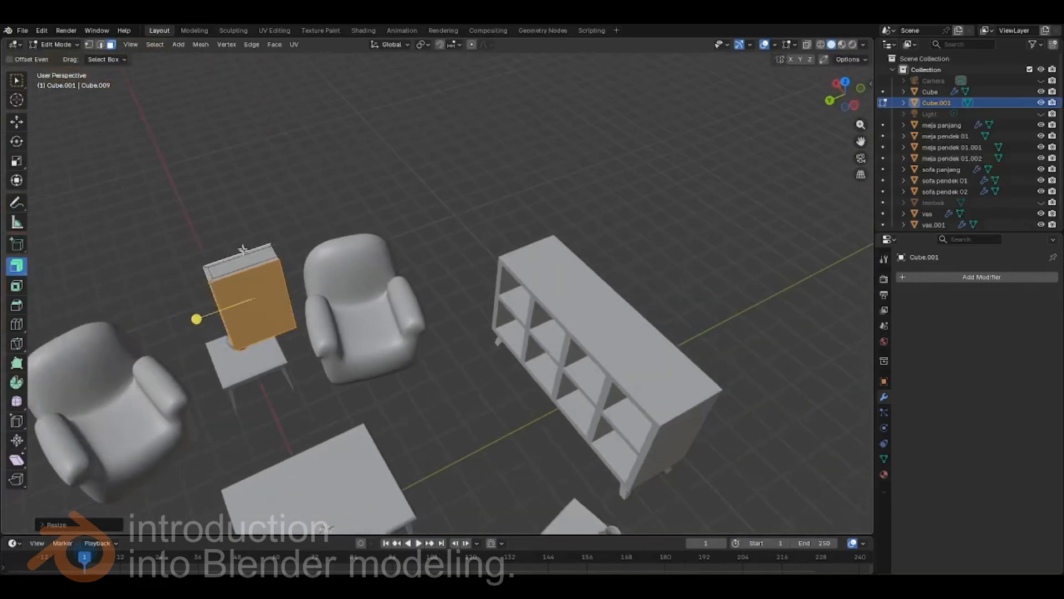
scroll(244, 255, down, 1)
shift+middle_drag(345, 312, 402, 294)
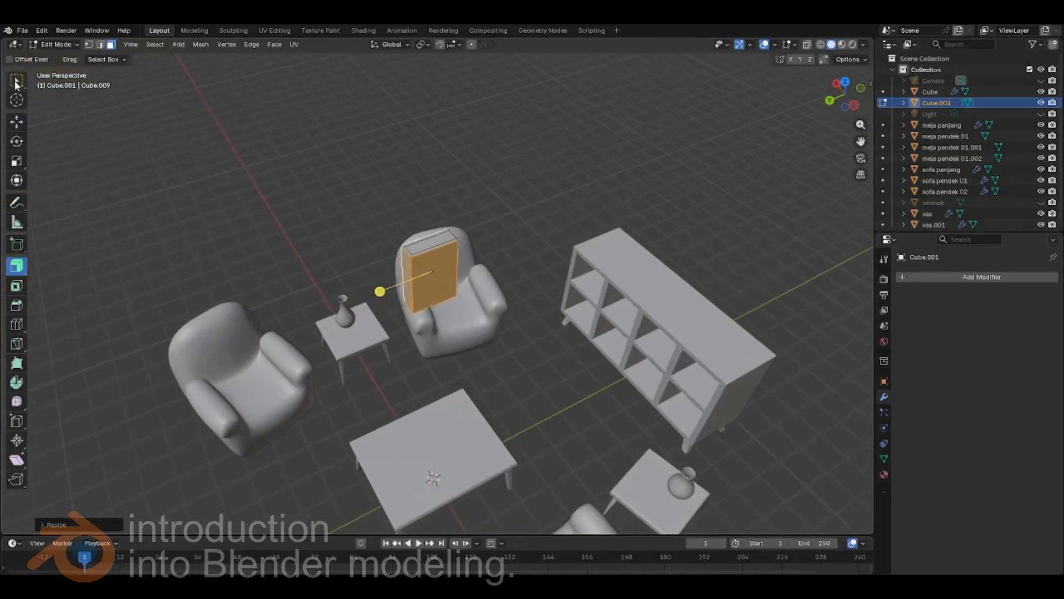
click(16, 82)
scroll(411, 275, up, 5)
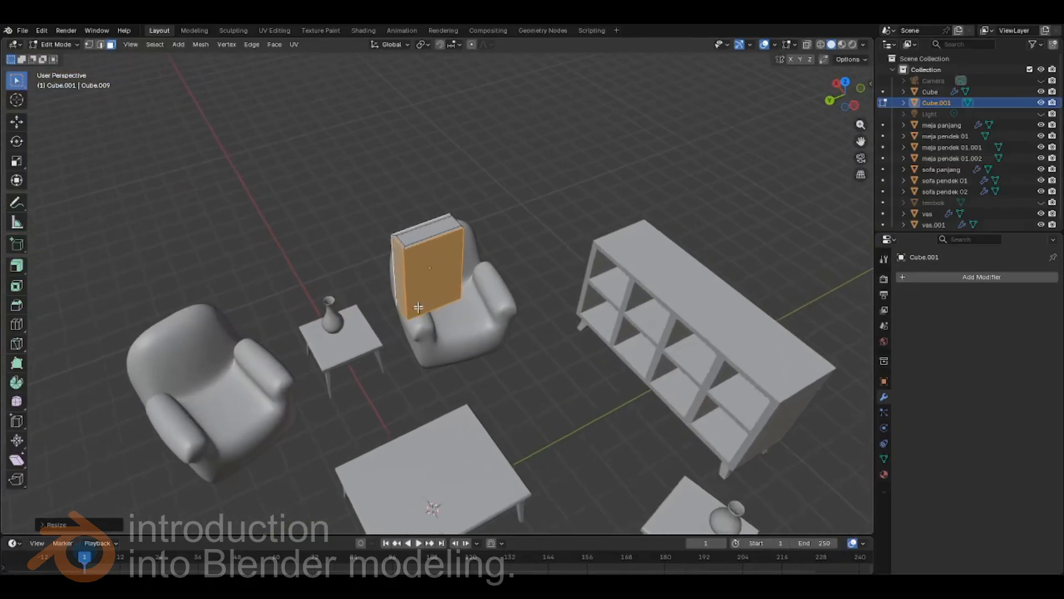
click(566, 204)
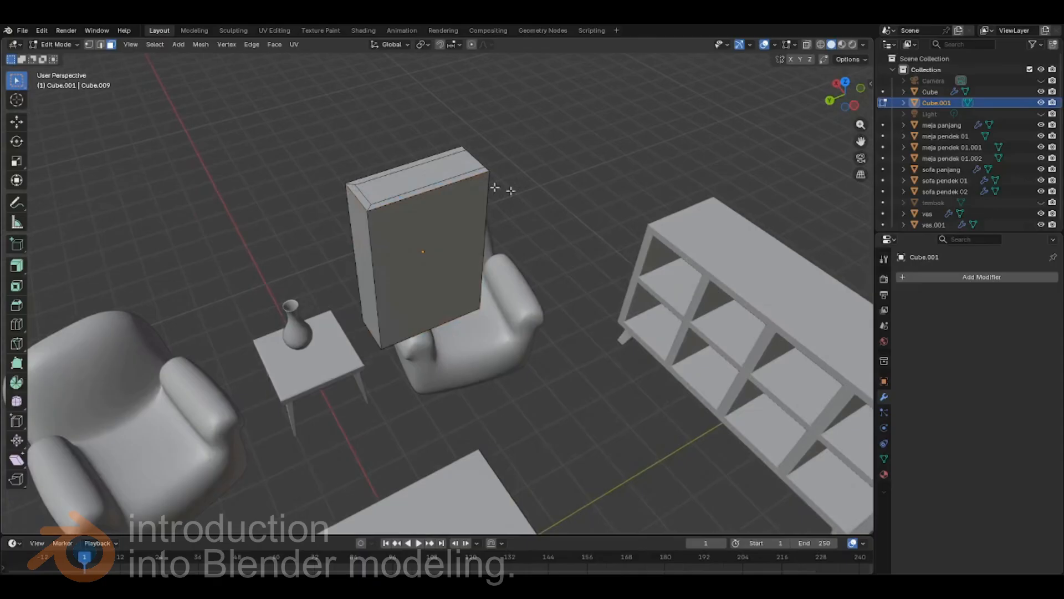
click(417, 177)
middle_drag(519, 250, 408, 240)
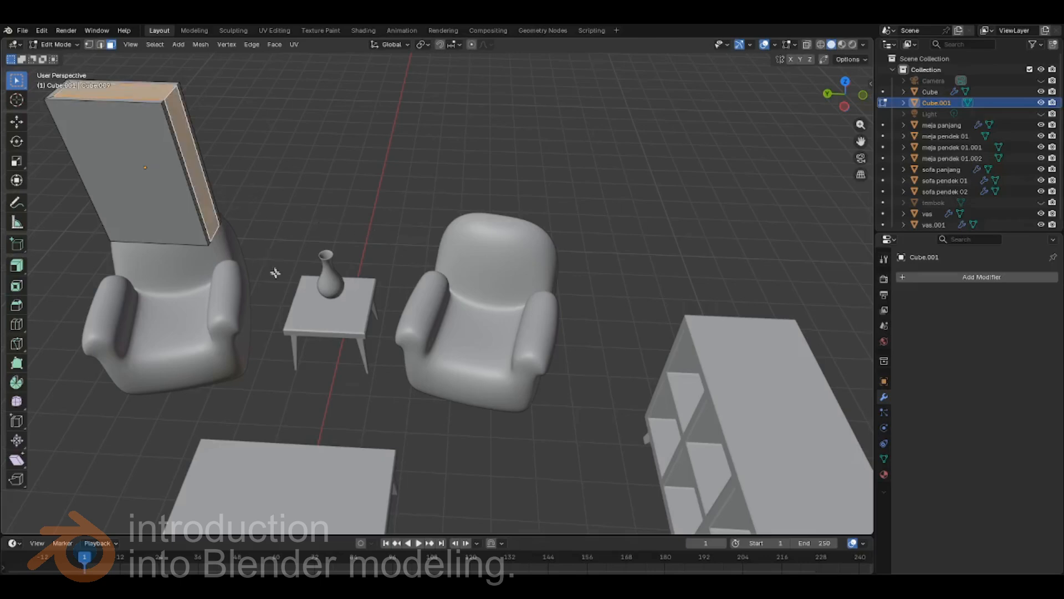
middle_drag(276, 271, 294, 268)
- Extrude the selected page faces inward along their normals so the pages sit recessed between the covers
key(KP_Decimal)
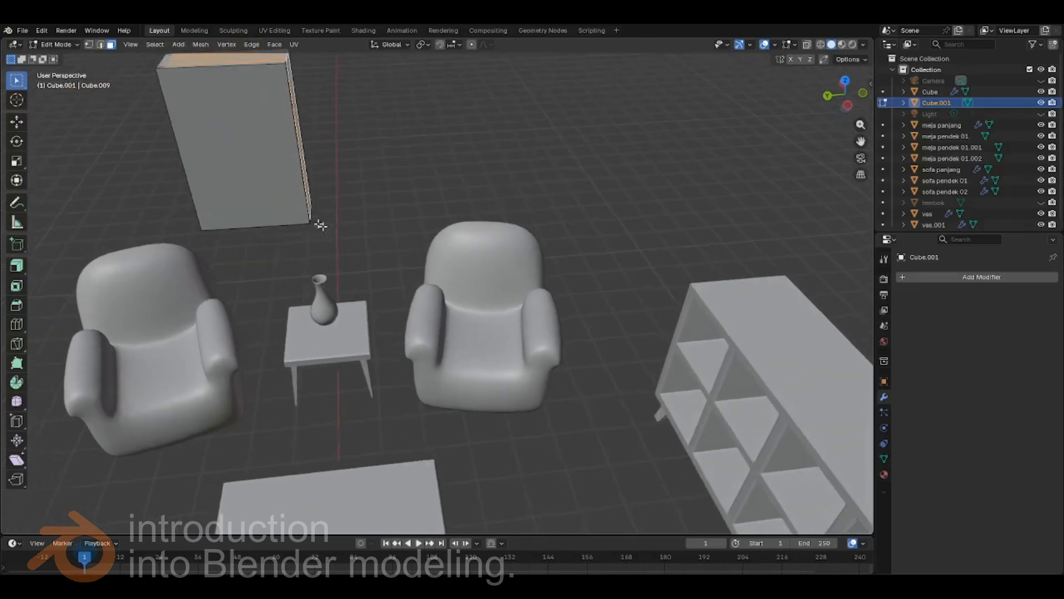
scroll(443, 291, down, 8)
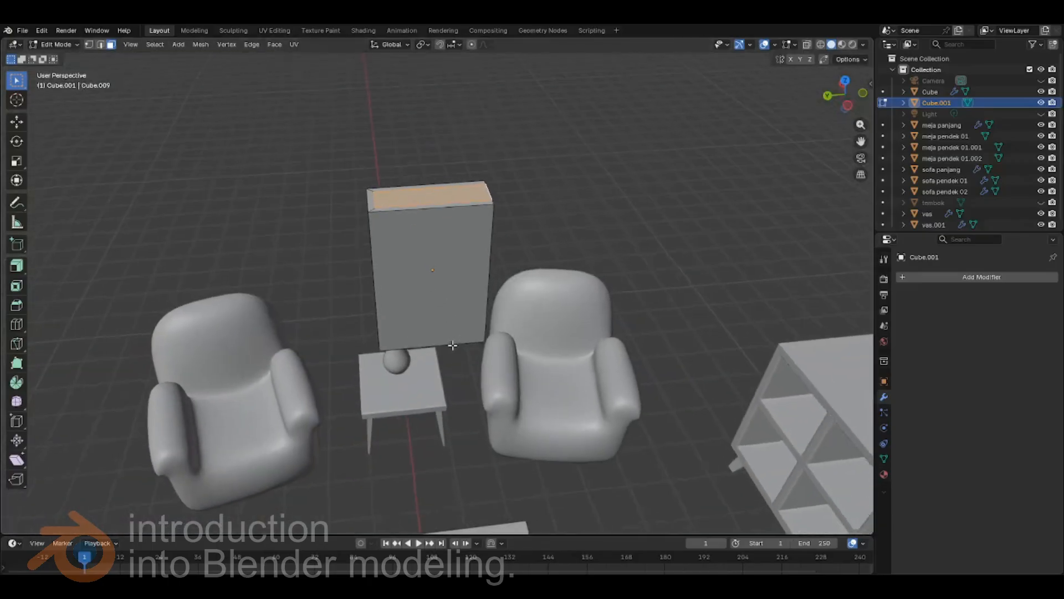
middle_drag(469, 382, 466, 321)
middle_drag(493, 220, 480, 333)
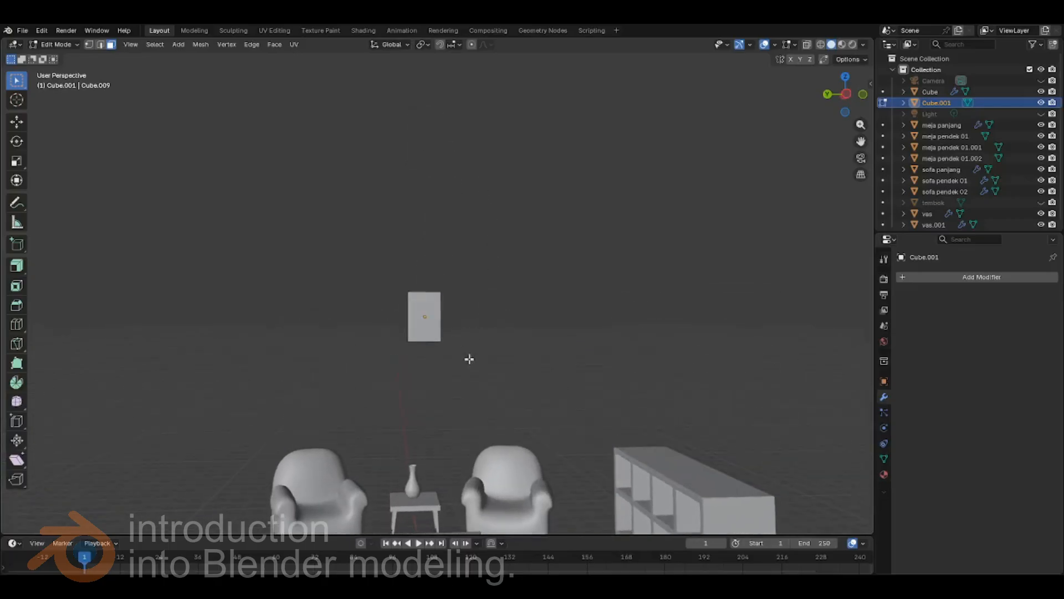
scroll(469, 359, up, 3)
middle_drag(428, 362, 474, 321)
scroll(451, 368, up, 3)
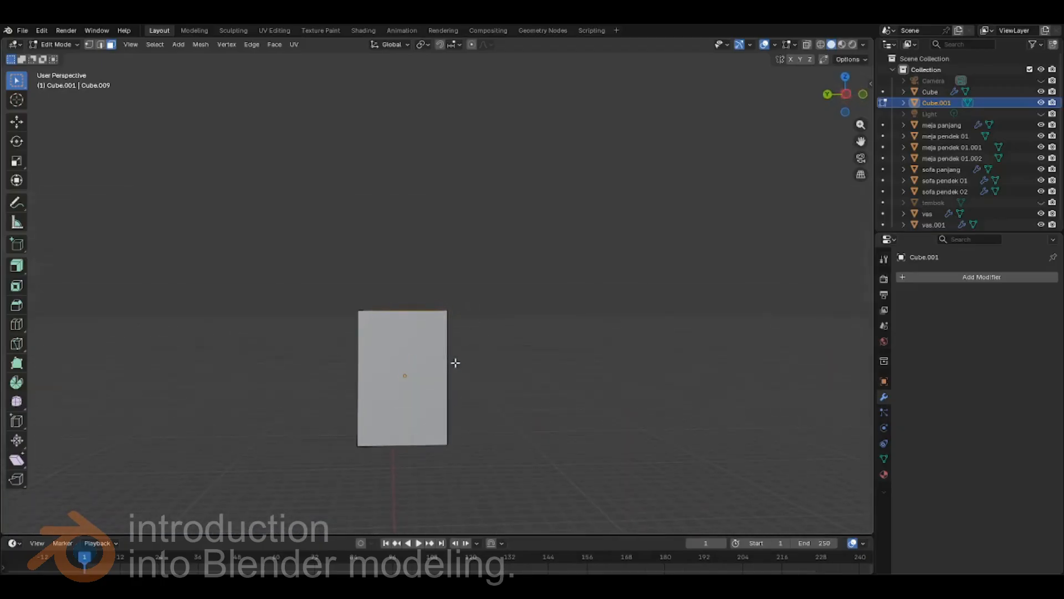
middle_drag(475, 364, 396, 325)
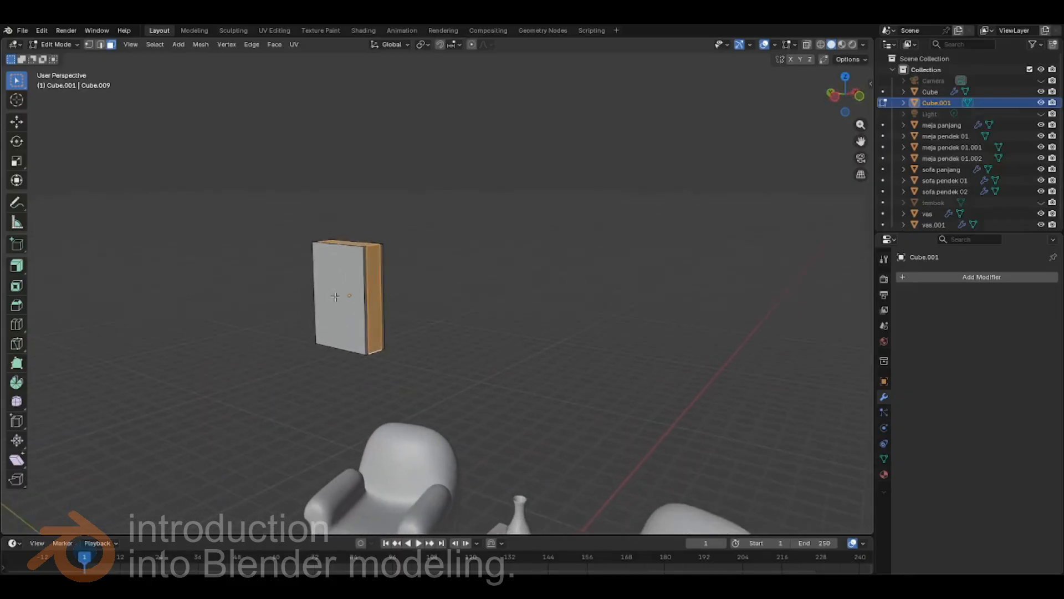
click(16, 265)
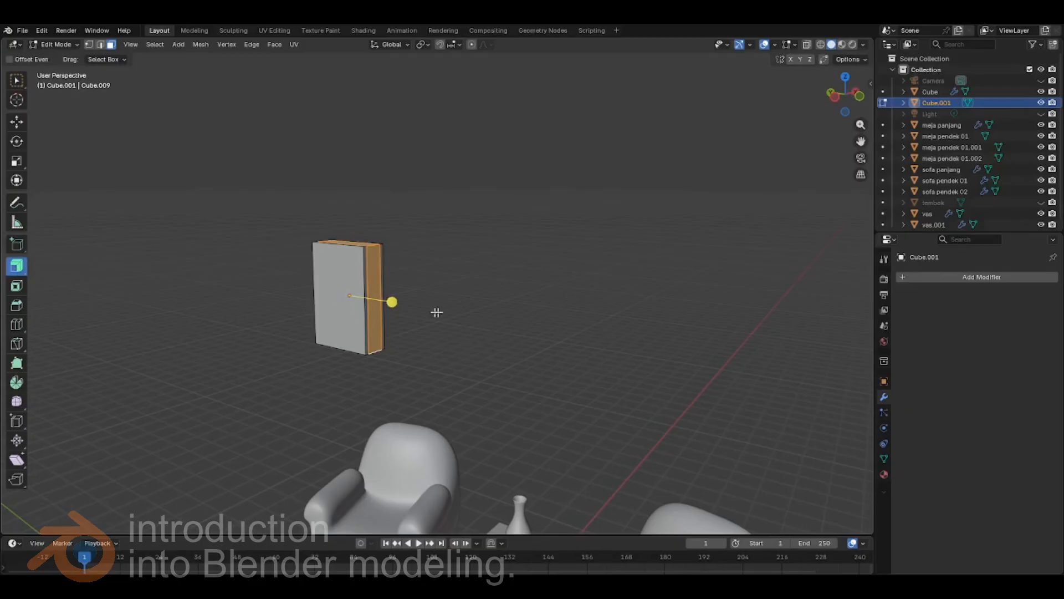
drag(392, 302, 409, 306)
middle_drag(335, 321, 498, 353)
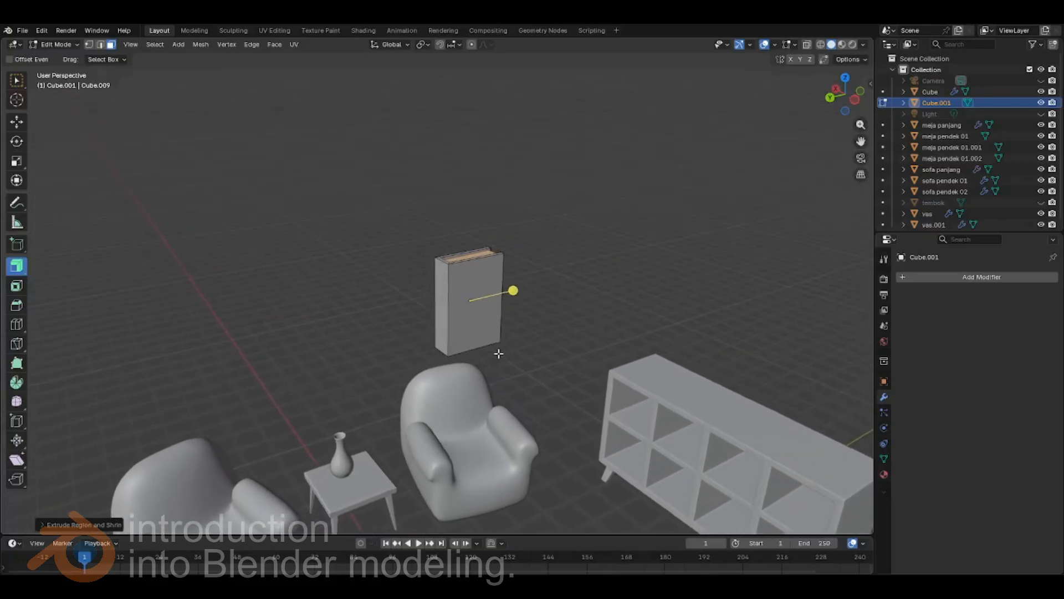
- Bevel the two vertical edges of the book's spine with one segment and an offset of about 0.09 m
scroll(499, 353, up, 5)
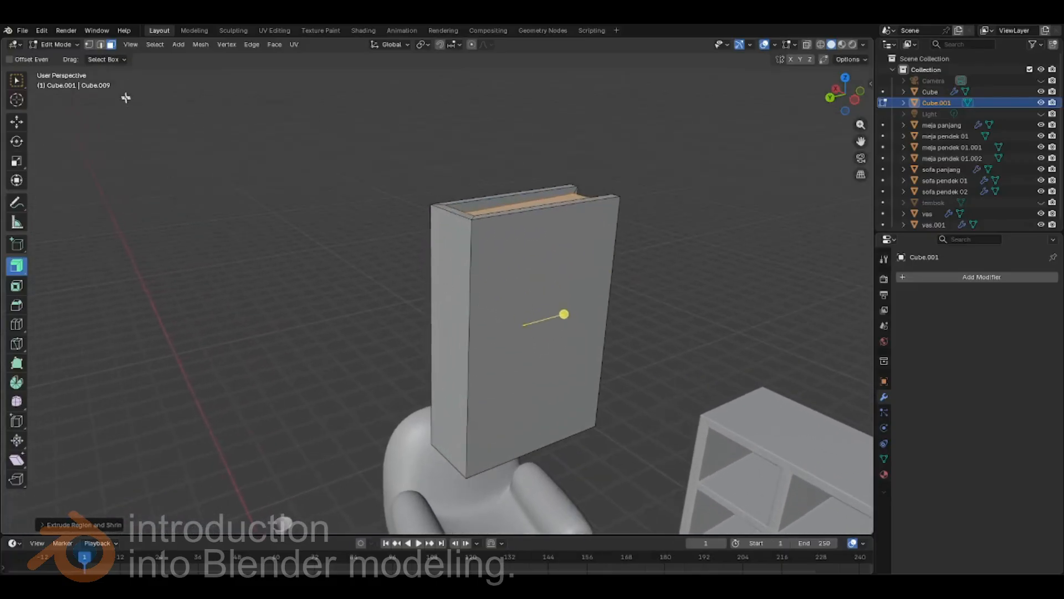
click(100, 44)
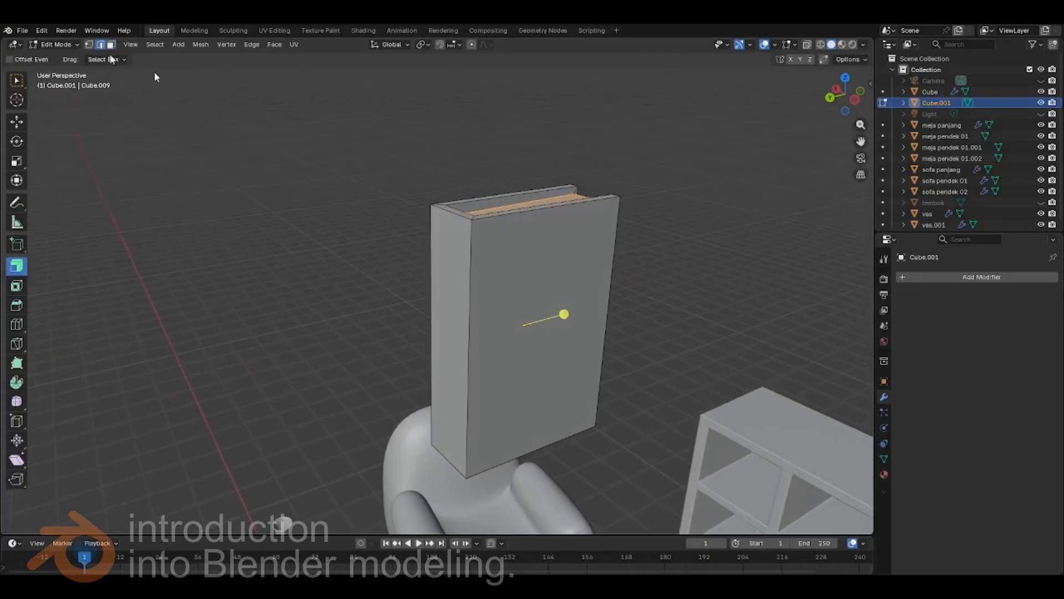
click(469, 296)
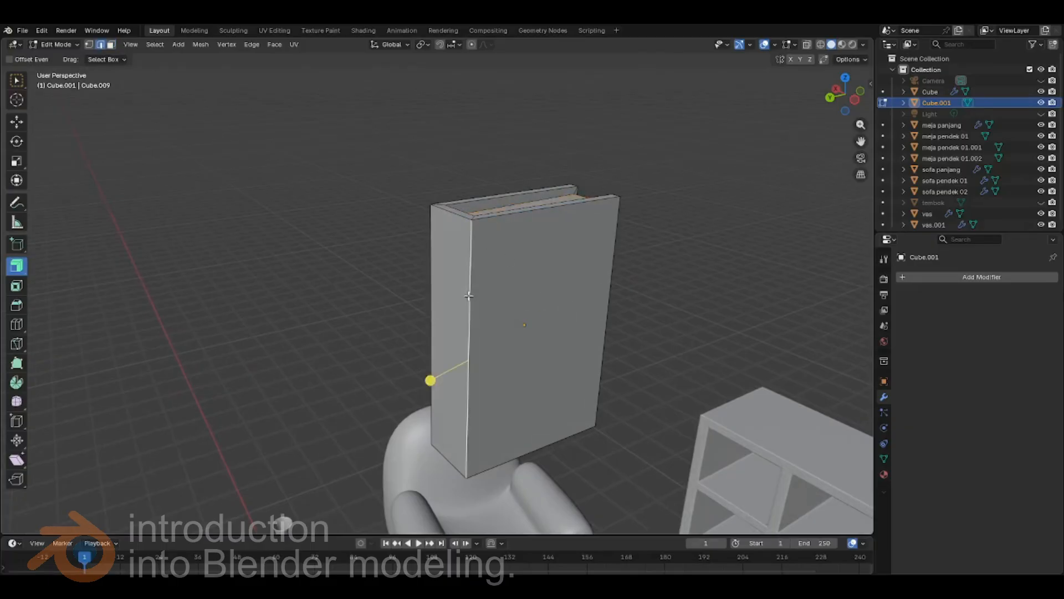
shift+click(430, 287)
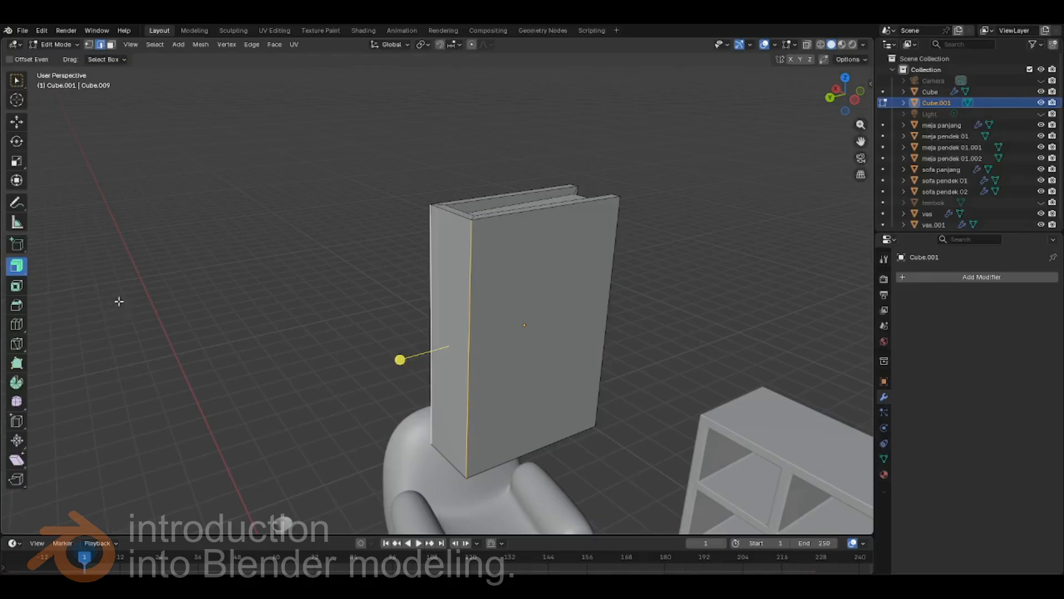
click(17, 304)
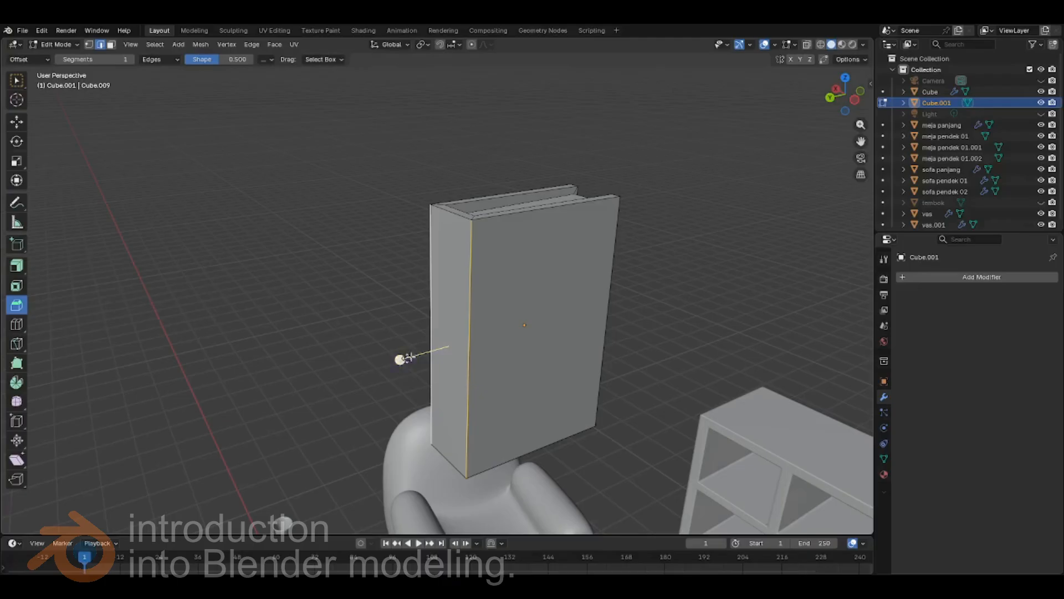
middle_drag(489, 316, 491, 341)
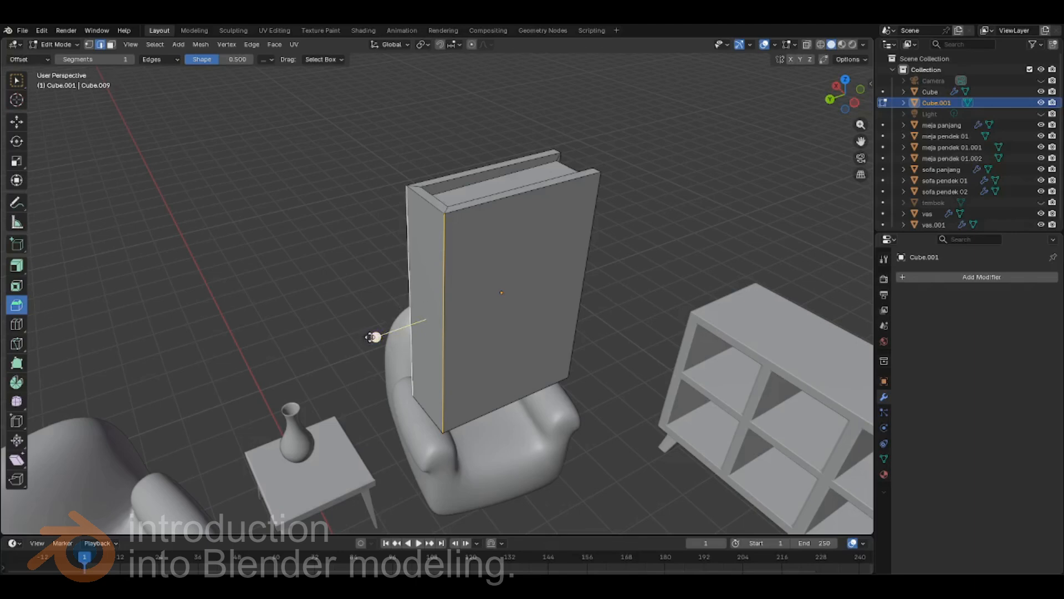
drag(374, 337, 363, 342)
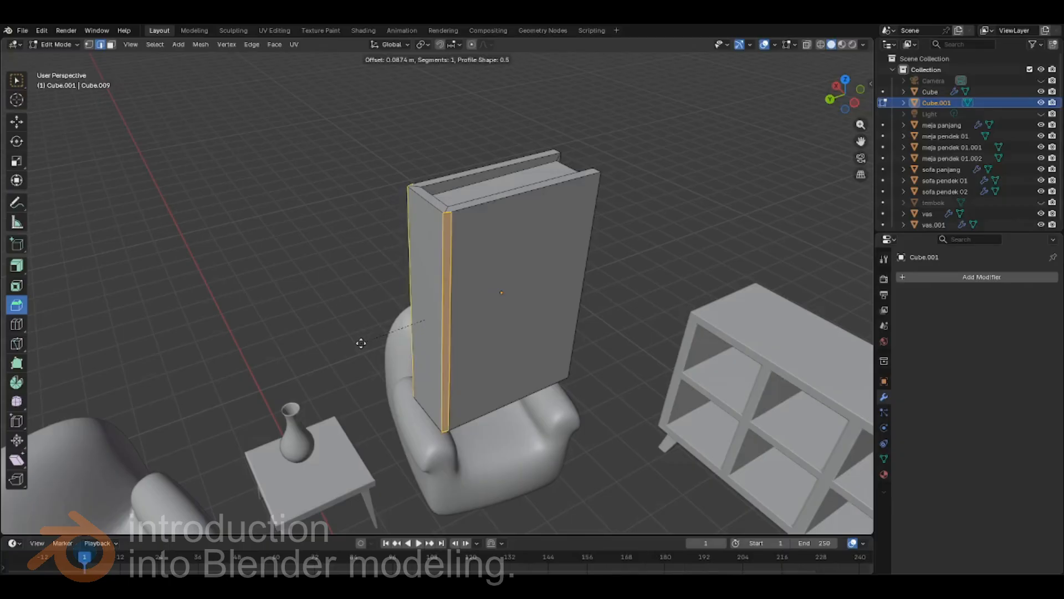
click(363, 345)
middle_drag(363, 345, 490, 380)
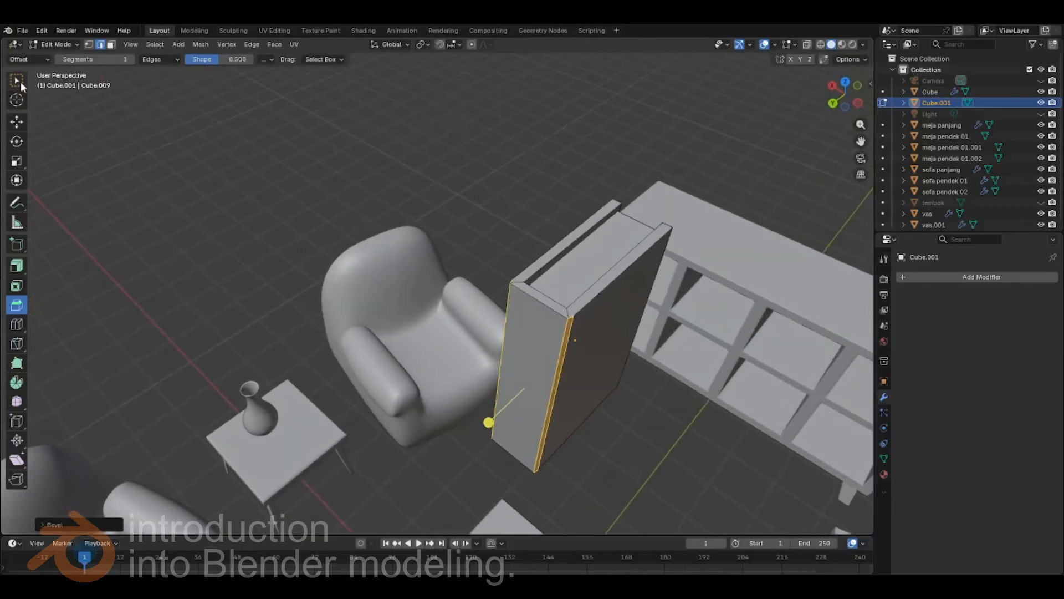
- Select the book's spine face and scale it along X to about 0.87
click(17, 82)
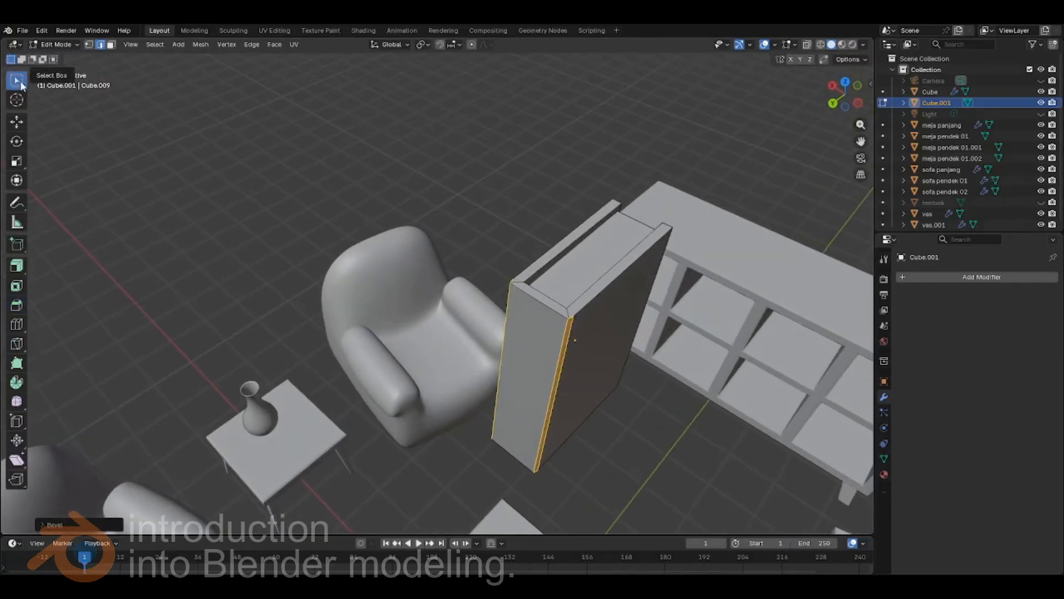
click(111, 45)
click(534, 368)
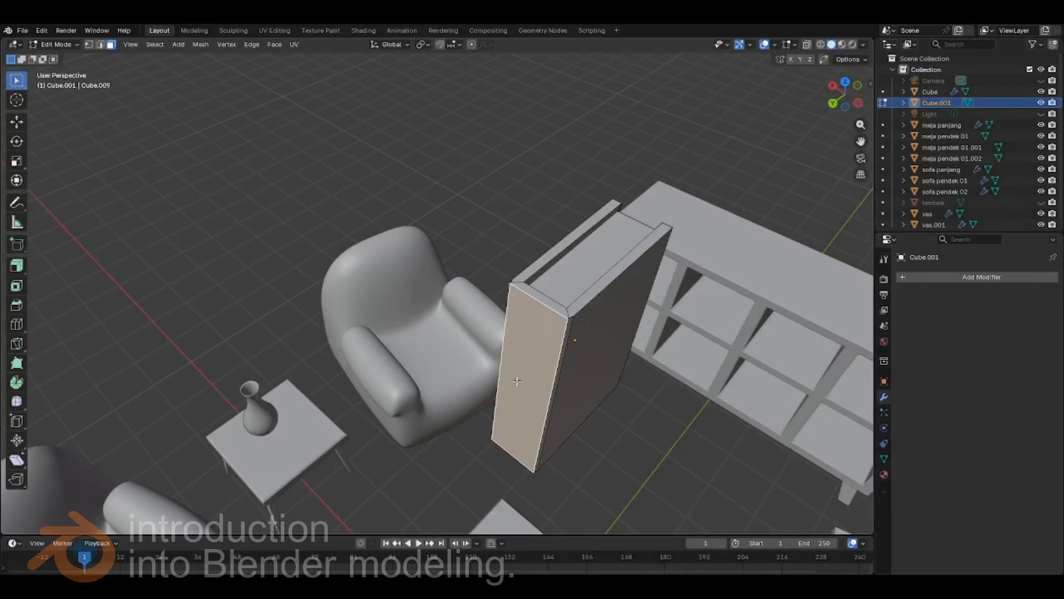
key(s)
key(y)
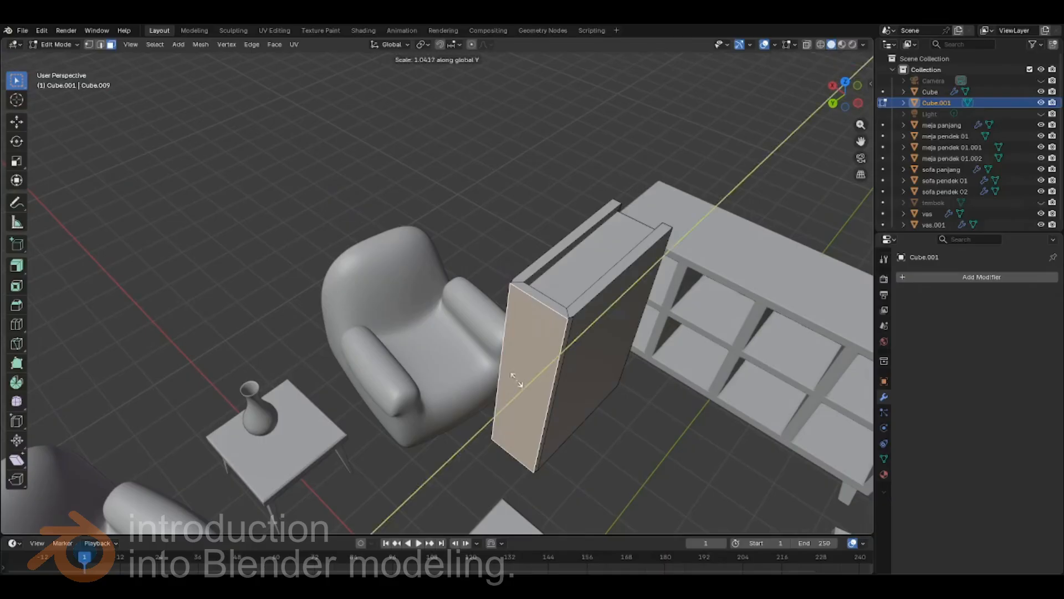
key(x)
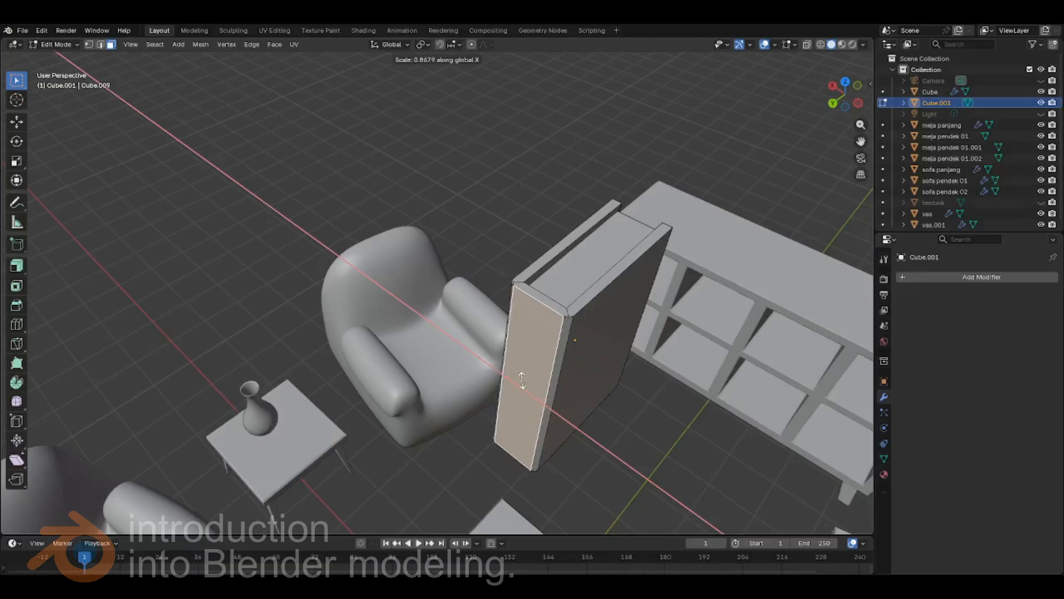
click(522, 380)
middle_drag(555, 390, 533, 381)
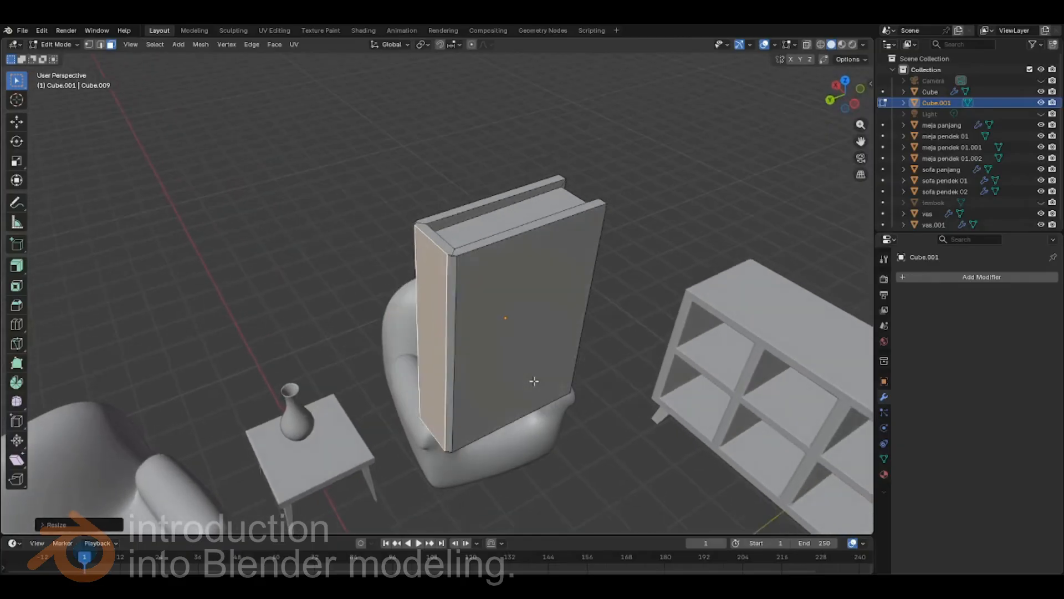
- Select the middle bevel vertices at the spine's corners on both sides and move them slightly along Y toward the covers
scroll(481, 364, up, 4)
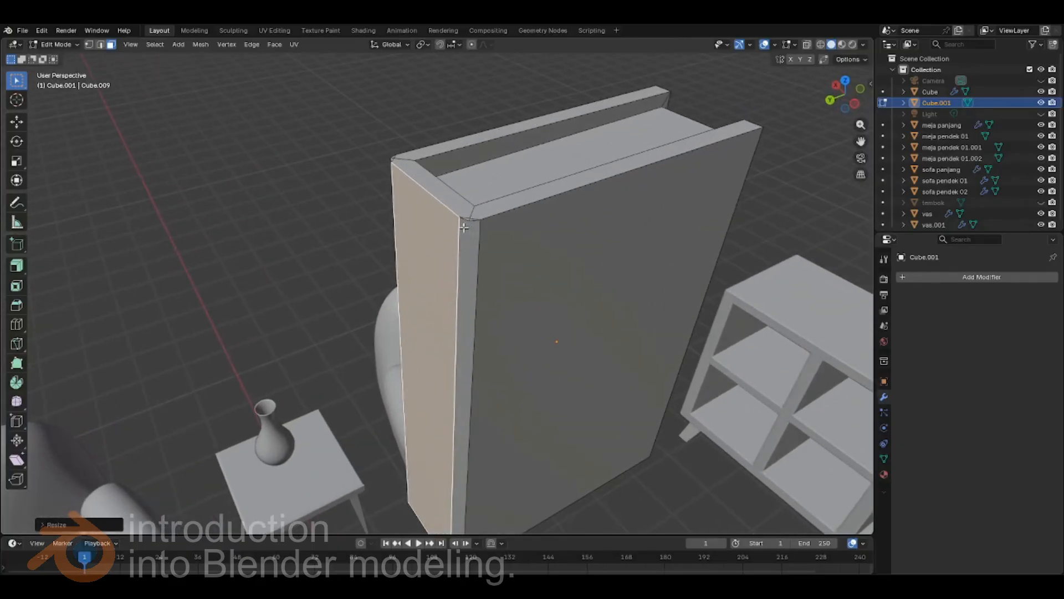
click(89, 44)
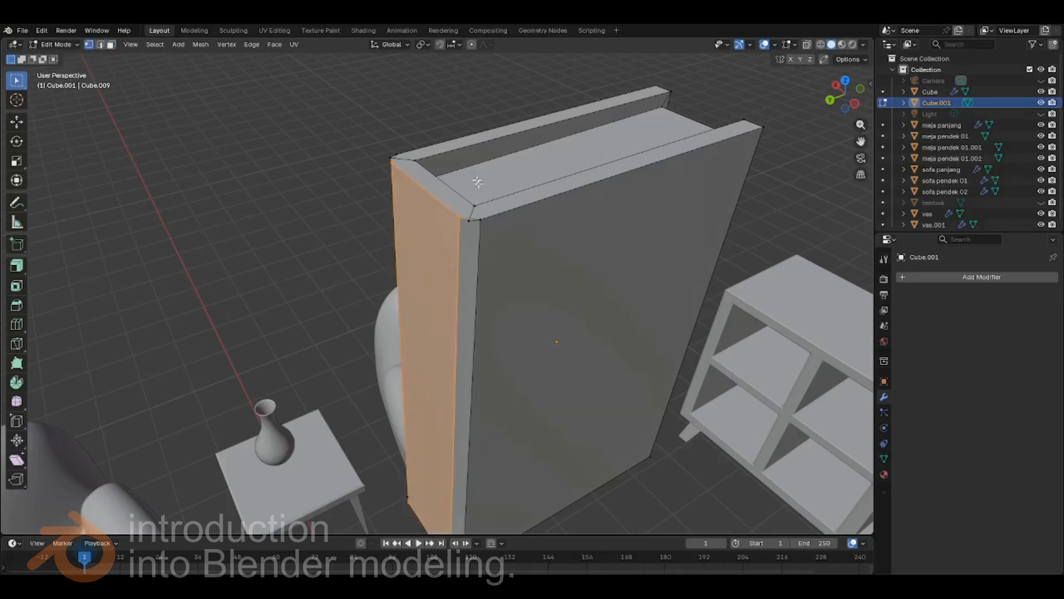
click(470, 219)
middle_drag(361, 253, 453, 233)
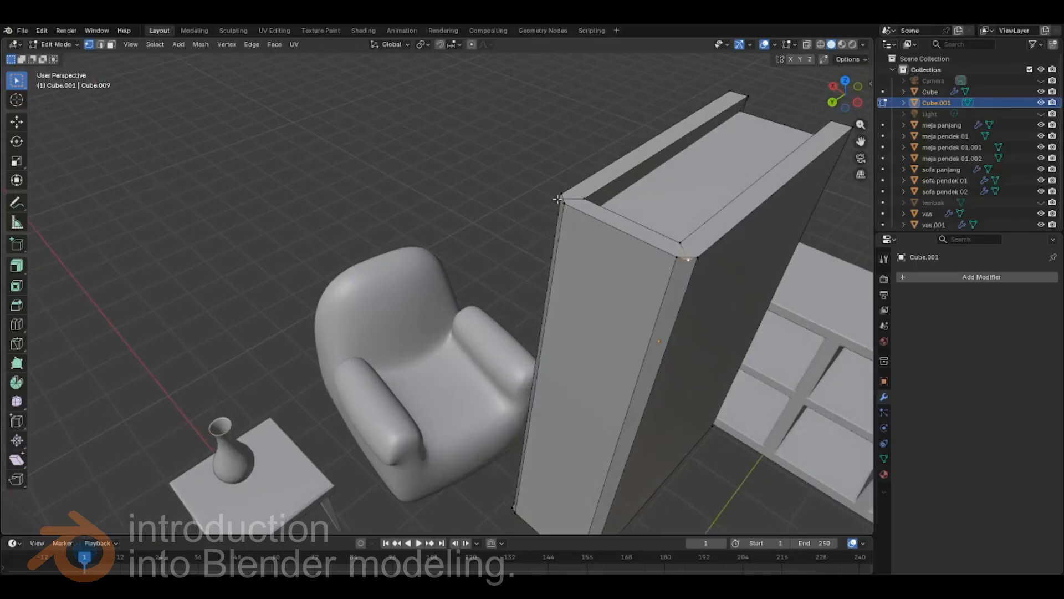
middle_drag(612, 306, 480, 240)
click(497, 212)
middle_drag(551, 262, 548, 363)
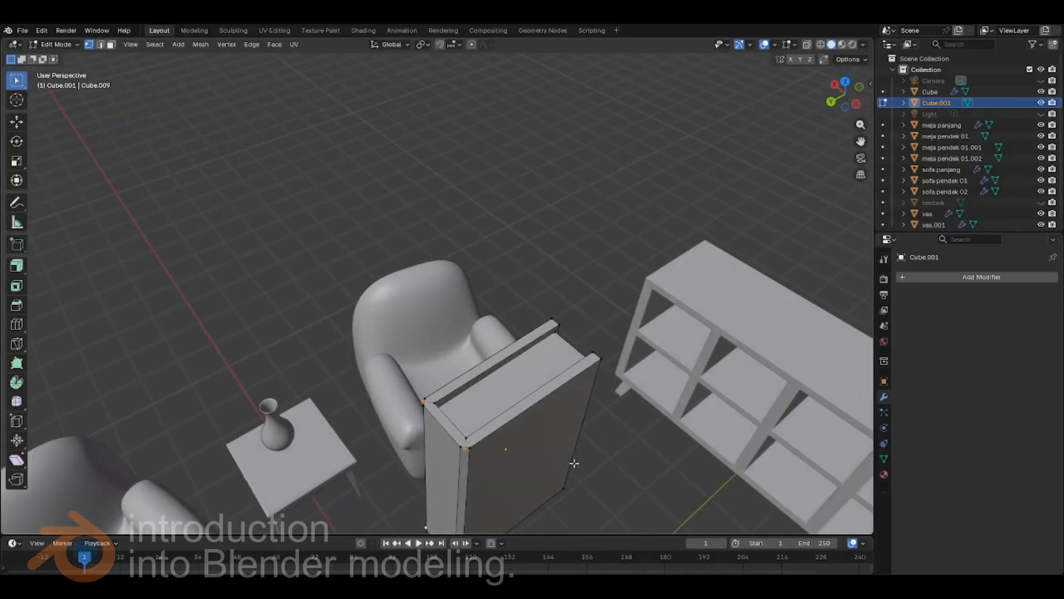
shift+middle_drag(571, 464, 564, 328)
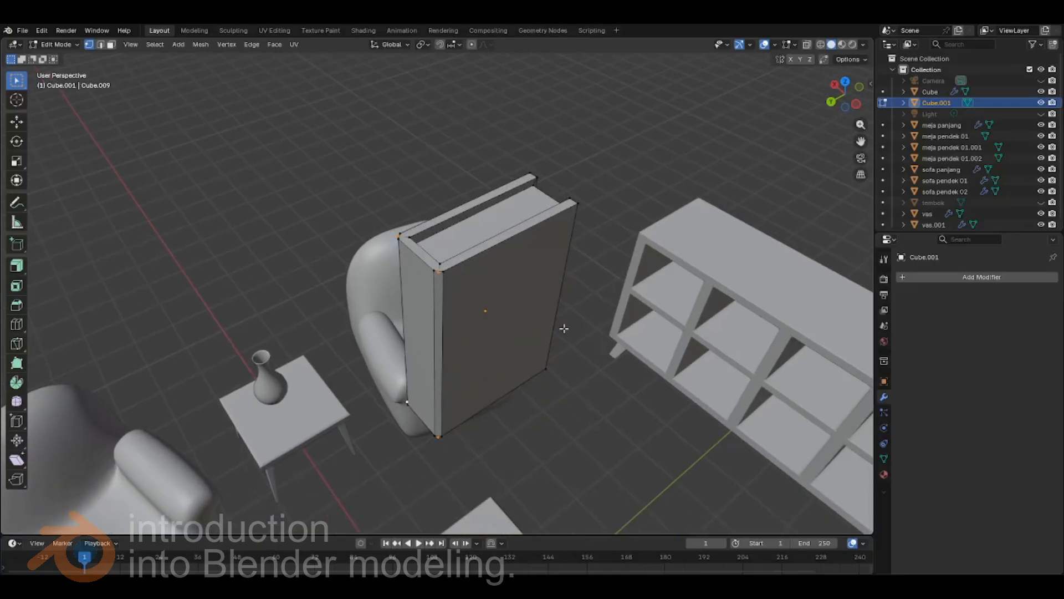
key(g)
key(y)
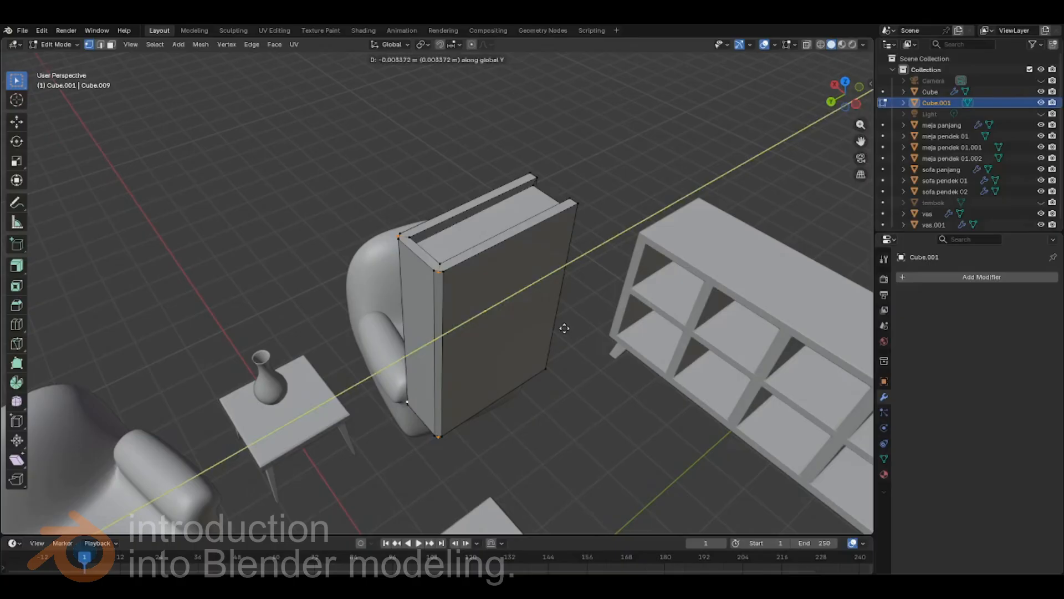
click(567, 326)
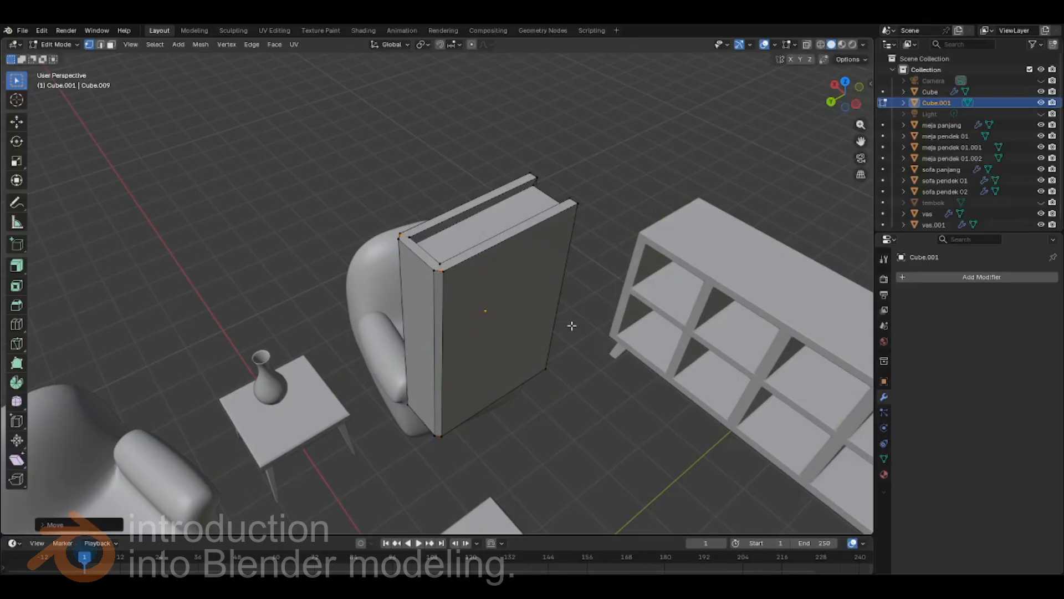
- Scale the selected spine bevel vertices along X to about 0.88, check the book's shape, and return to Object Mode
key(s)
key(x)
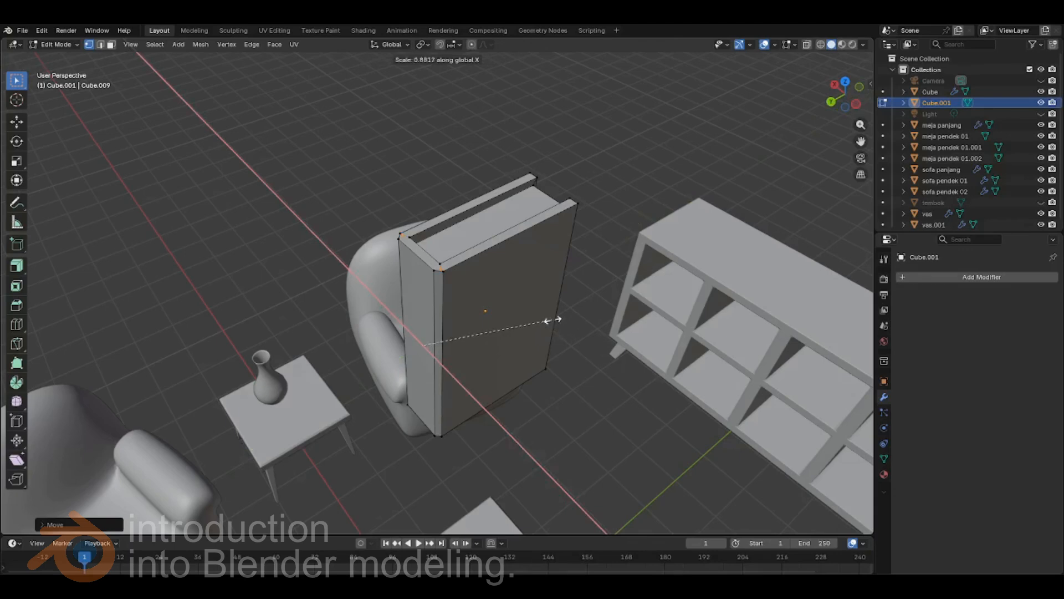
click(549, 317)
middle_drag(432, 352, 438, 381)
scroll(500, 414, up, 4)
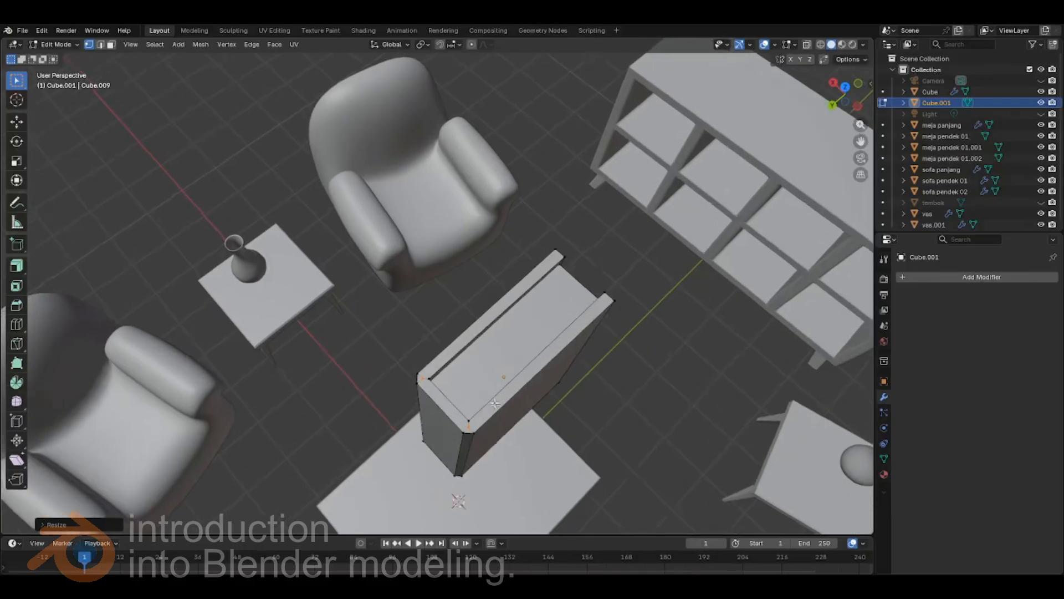
middle_drag(541, 424, 510, 312)
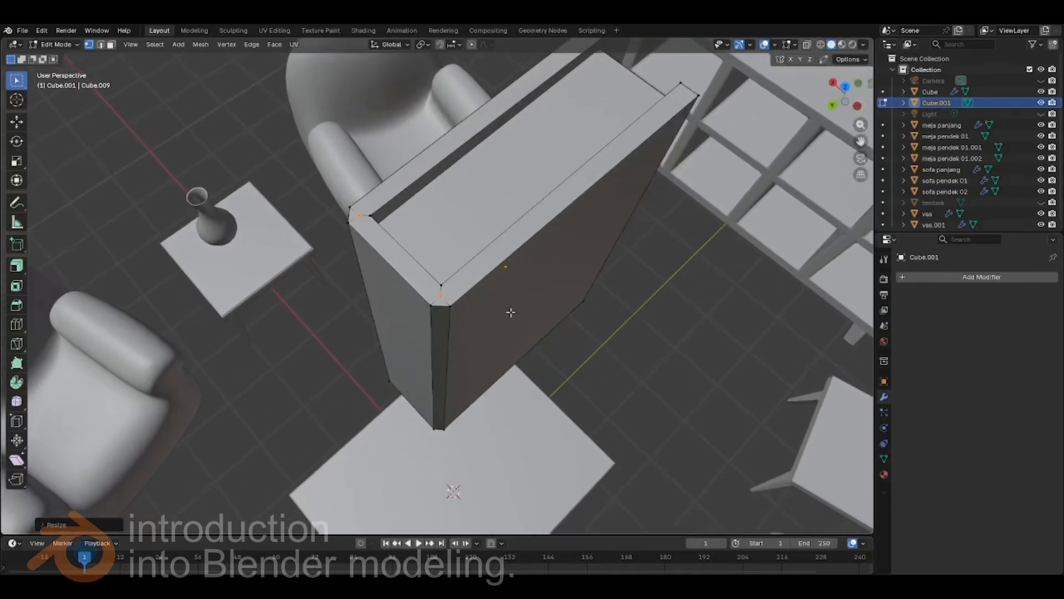
middle_drag(622, 331, 335, 221)
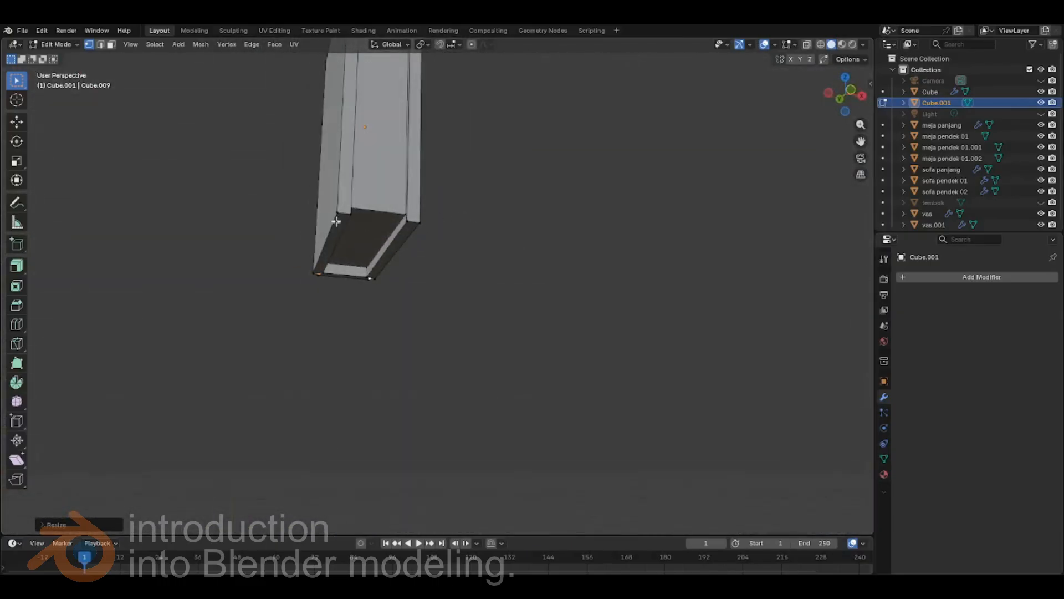
middle_drag(492, 256, 612, 244)
scroll(611, 243, down, 5)
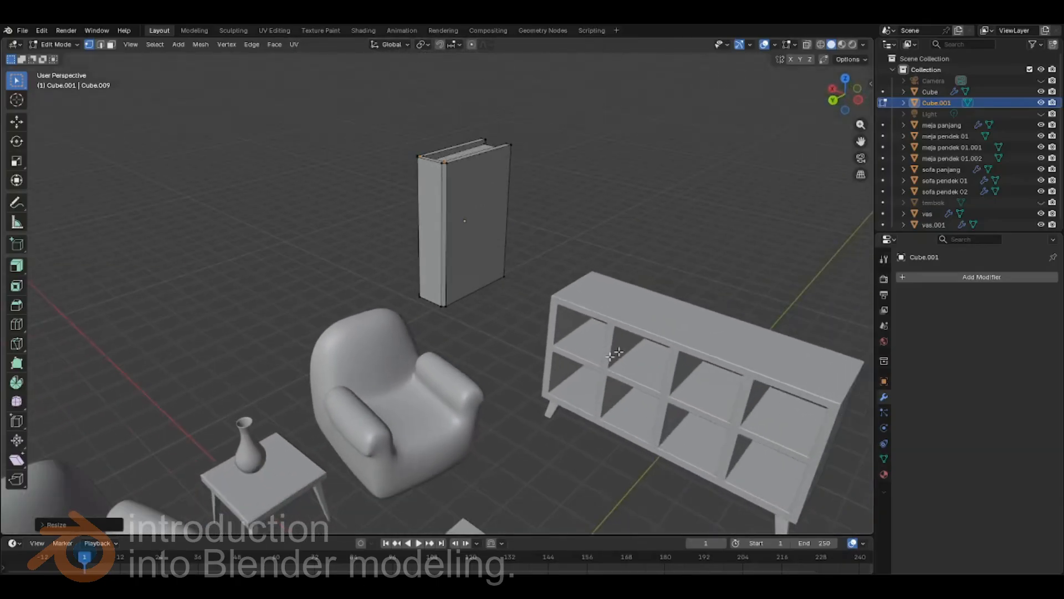
key(Tab)
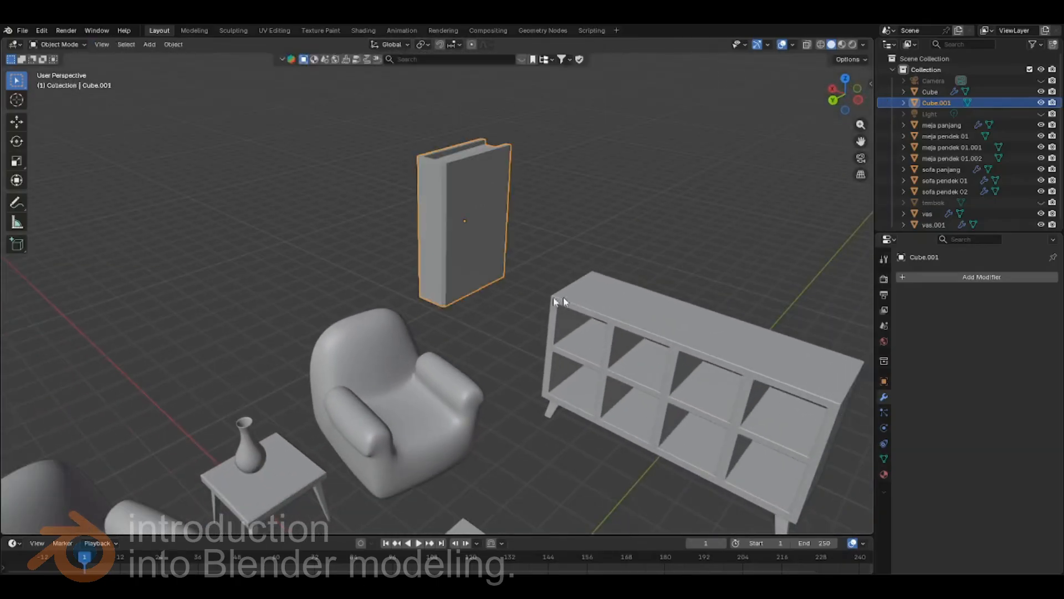
- Select the book and move it from above the sofas onto the cabinet's upper shelf level in the left orthographic view
click(542, 270)
click(468, 261)
drag(842, 113, 845, 102)
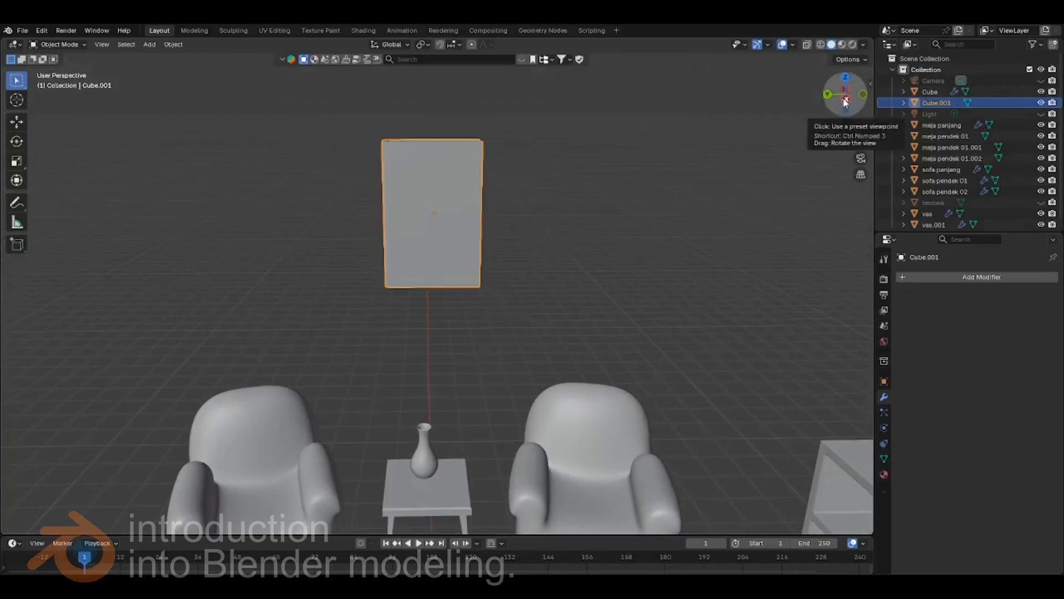
click(845, 101)
scroll(454, 333, down, 4)
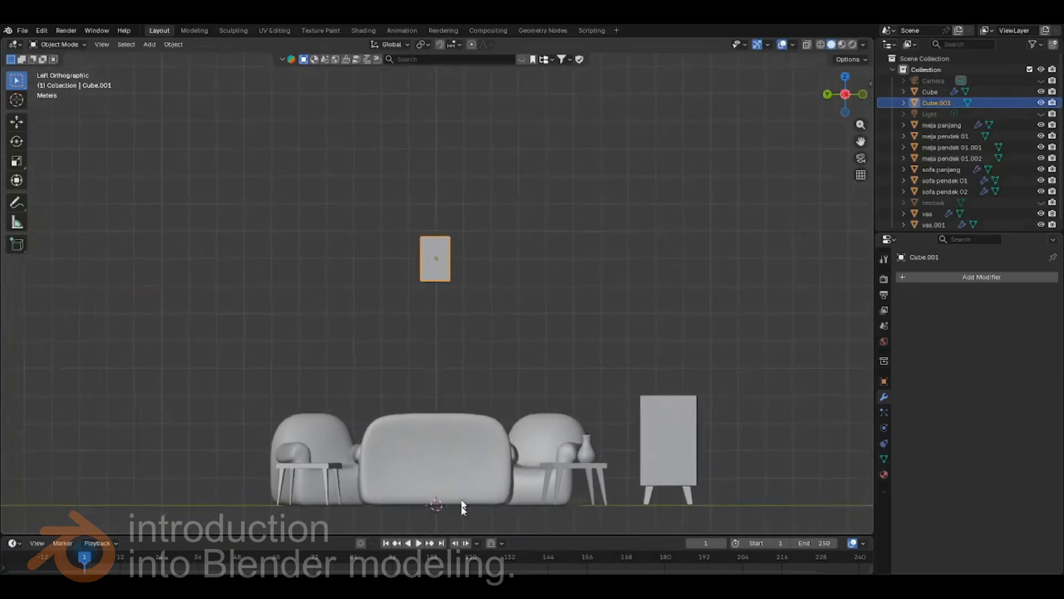
scroll(461, 505, down, 1)
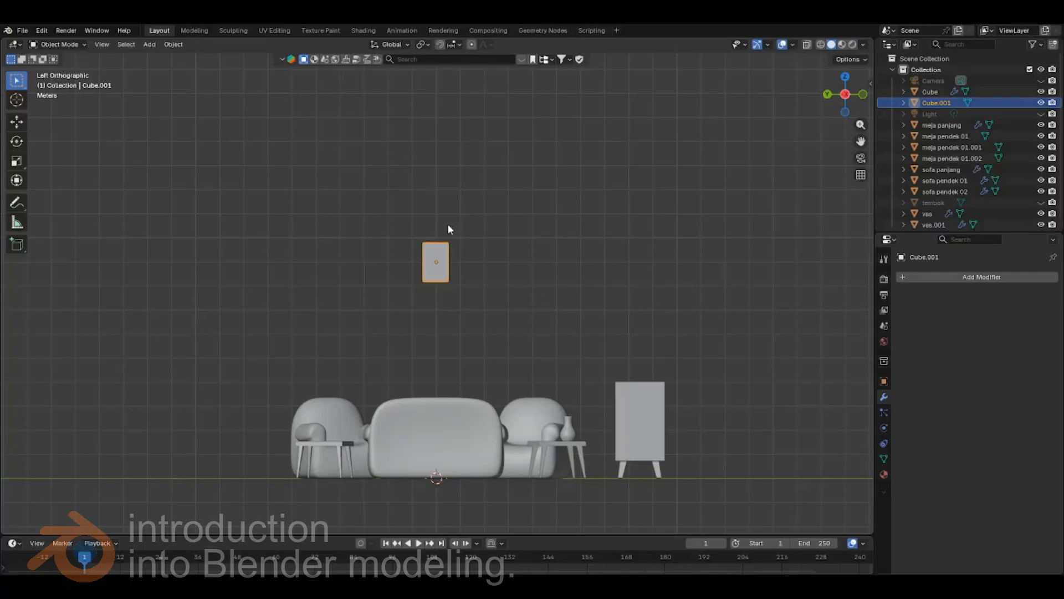
key(g)
click(646, 373)
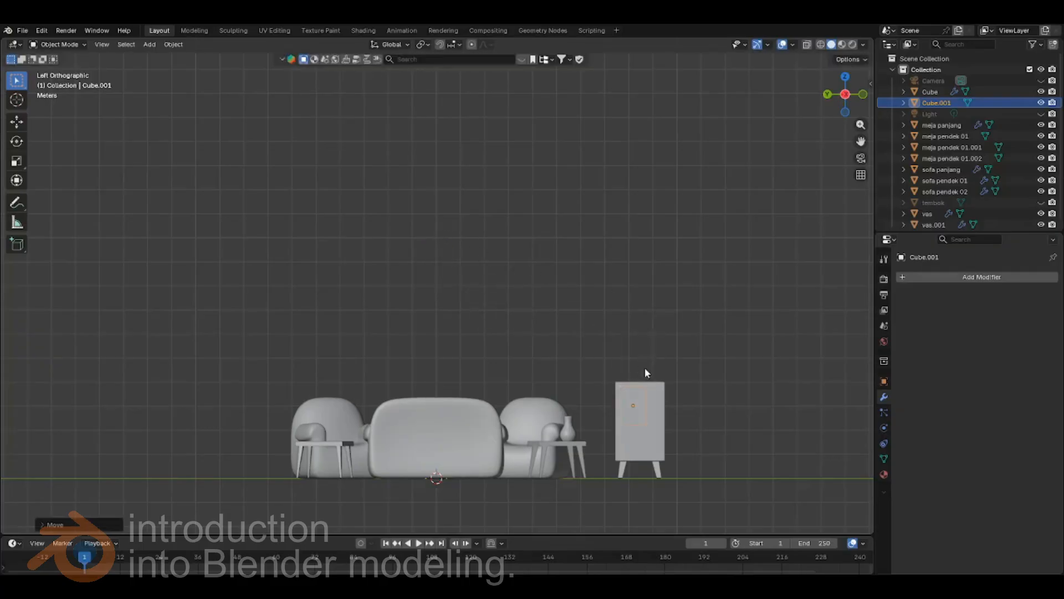
- Move the book along X past the divider into the upper row's third compartment
middle_drag(530, 360, 623, 298)
shift+middle_drag(720, 454, 281, 65)
shift+middle_drag(588, 437, 393, 226)
middle_drag(417, 301, 484, 324)
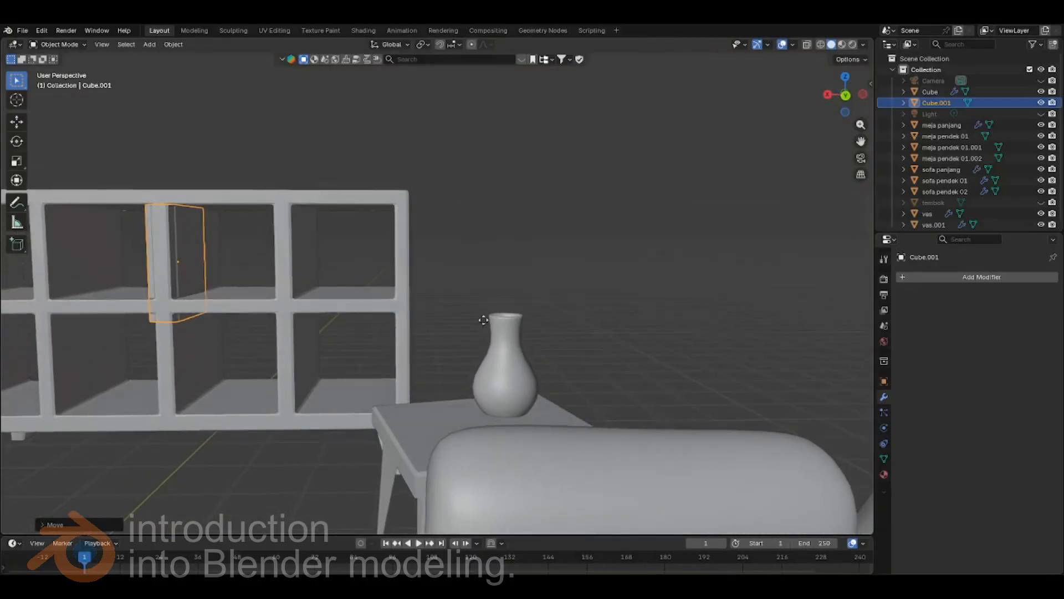
key(g)
key(x)
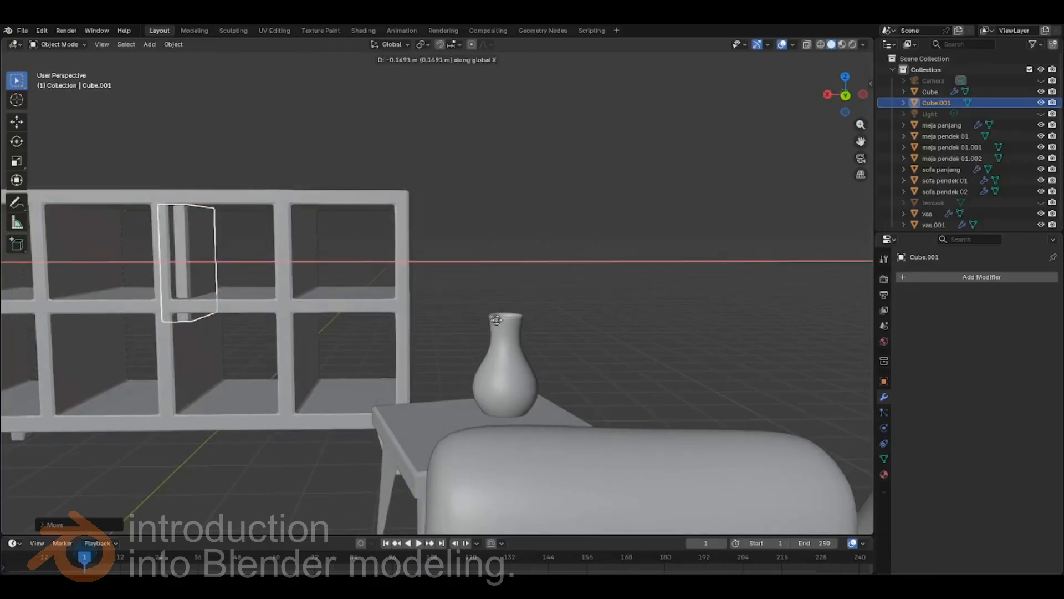
click(509, 323)
- Scale the book along X to about 0.76 and shrink it along Z to fit the compartment's height
middle_drag(261, 286, 454, 325)
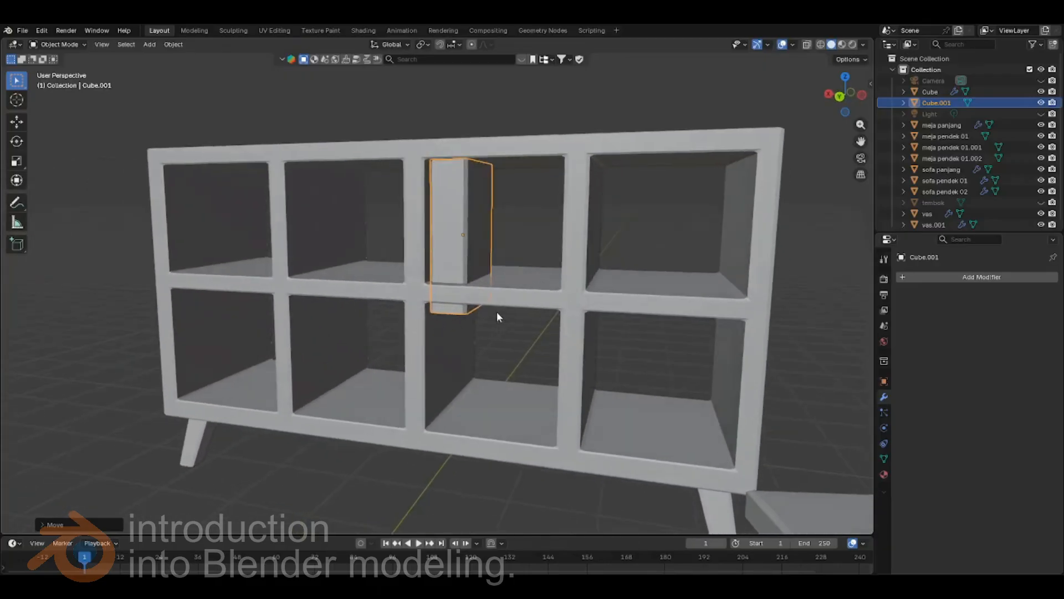
key(s)
key(x)
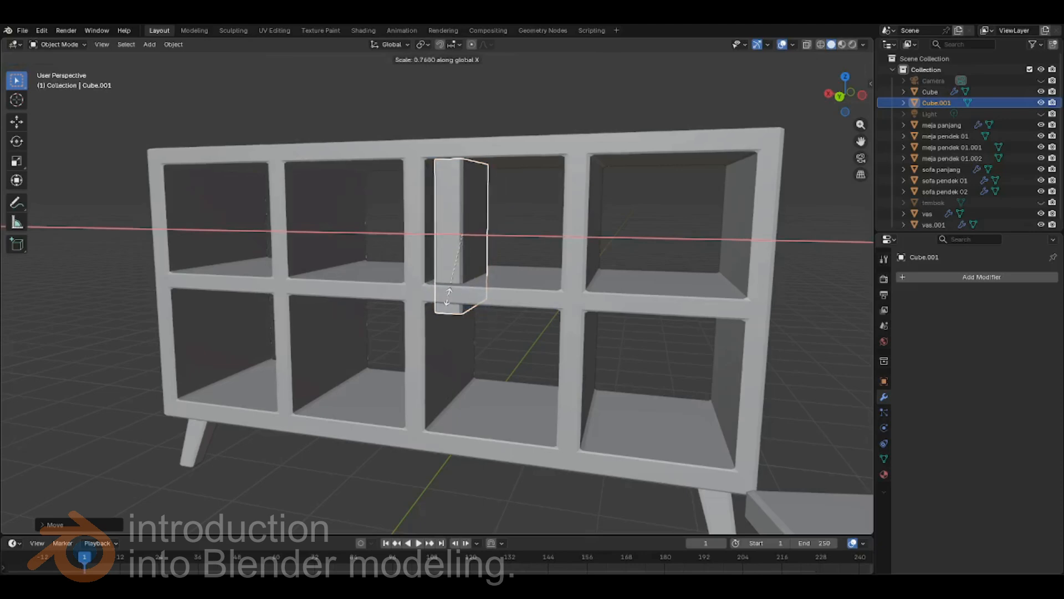
click(488, 303)
key(s)
key(z)
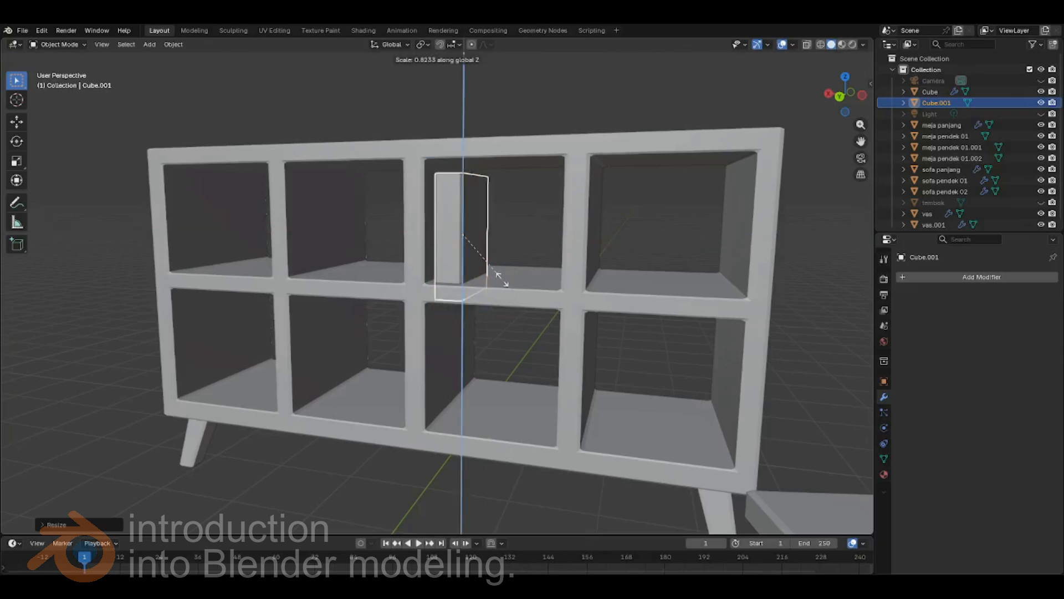
click(499, 277)
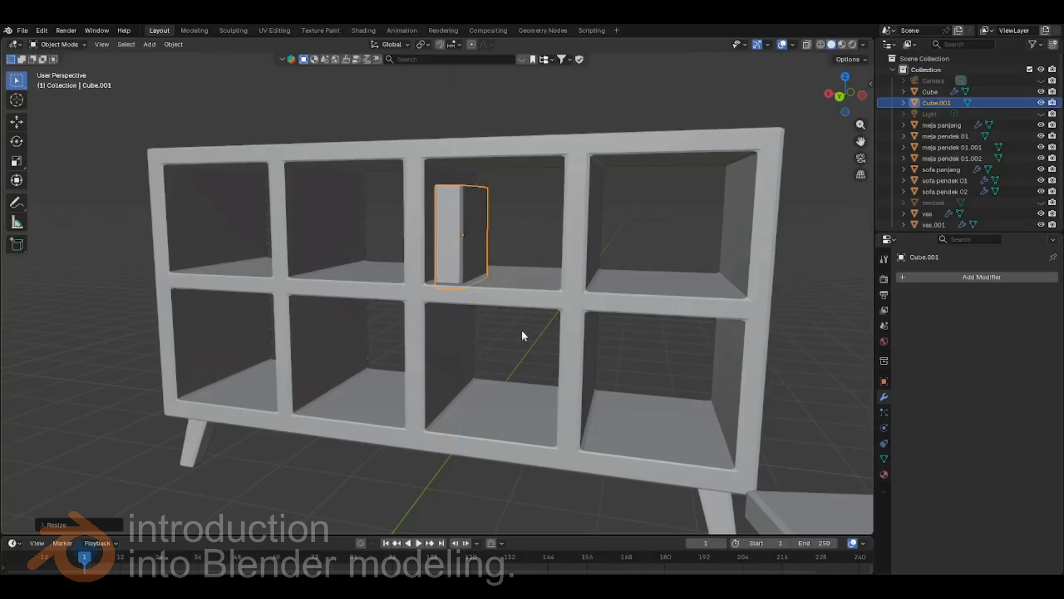
- Raise the book slightly along Z so its base rests on the compartment's shelf
middle_drag(522, 335, 529, 322)
key(g)
key(z)
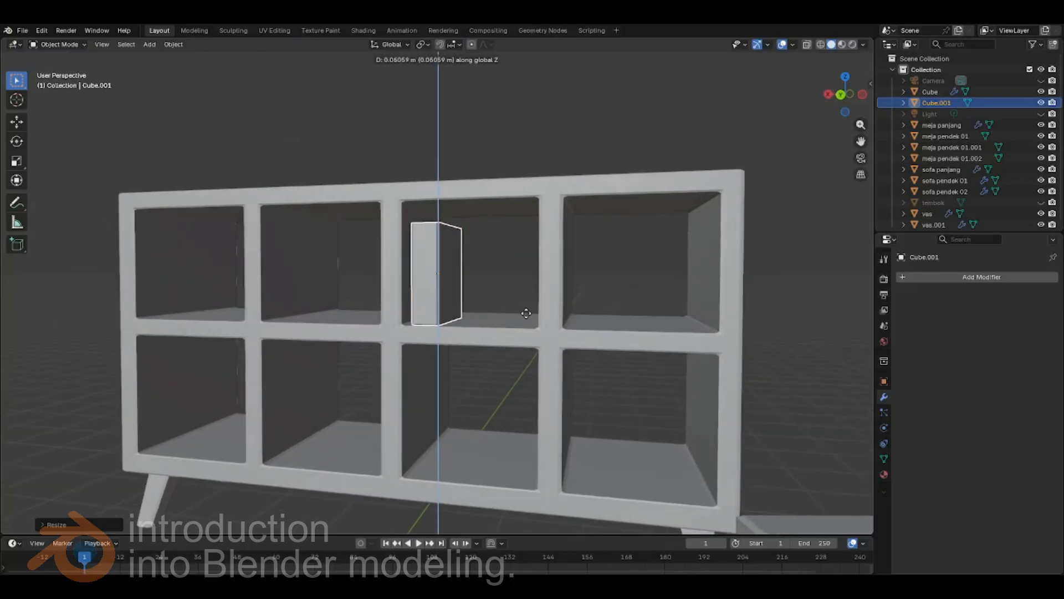
click(526, 317)
- Push the book back into the compartment along Y and shift it about 0.06 m along X toward the neighbouring divider
middle_drag(499, 366, 490, 397)
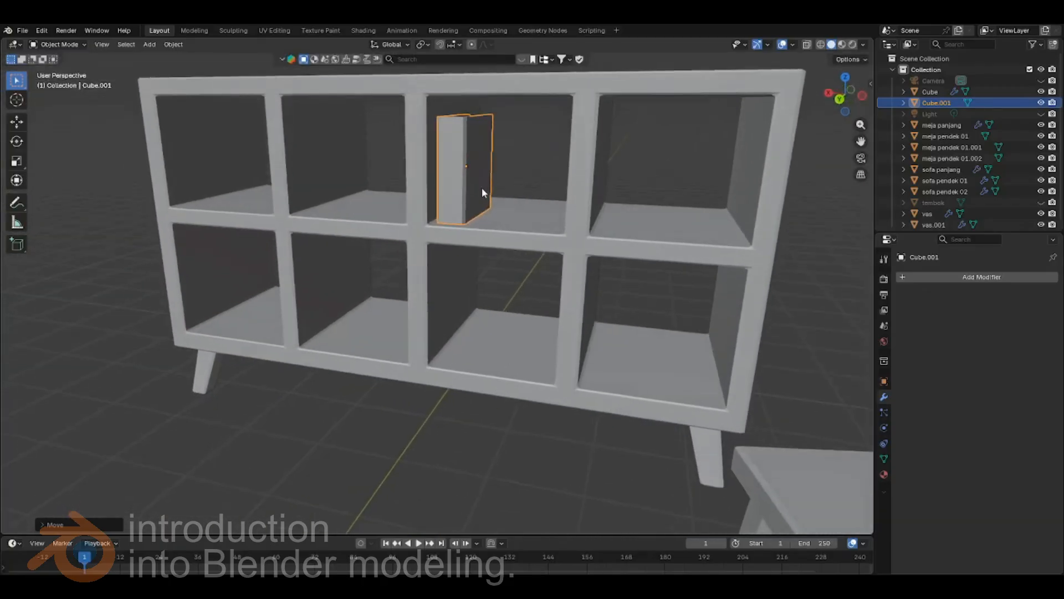
key(g)
key(y)
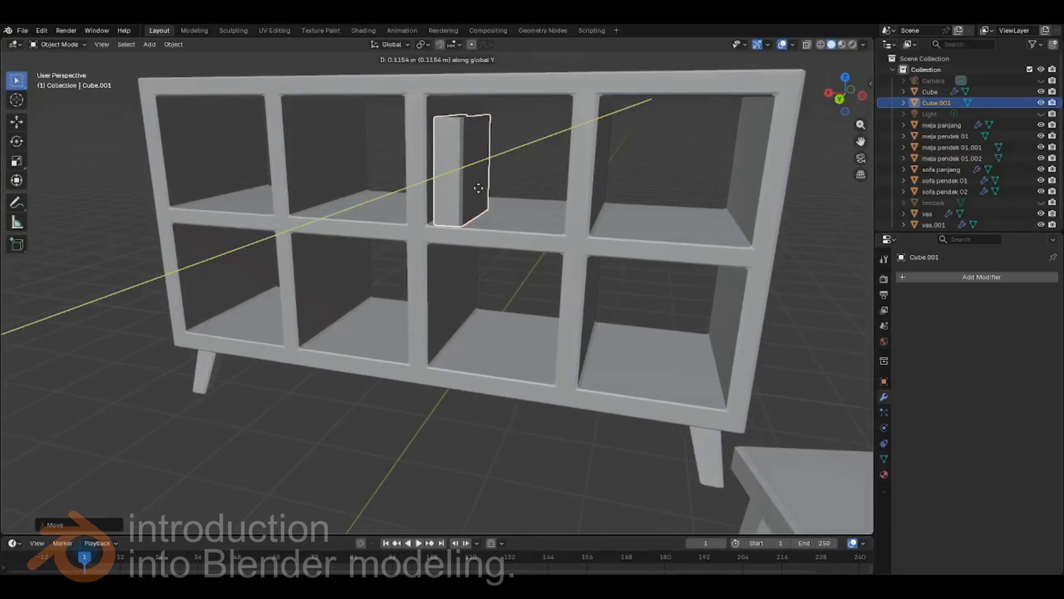
click(524, 204)
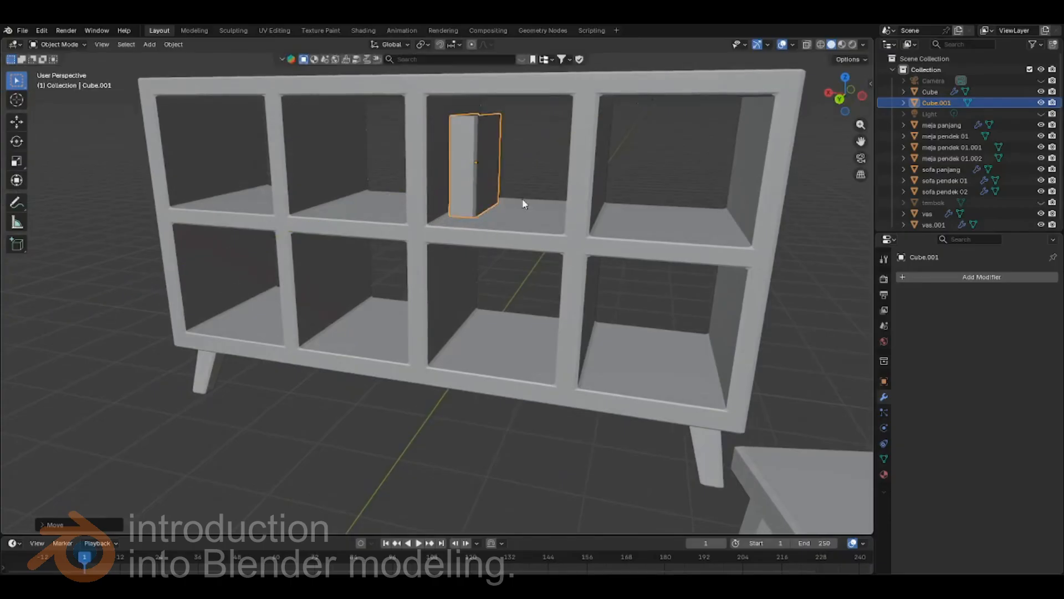
key(g)
key(x)
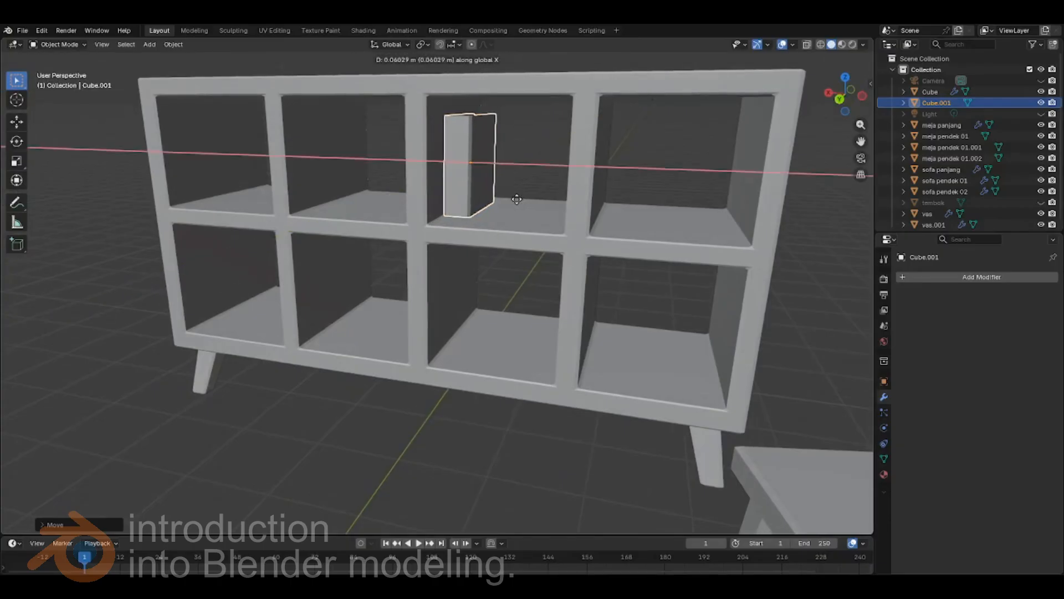
click(515, 204)
middle_drag(466, 238, 487, 226)
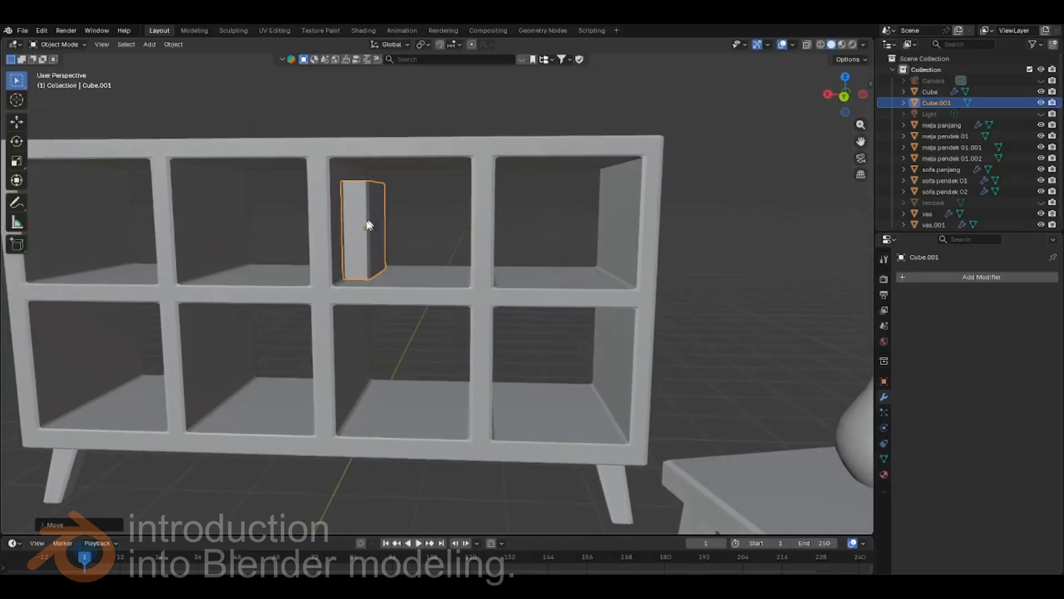
- Duplicate the book and shift the copy along X so it stands directly beside the original in the compartment
right_click(369, 201)
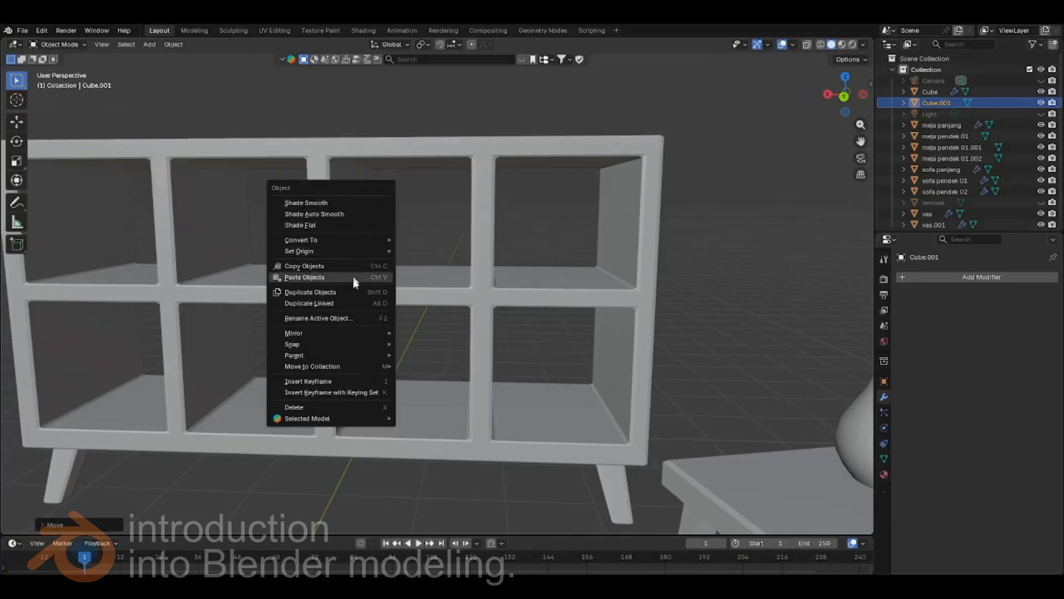
click(354, 291)
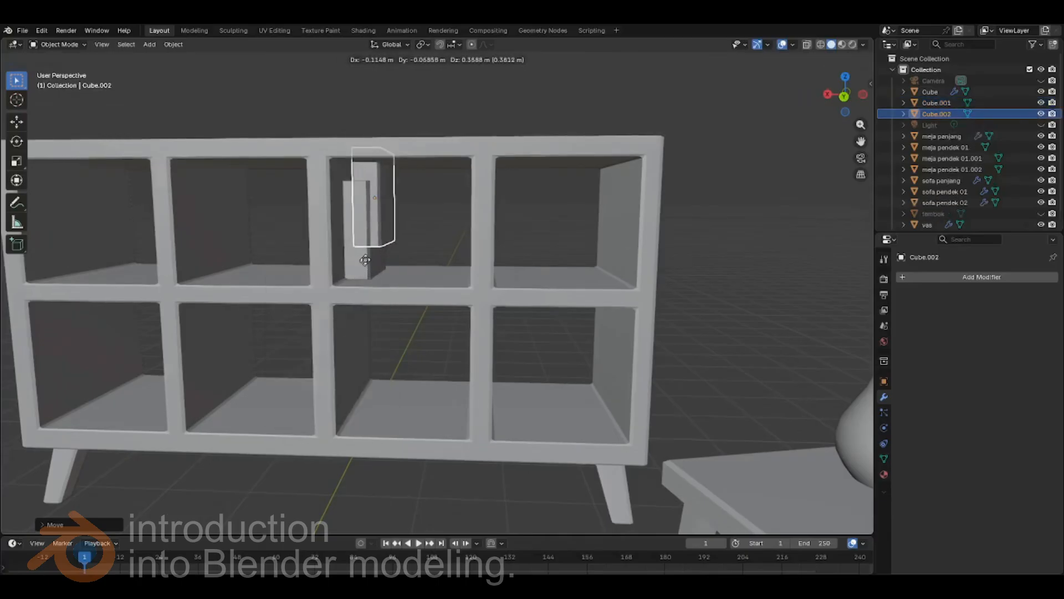
key(x)
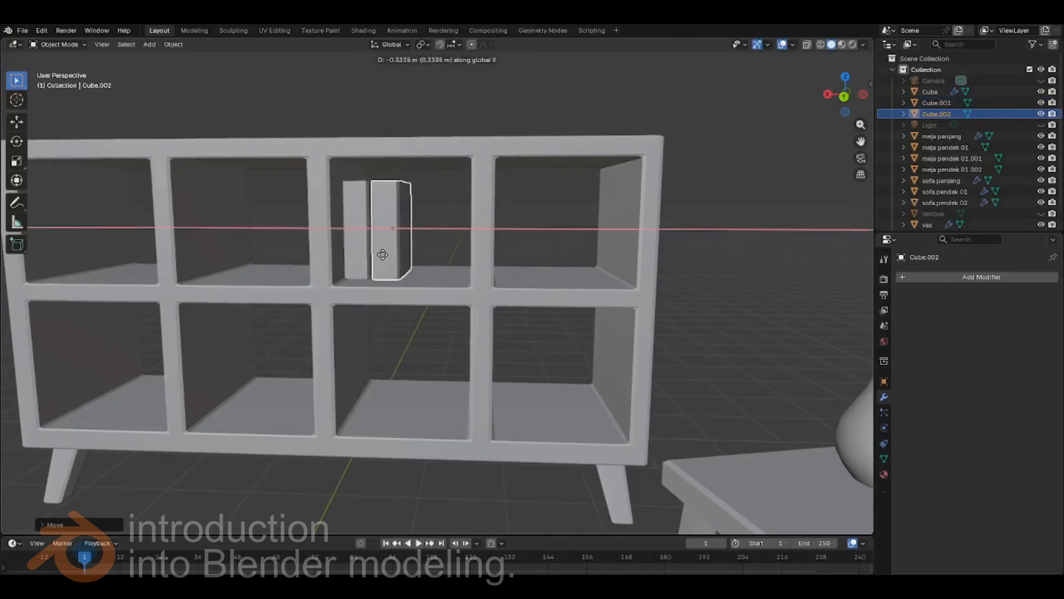
click(379, 254)
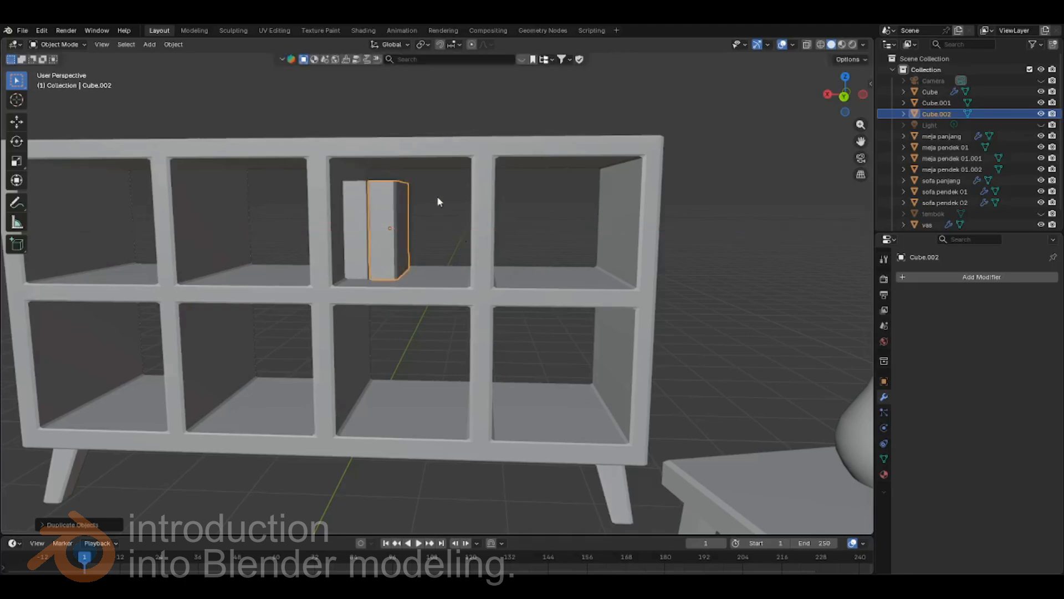
- Duplicate the two books together and move the copies along X to continue the row in the same compartment
drag(348, 230, 426, 226)
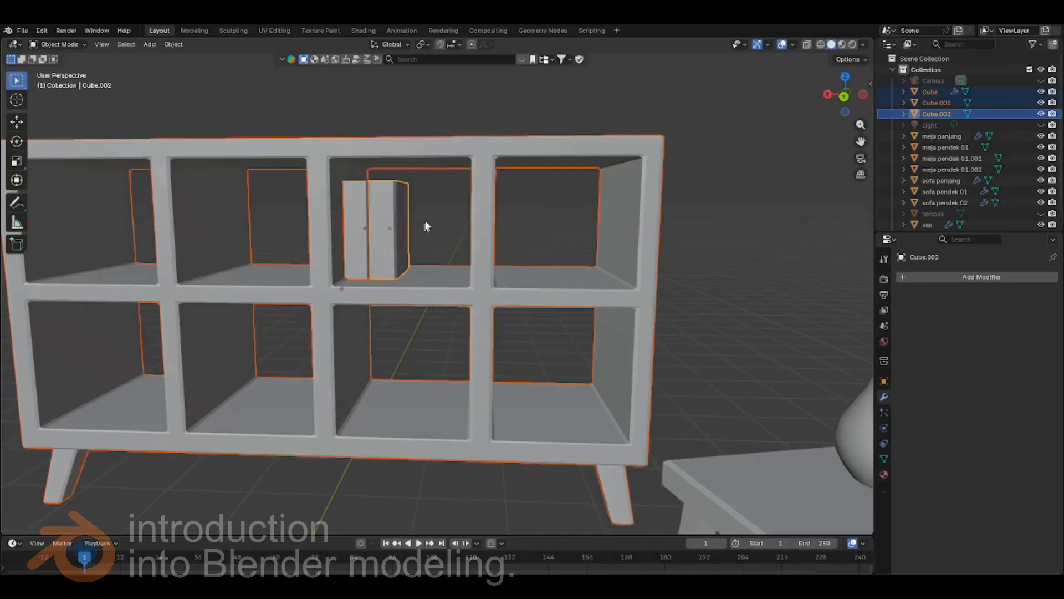
click(441, 216)
click(355, 233)
shift+click(397, 217)
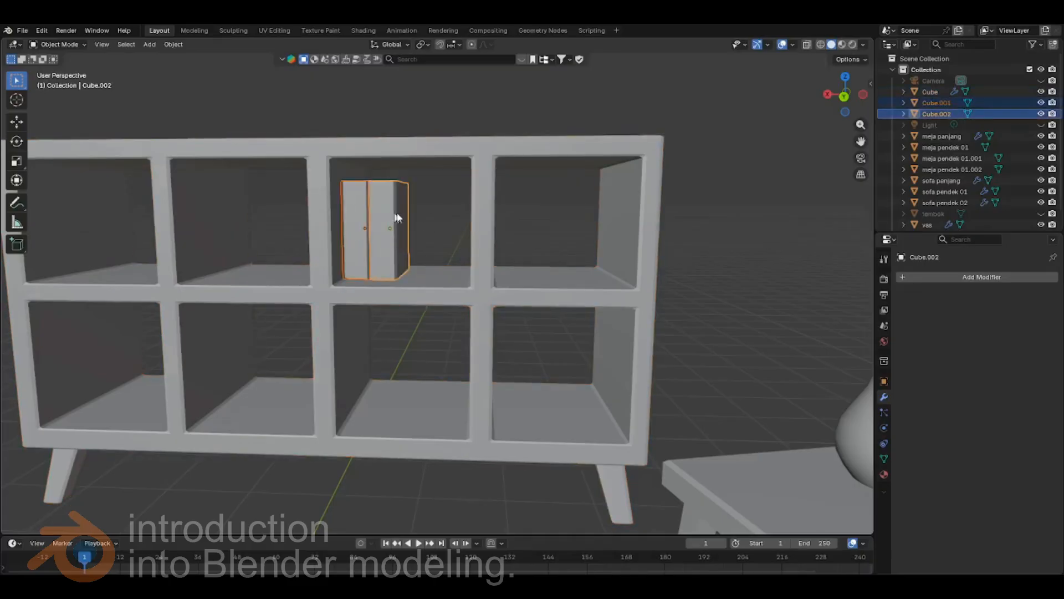
right_click(437, 211)
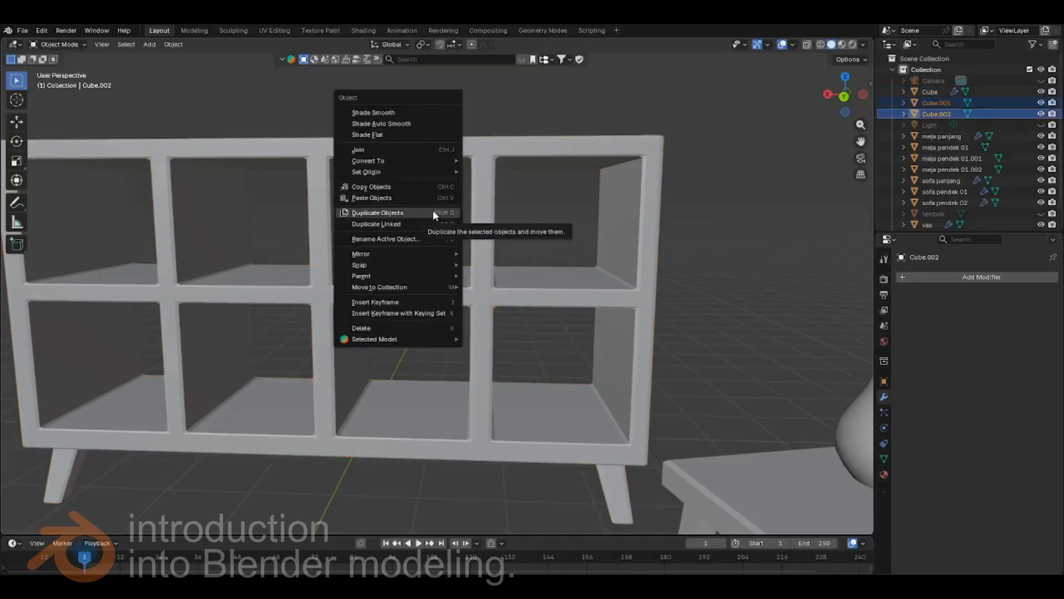
click(432, 209)
key(x)
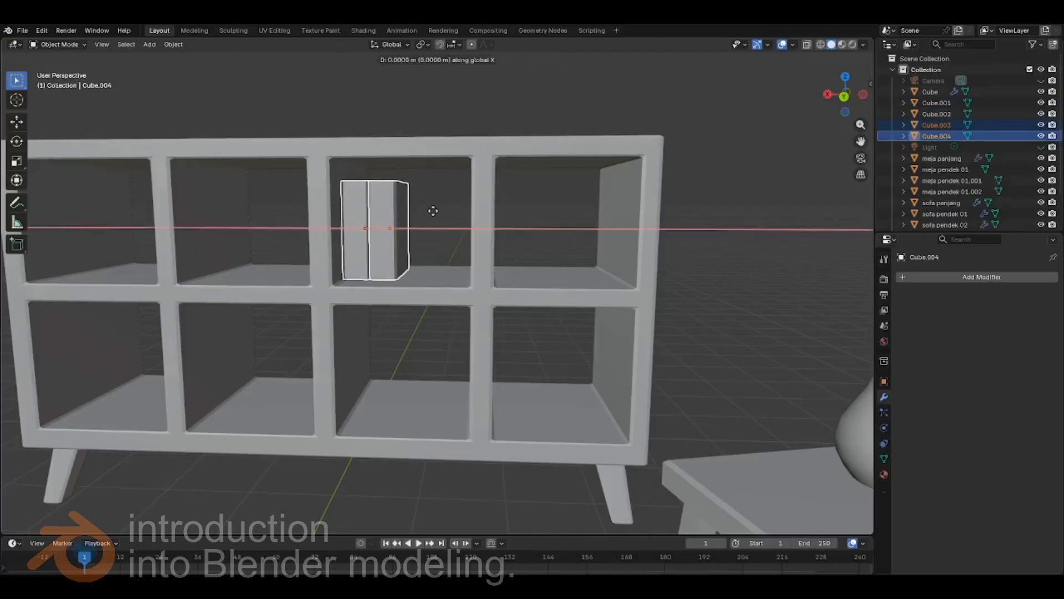
click(484, 211)
mouse_move(462, 258)
middle_down()
mouse_move(484, 260)
mouse_move(465, 259)
middle_up()
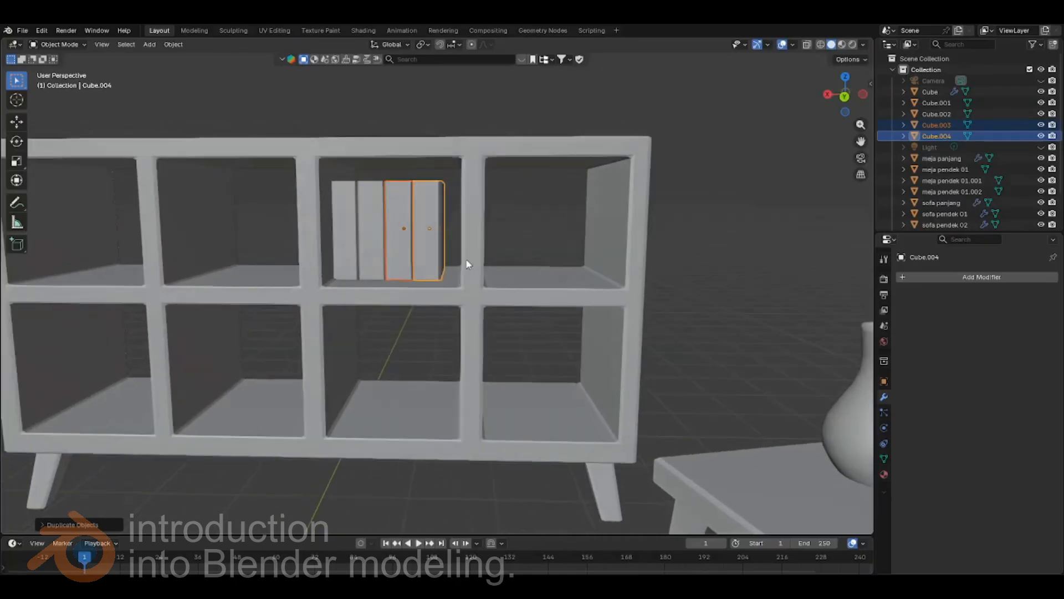
- Put the three copied books into Edit Mode together and switch the viewport to wireframe shading
click(517, 201)
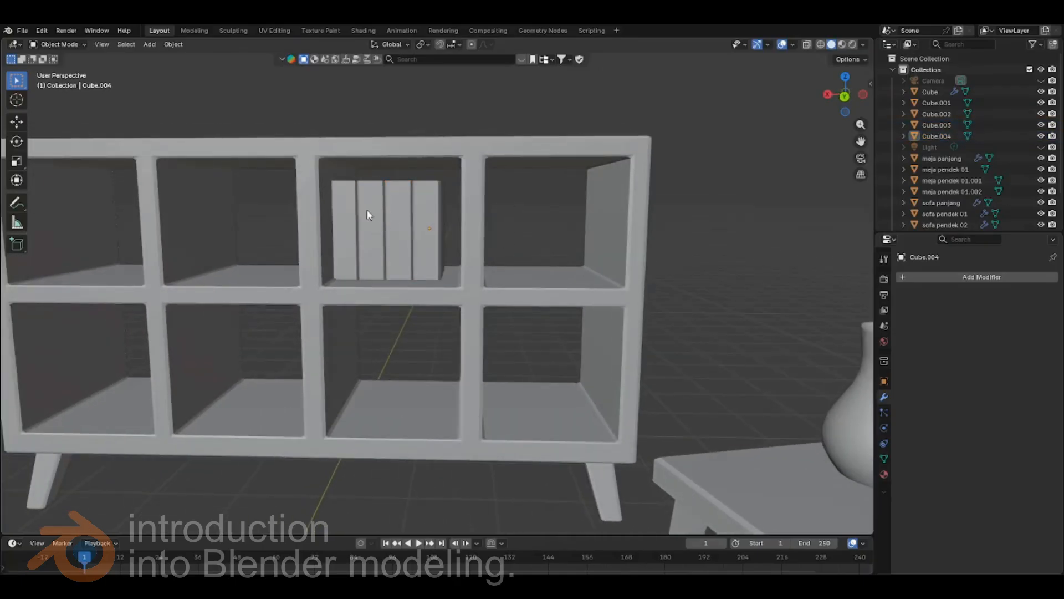
click(367, 214)
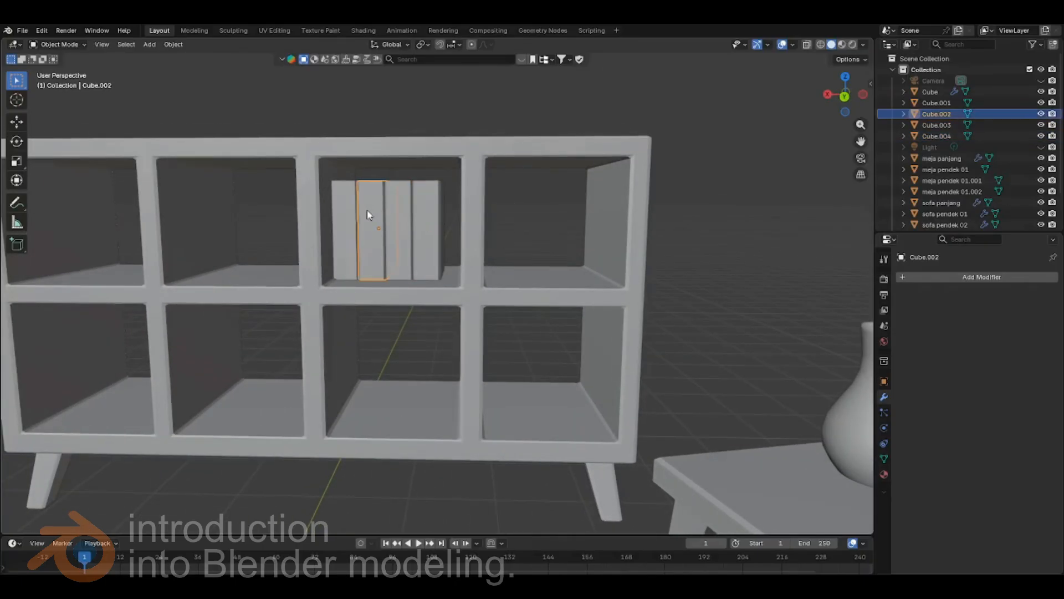
shift+click(423, 216)
shift+click(406, 218)
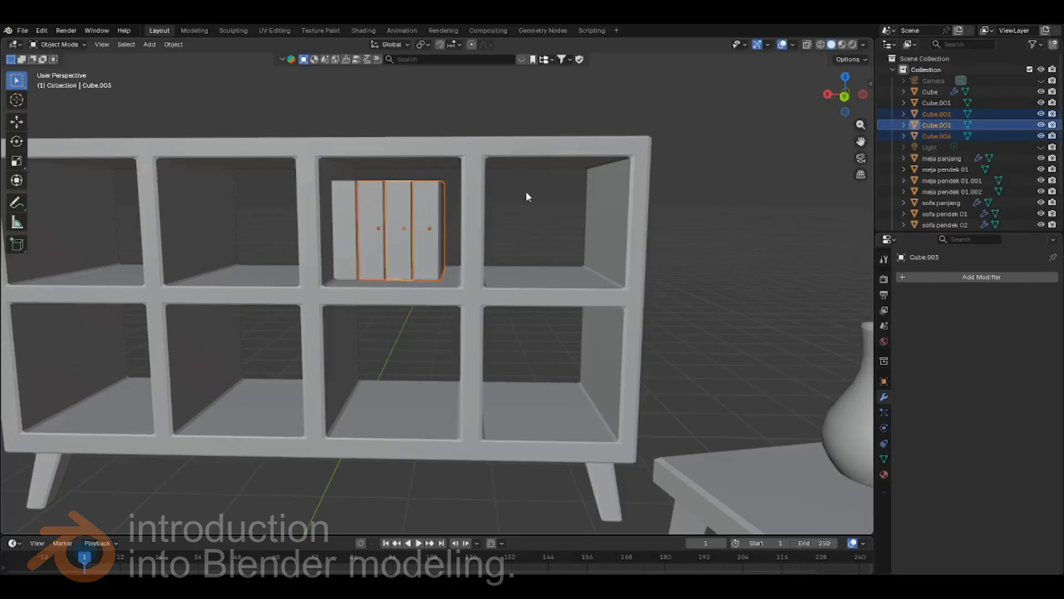
key(Tab)
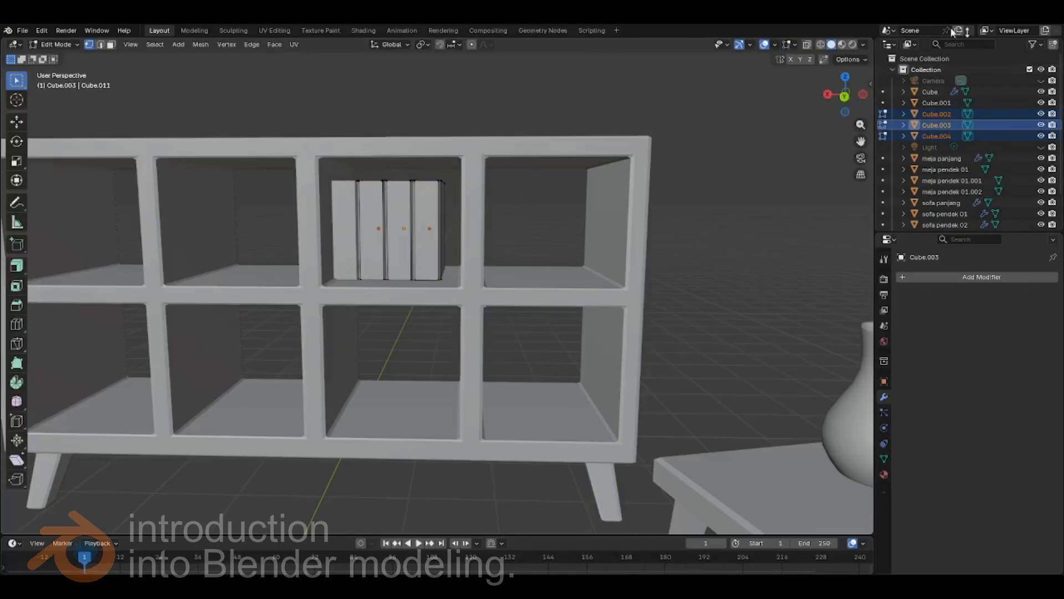
click(807, 44)
click(820, 44)
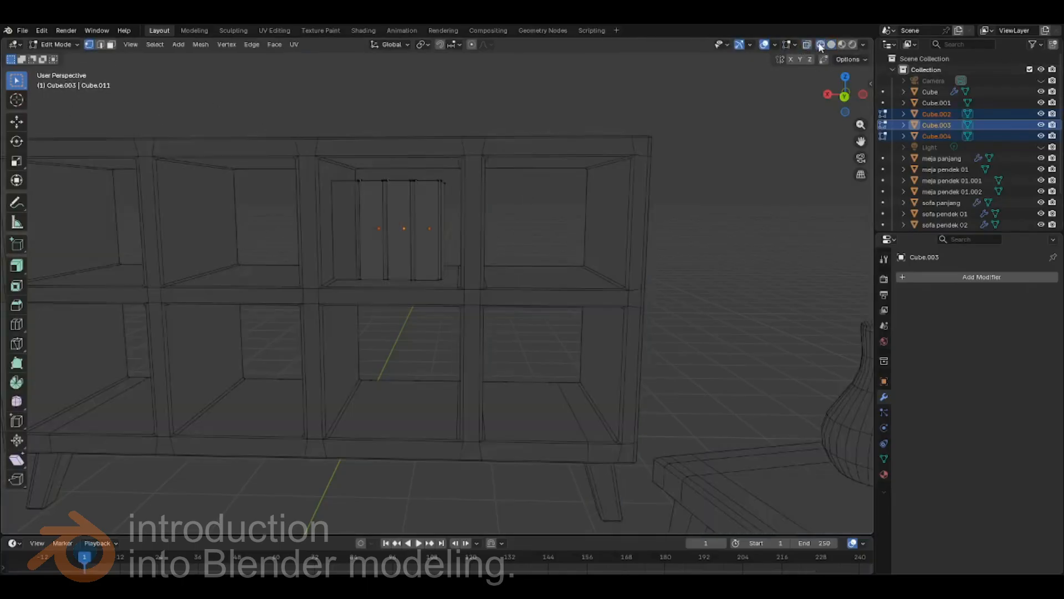
- Try to lower the top vertices of the three copied books along Z
drag(321, 96, 519, 199)
mouse_move(551, 221)
middle_down()
mouse_move(542, 230)
mouse_move(545, 220)
middle_up()
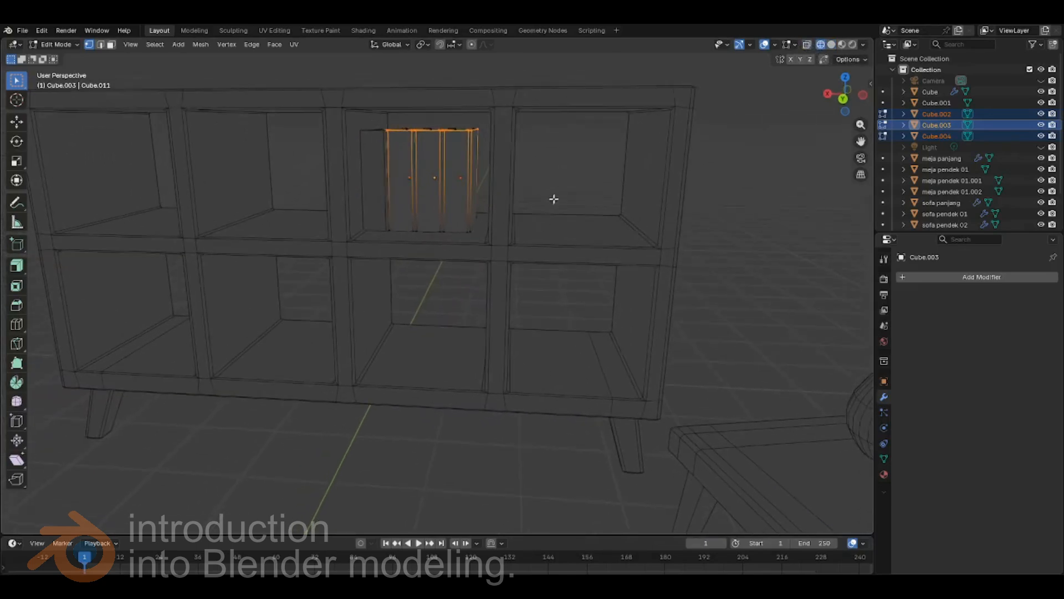
key(g)
key(z)
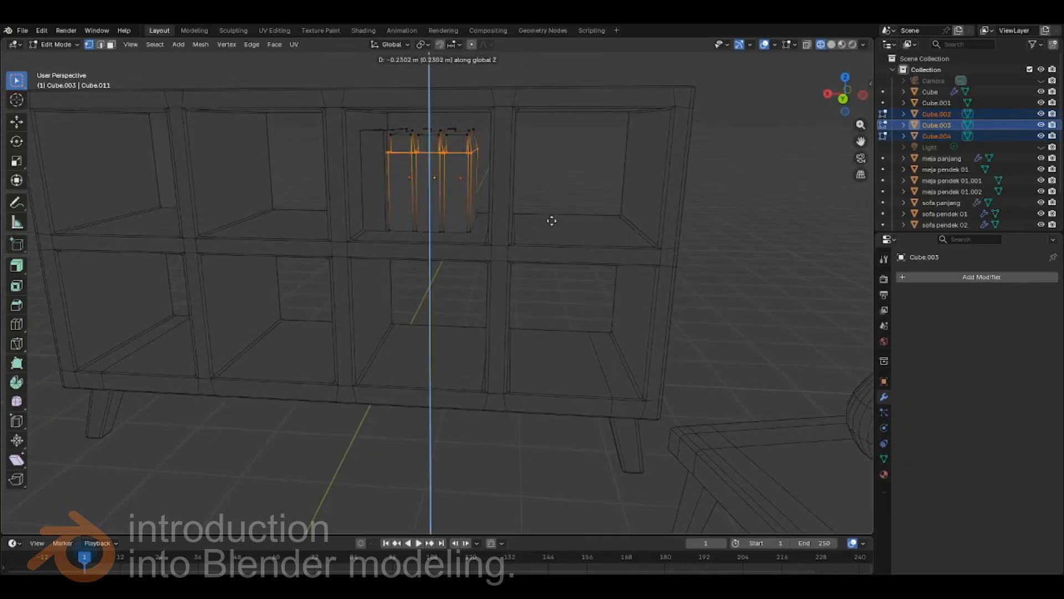
click(557, 206)
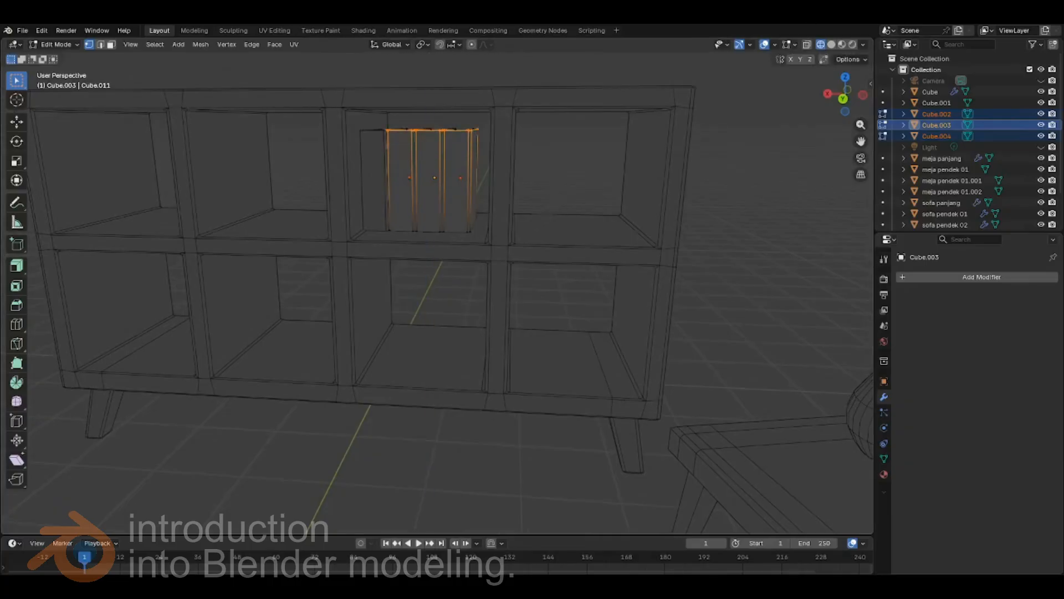
- Enable X-ray display, enlarge the scene's object list, and return to Object Mode with everything deselected
click(807, 45)
click(558, 138)
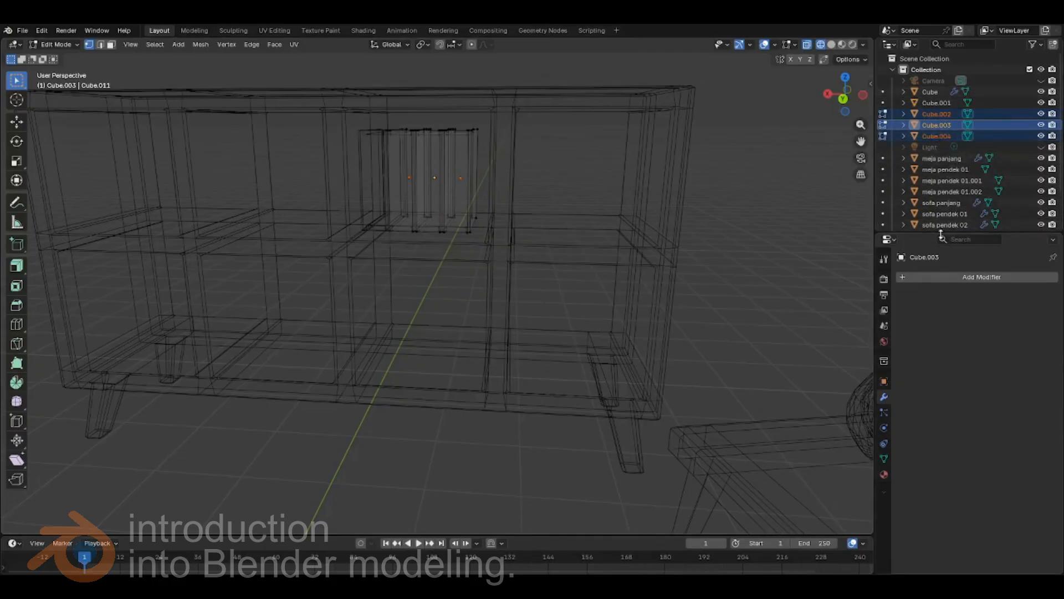
drag(945, 232, 948, 293)
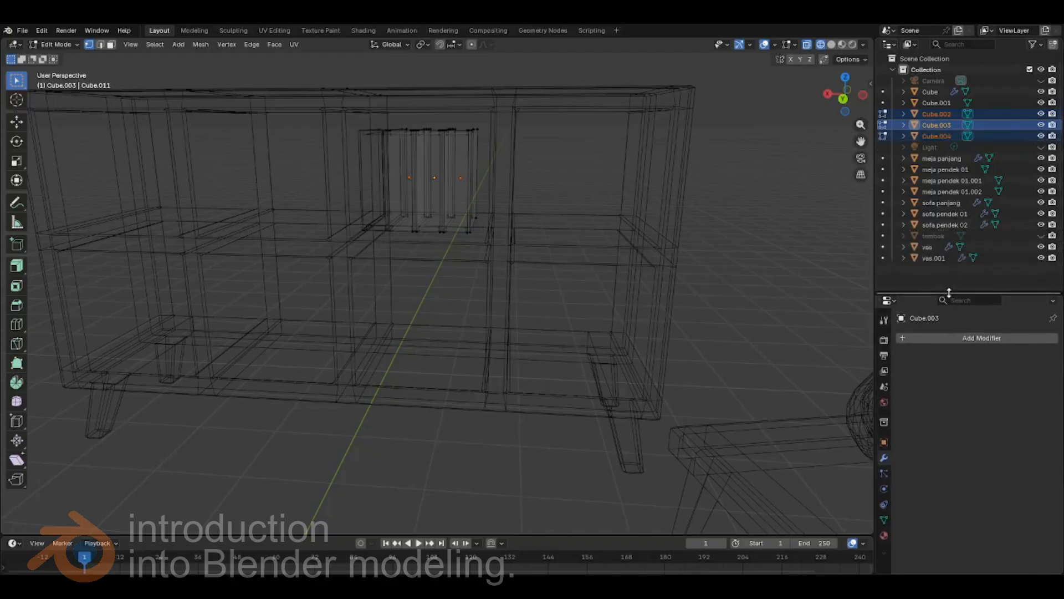
key(Tab)
click(724, 143)
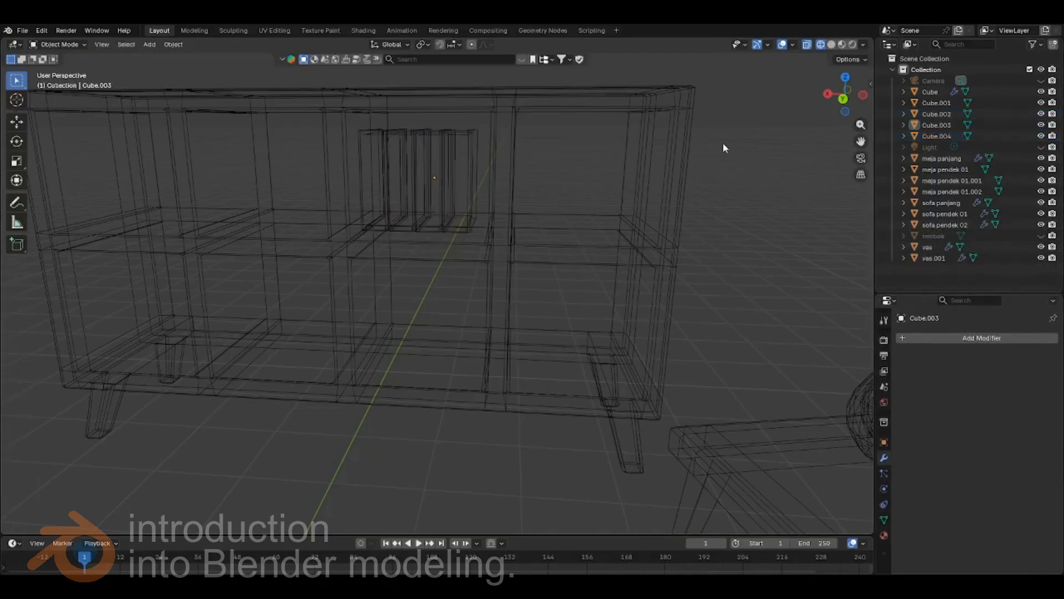
- Rename the cabinet object to rakBuku and hide it in the viewport
drag(685, 135, 742, 172)
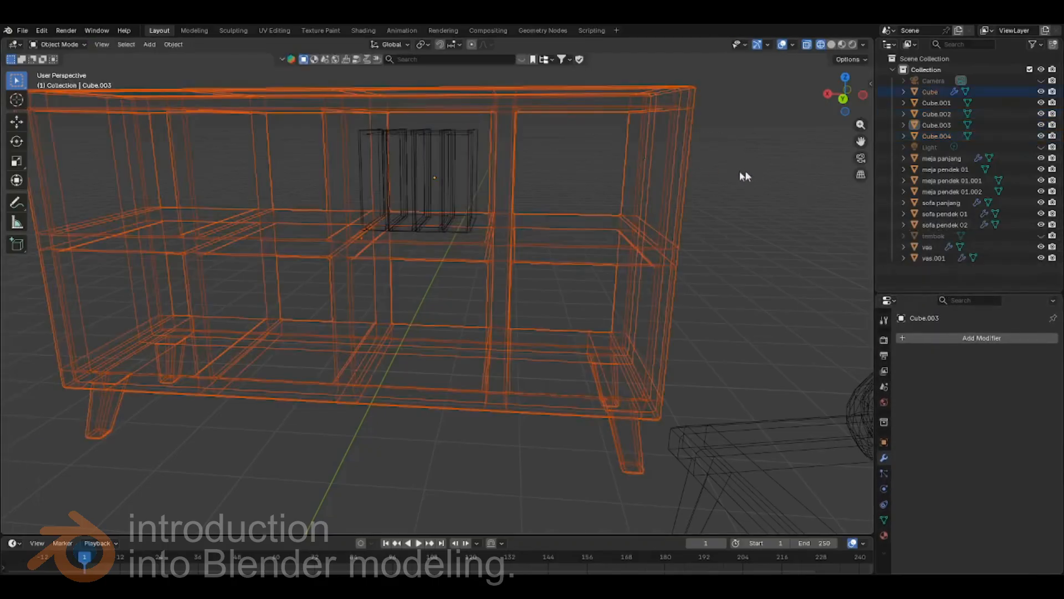
double_click(935, 90)
text(eakB)
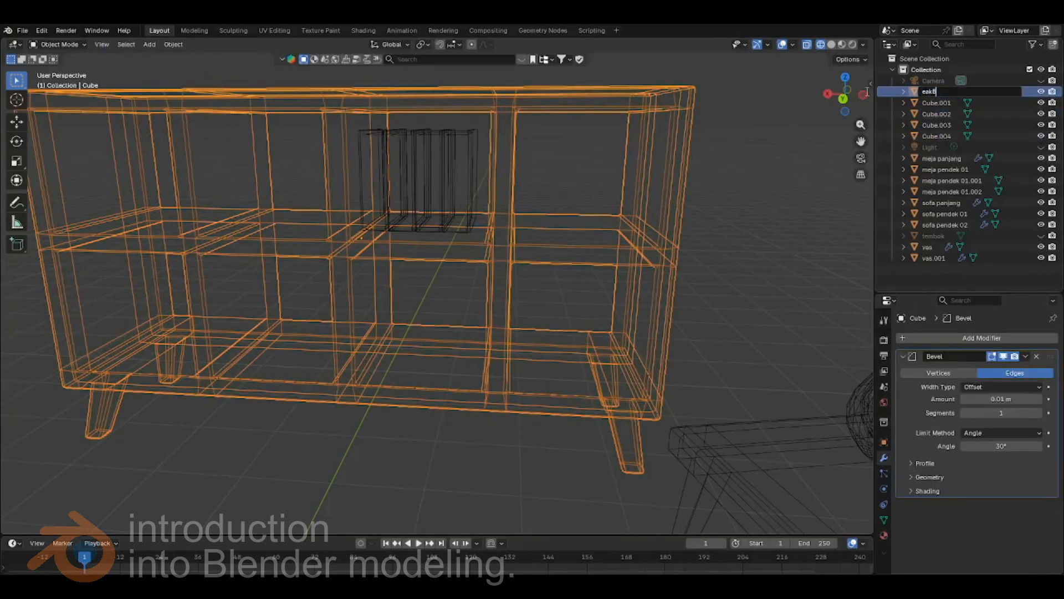
text(uku)
key(Return)
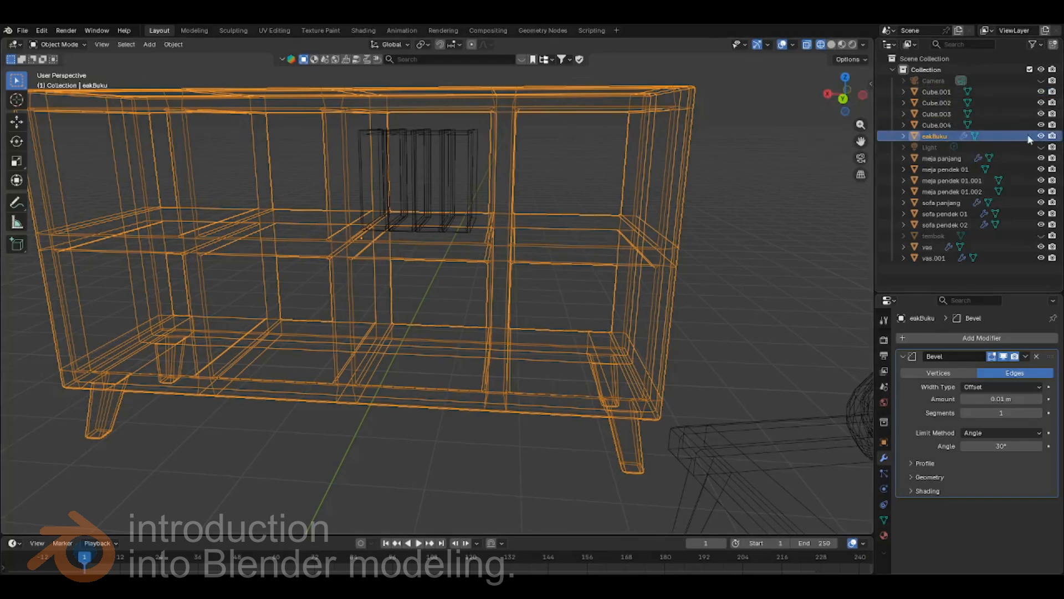
double_click(931, 135)
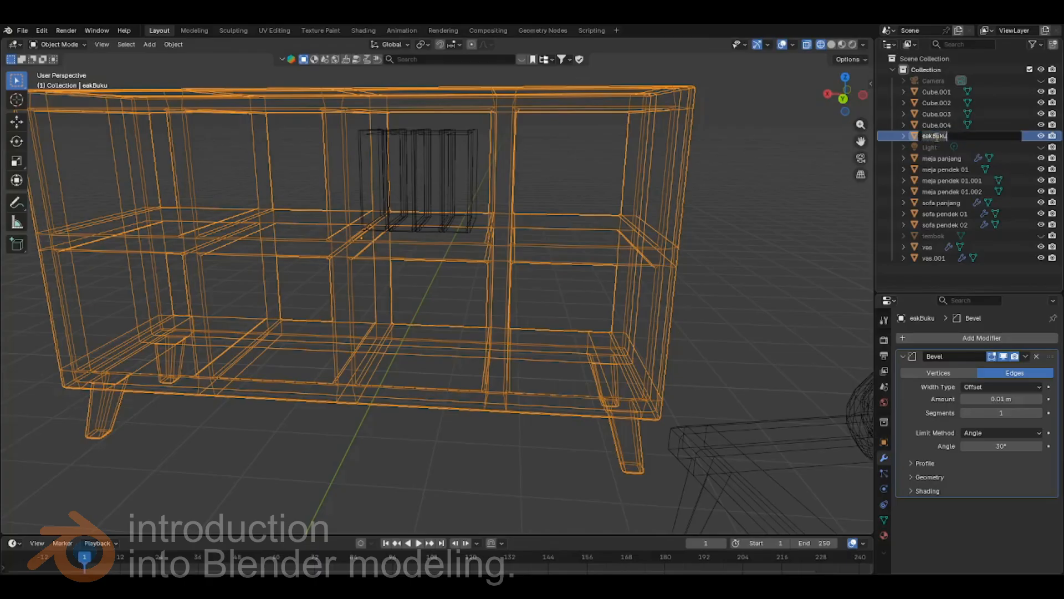
key(BackSpace)
text(r)
key(Return)
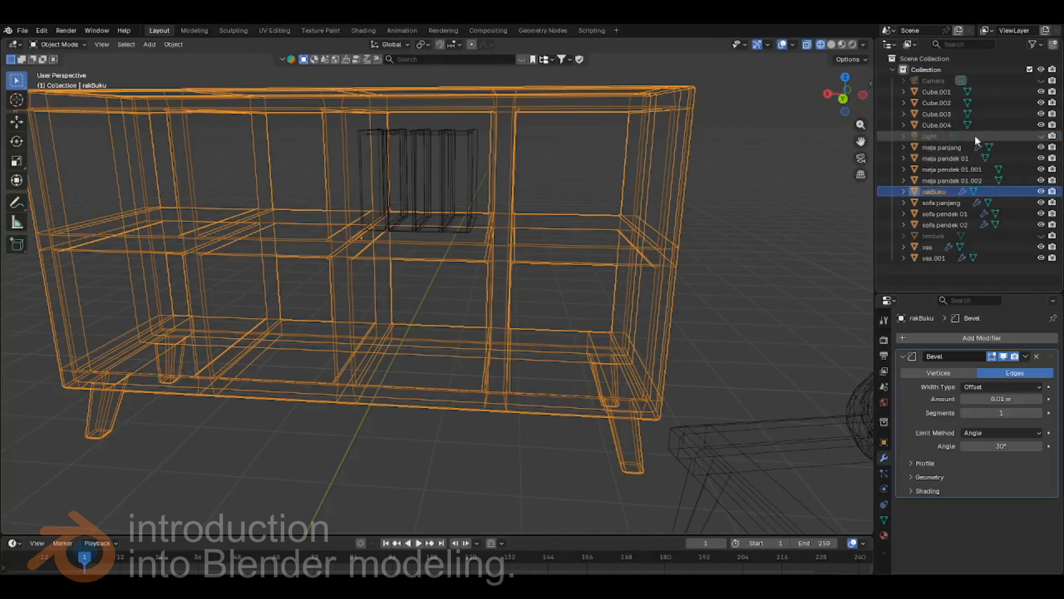
click(1042, 191)
- Lower all top vertices of Cube.002, Cube.003 and Cube.004 along Z so these books are shorter than the first
drag(510, 134, 409, 173)
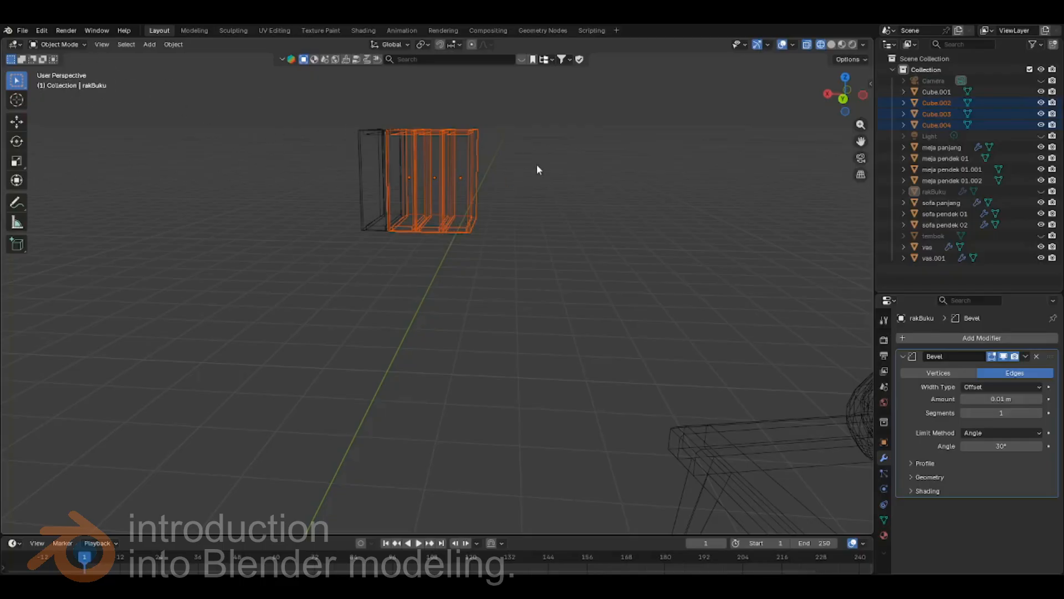
click(549, 158)
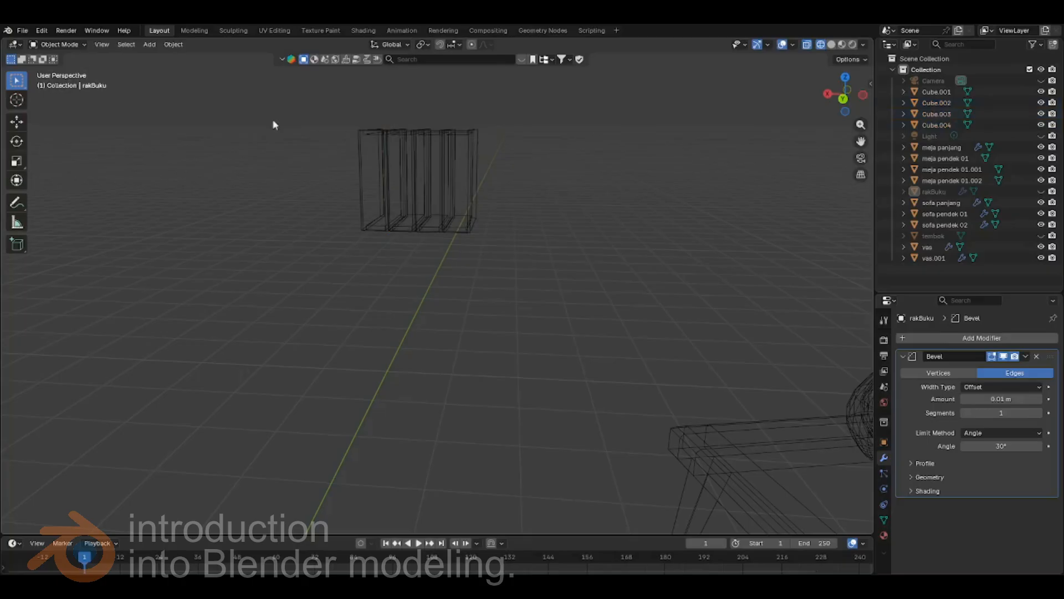
drag(489, 95, 410, 162)
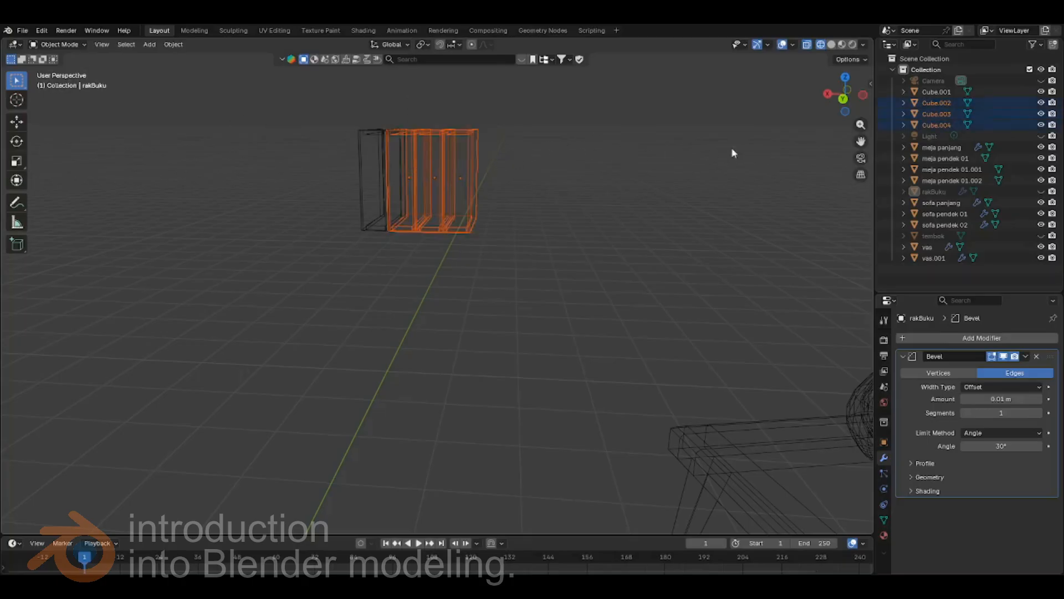
click(752, 147)
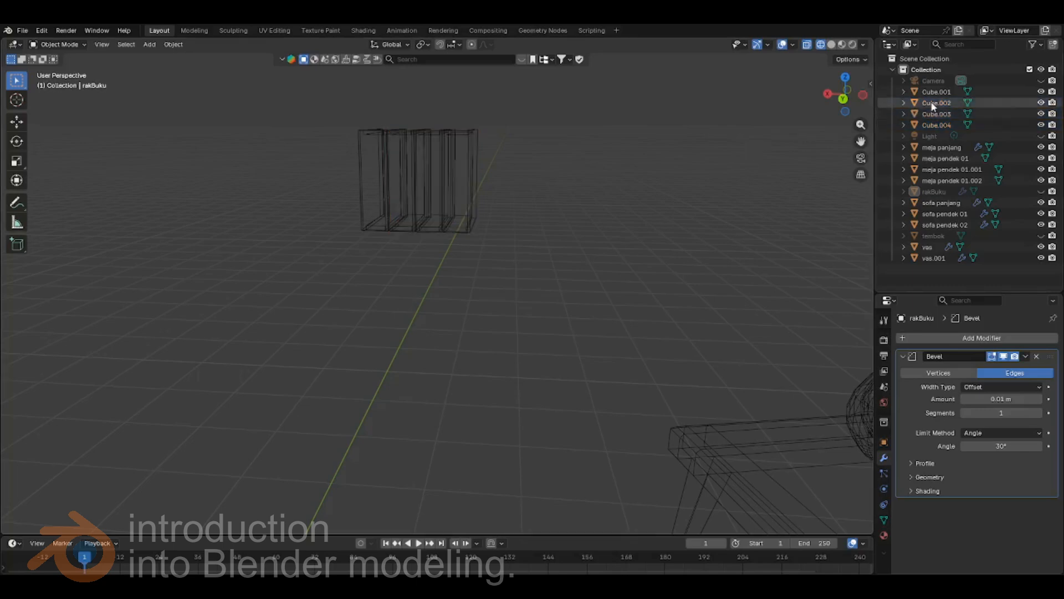
click(936, 103)
shift+click(940, 125)
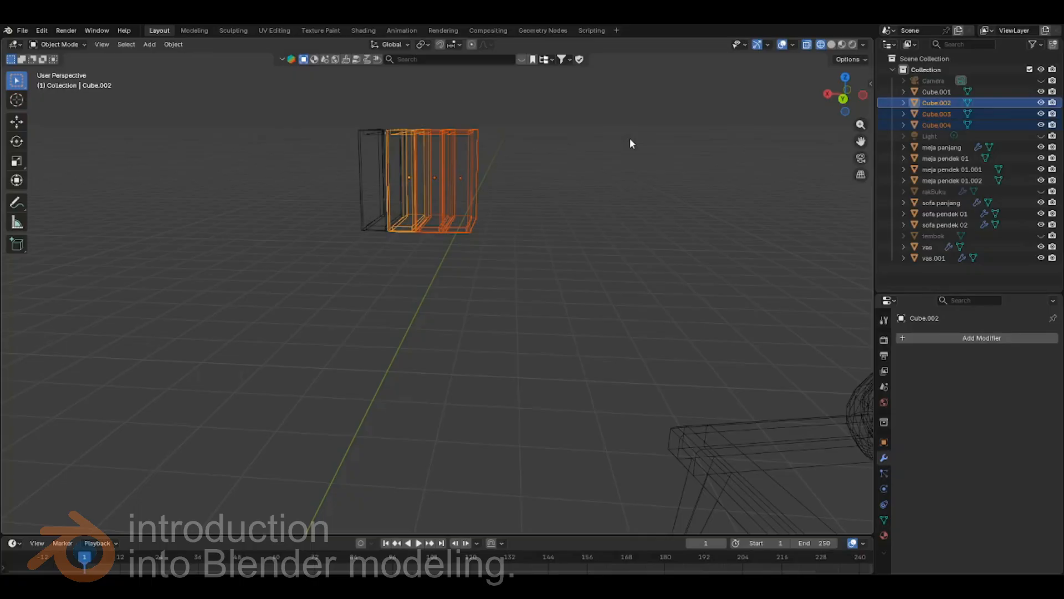
key(Tab)
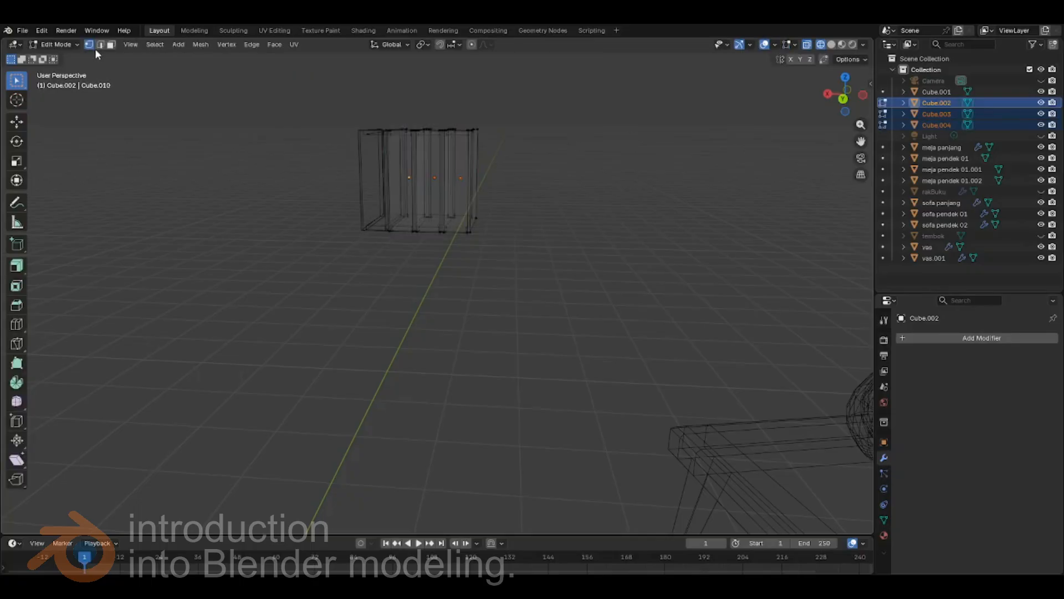
drag(536, 84, 382, 166)
key(g)
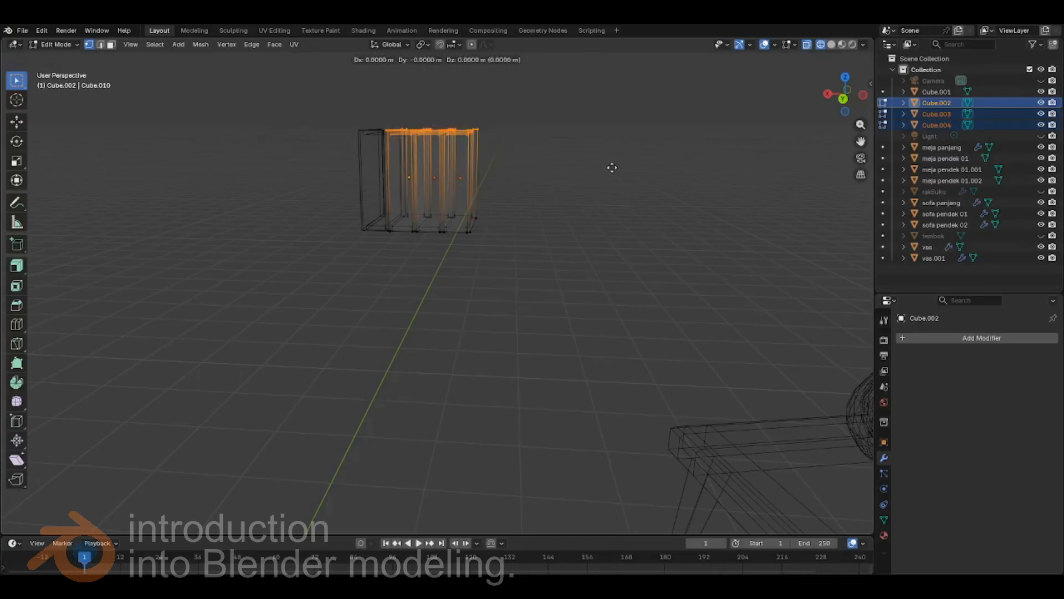
key(z)
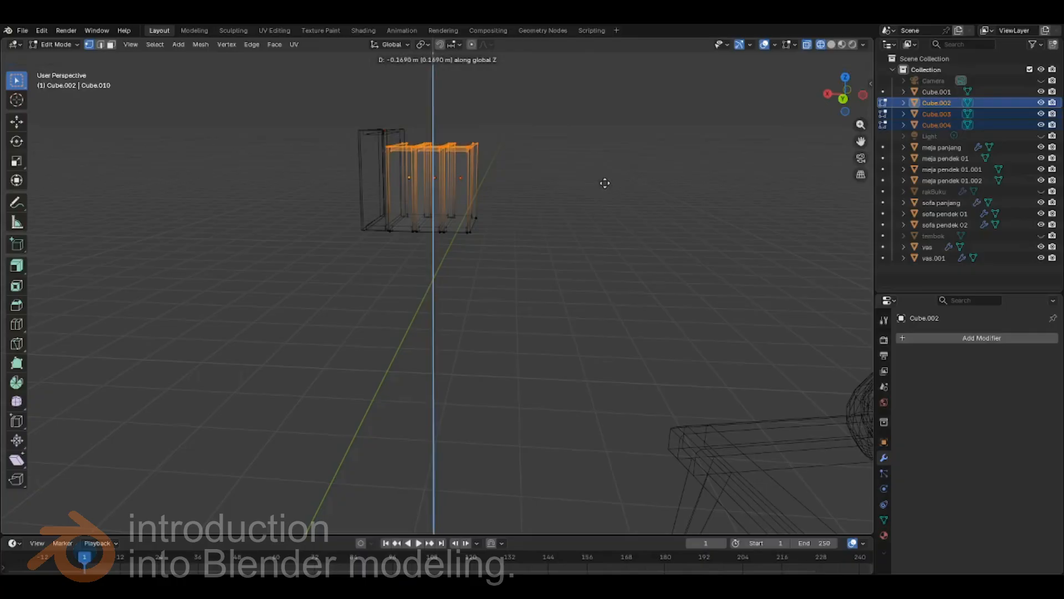
click(603, 193)
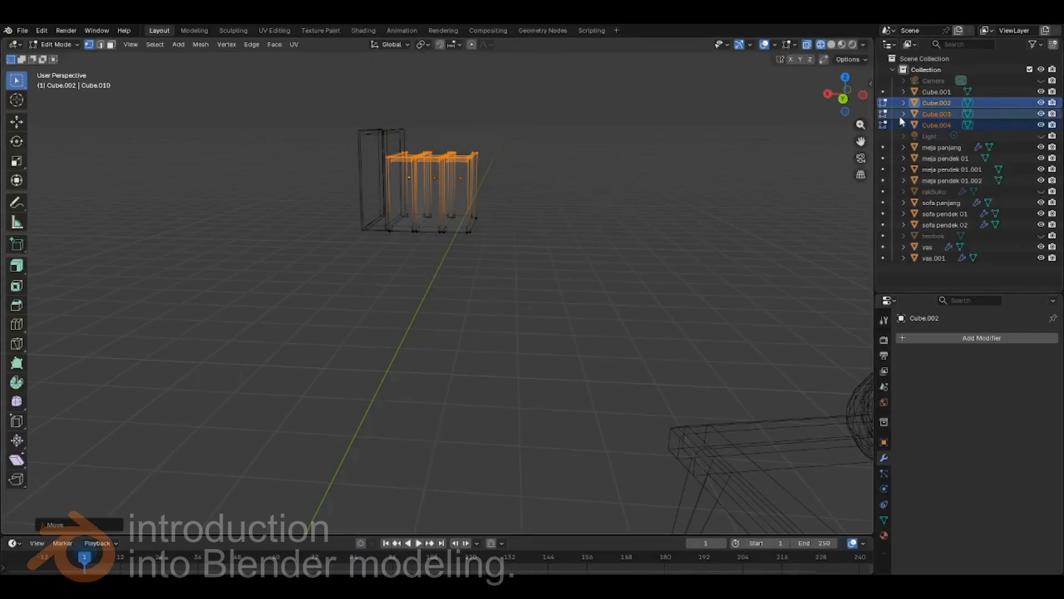
- Raise the top vertices of Cube.004 alone by about 0.2 m along Z to make this book taller
click(933, 114)
click(936, 125)
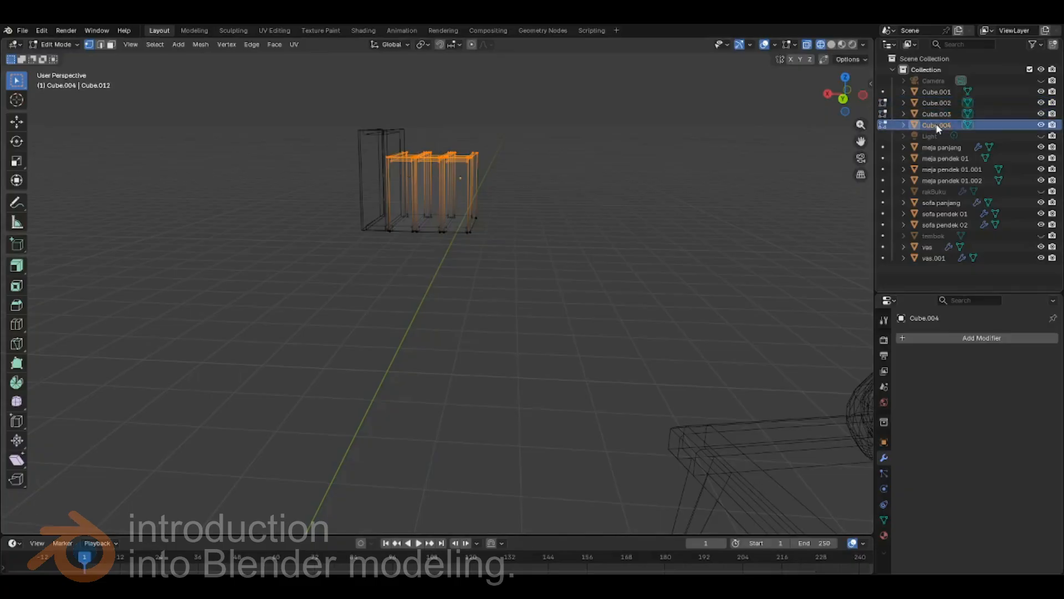
key(Tab)
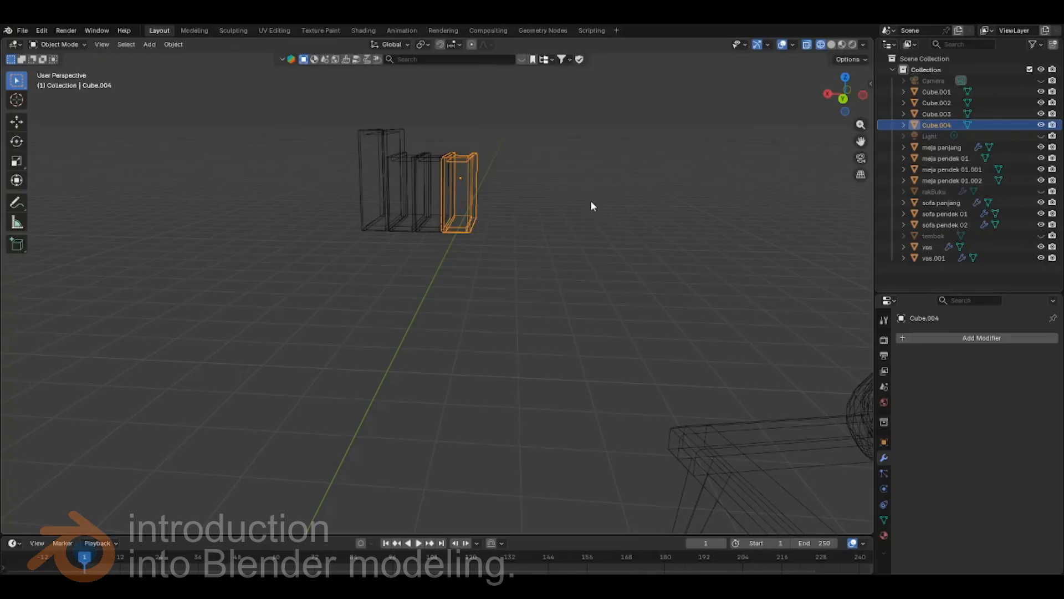
key(Tab)
drag(506, 134, 429, 164)
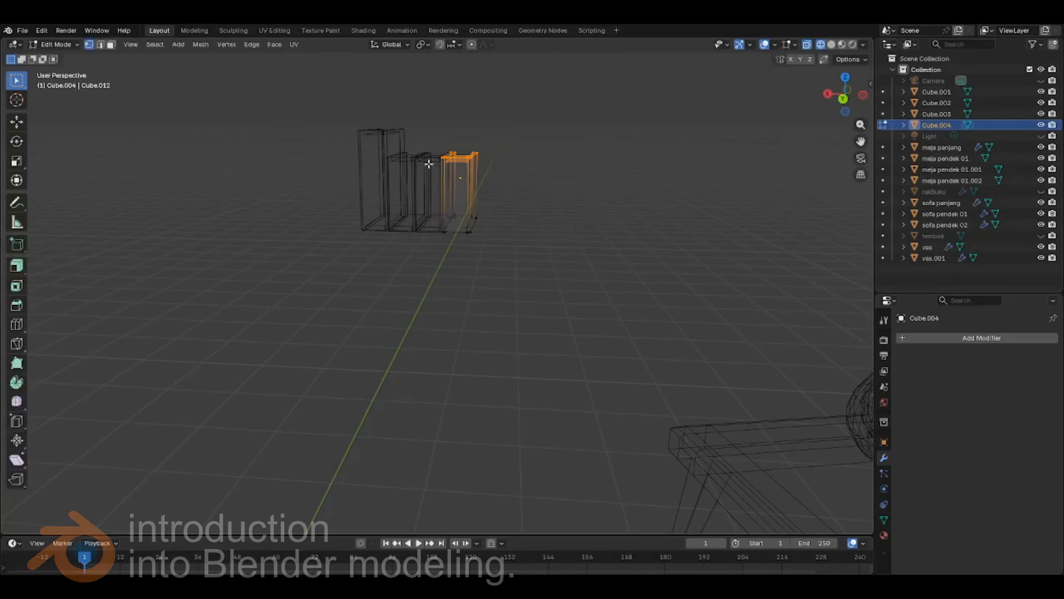
key(g)
key(z)
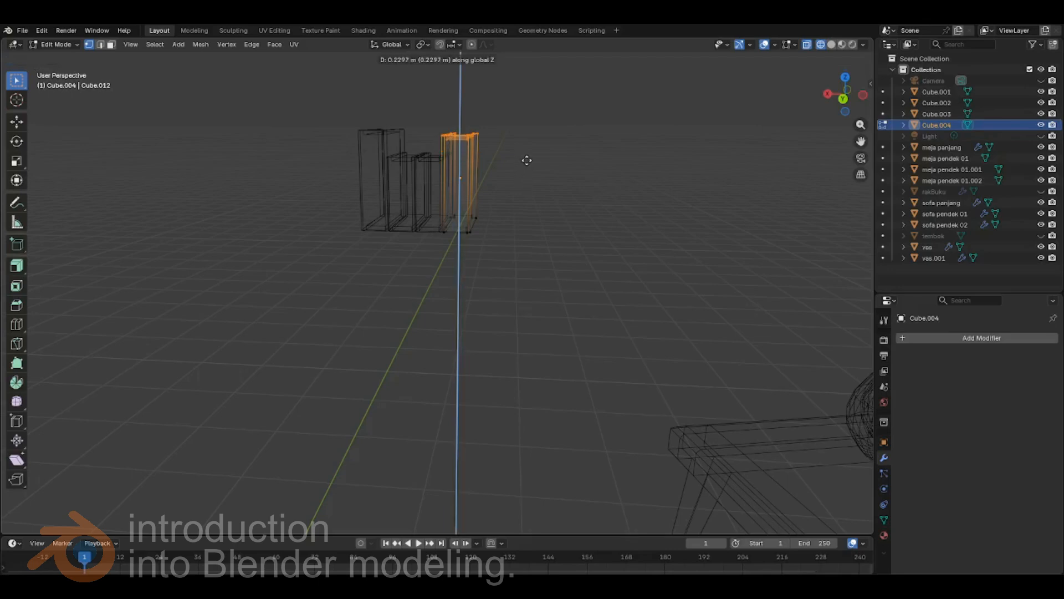
click(525, 164)
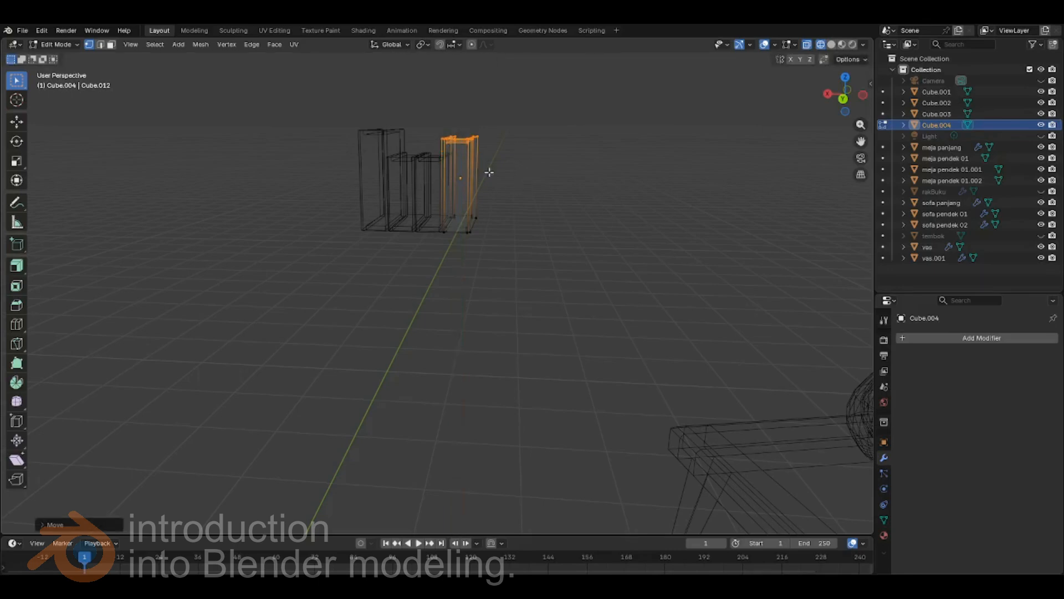
key(Tab)
- Raise the top vertices of Cube.003 by about 0.1 m along Z, keeping this book lower than Cube.004, and return to Object Mode
click(434, 155)
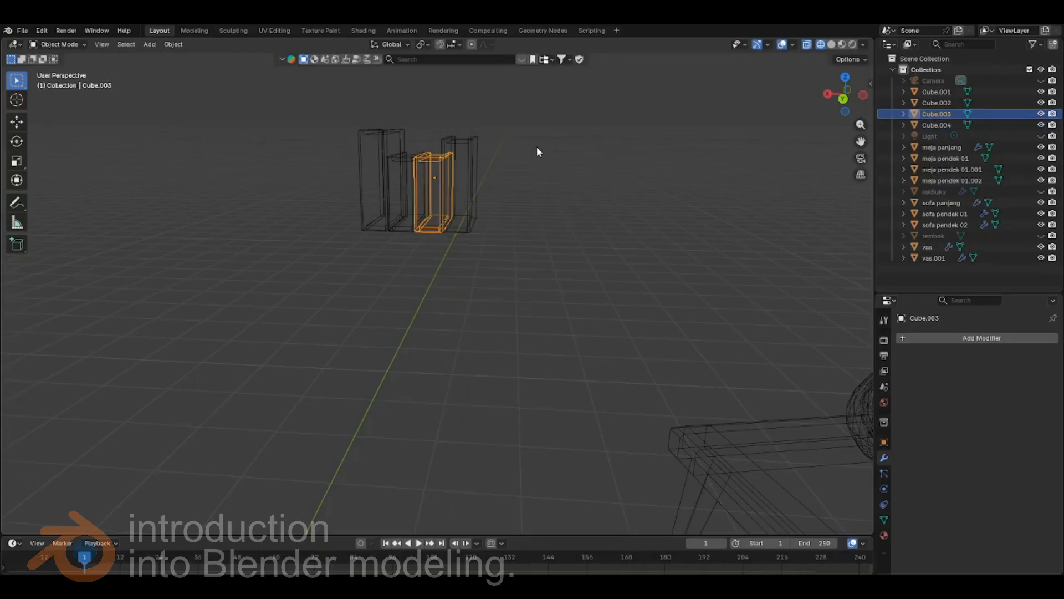
key(Tab)
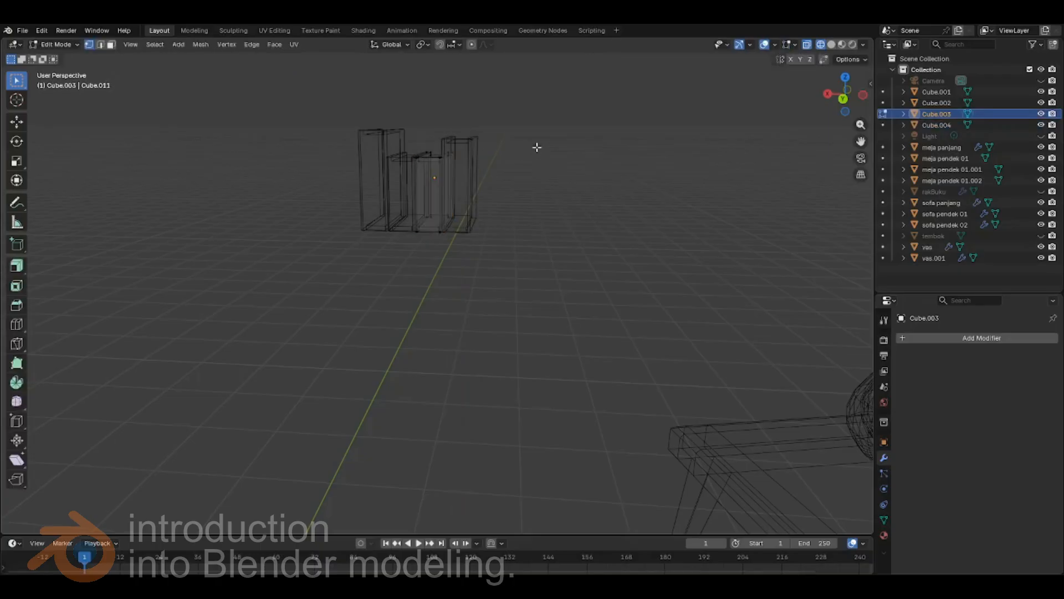
drag(529, 116, 401, 177)
key(g)
key(z)
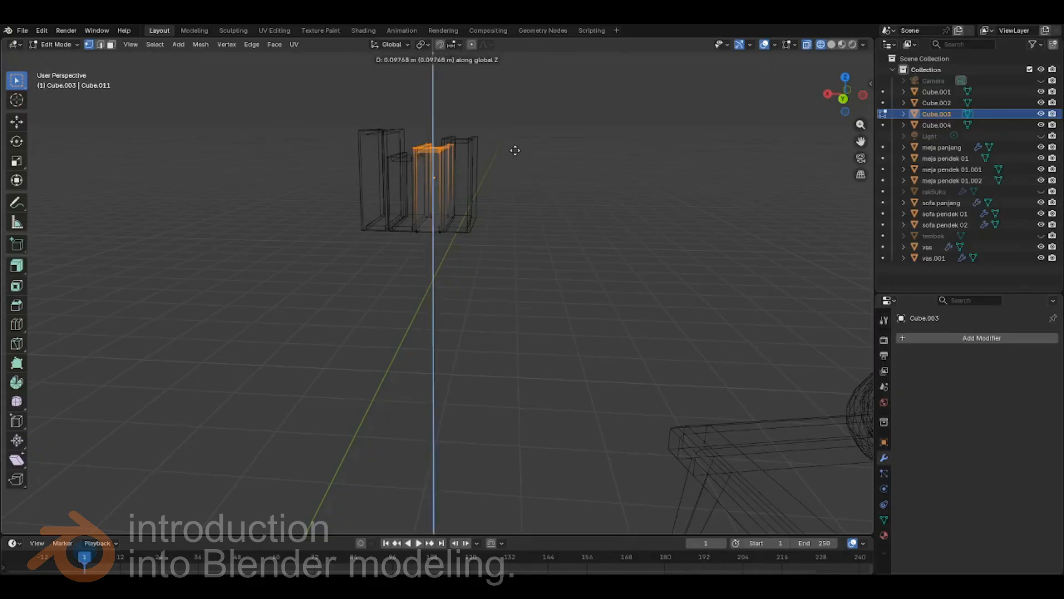
click(517, 151)
click(595, 163)
mouse_move(560, 257)
middle_down()
mouse_move(577, 238)
mouse_move(547, 241)
middle_up()
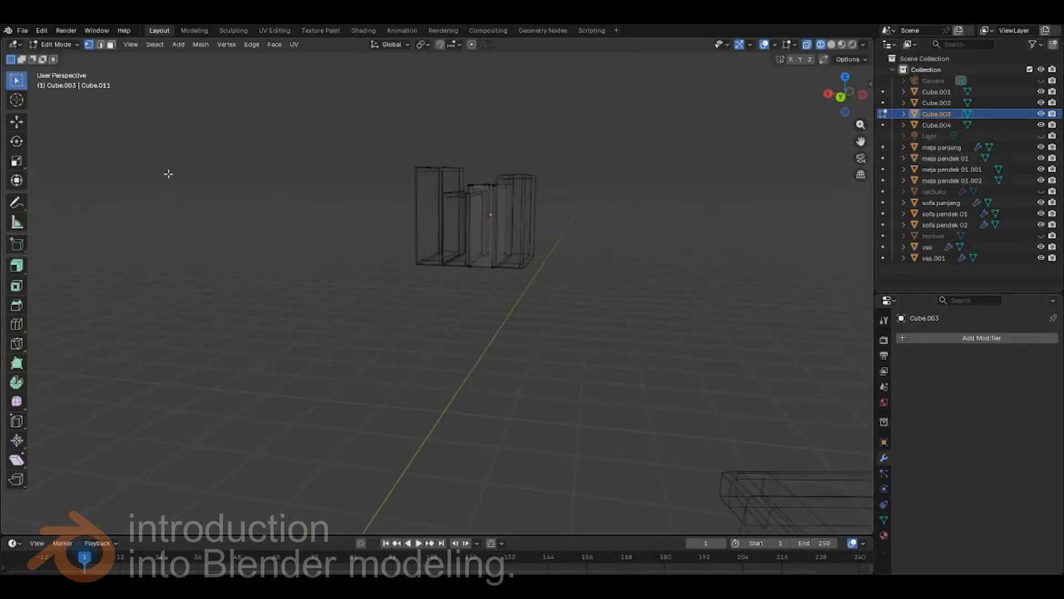
key(Tab)
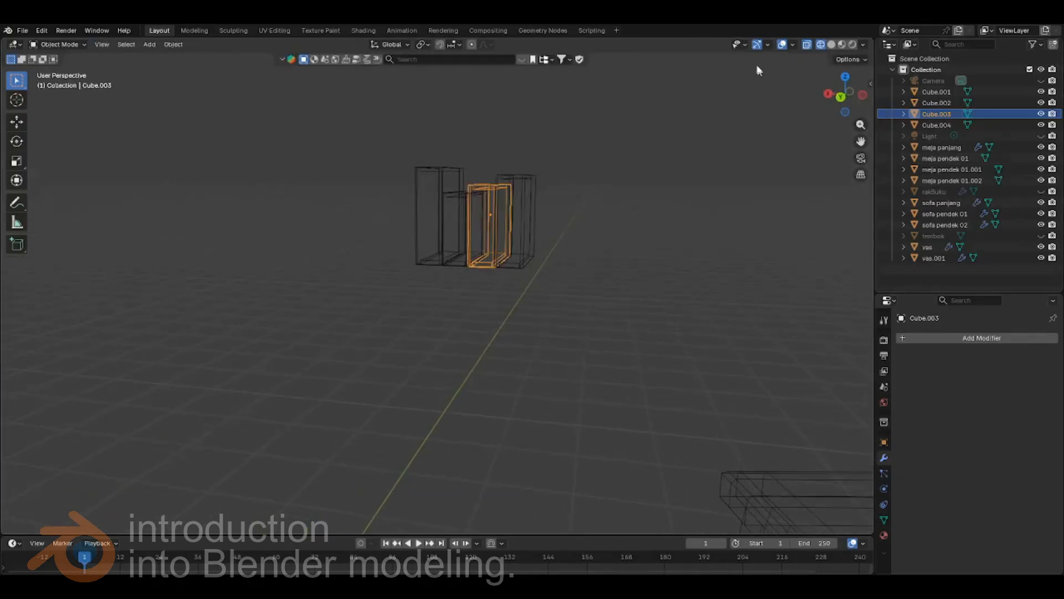
- Switch to solid shading without X-ray, unhide the rakBuku cabinet, and deselect everything
click(832, 44)
click(807, 44)
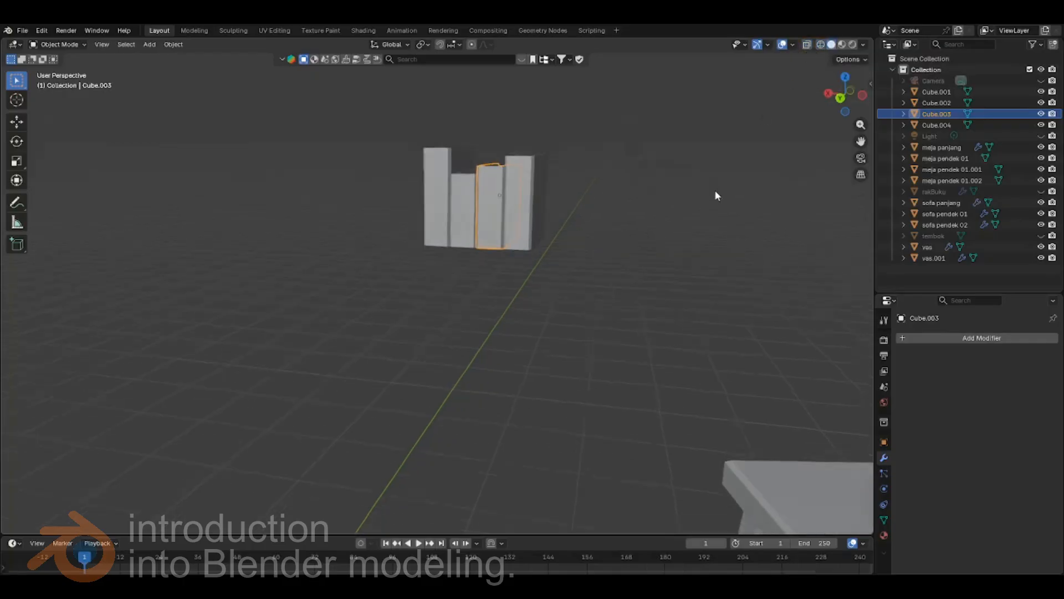
middle_drag(714, 191, 706, 198)
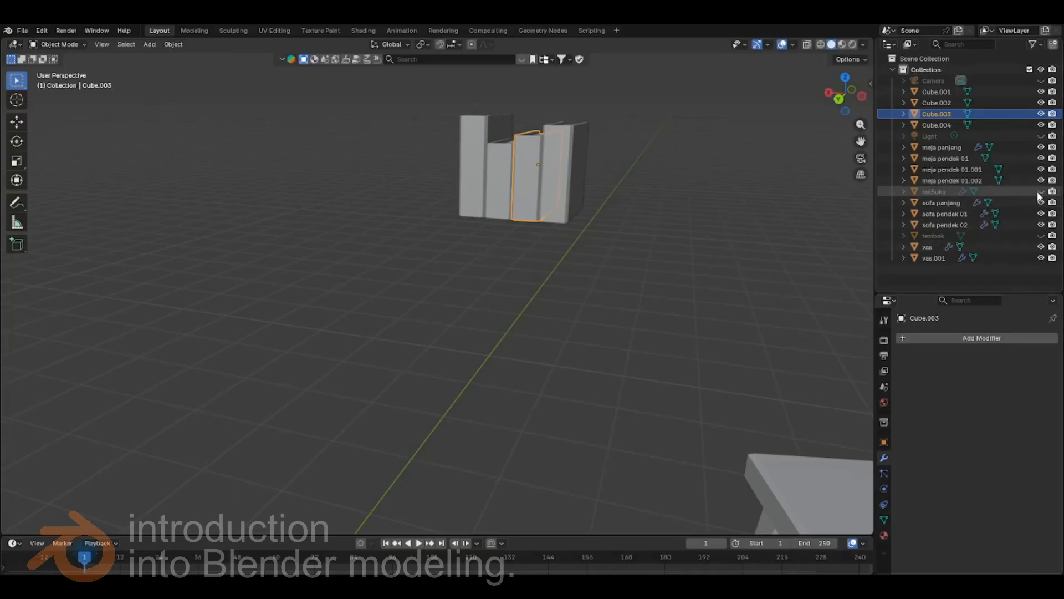
click(1040, 192)
scroll(471, 327, down, 2)
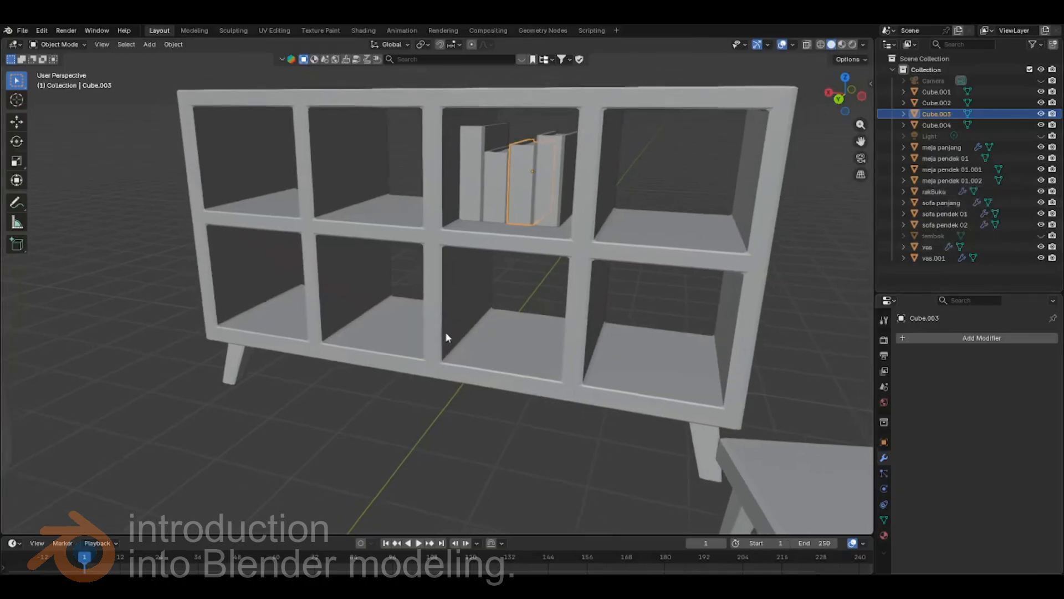
middle_drag(439, 294, 453, 276)
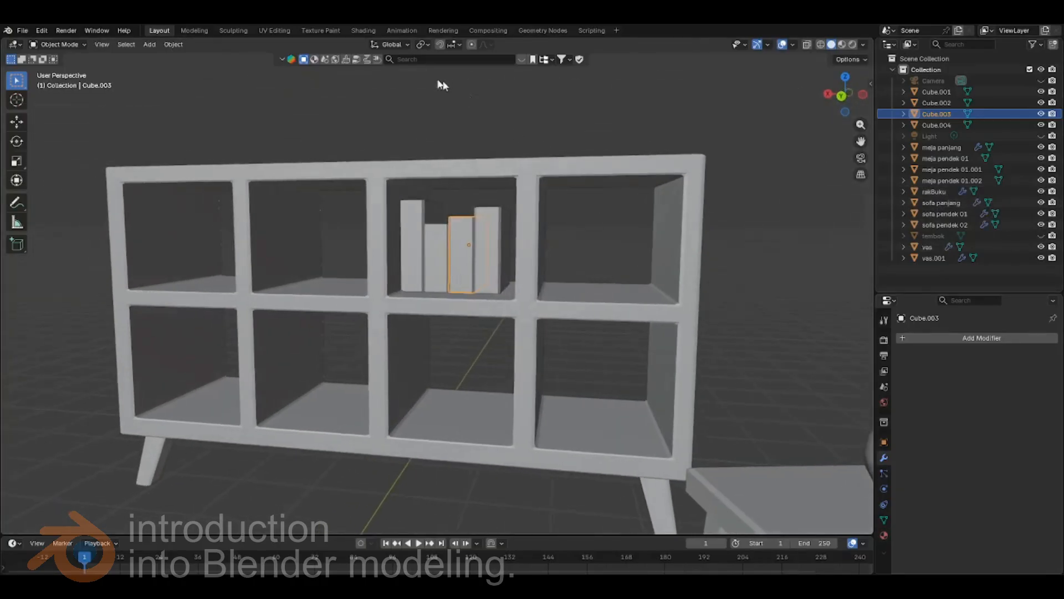
click(510, 105)
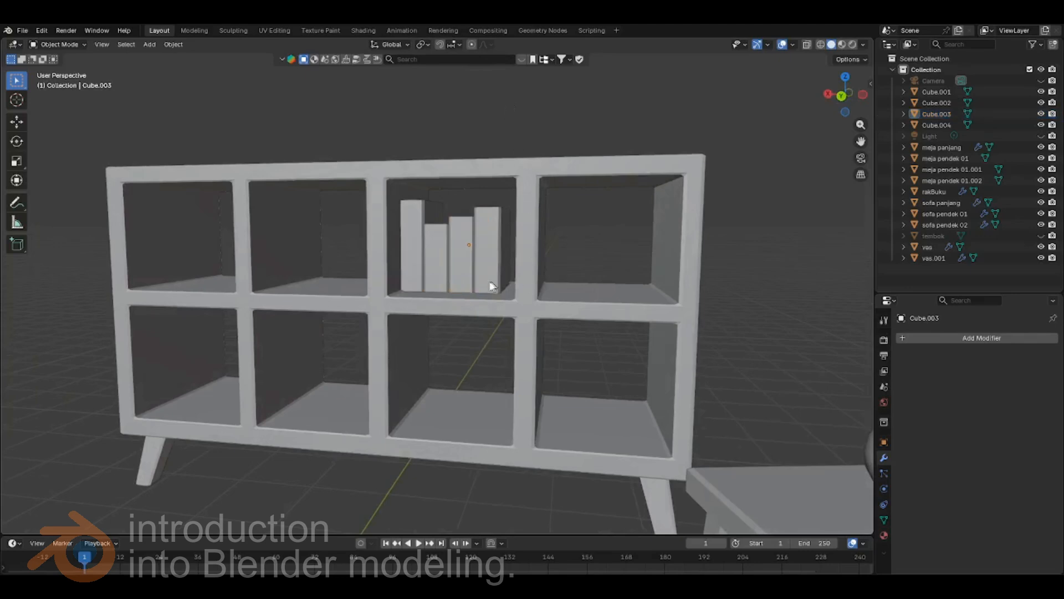
- Duplicate Cube.003 and Cube.004 together and place the copies along X in the empty upper compartment beside Cube.004
click(465, 261)
shift+click(501, 232)
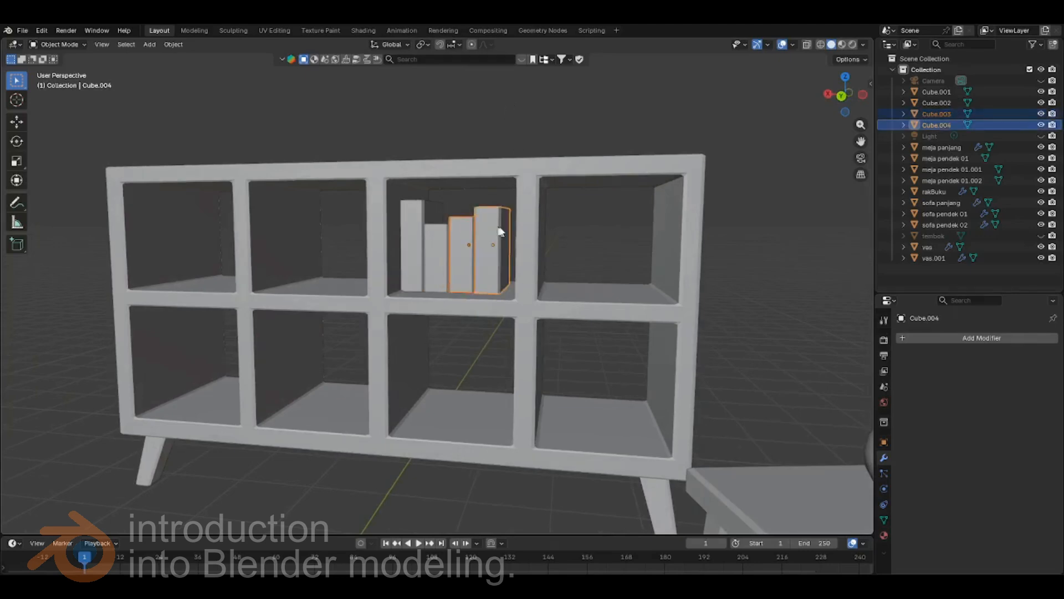
right_click(316, 116)
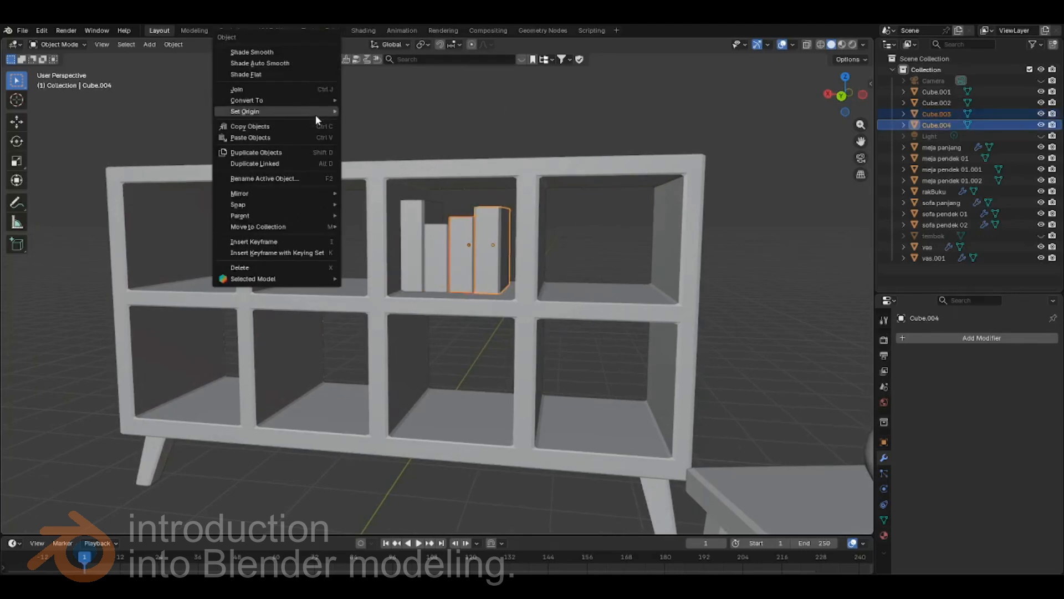
click(282, 151)
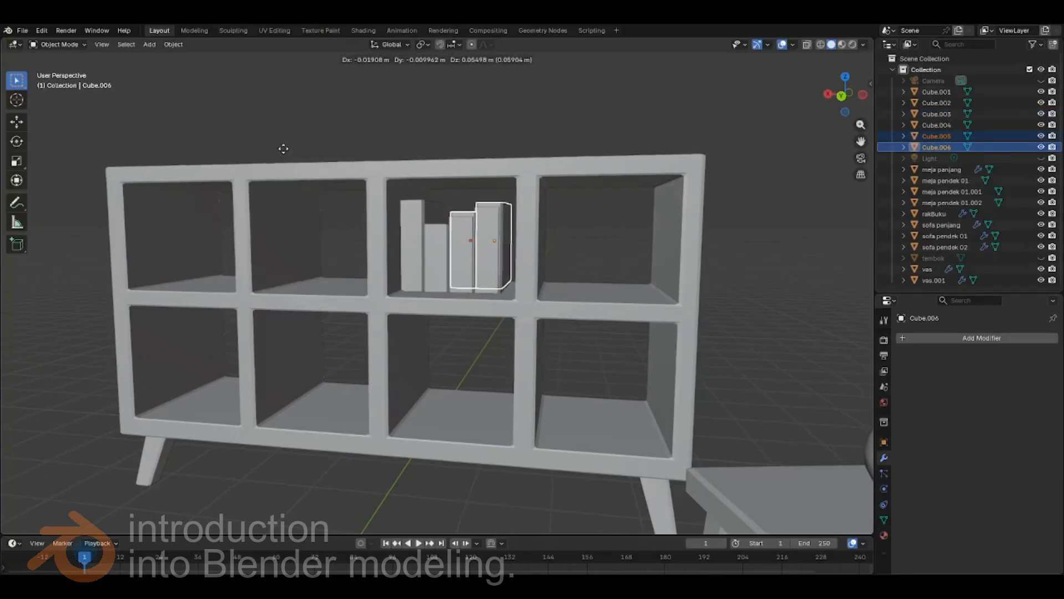
key(x)
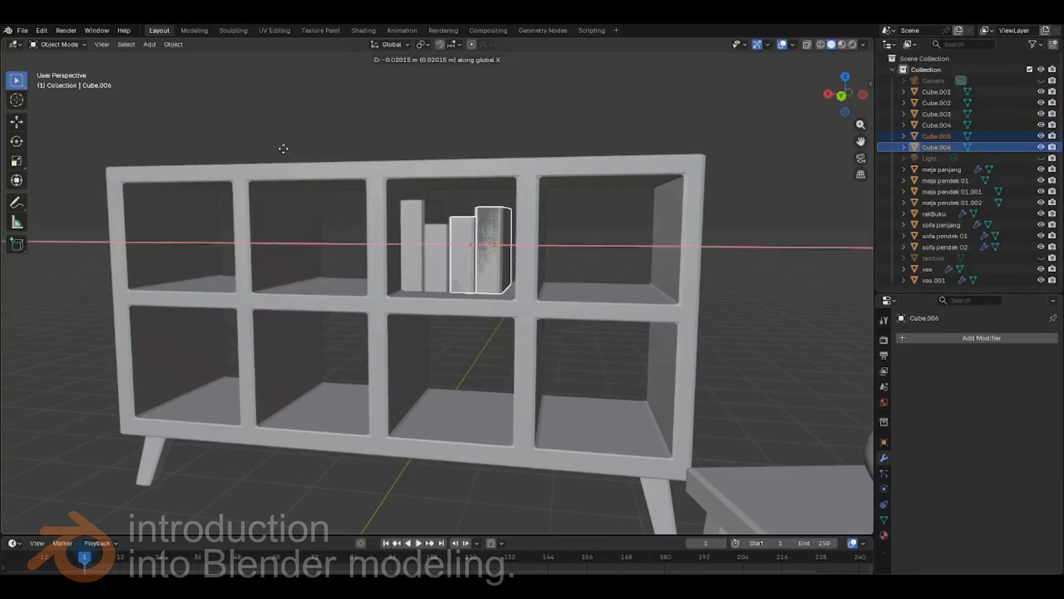
click(368, 155)
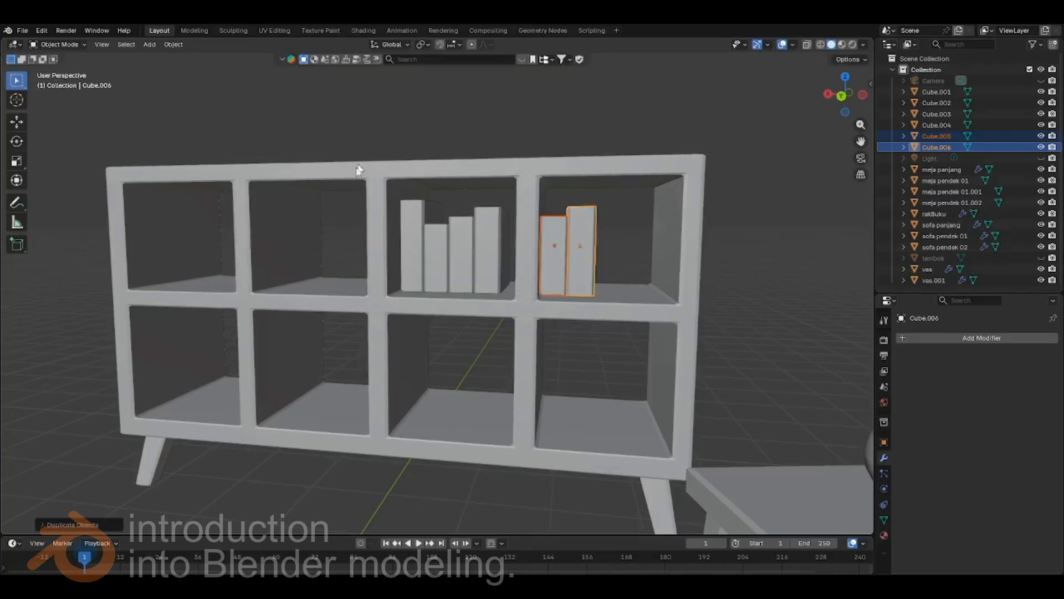
- Duplicate Cube.001, Cube.002 and Cube.003 together and place the copies along X in the upper compartment on the other side, then deselect them
click(467, 256)
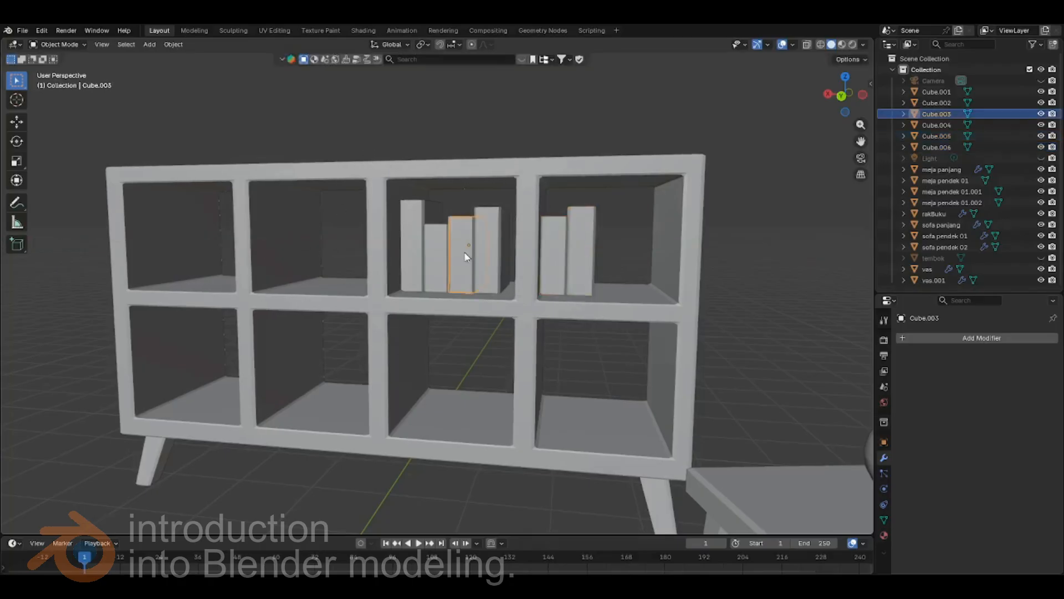
shift+click(415, 227)
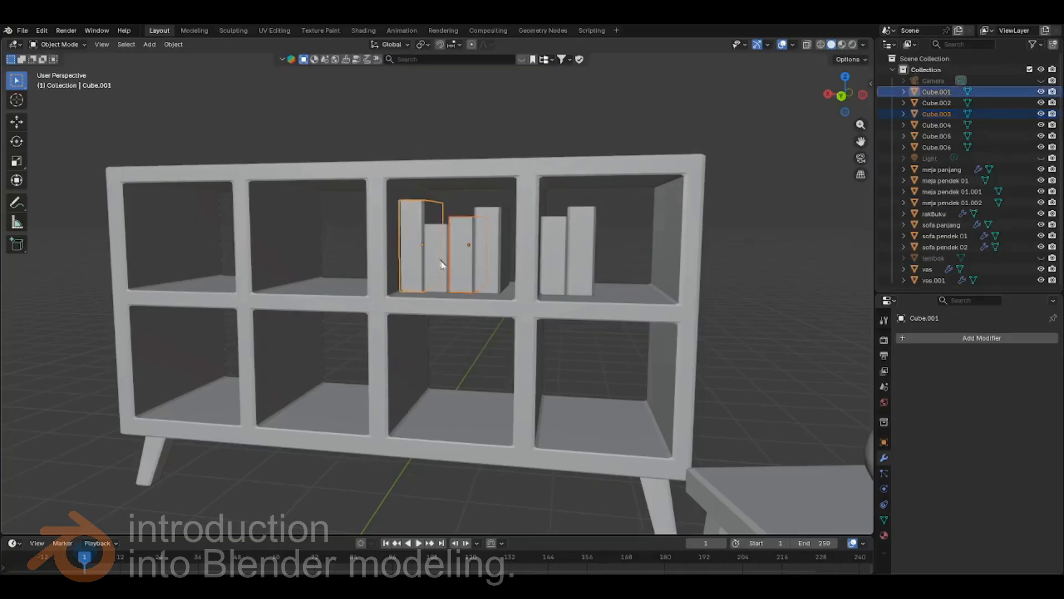
shift+click(444, 285)
right_click(450, 165)
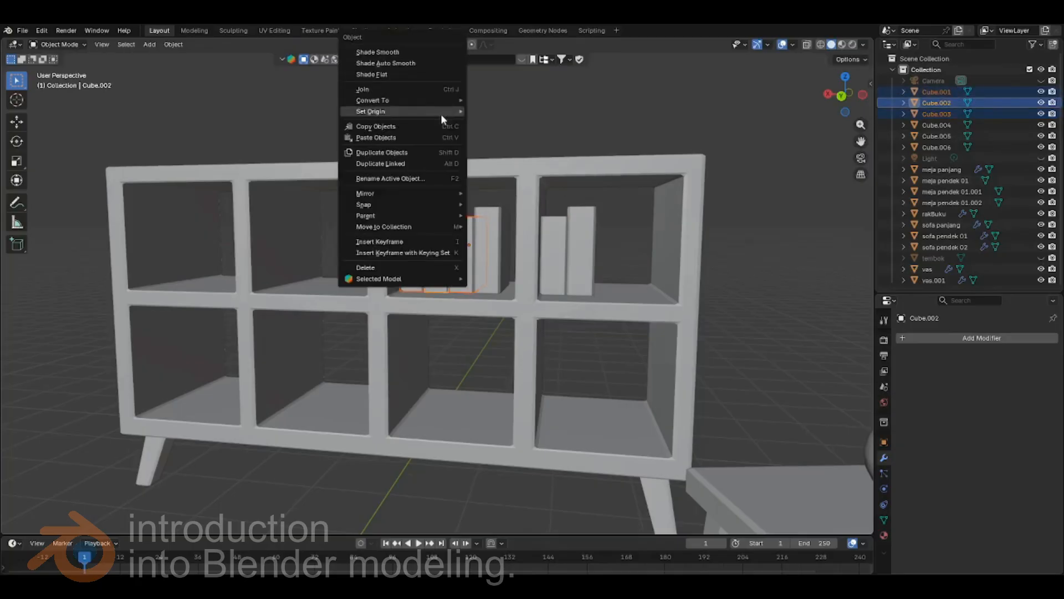
click(415, 152)
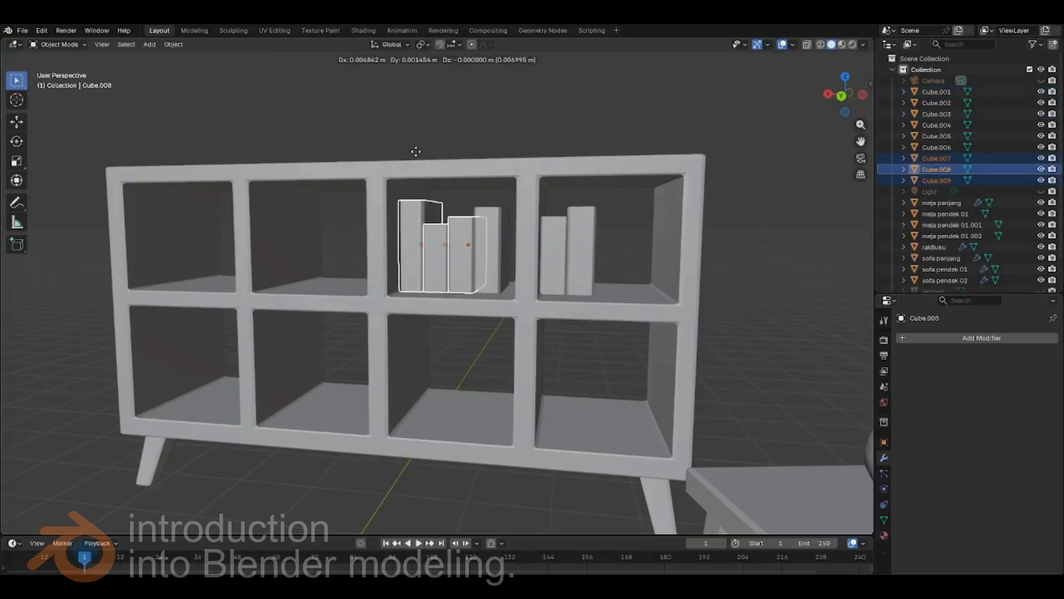
key(x)
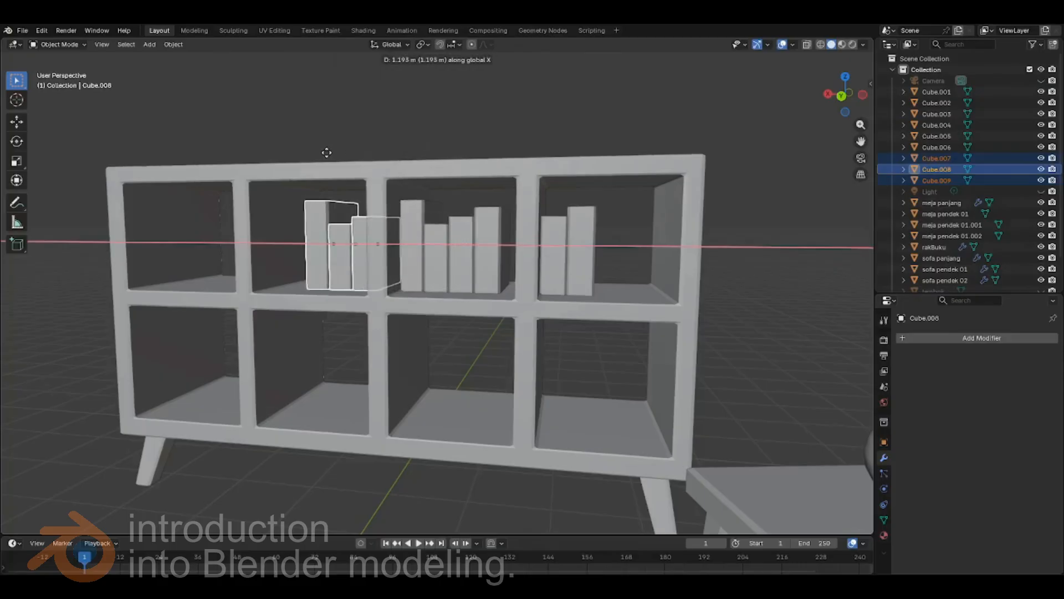
click(320, 151)
middle_drag(424, 207, 443, 205)
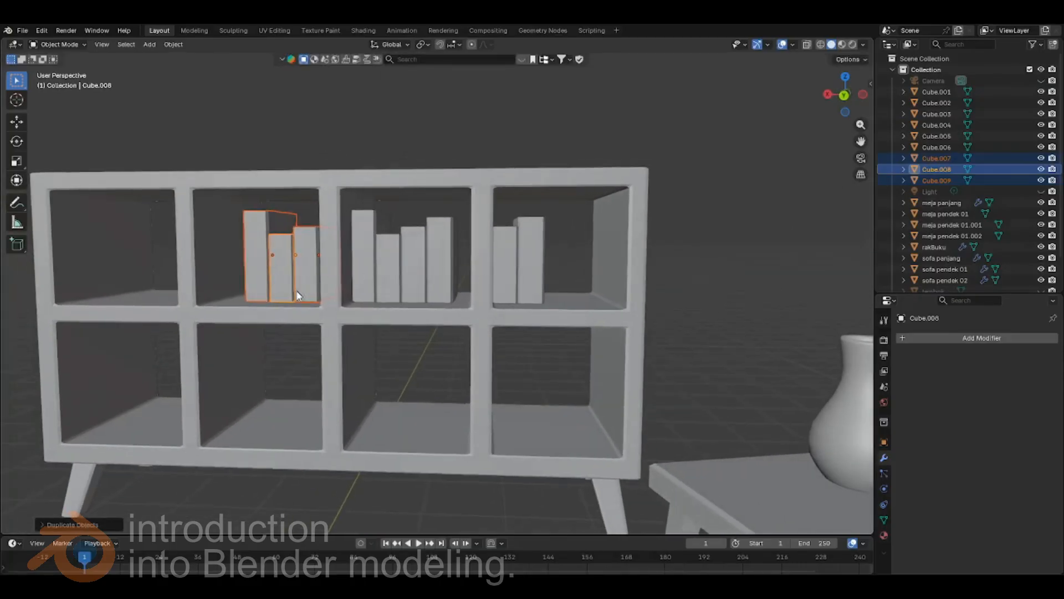
click(561, 258)
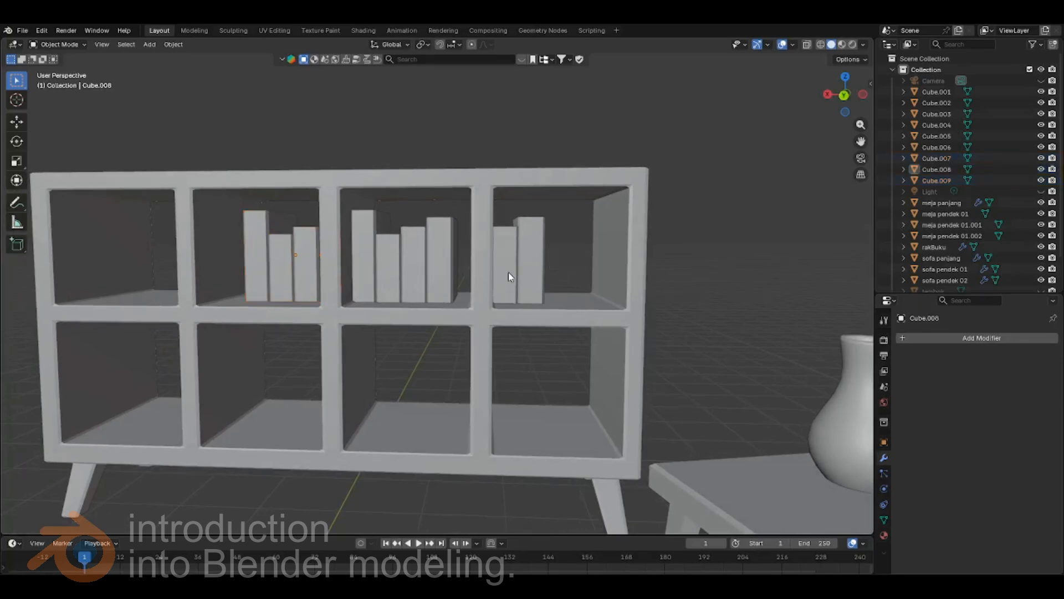
- Duplicate Cube.005 and Cube.006 in place and move the copies down about 1.6 m along Z into the compartment below
click(508, 271)
shift+click(530, 271)
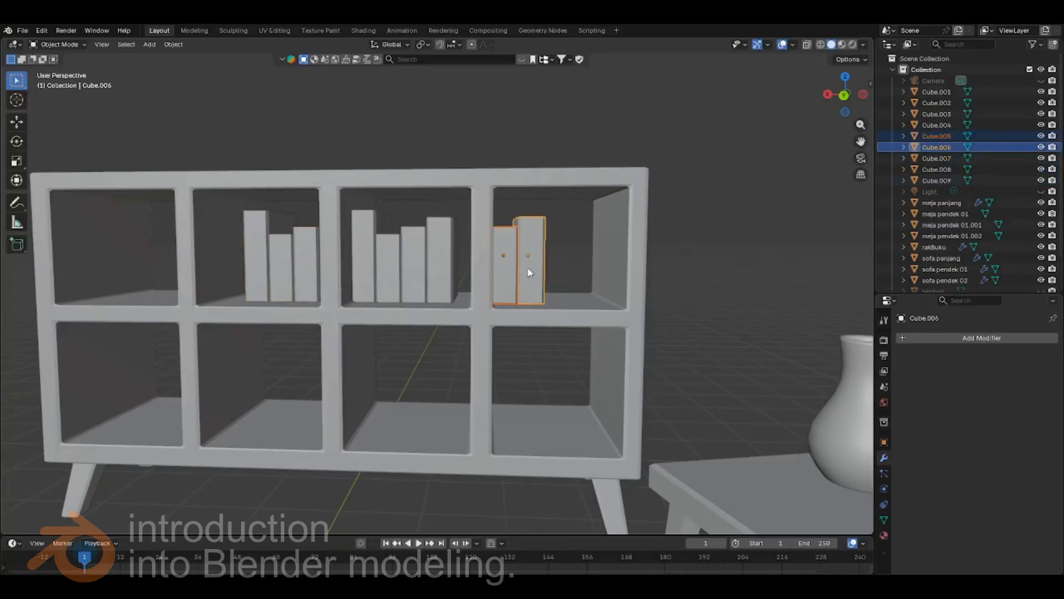
right_click(469, 154)
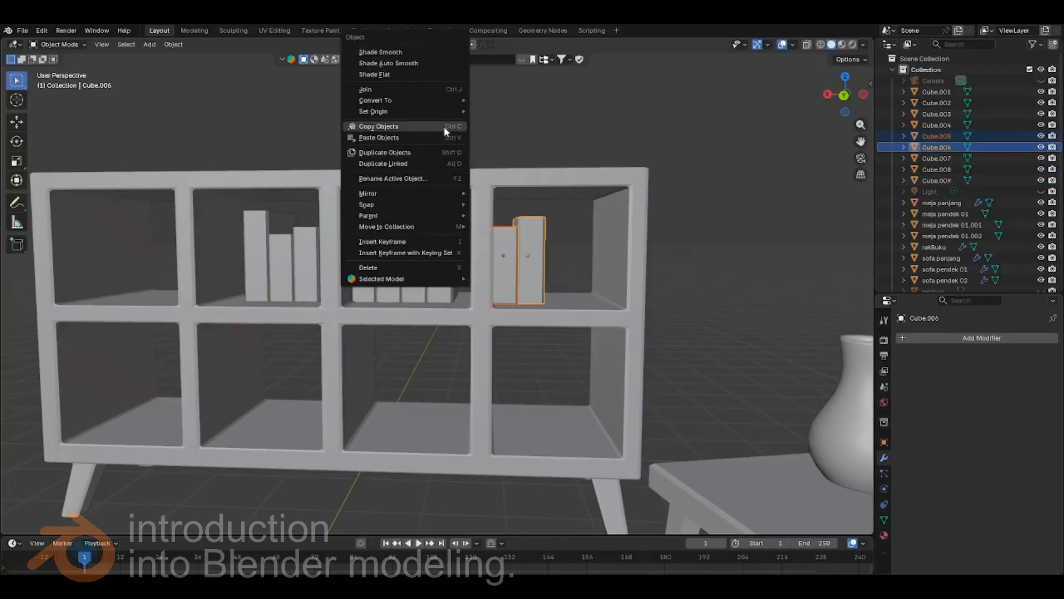
click(412, 151)
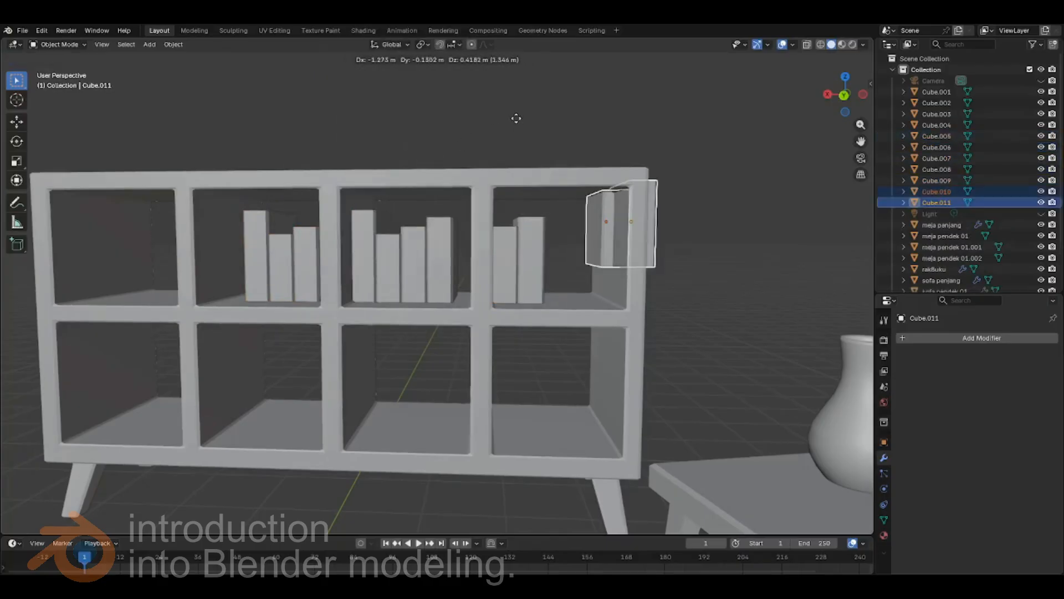
right_click(515, 117)
key(g)
key(z)
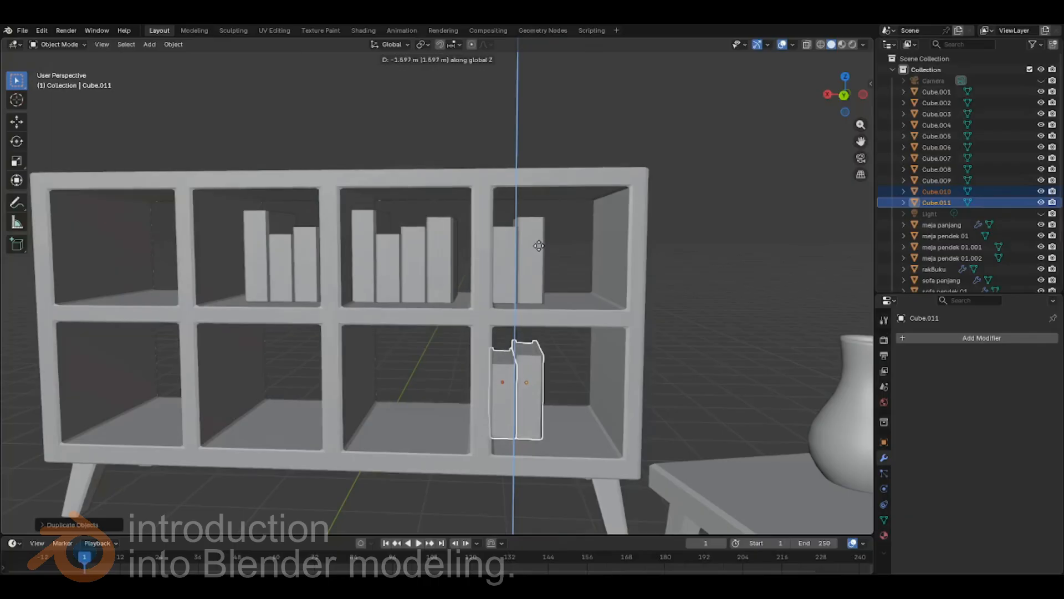
click(537, 248)
- Move the two copied books about 0.8 m along negative X to the outer side of the lower compartment, then deselect them
middle_drag(748, 349, 726, 342)
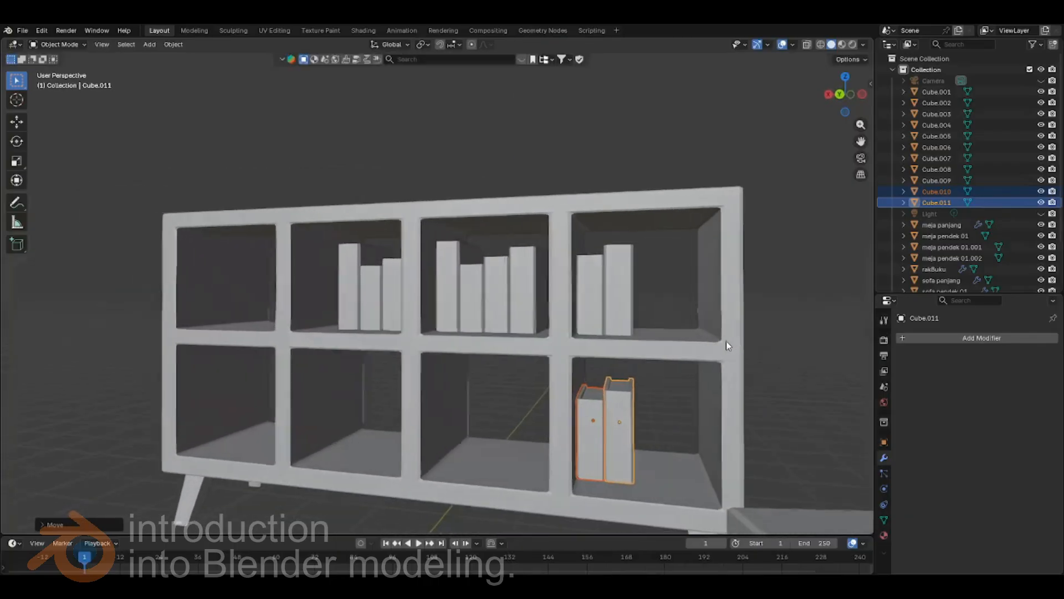
scroll(461, 306, down, 1)
key(g)
key(x)
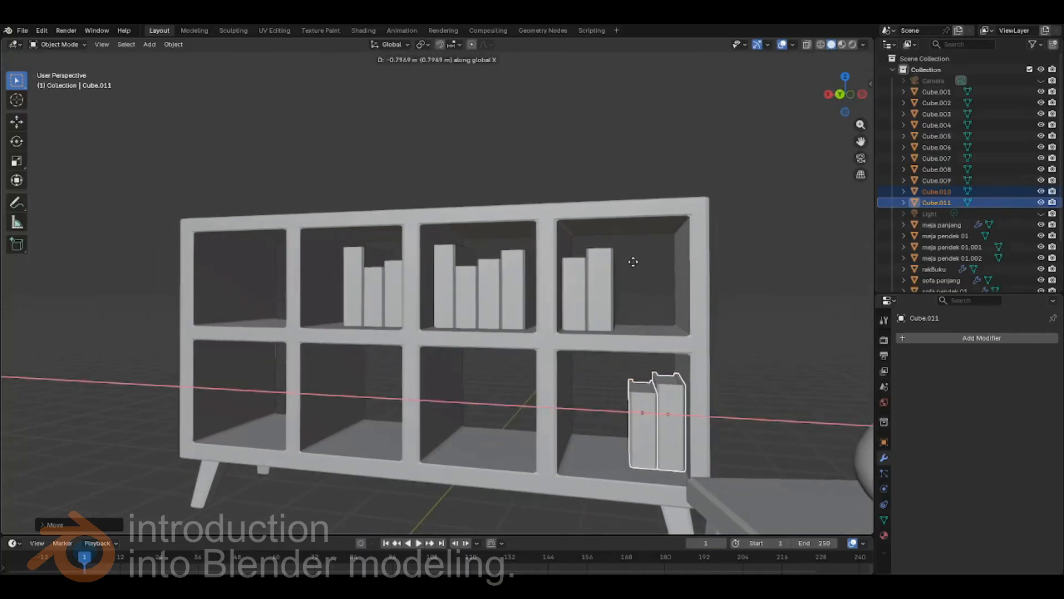
click(635, 267)
click(771, 398)
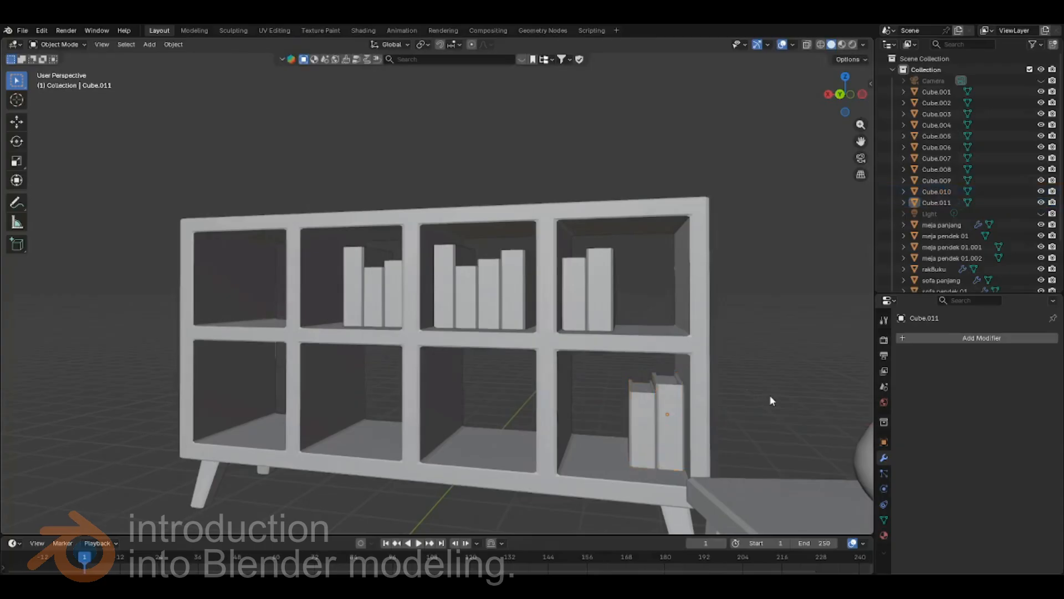
- Duplicate Cube.010 and place the copy along X on its open side in the lower compartment
click(646, 446)
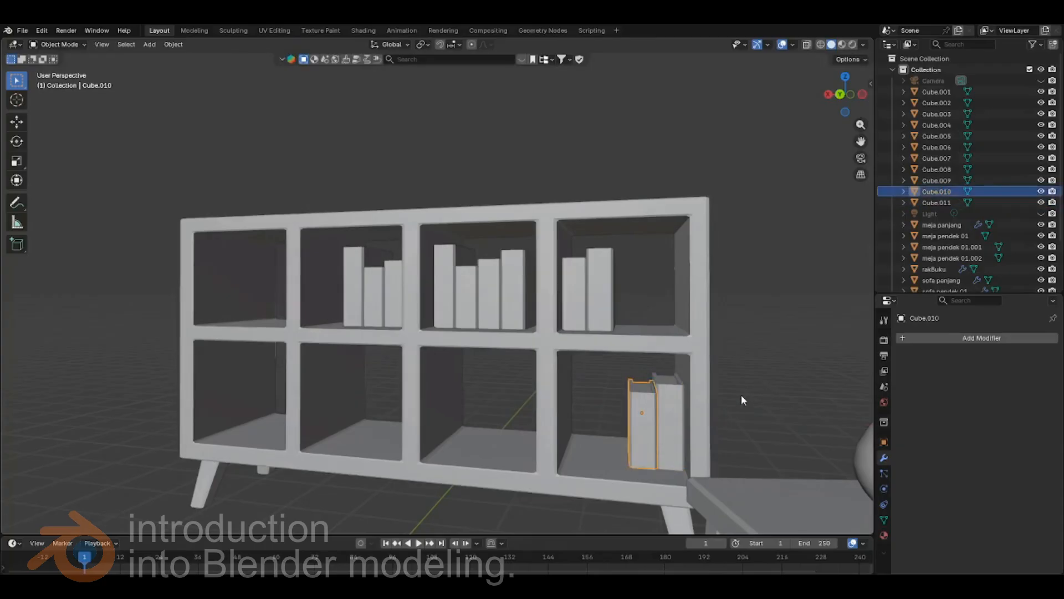
right_click(751, 308)
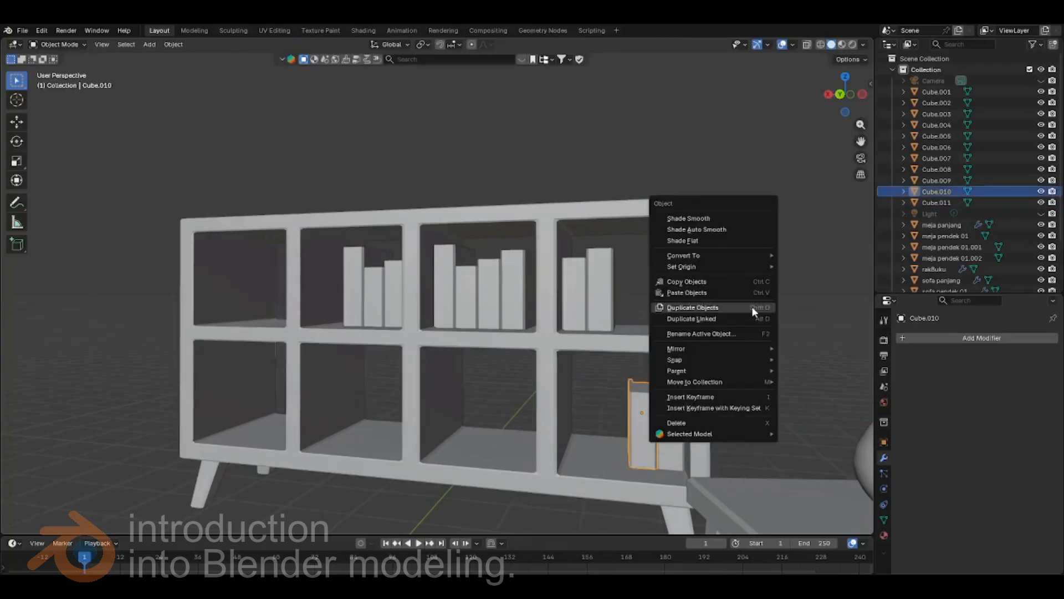
click(715, 308)
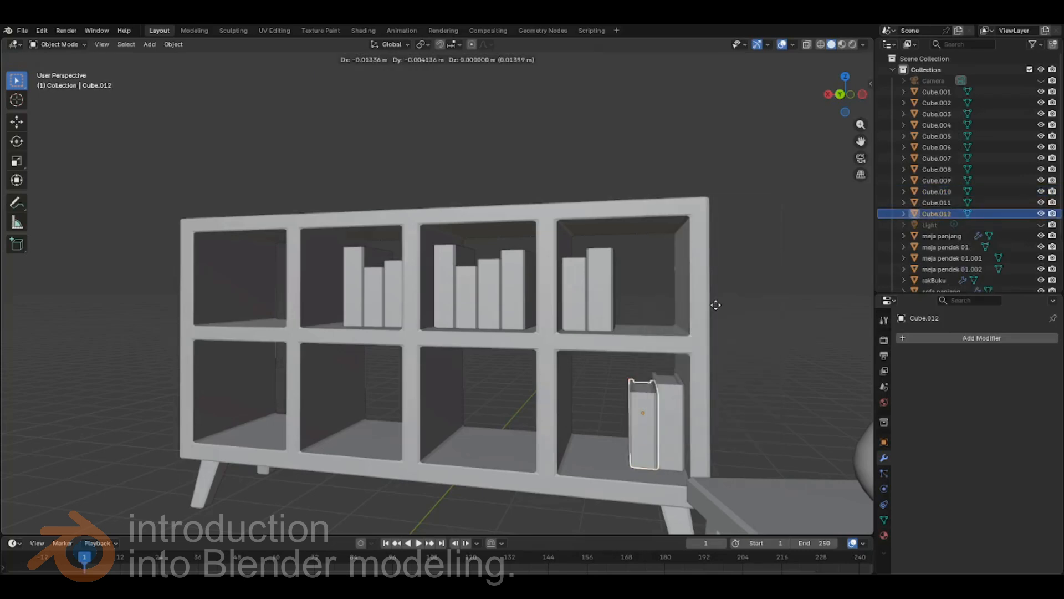
key(x)
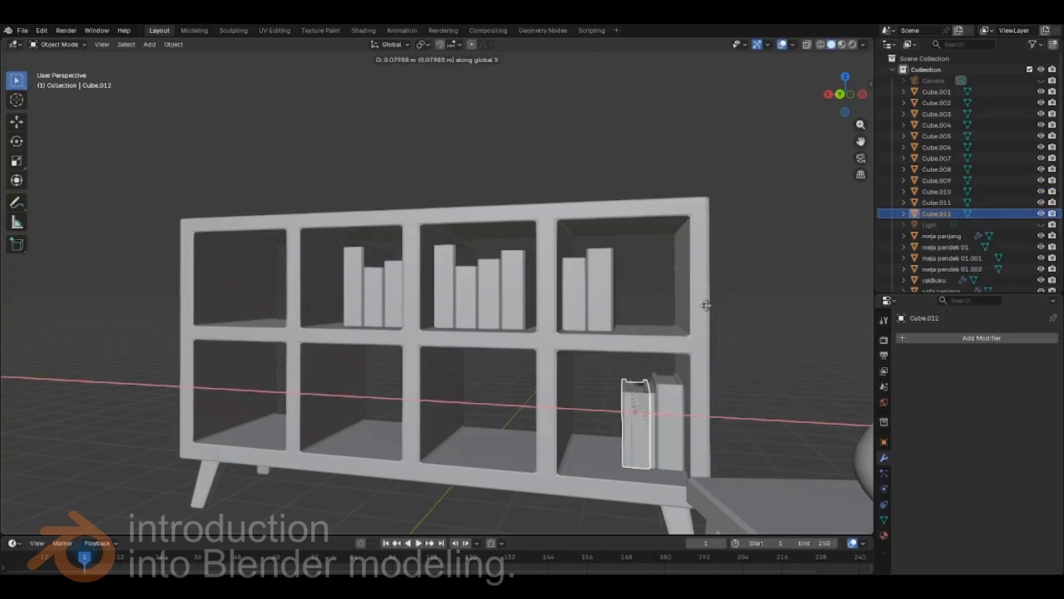
click(685, 308)
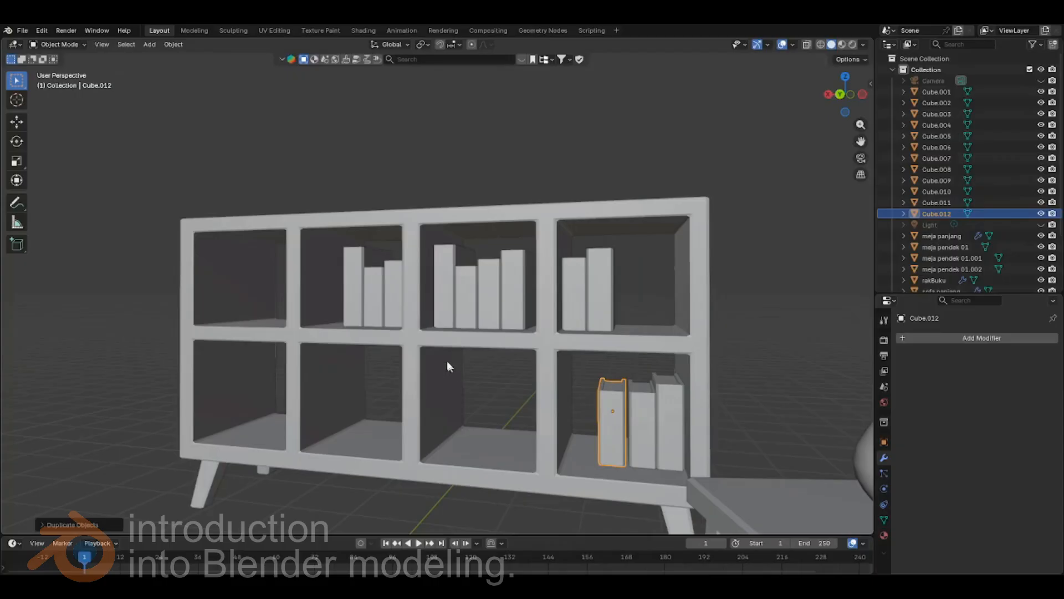
- Duplicate Cube.007, Cube.008 and Cube.009 together and move the copies straight down along Z into the compartment below
mouse_move(452, 388)
middle_down()
mouse_move(469, 392)
mouse_move(462, 386)
middle_up()
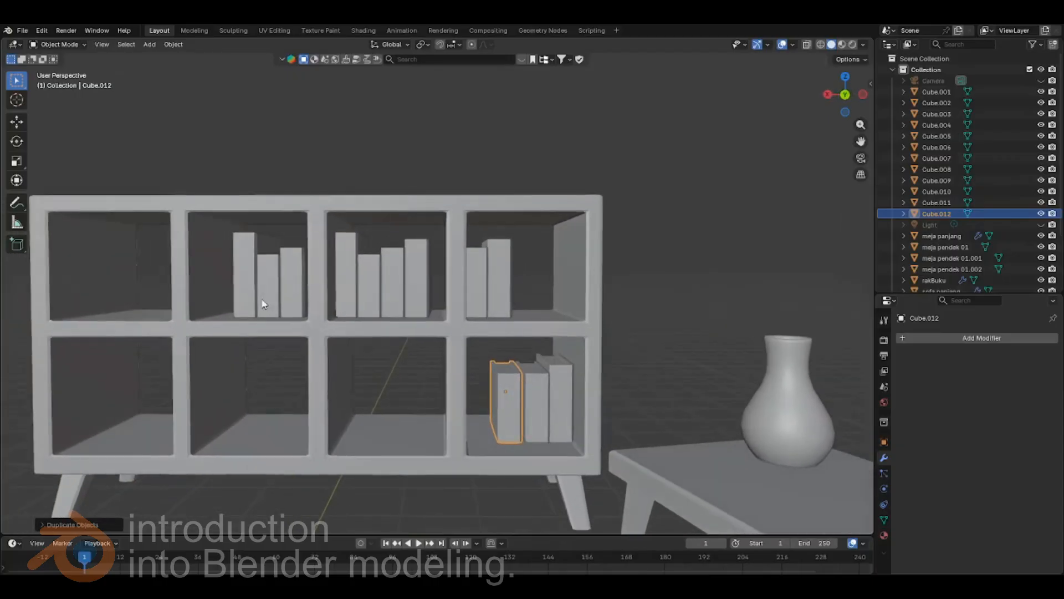
click(262, 299)
shift+click(268, 302)
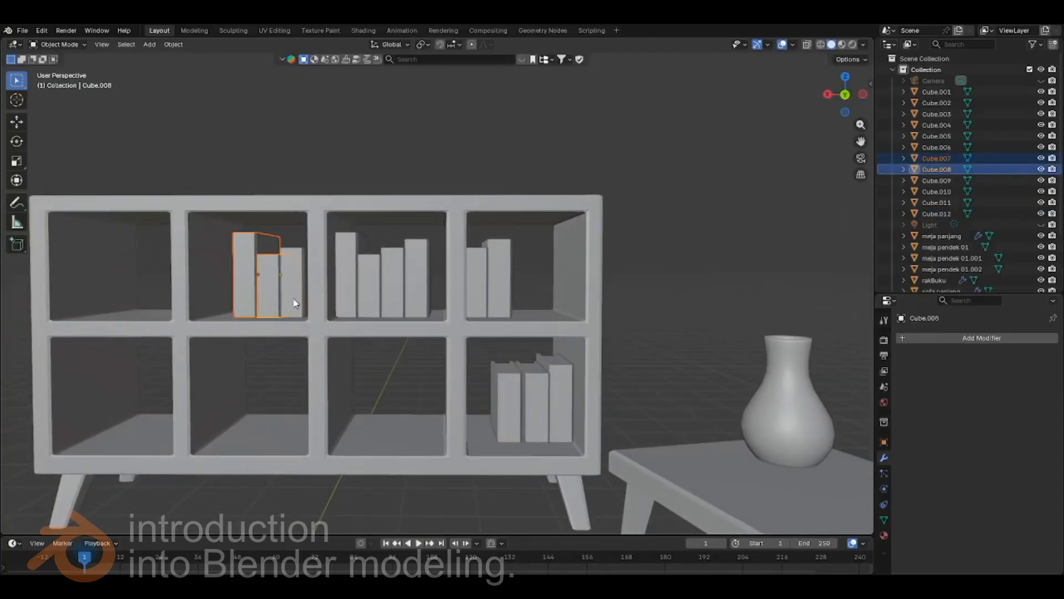
shift+click(296, 301)
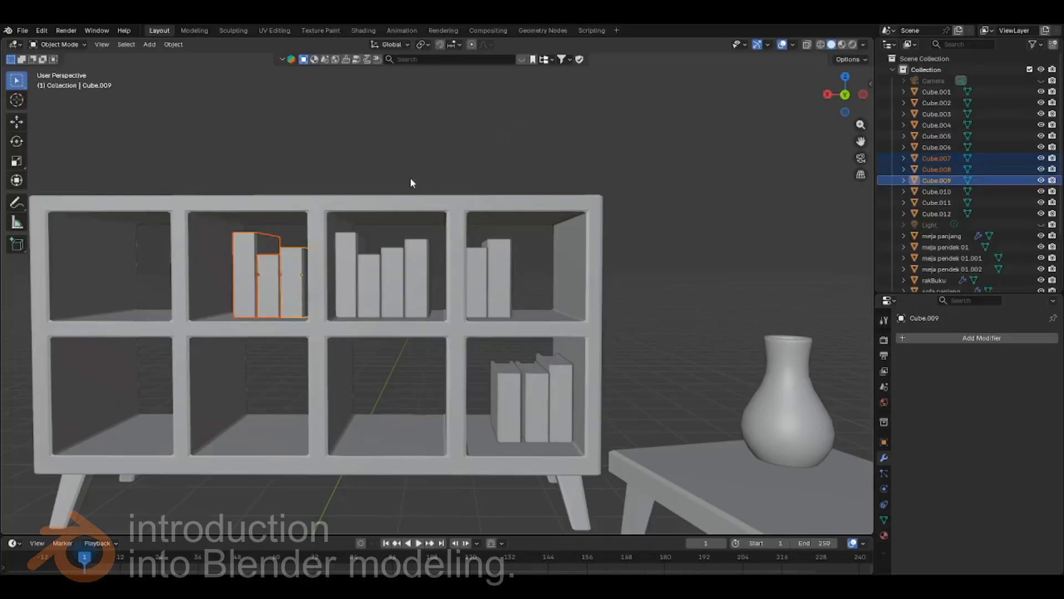
right_click(394, 149)
click(381, 152)
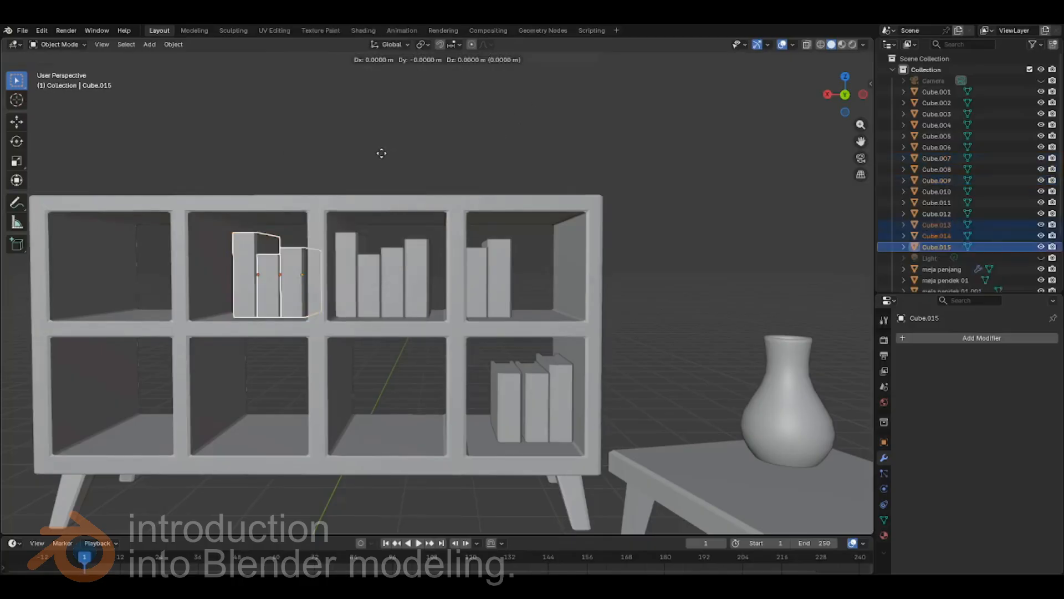
key(z)
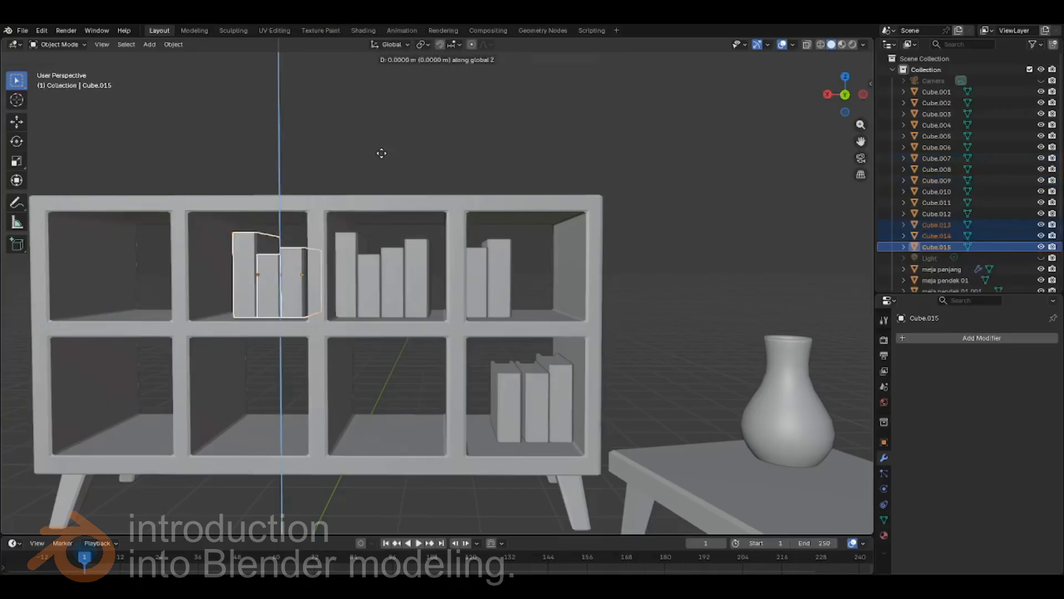
click(383, 270)
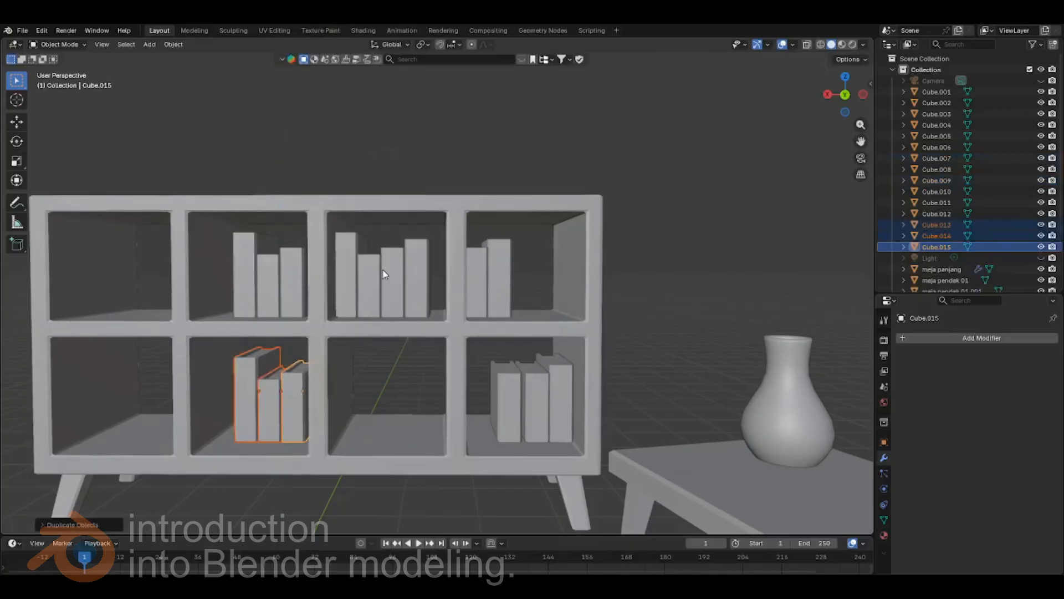
- Move the three copied books about 1.6 m along X into the empty end compartment, then shift them further toward its outer wall
key(shift+d)
key(x)
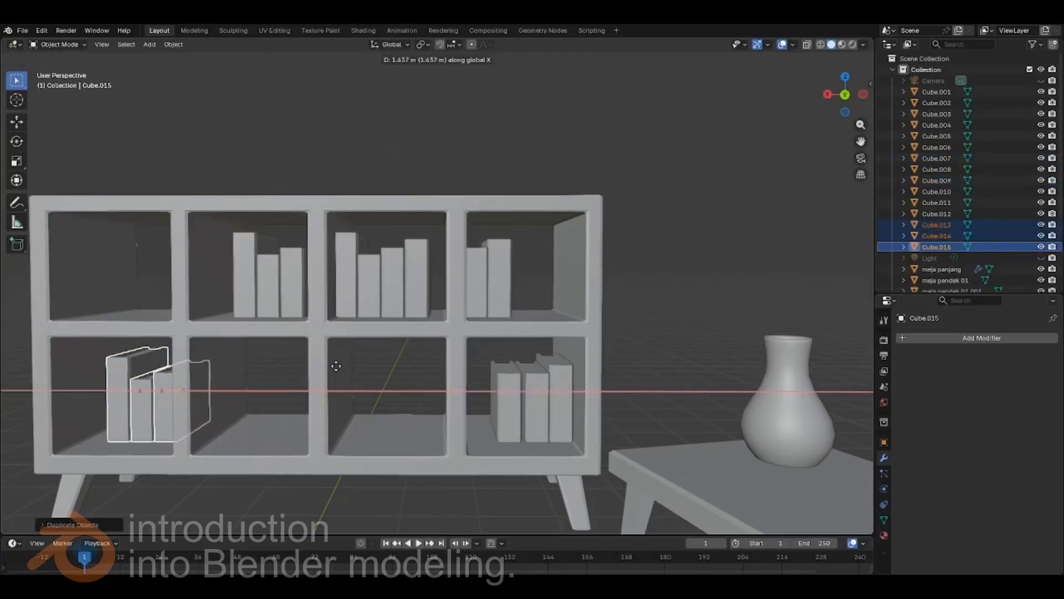
click(335, 363)
middle_drag(371, 364, 605, 254)
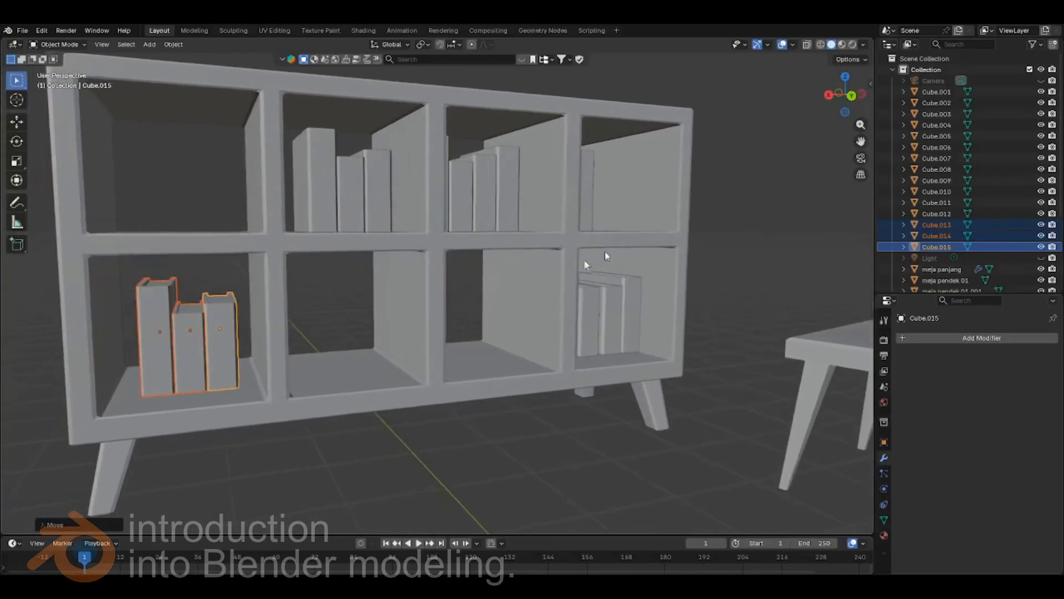
key(g)
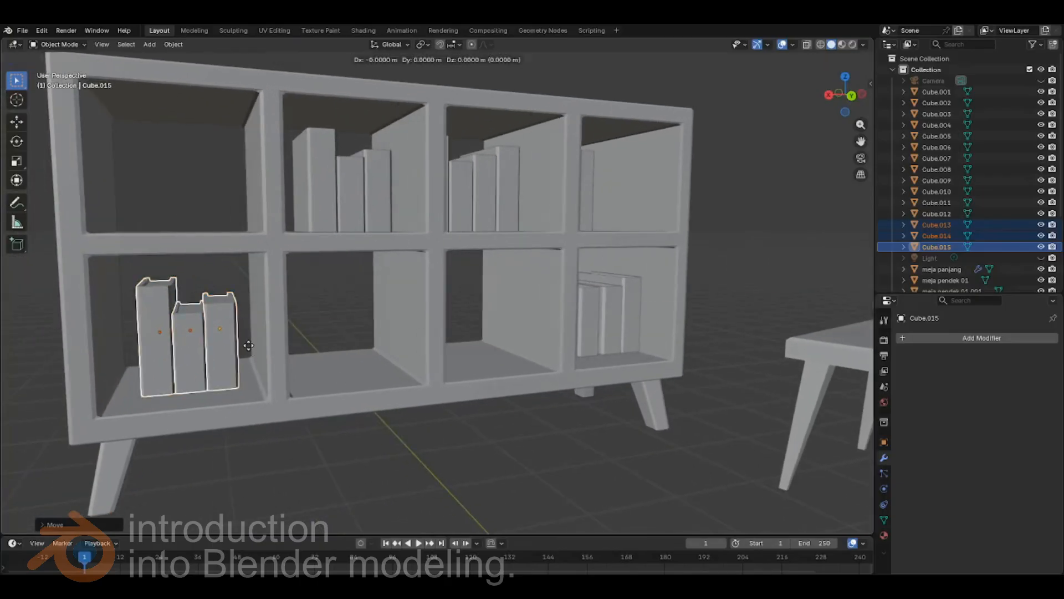
key(x)
click(219, 348)
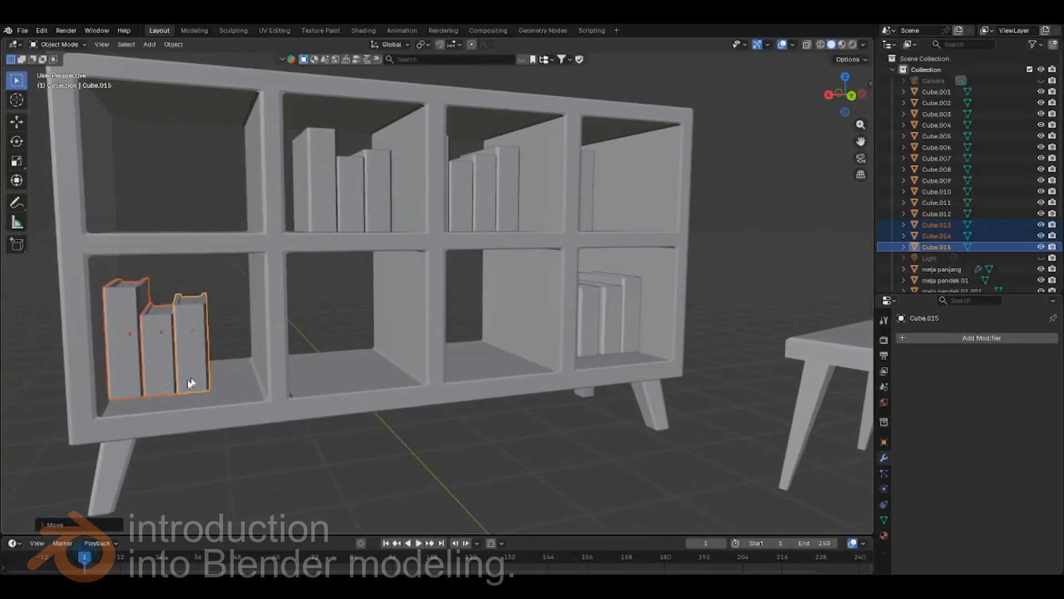
- Move the tall book Cube.013 along negative X to the other side of Cube.014 and Cube.015
click(128, 364)
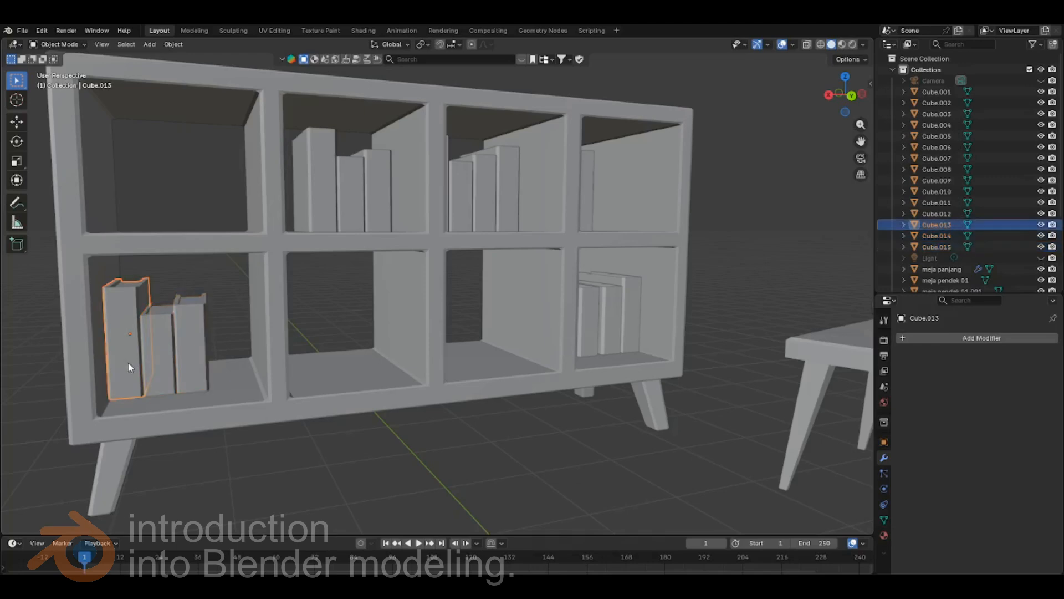
key(g)
key(x)
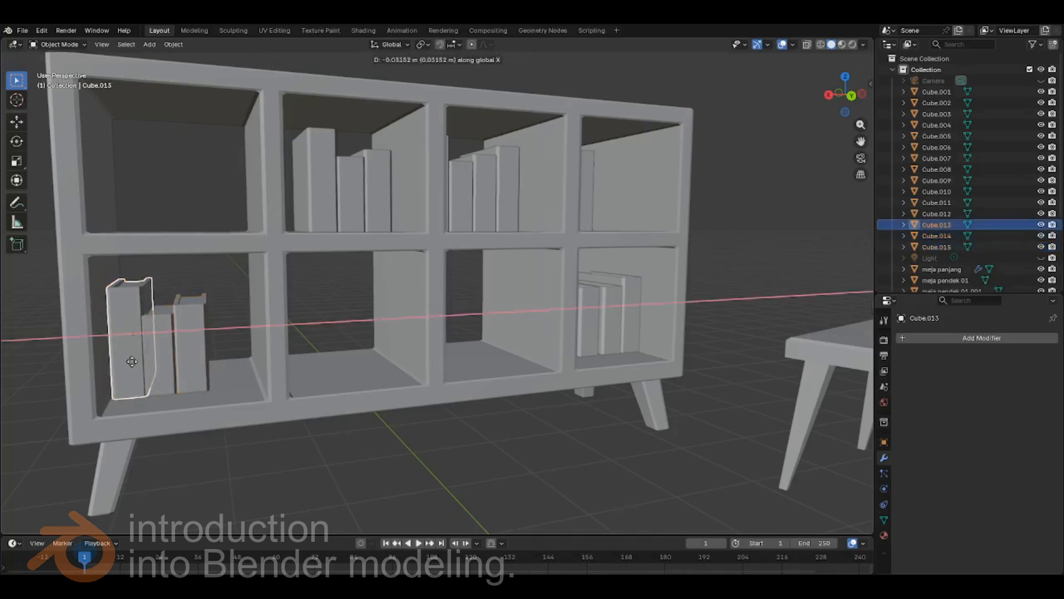
click(222, 368)
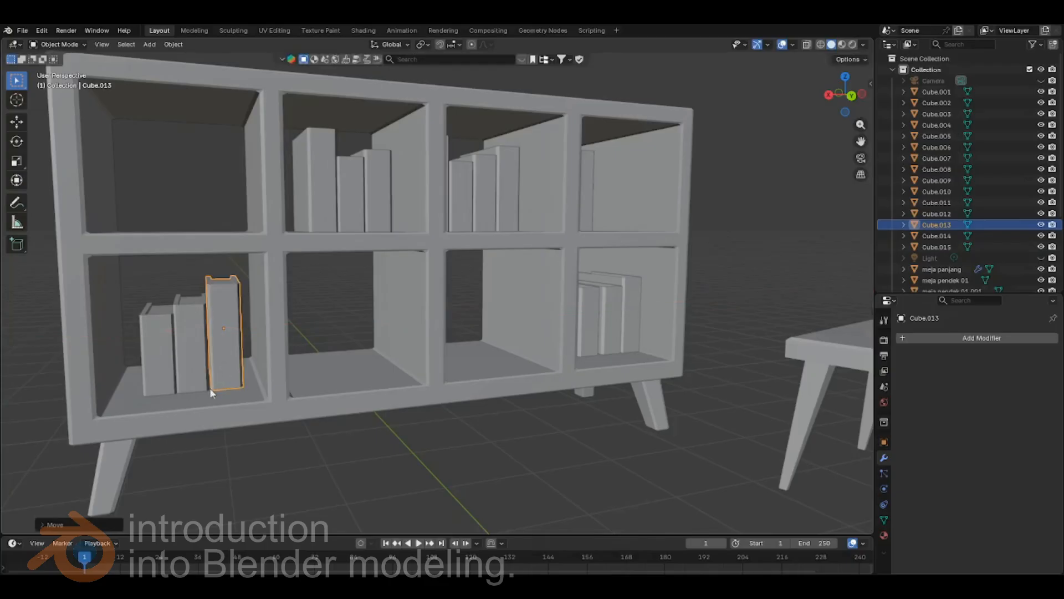
- Move Cube.015 about 0.59 m along X past Cube.014 to the outer end of the row
click(189, 371)
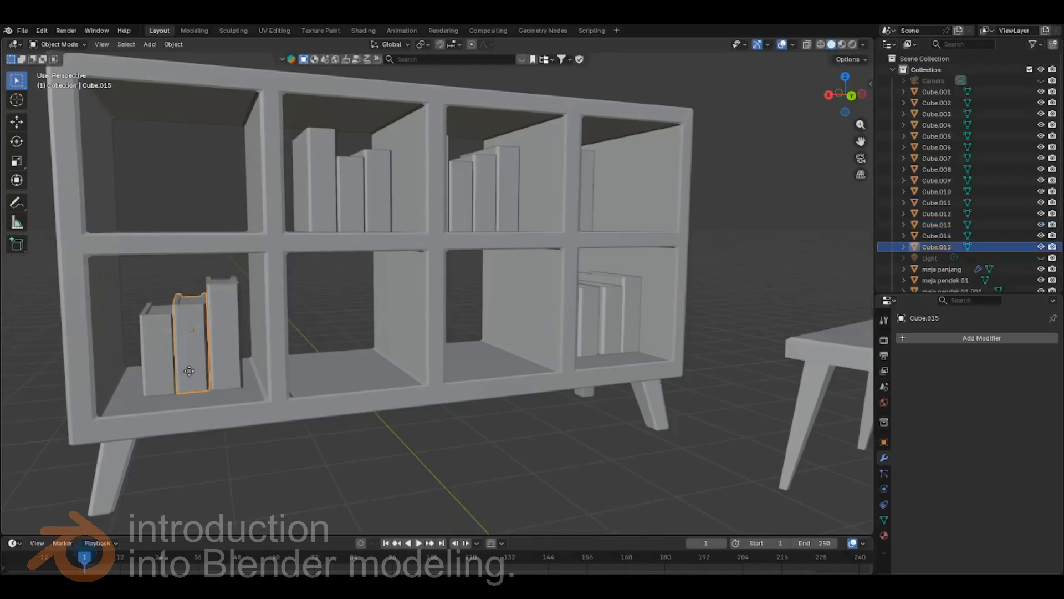
key(g)
key(x)
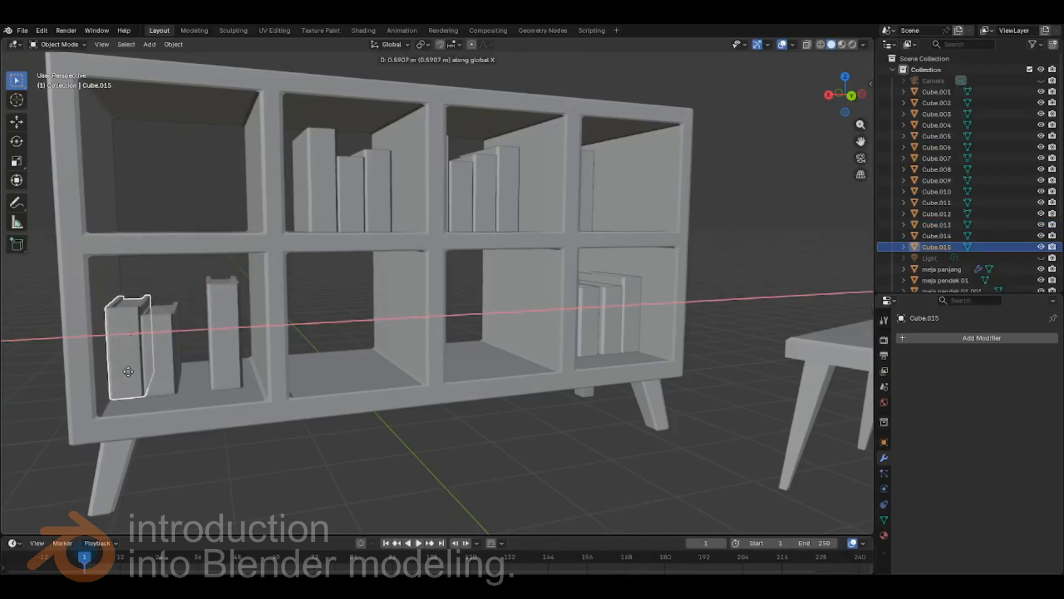
click(129, 370)
- Move Cube.013 about 0.29 m along X to close the gap beside Cube.014
click(225, 359)
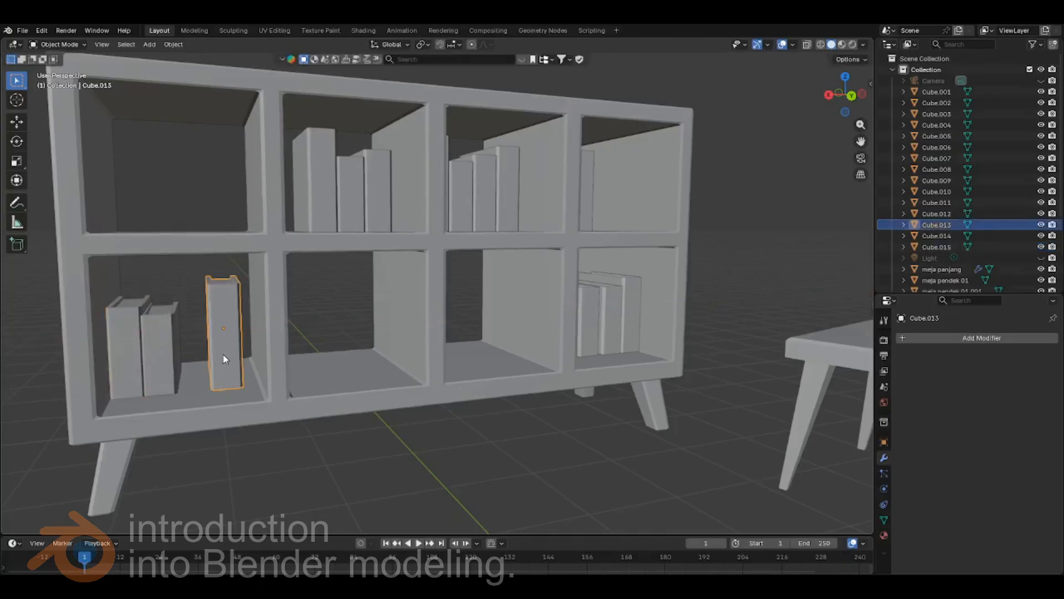
key(g)
key(x)
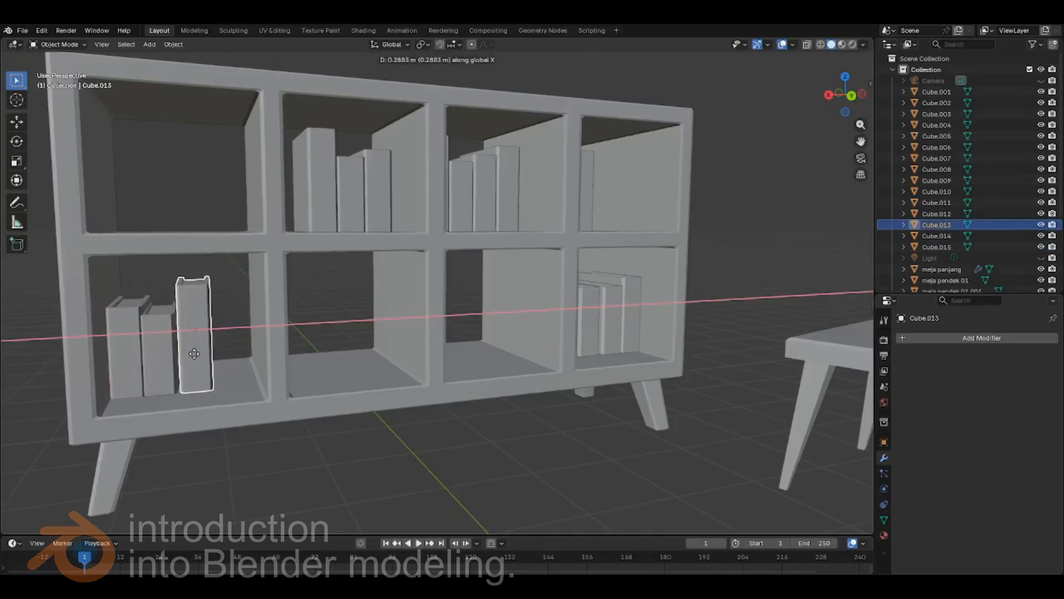
click(192, 354)
- Duplicate Cube.010 and Cube.011 together and move the copies about 3.27 m along X into the empty lower compartment next to Cube.013
middle_drag(381, 448, 375, 441)
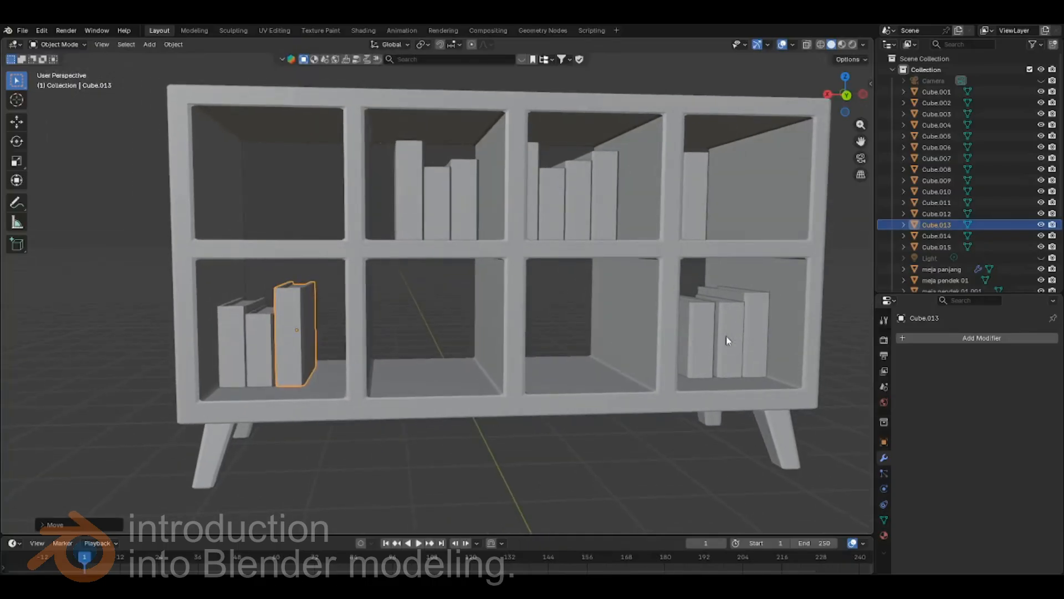
click(750, 351)
shift+click(730, 357)
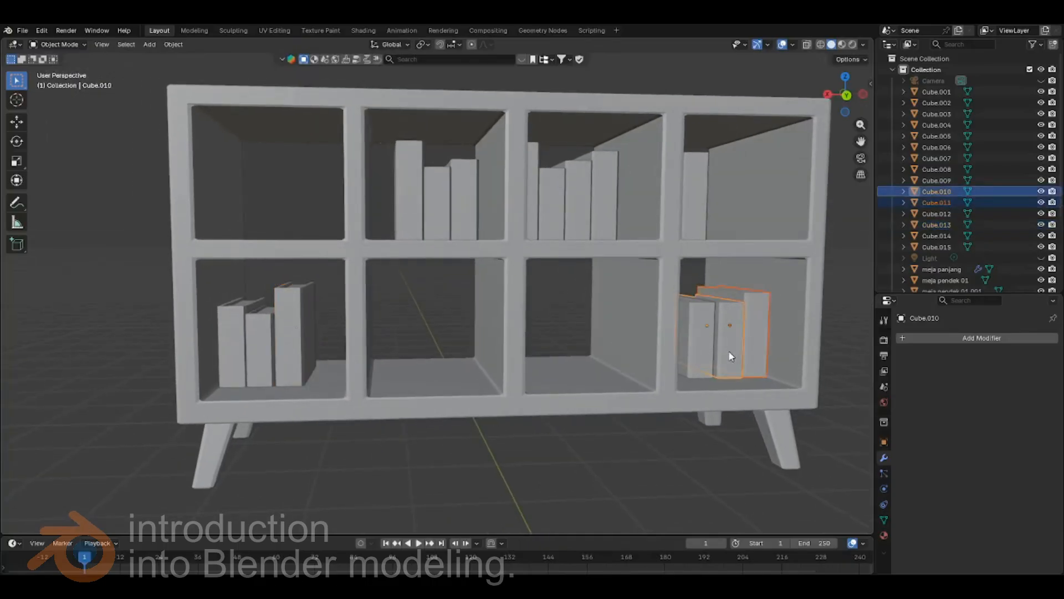
right_click(374, 166)
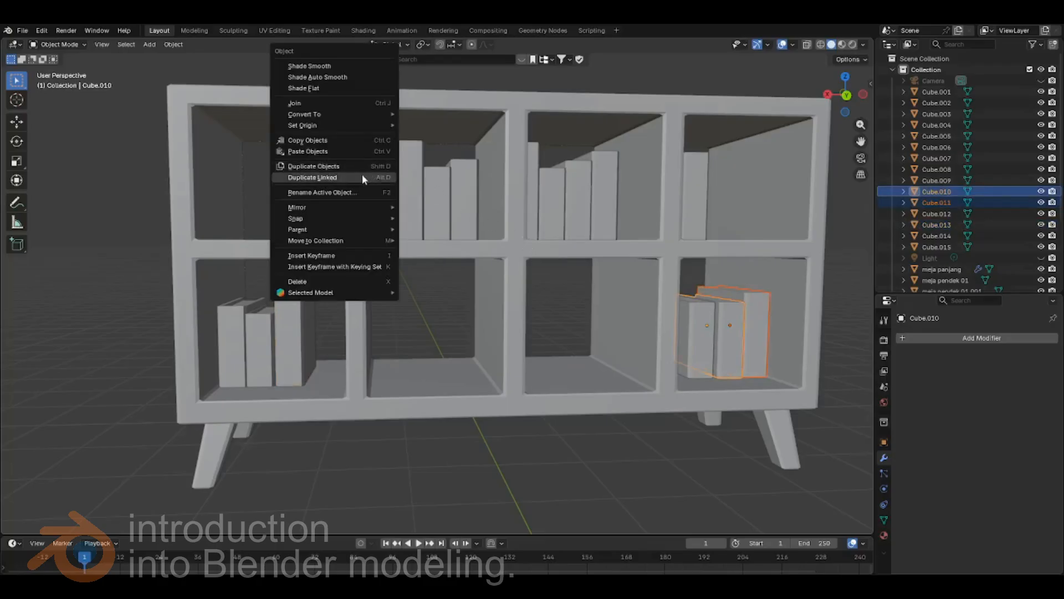
click(358, 167)
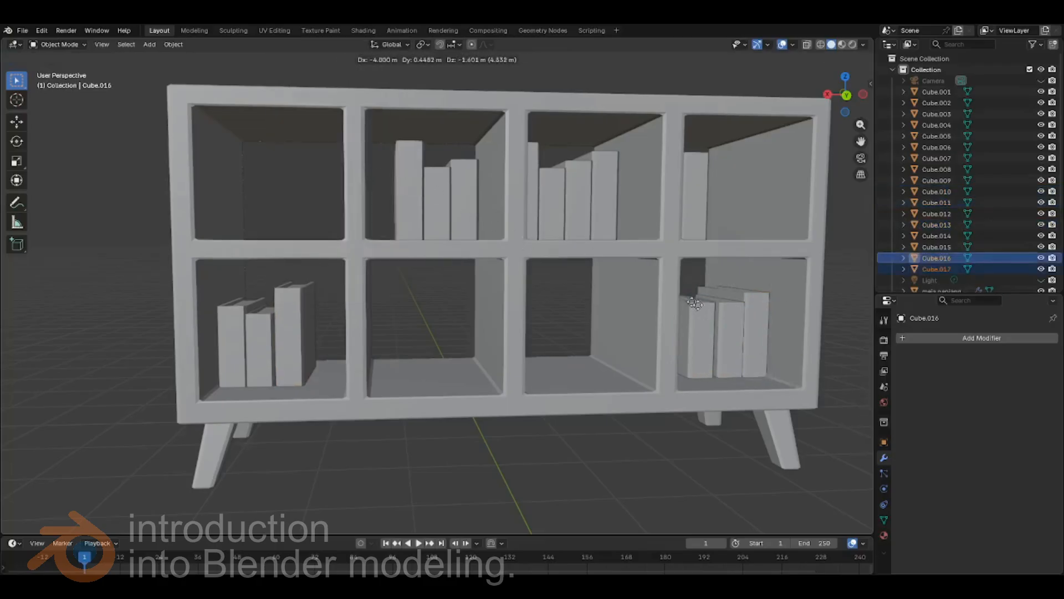
right_click(521, 264)
key(g)
key(x)
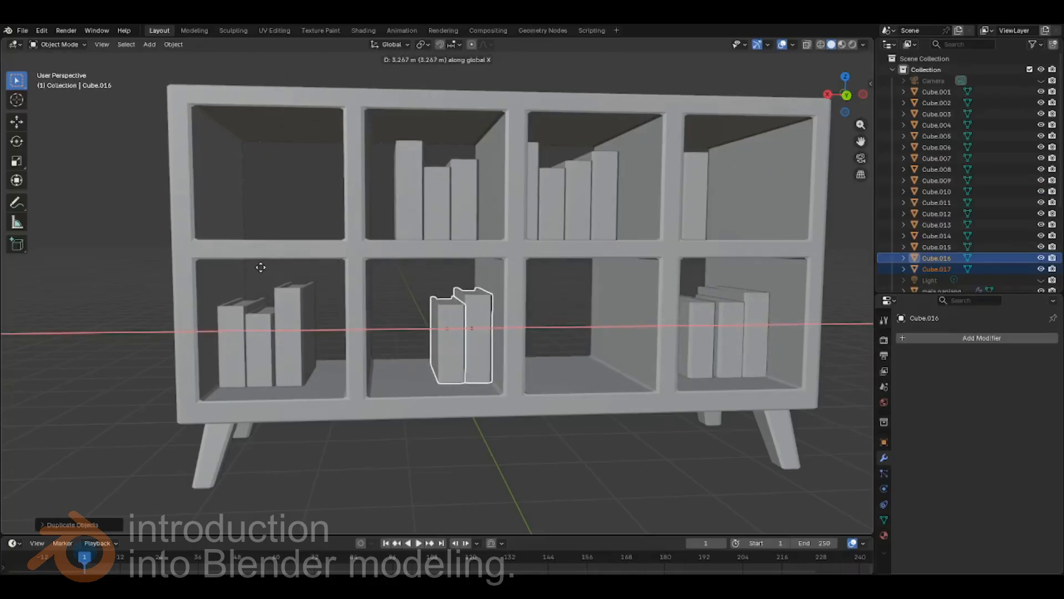
click(260, 268)
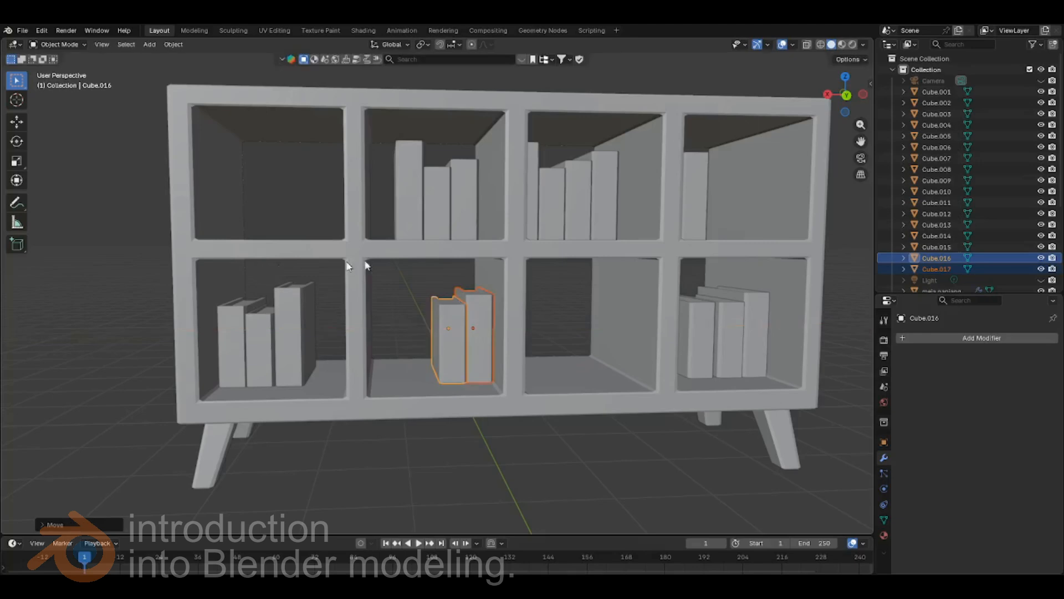
- Duplicate Cube.014 and move the copy about 1.3 m along negative X into the neighbouring lower compartment
click(255, 351)
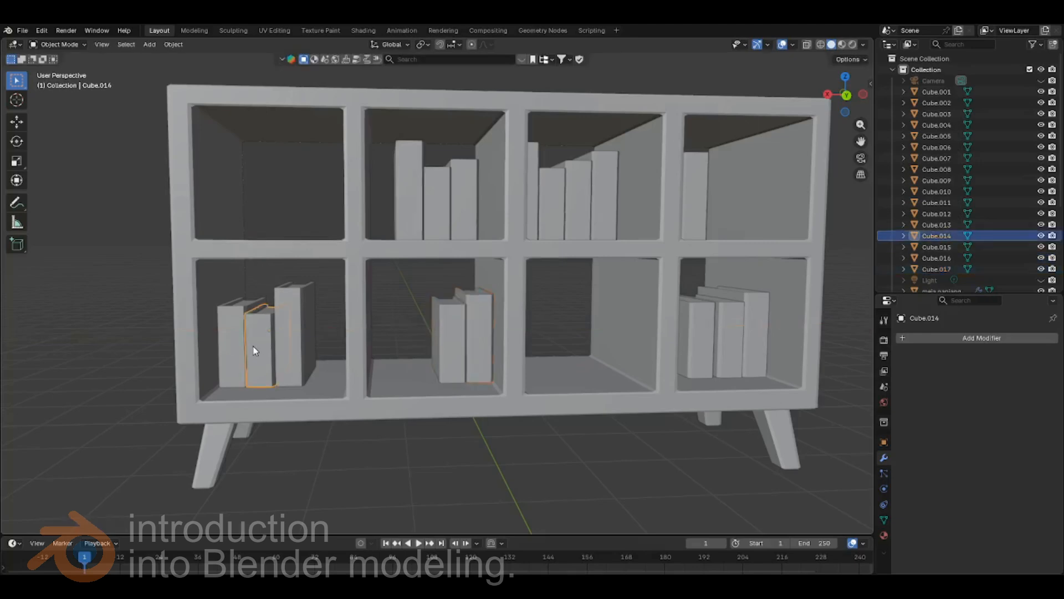
right_click(271, 179)
click(270, 179)
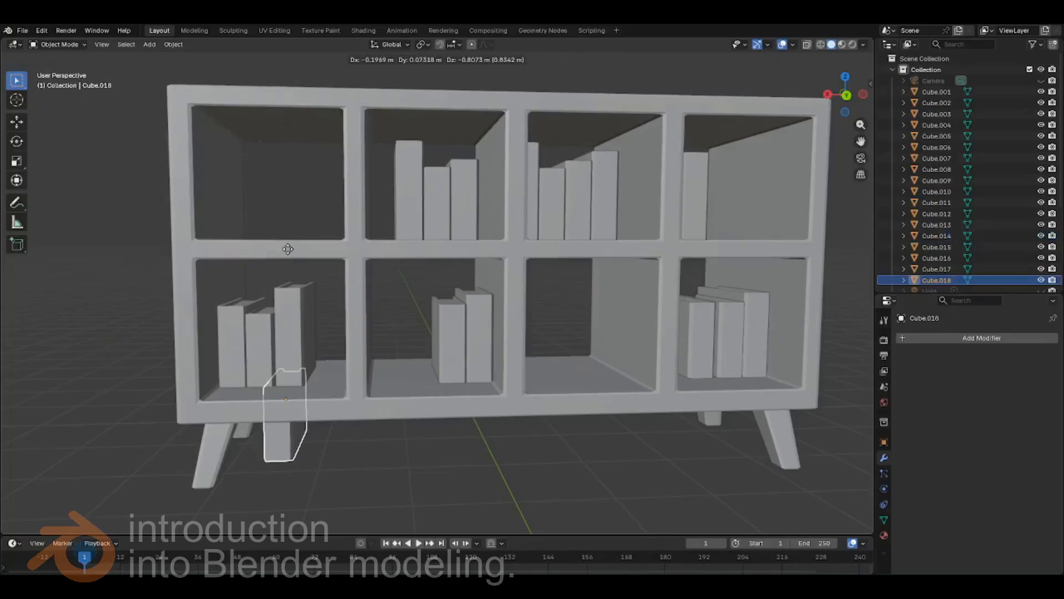
key(x)
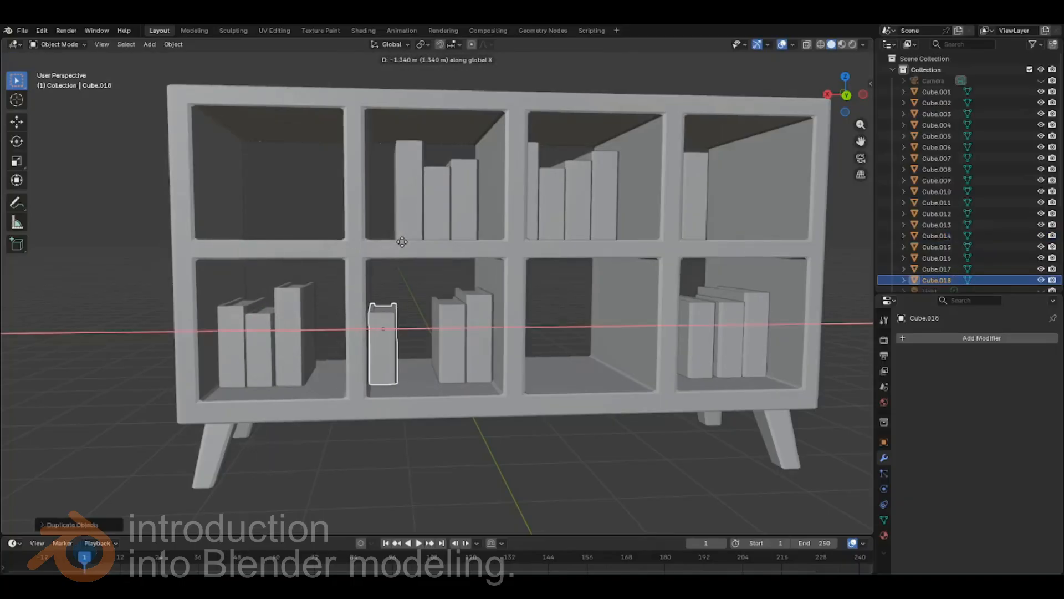
click(402, 241)
- Duplicate Cube.013 in the lower compartment and rotate the copy about 88° about the Y axis so it lies flat
middle_drag(487, 290, 460, 431)
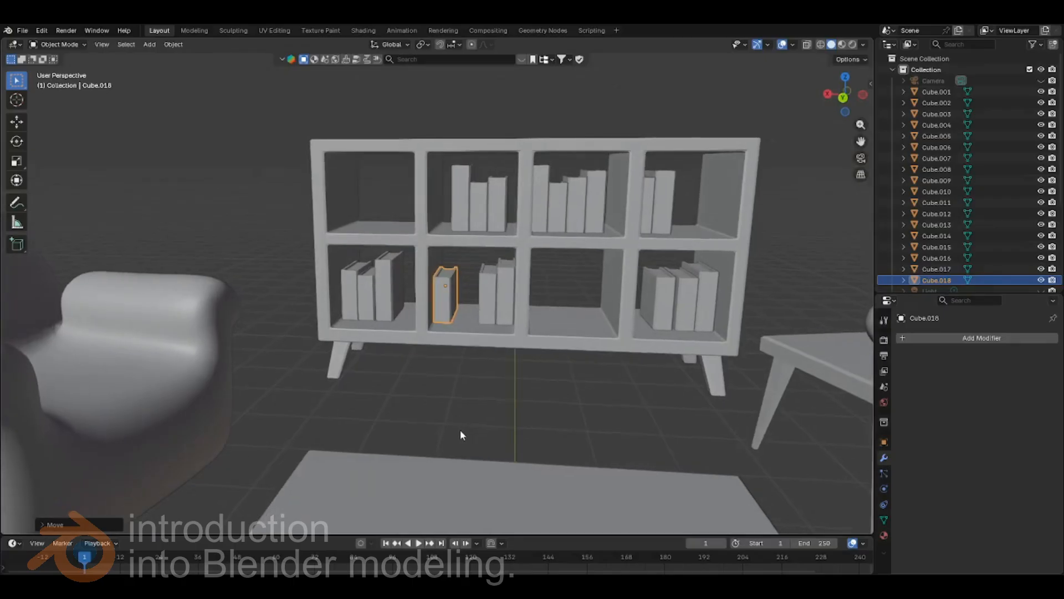
click(391, 279)
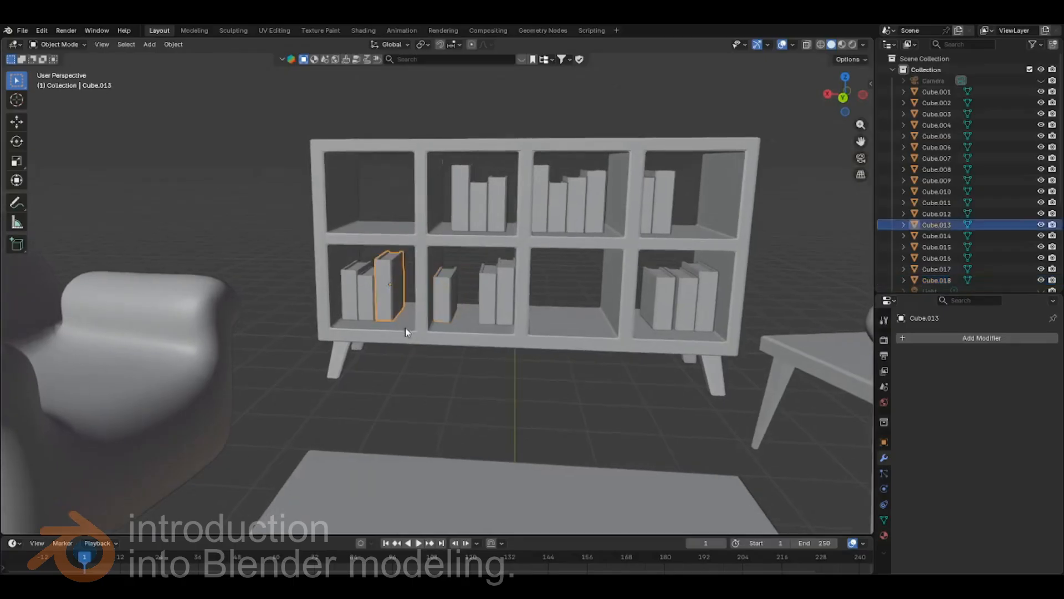
right_click(227, 168)
click(227, 171)
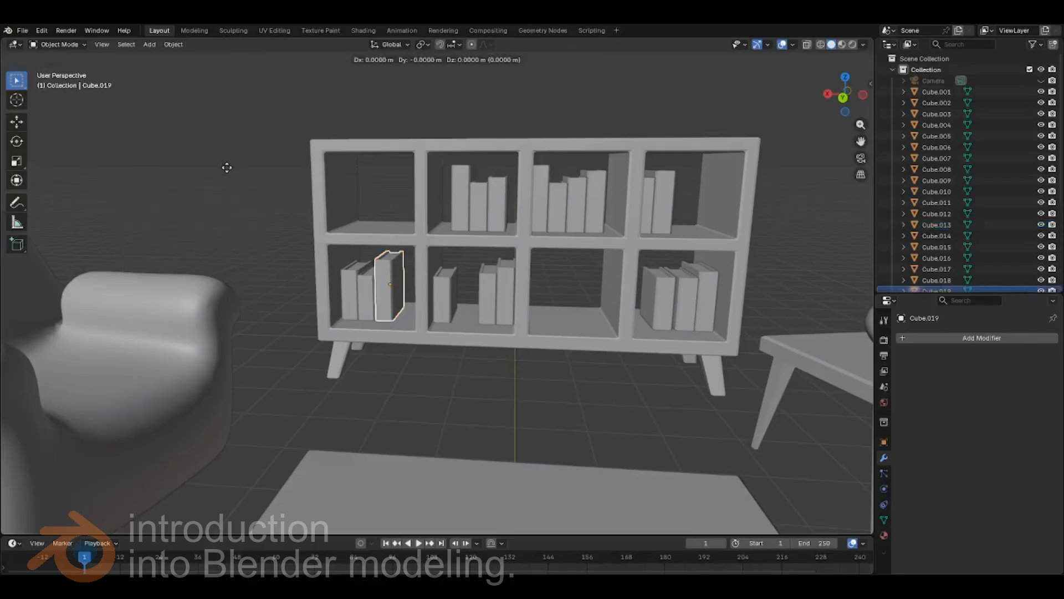
key(r)
key(y)
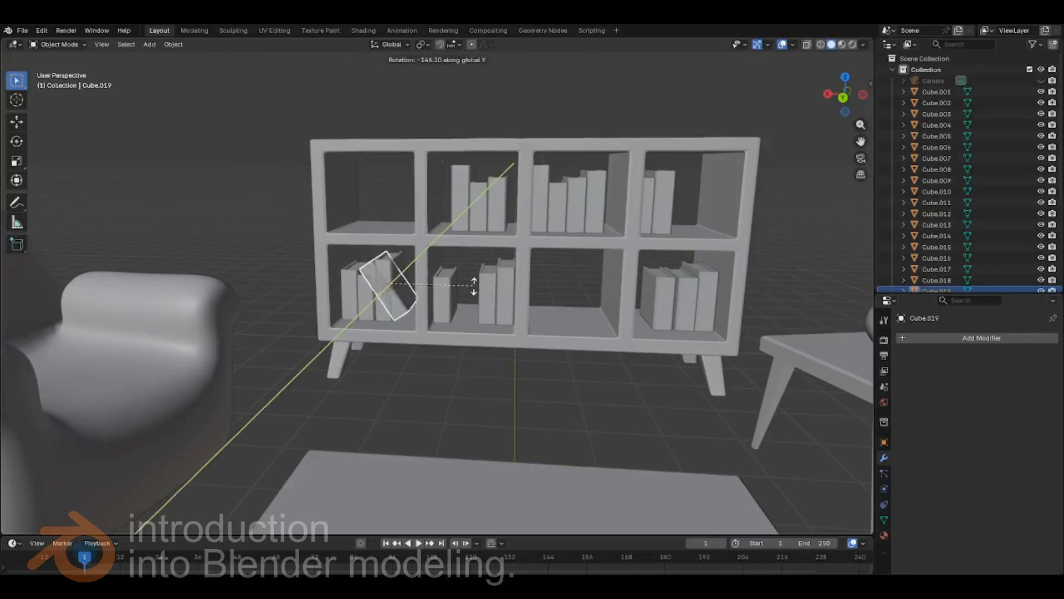
click(416, 245)
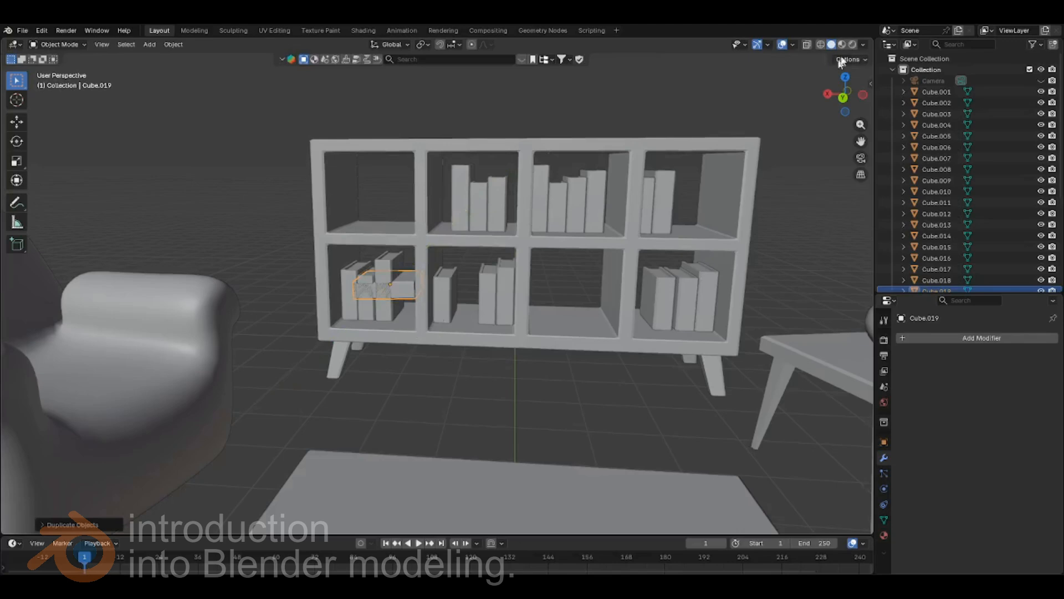
- Set the flat book copy's Y rotation to exactly 90°
click(871, 84)
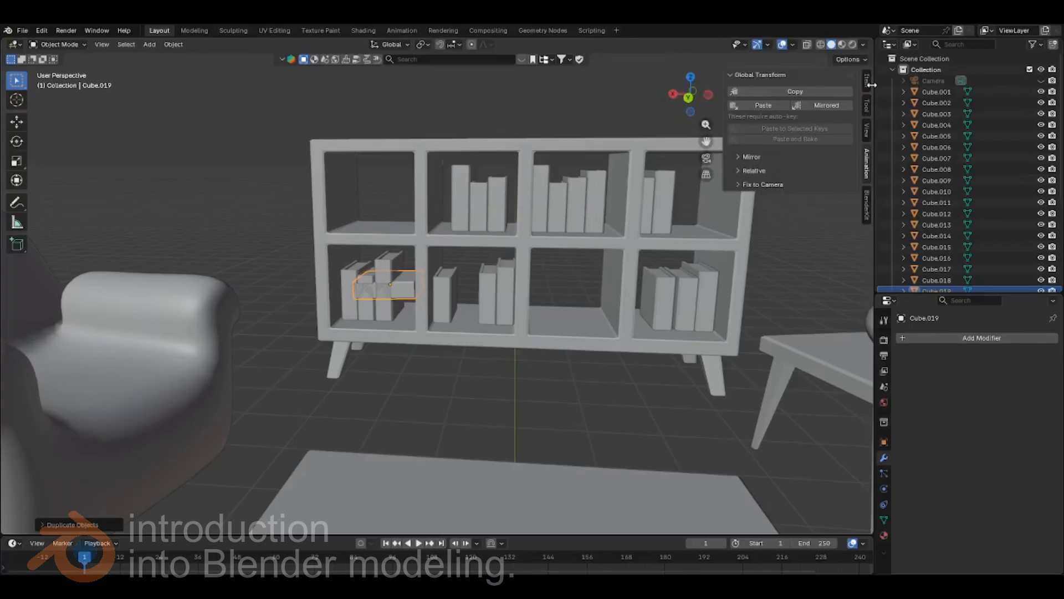
click(866, 83)
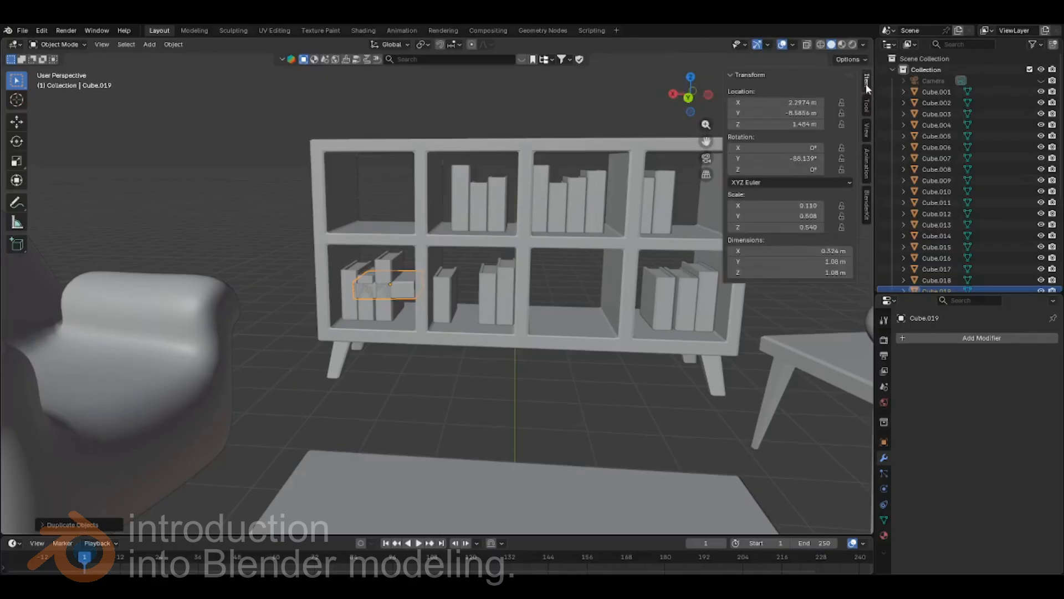
click(807, 160)
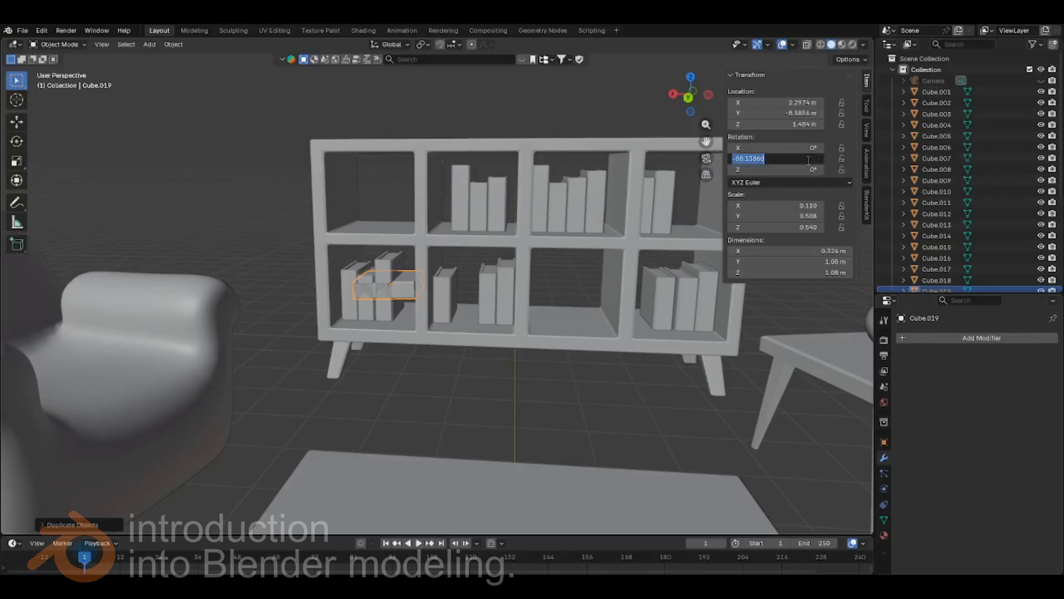
text(9)
key(Return)
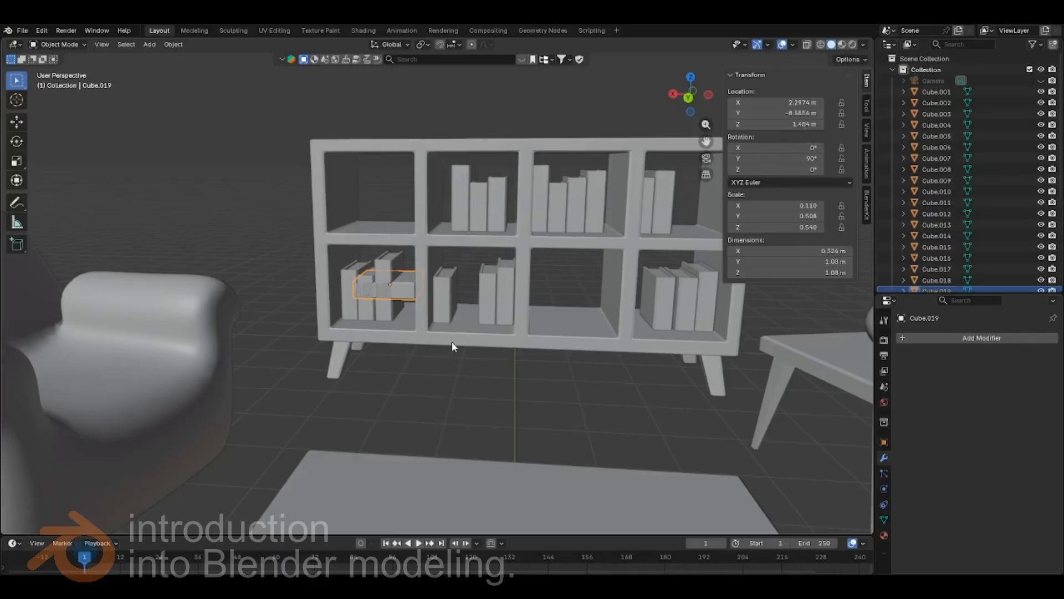
- Lower the flat book about 0.4 m along Z and move it about 3.15 m along negative X into the empty lower compartment
key(g)
key(z)
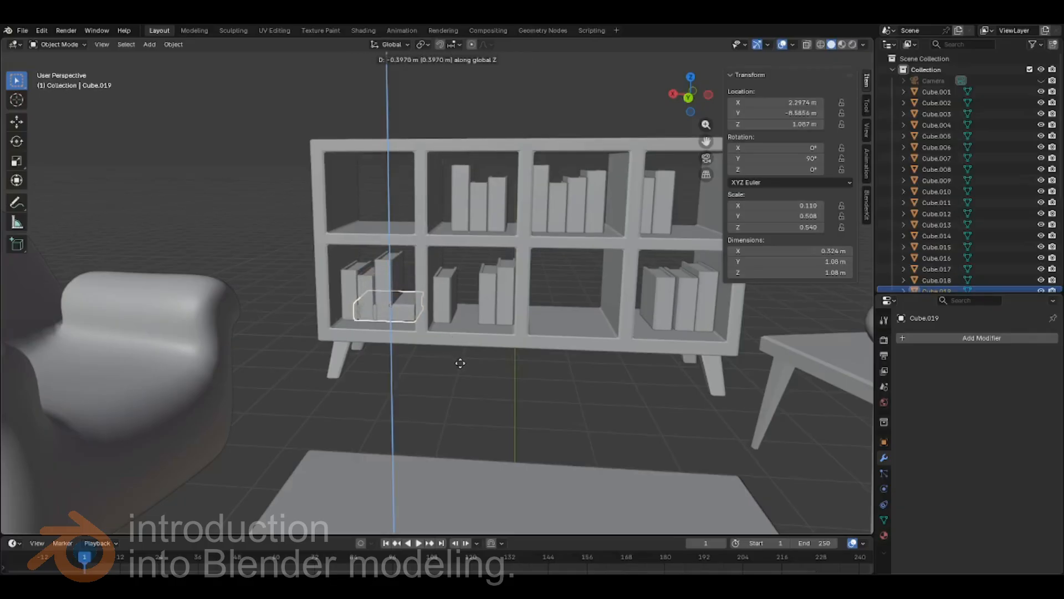
click(460, 367)
key(g)
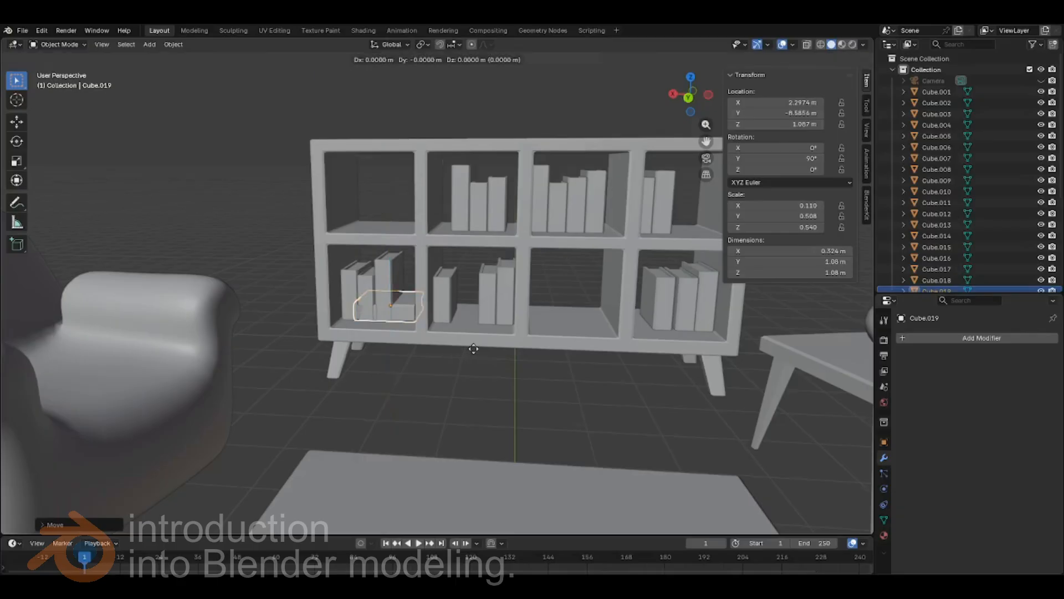
key(x)
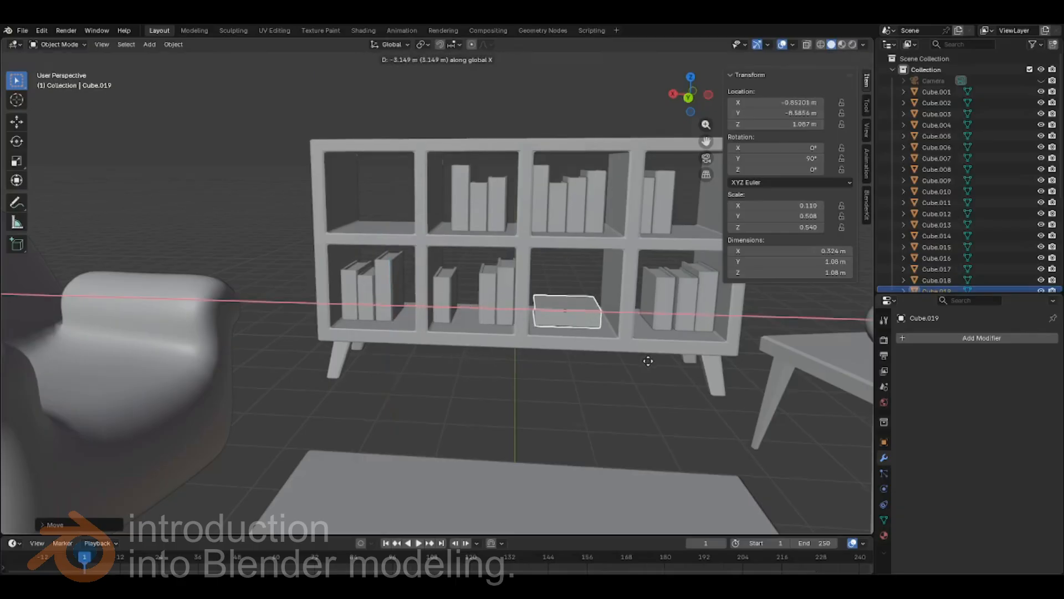
click(646, 361)
- Rotate the flat book about 10.8° about the global Z axis so it lies slightly askew in its compartment
middle_drag(674, 364, 624, 383)
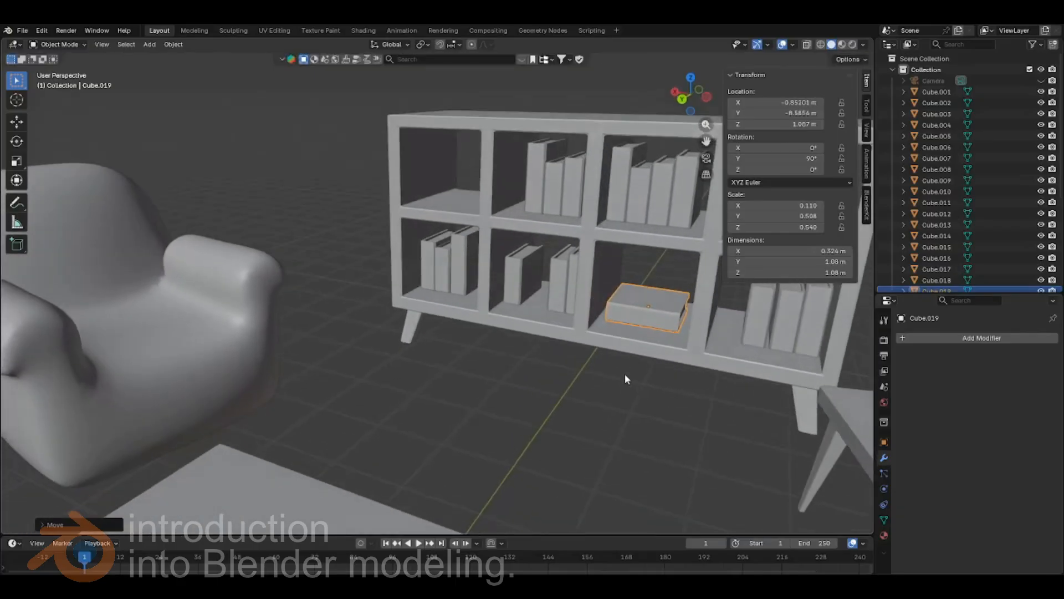
key(r)
key(z)
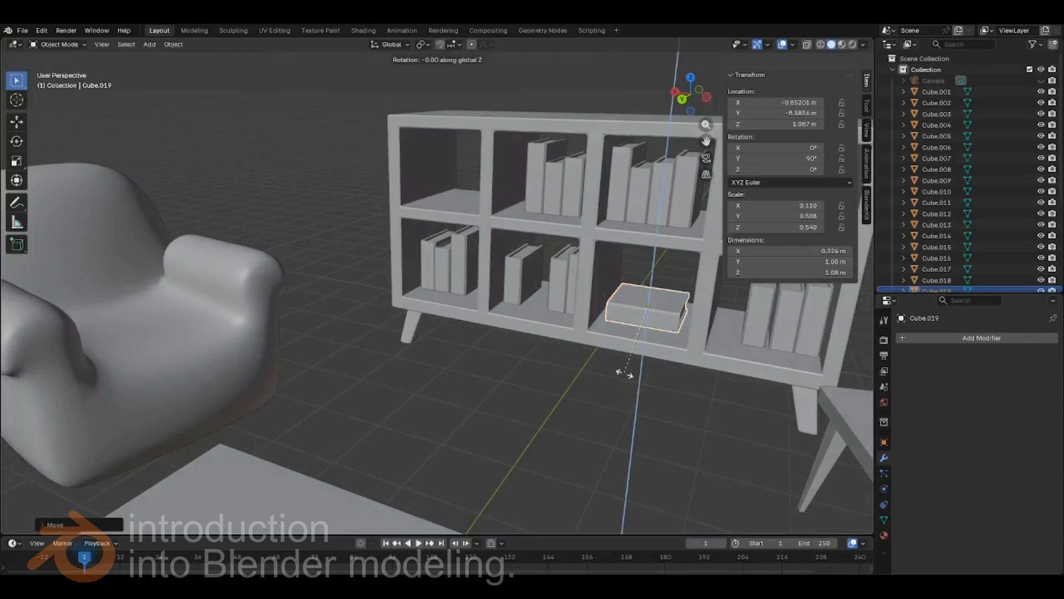
click(637, 367)
- Rotate Cube.018 about -10.9° about Z and move it about 0.15 m along negative X towards the neighbouring books
mouse_move(686, 395)
middle_down()
mouse_move(701, 375)
mouse_move(695, 387)
middle_up()
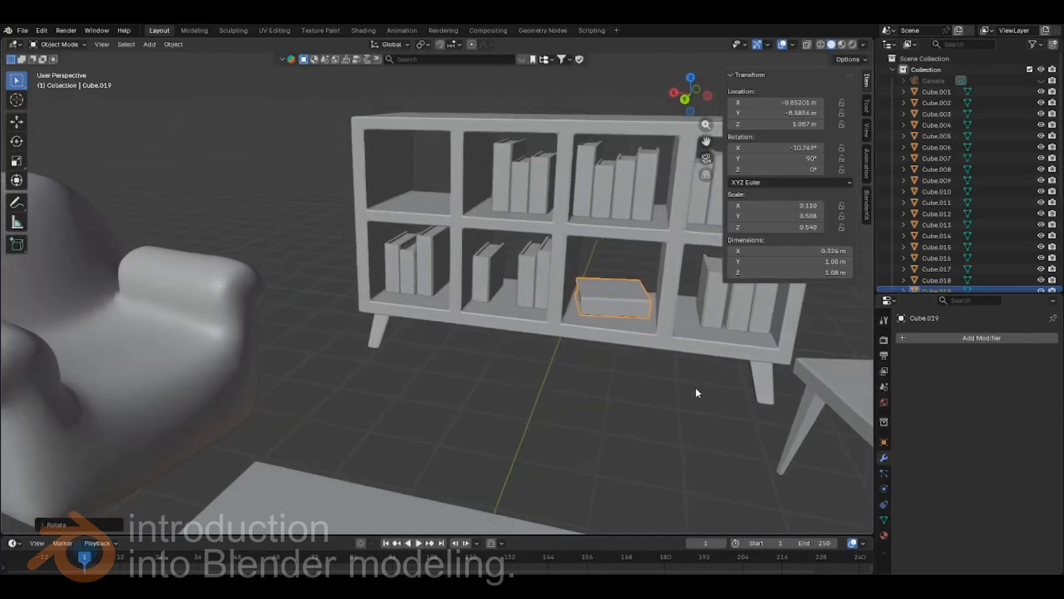
click(499, 264)
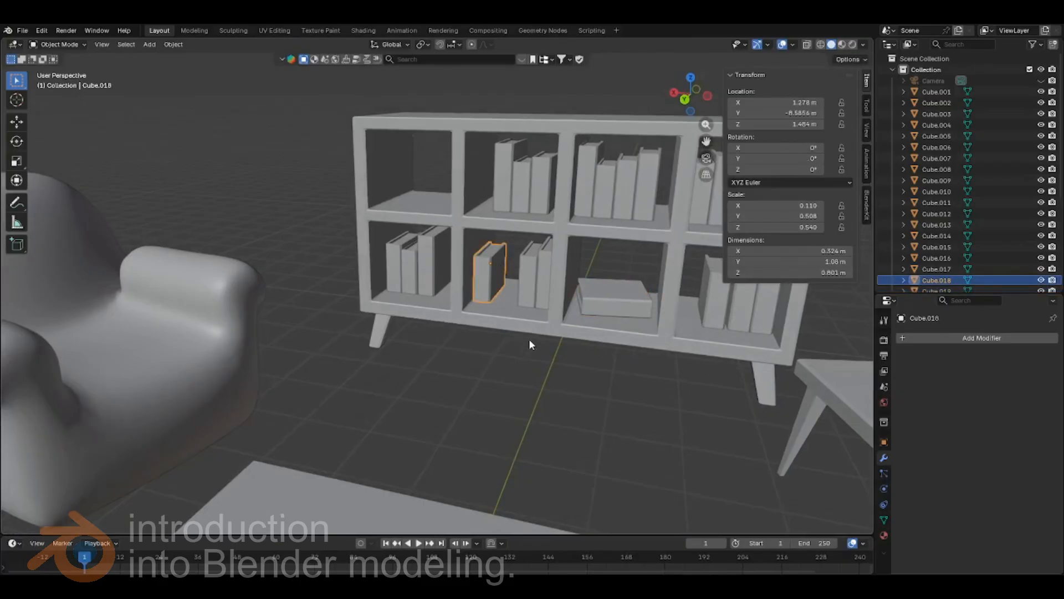
key(r)
key(z)
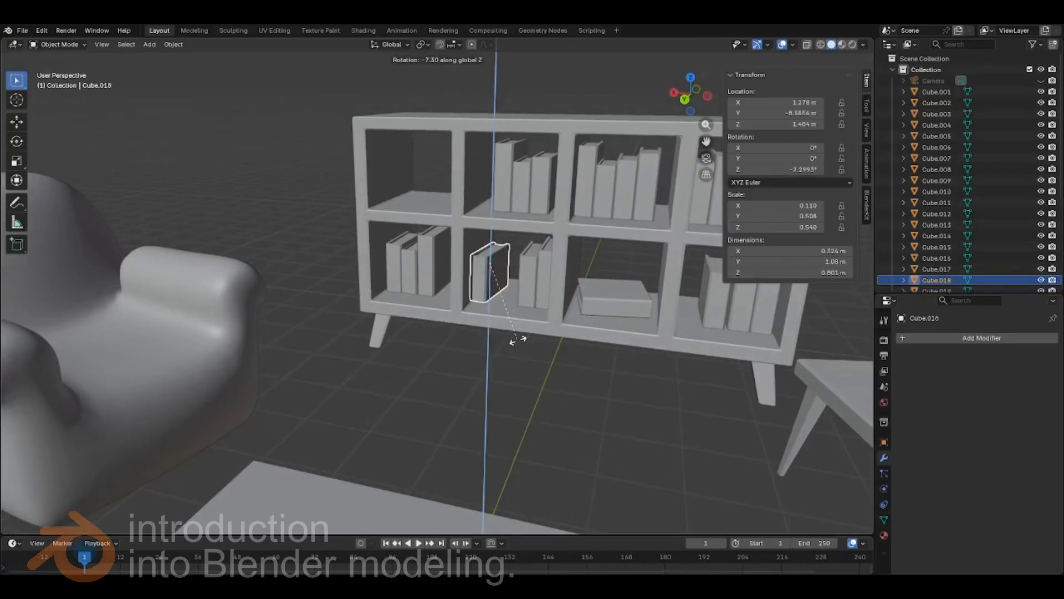
click(513, 344)
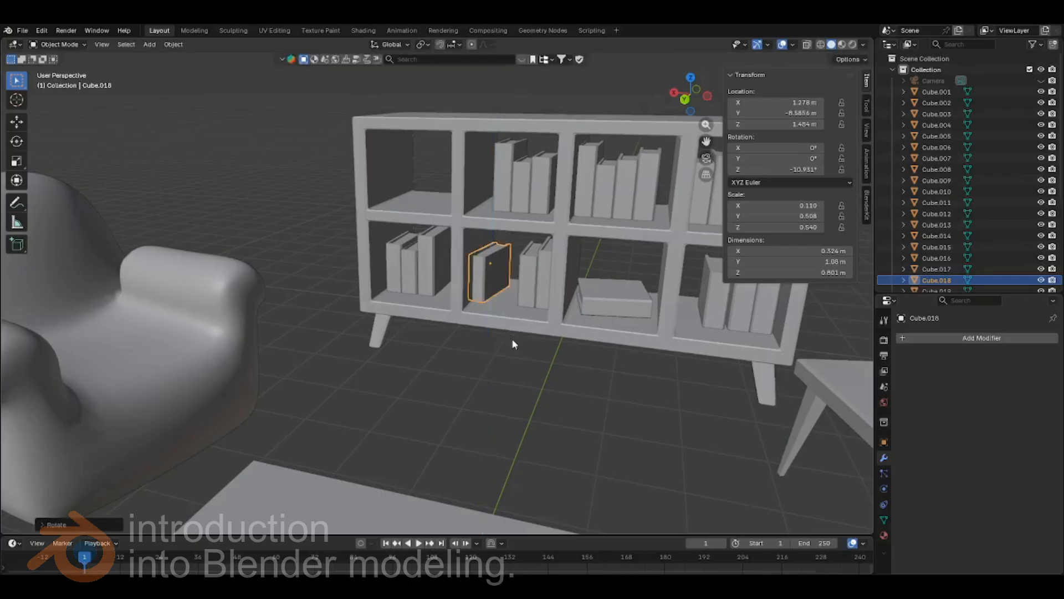
key(g)
key(x)
click(561, 344)
- Rotate the tall book Cube.007 in the upper compartment about 7.6° about Z and nudge it slightly along X
middle_drag(565, 310, 484, 284)
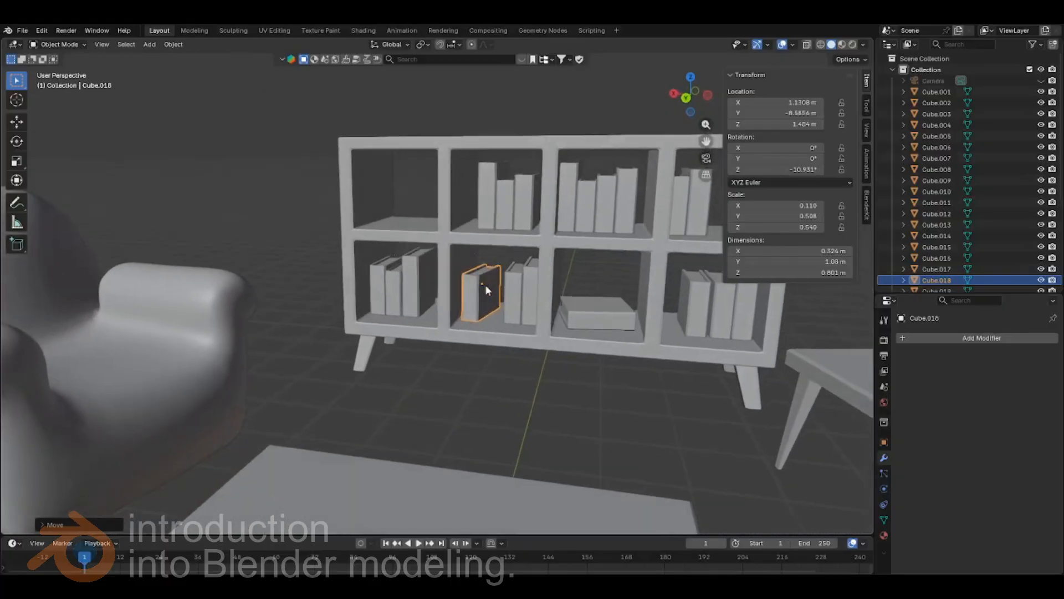
click(486, 212)
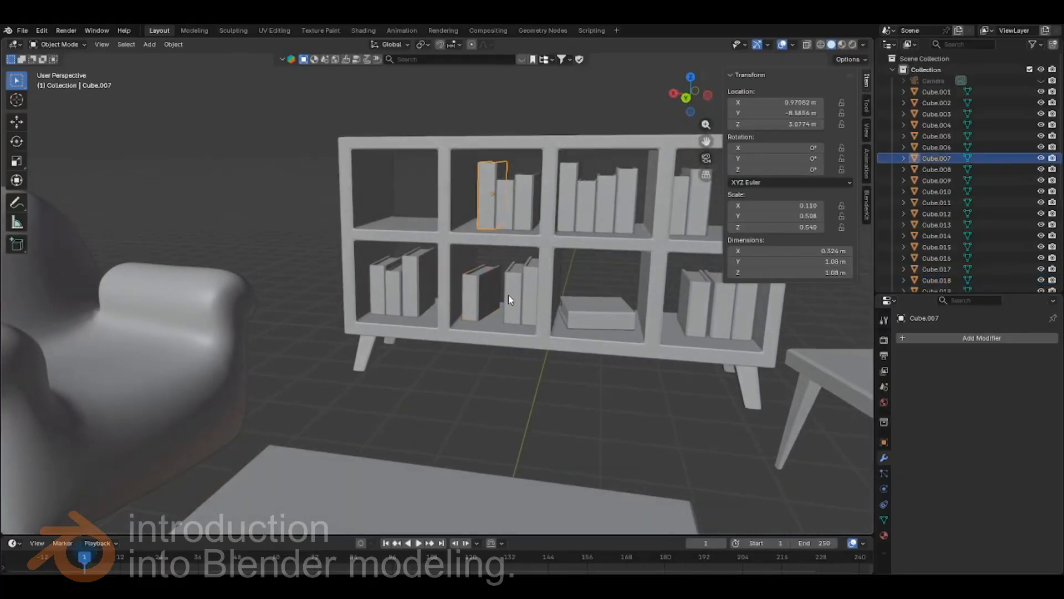
key(r)
key(z)
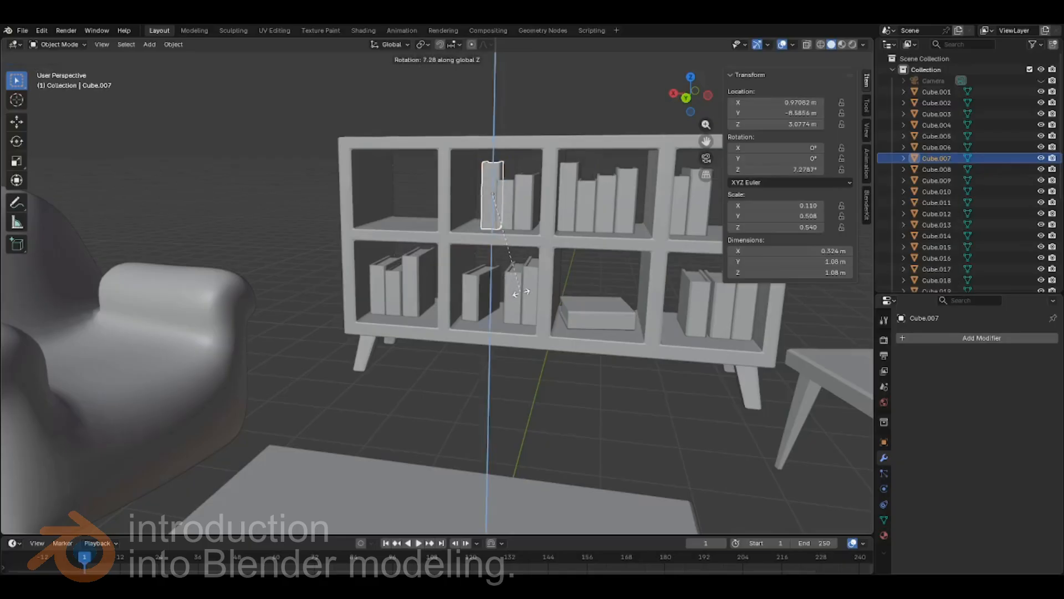
click(520, 292)
middle_drag(502, 343, 512, 361)
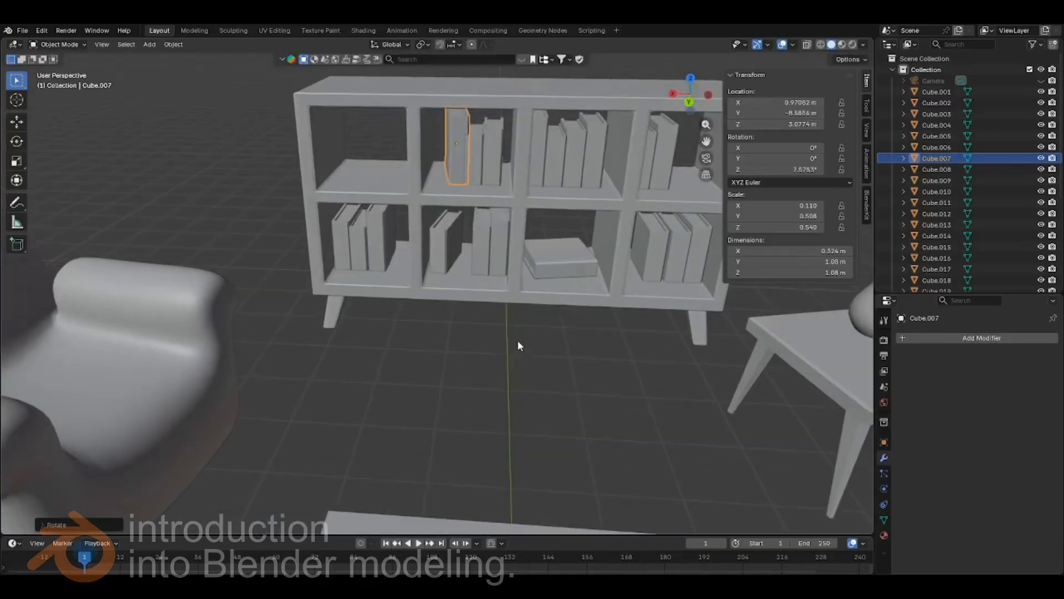
key(g)
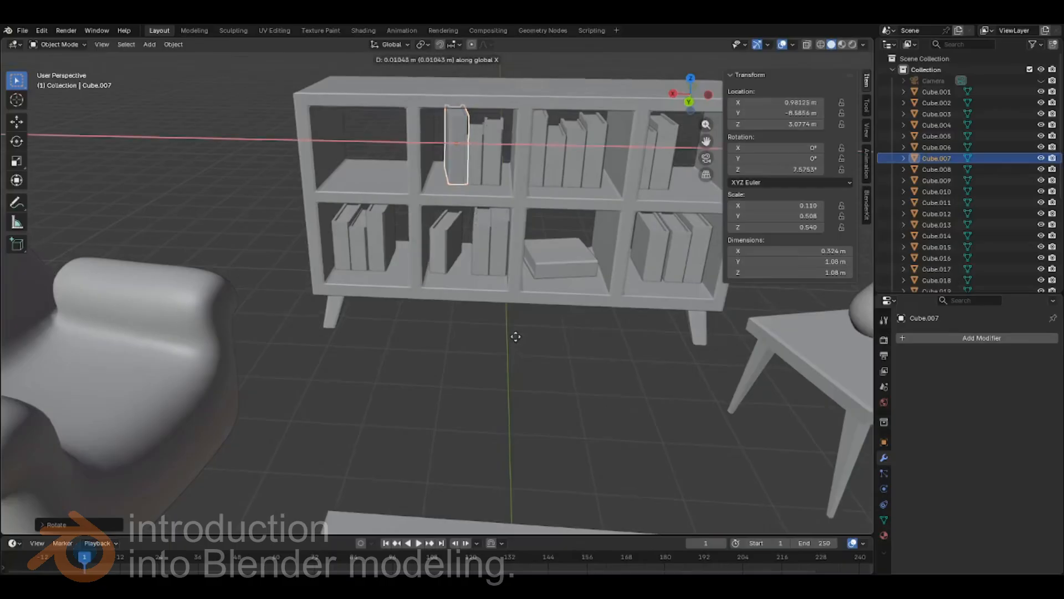
click(506, 333)
- Duplicate the flat book Cube.019 and leave the copy in place
middle_drag(508, 334, 428, 307)
scroll(507, 327, down, 3)
middle_drag(506, 342, 563, 368)
click(554, 294)
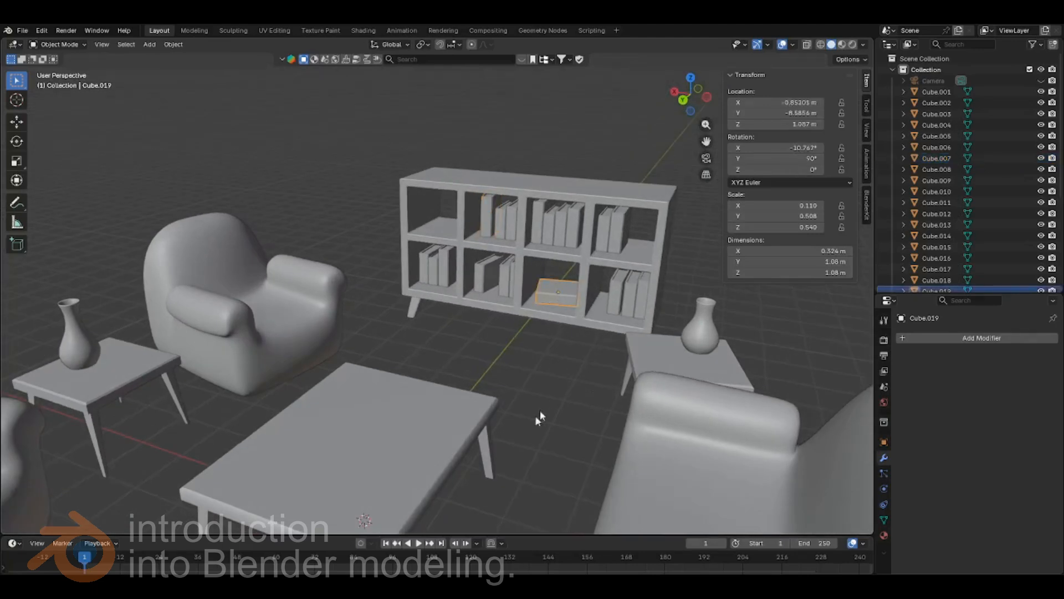
right_click(371, 199)
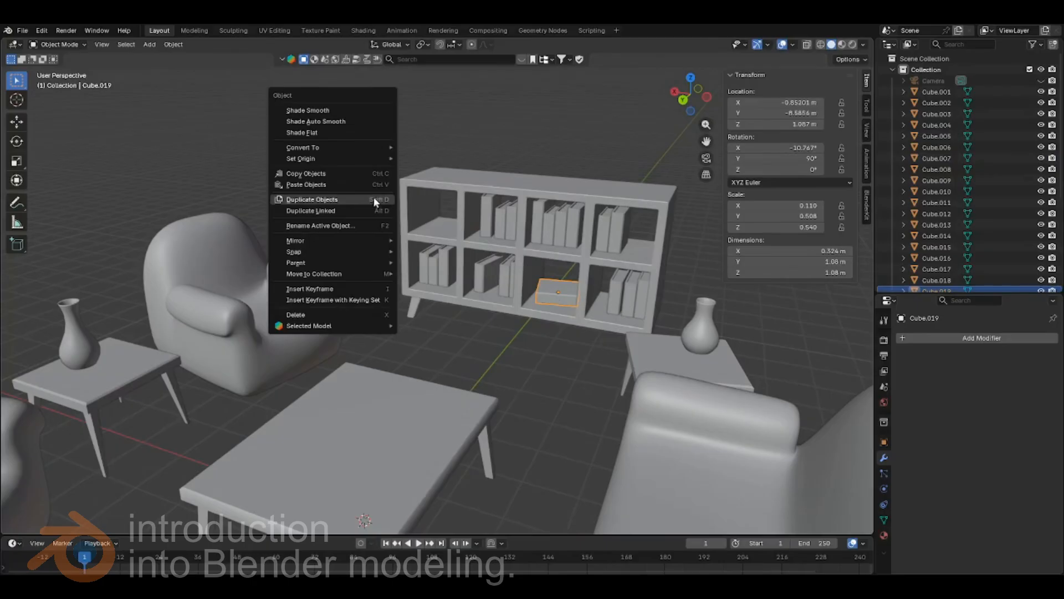
click(367, 199)
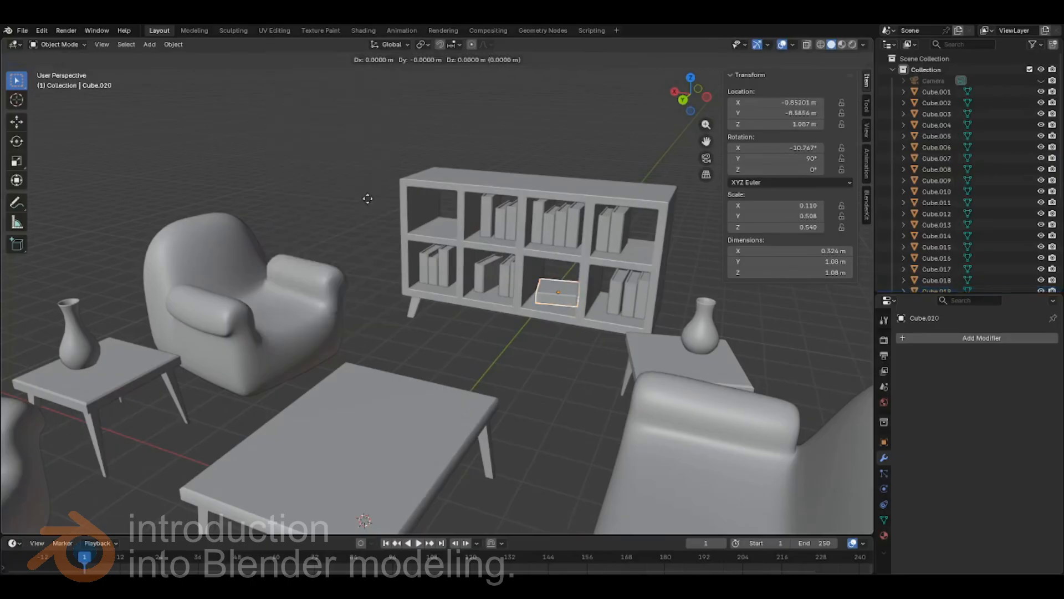
right_click(455, 300)
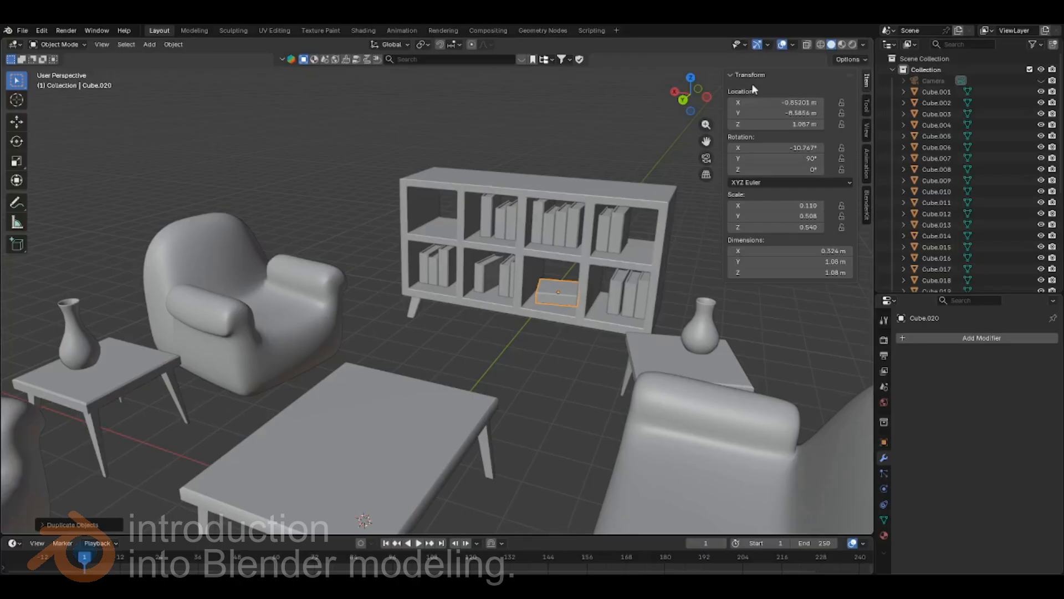
- In top view, move the flat book copy from the cabinet to the corner area of the coffee table nearest the cabinet and armchair
drag(719, 87, 820, 88)
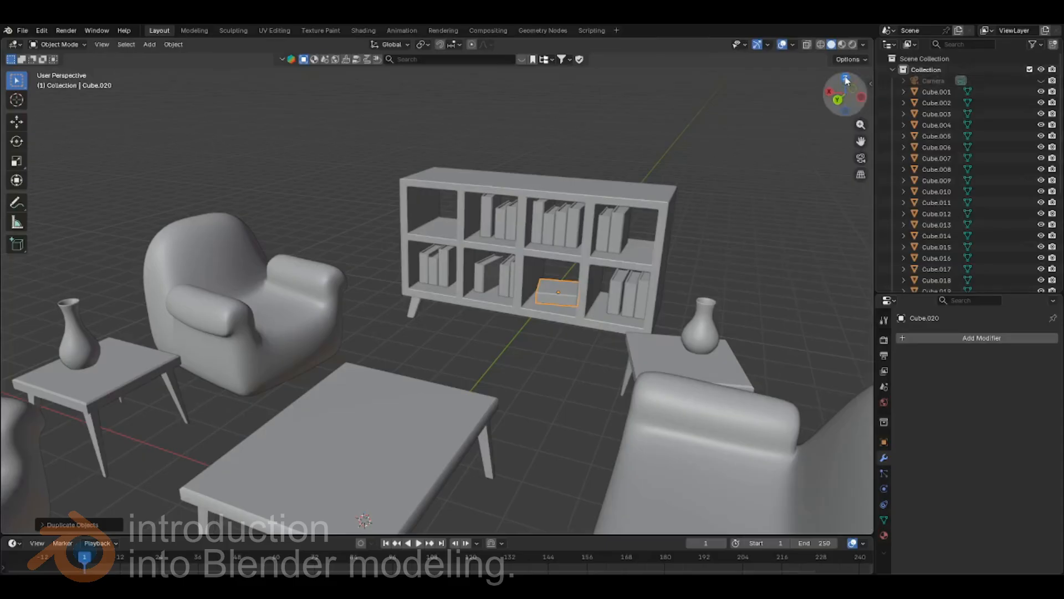
click(845, 79)
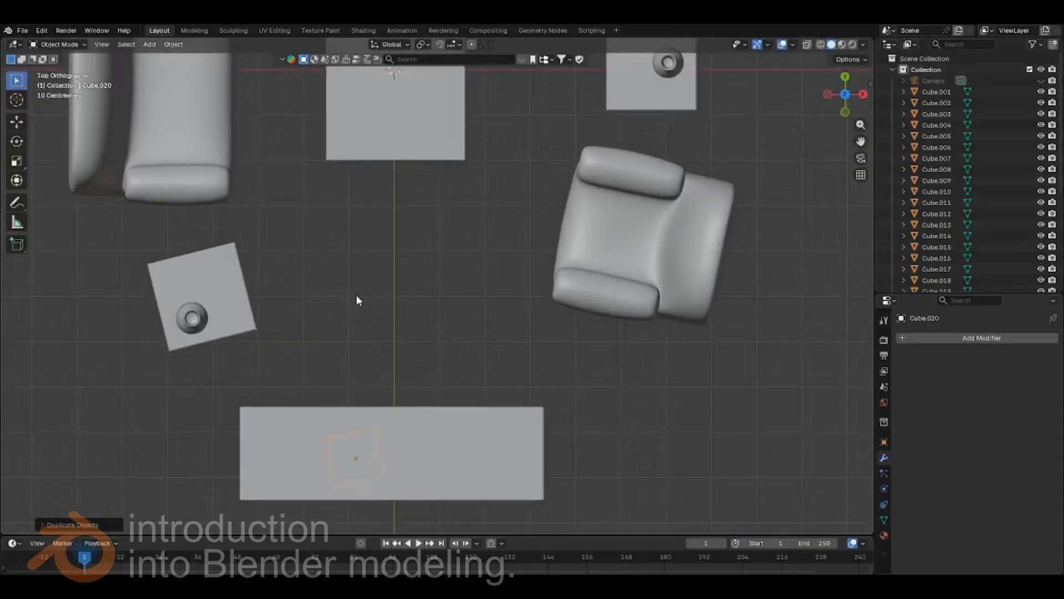
scroll(354, 291, down, 1)
scroll(449, 240, down, 1)
mouse_move(449, 240)
shift+middle_down()
mouse_move(459, 428)
mouse_move(430, 342)
mouse_move(364, 340)
mouse_move(451, 256)
shift+middle_up()
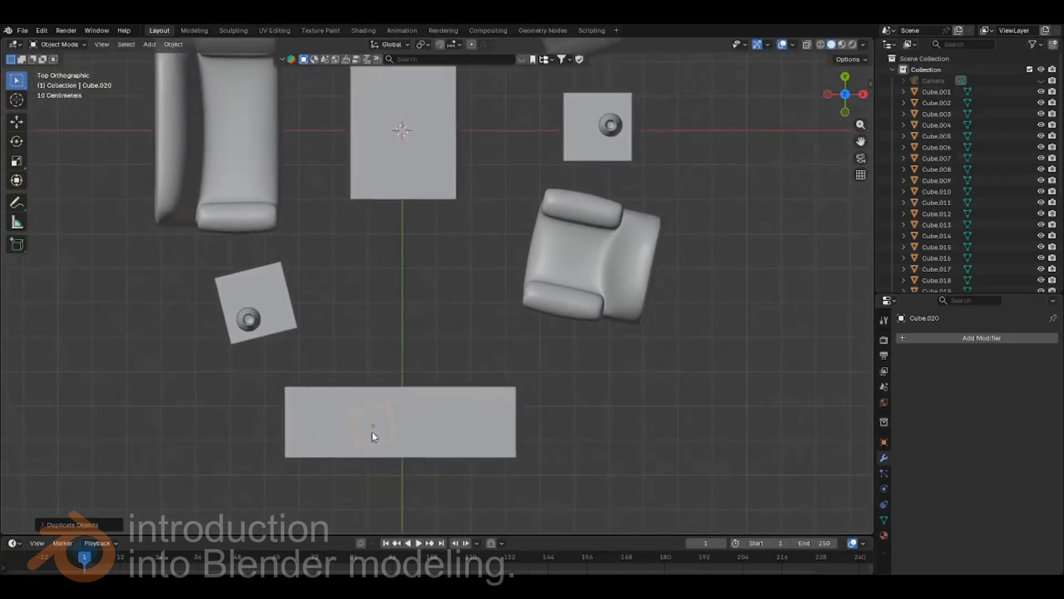
key(g)
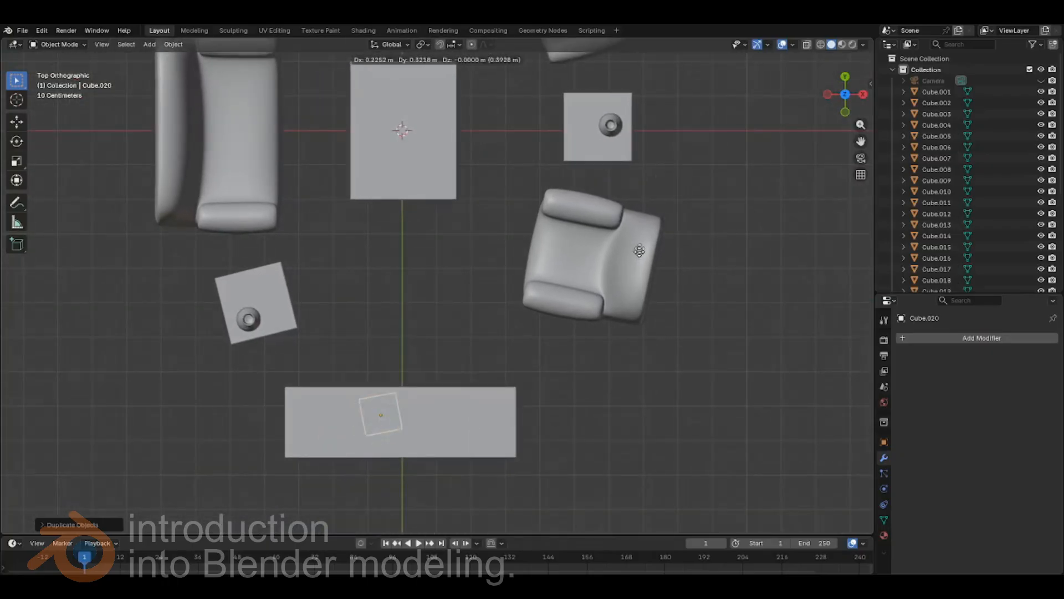
click(684, 504)
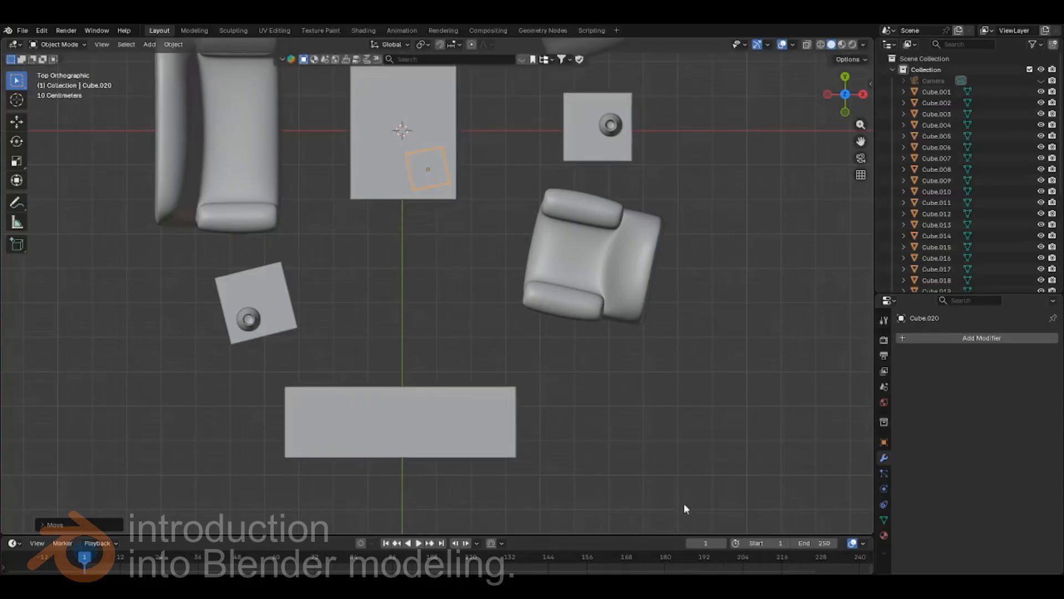
- Raise the flat book copy about 0.65 m along Z so it rests on the coffee table top
middle_drag(537, 451, 494, 393)
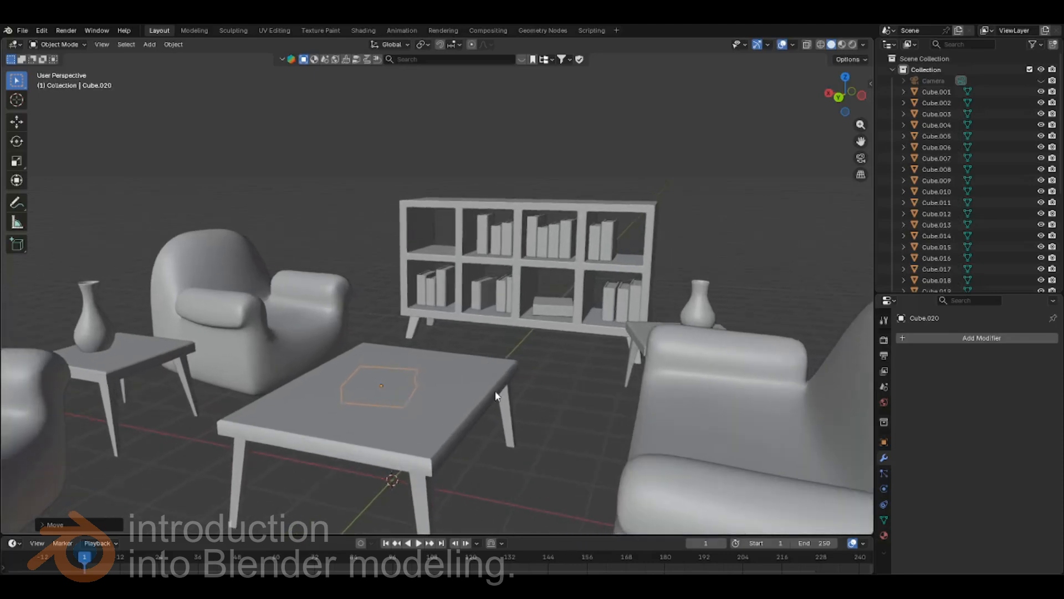
key(g)
key(z)
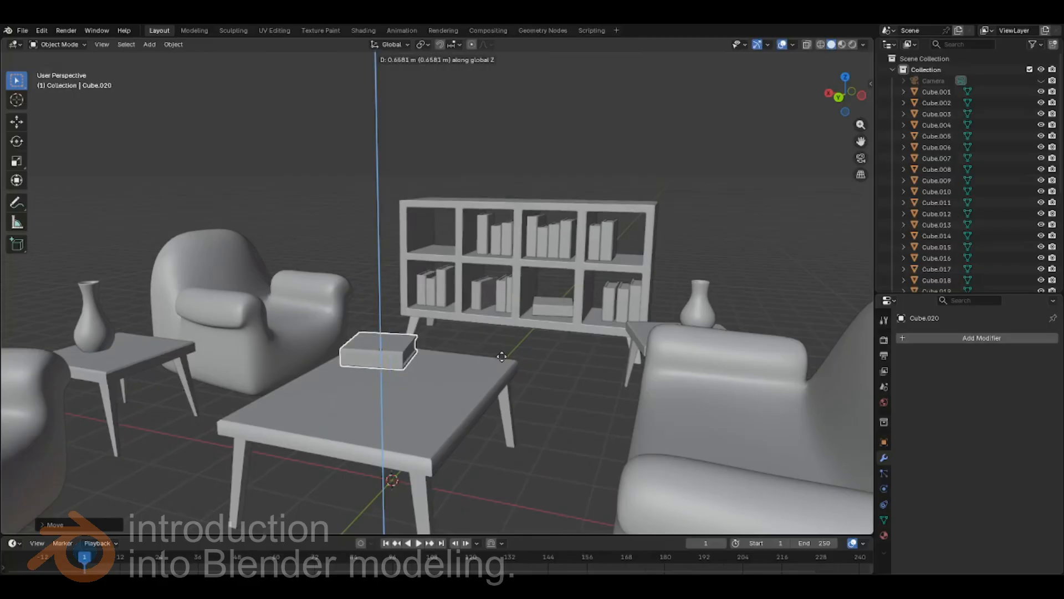
click(502, 358)
middle_drag(462, 381, 578, 432)
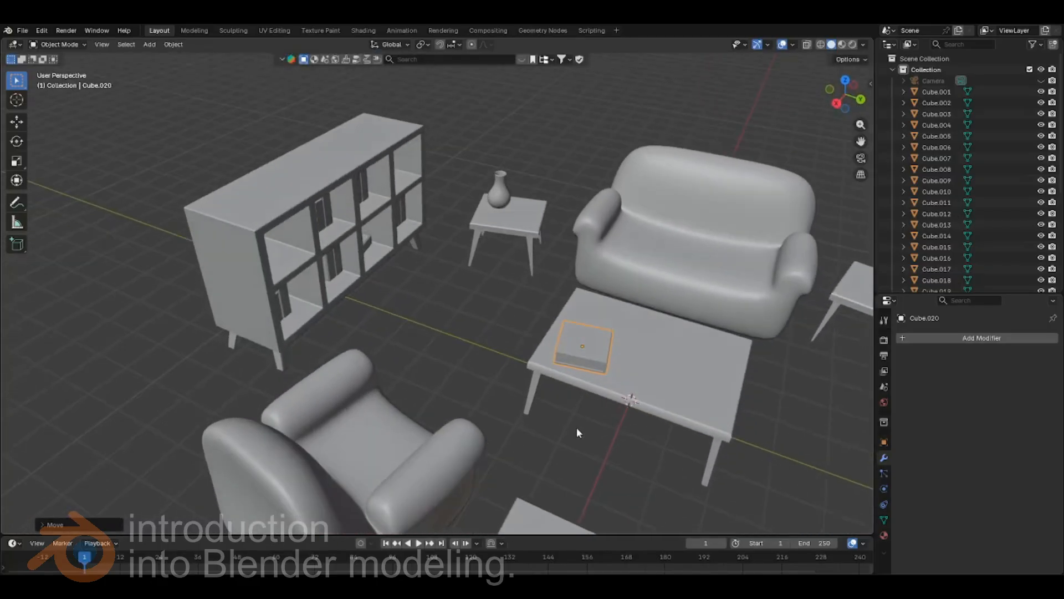
- Rotate the flat book on the coffee table about the global Z axis
key(r)
key(z)
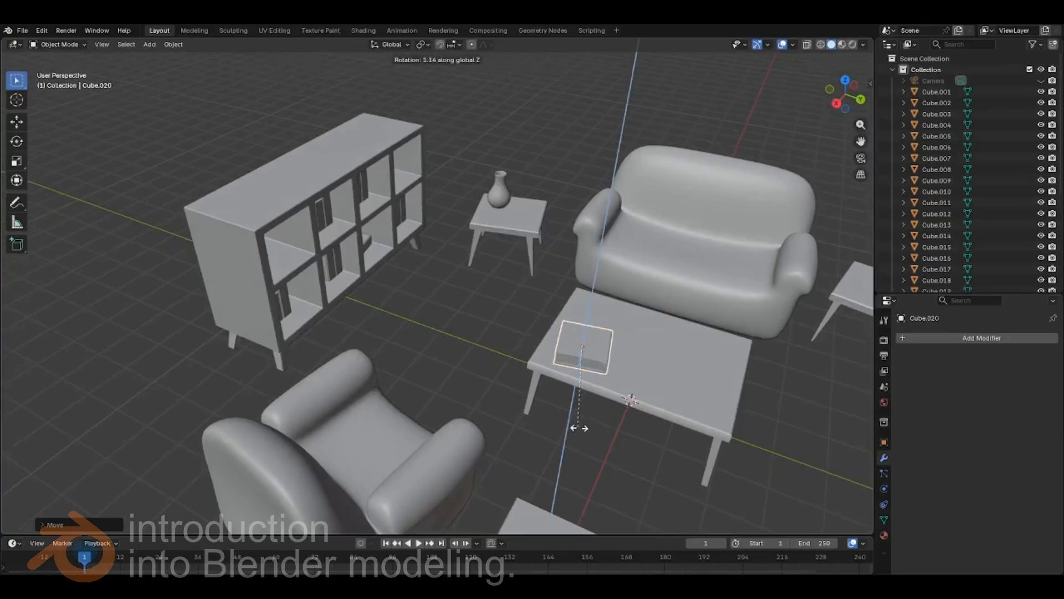
click(511, 391)
middle_drag(599, 458, 586, 395)
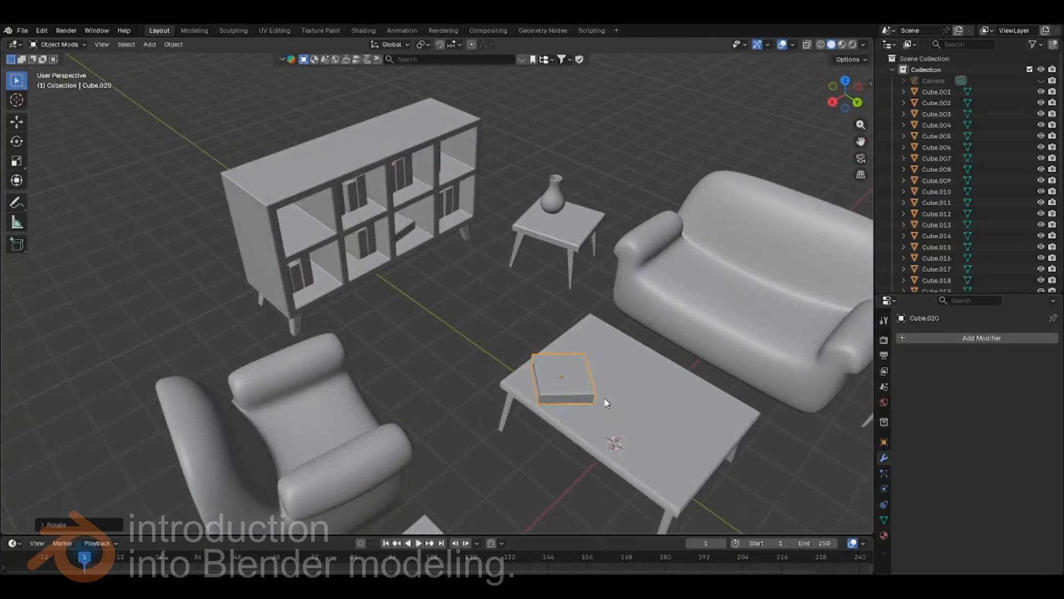
- Thicken the flat book on the coffee table by scaling it about 1.13 along global Z
key(s)
key(y)
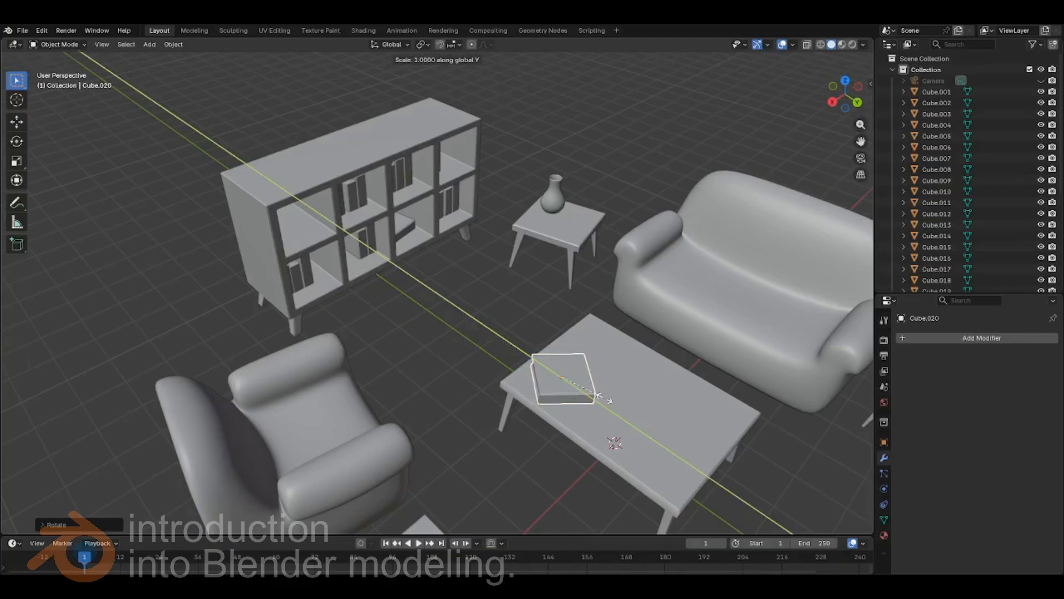
key(z)
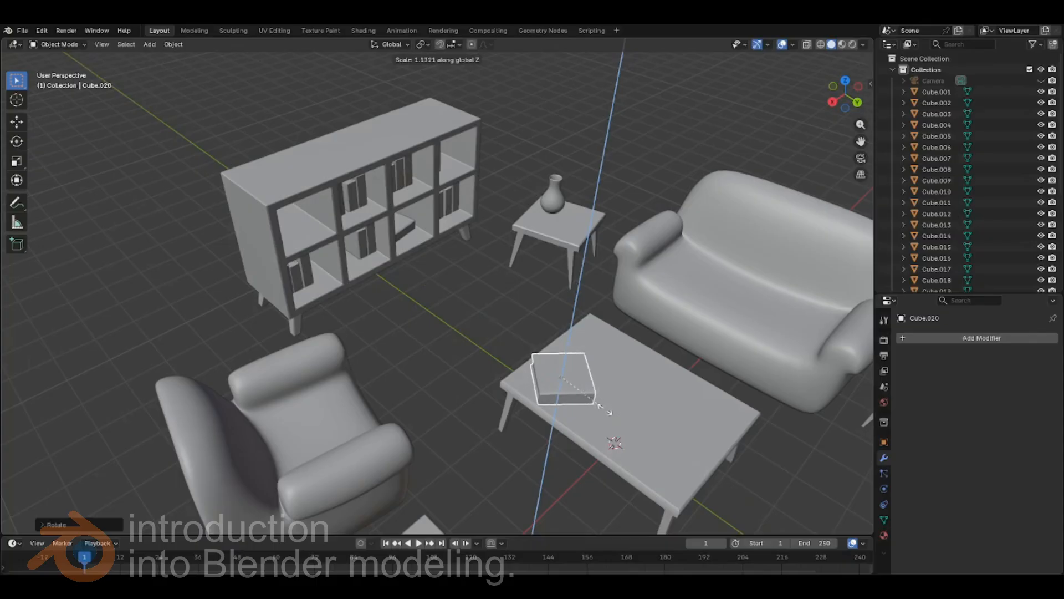
click(604, 410)
middle_drag(605, 422, 614, 434)
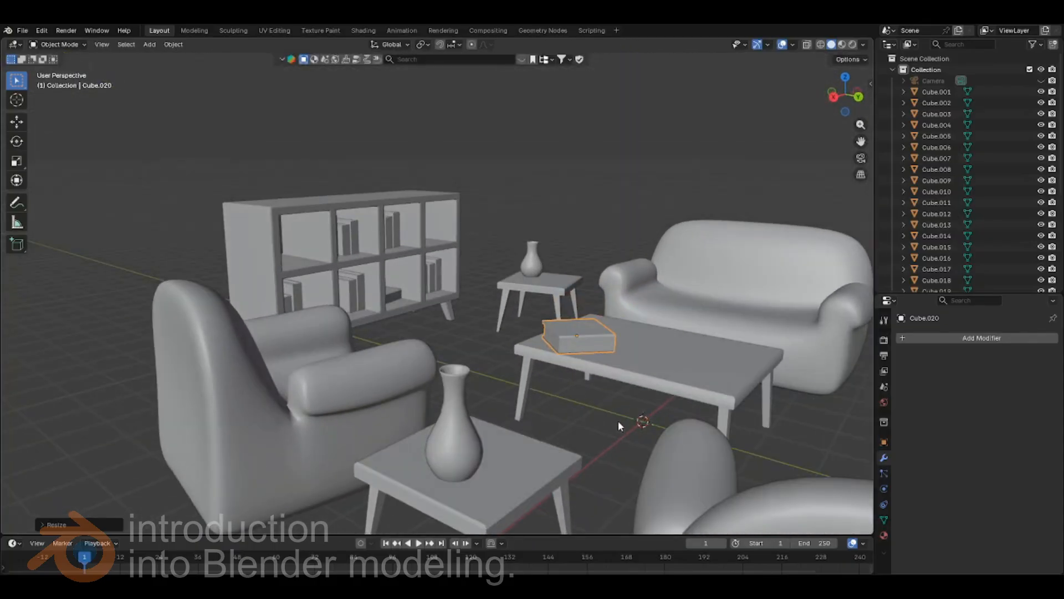
- Duplicate the flat book on the coffee table and raise the copy along Z above the original
right_click(143, 190)
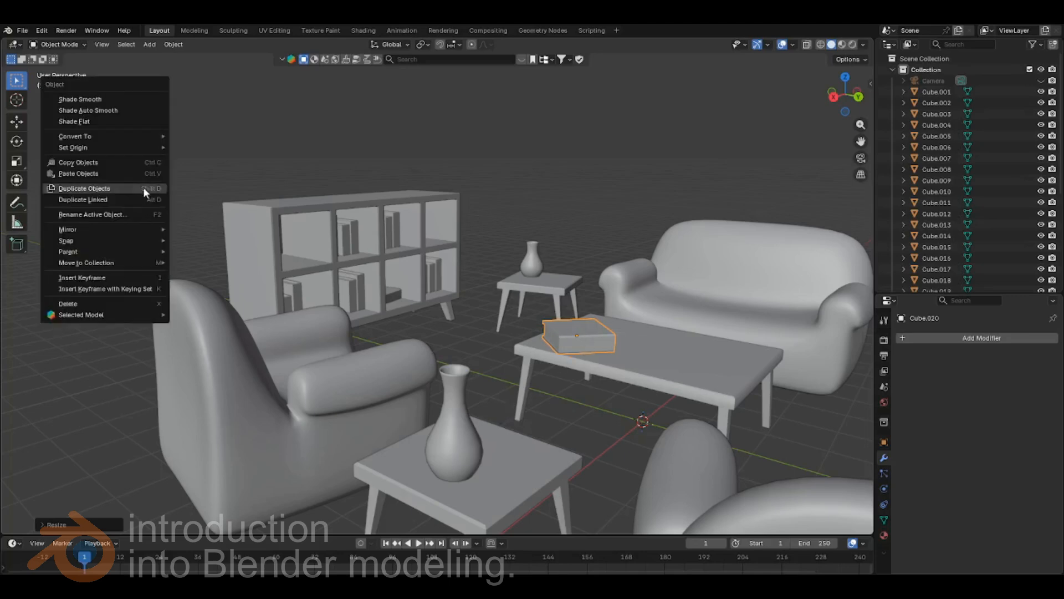
click(140, 191)
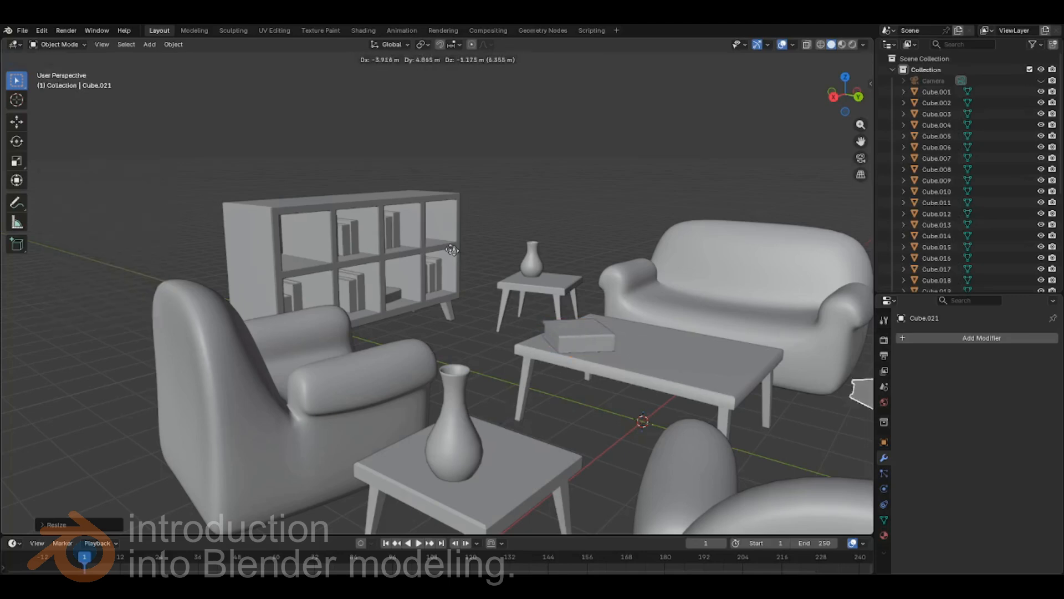
right_click(342, 219)
key(g)
key(z)
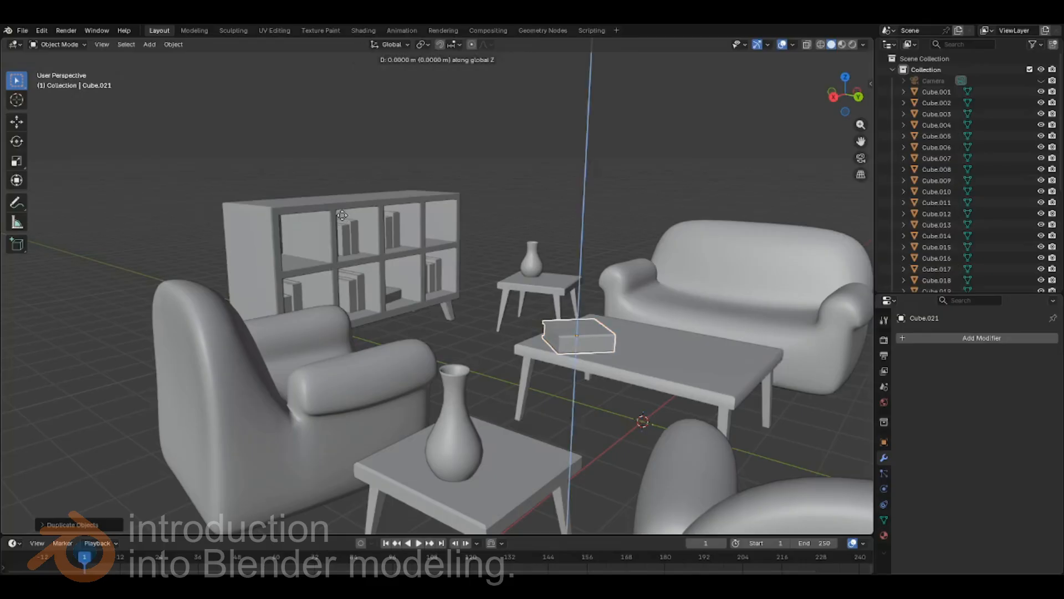
click(343, 189)
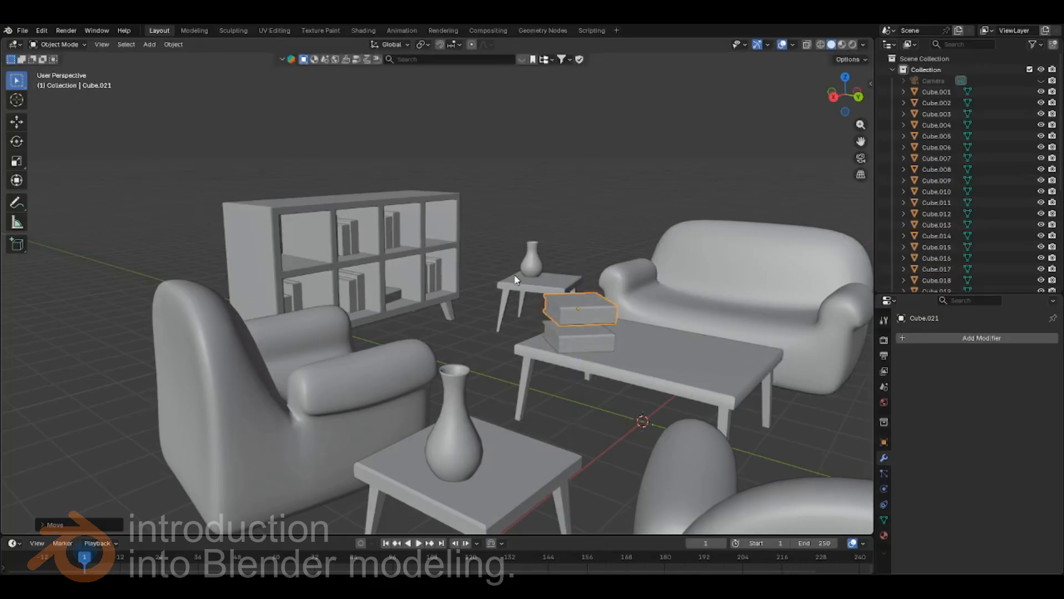
- Make the upper book copy thinner by scaling it down along global Z
key(s)
key(z)
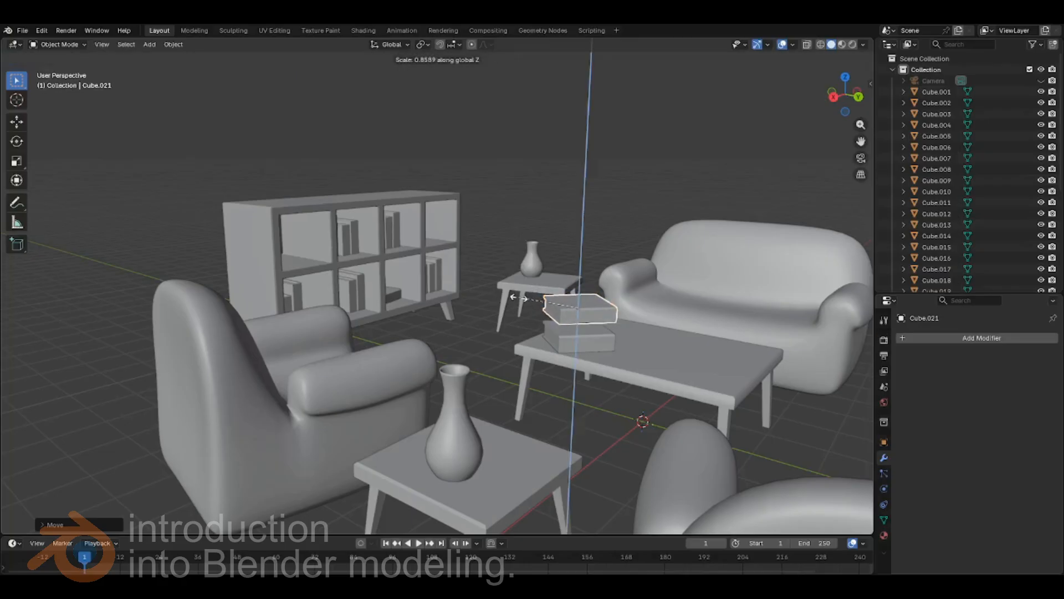
click(541, 330)
- Lower the thinner book copy along Z until it rests on the book beneath it
middle_drag(630, 354, 628, 343)
key(g)
key(z)
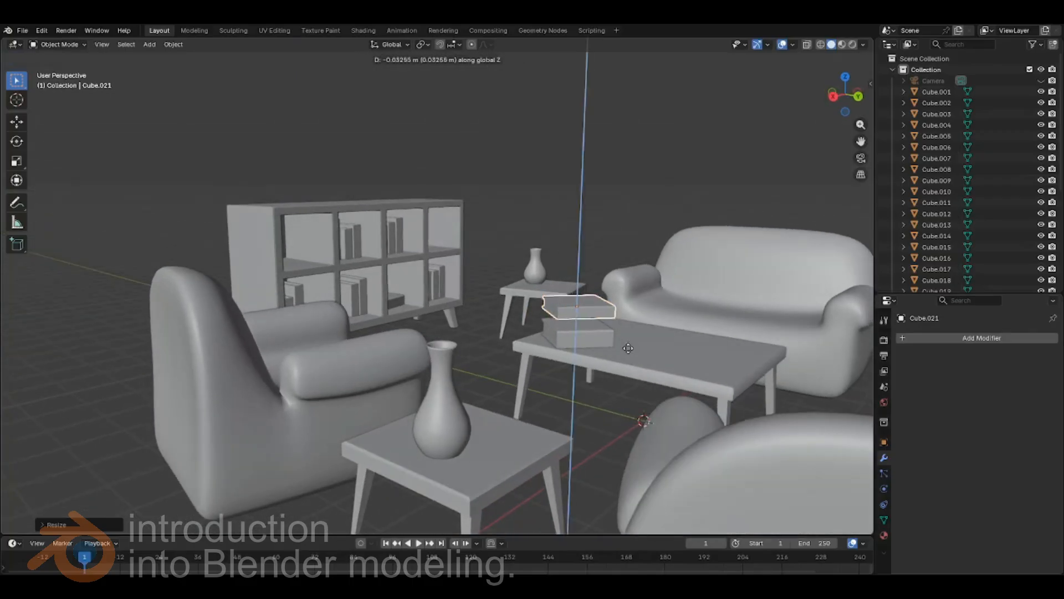
click(579, 363)
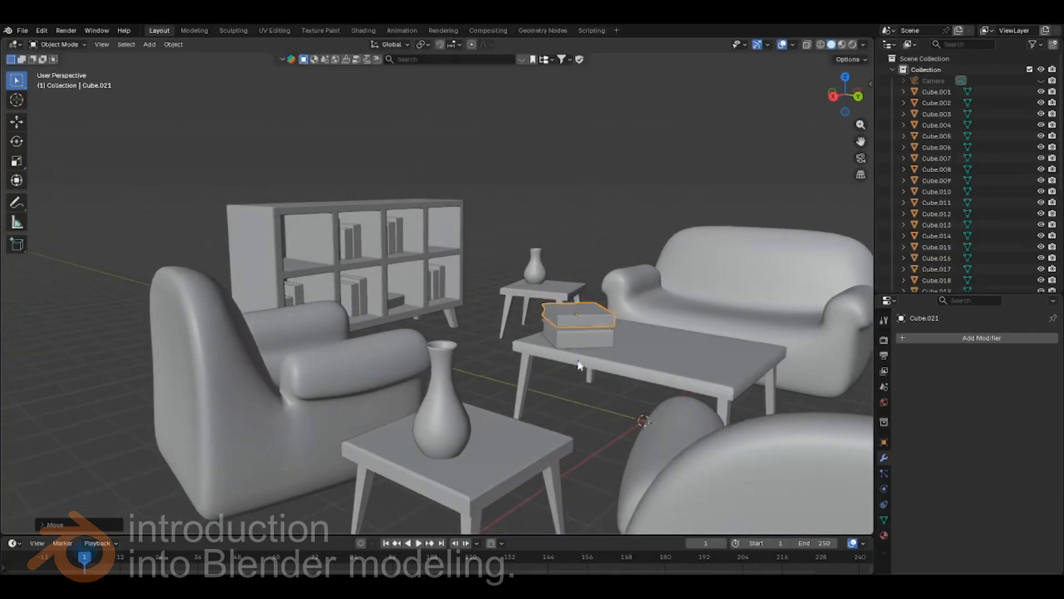
- Rotate the upper book of the coffee-table stack about Z so it sits askew on the lower one
middle_drag(580, 363, 573, 398)
key(r)
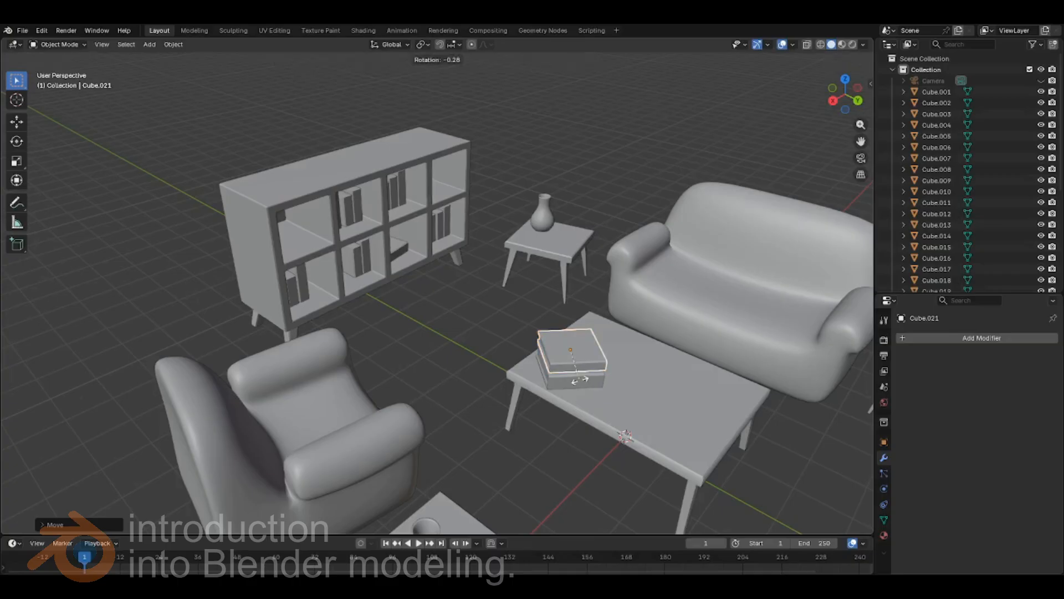
key(z)
click(580, 380)
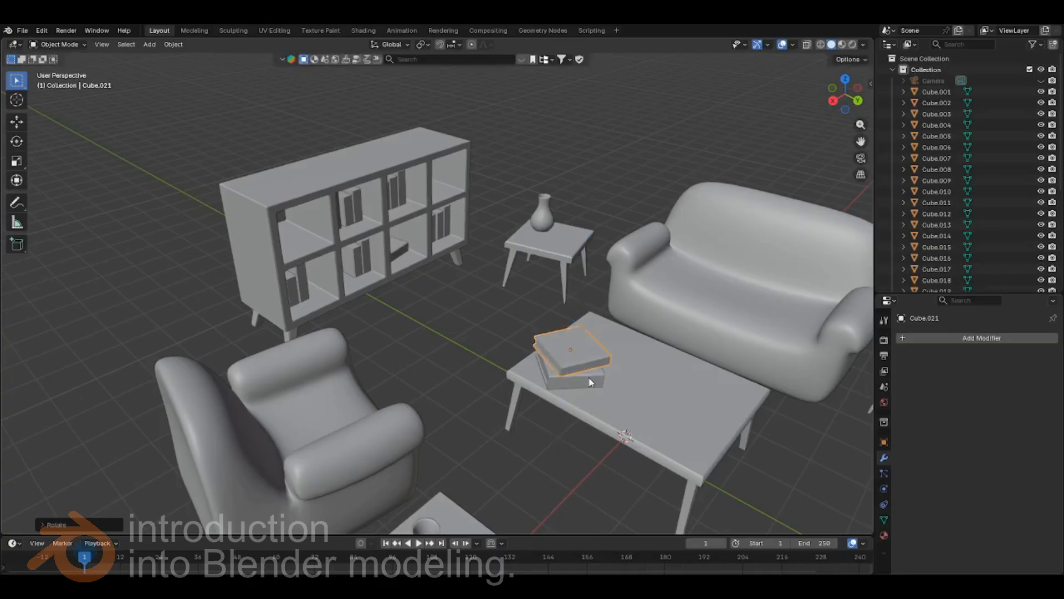
- Set the X rotation of the lower book, Cube.020, to 0° in its transform values
click(579, 380)
middle_drag(681, 382, 640, 377)
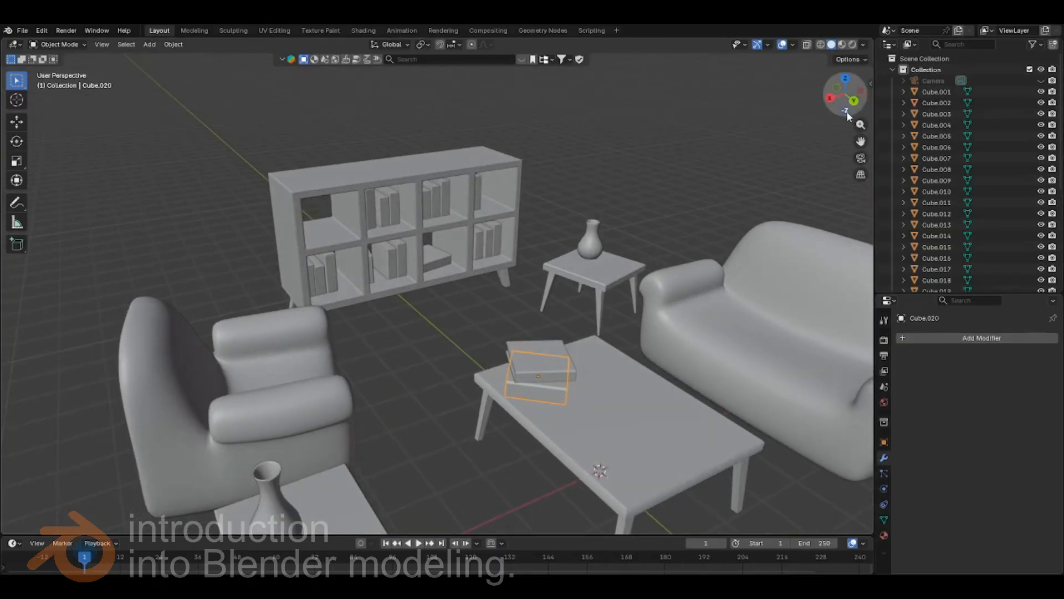
click(870, 84)
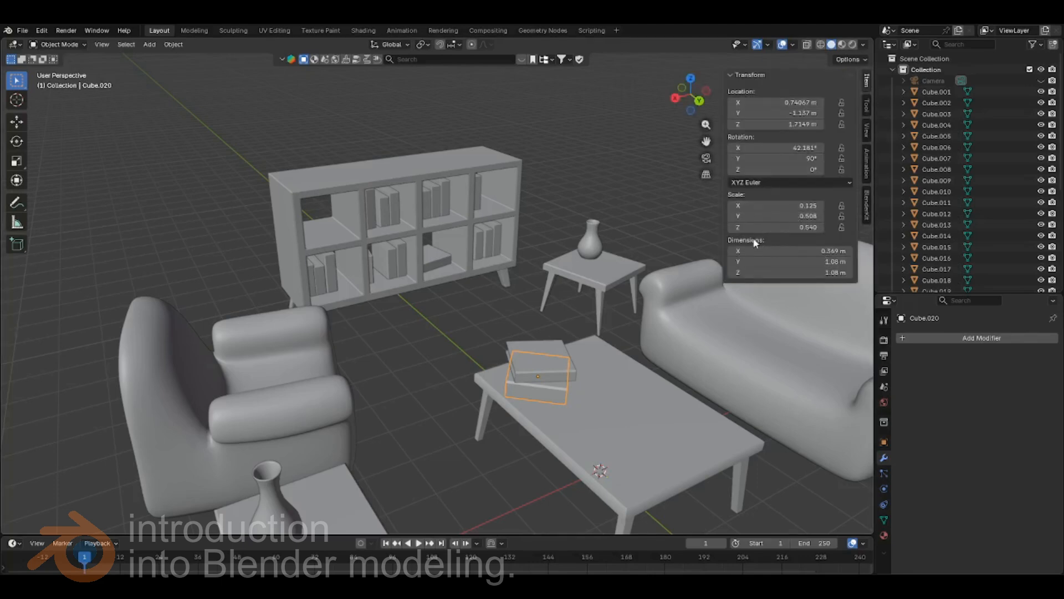
click(809, 147)
text(0)
key(Return)
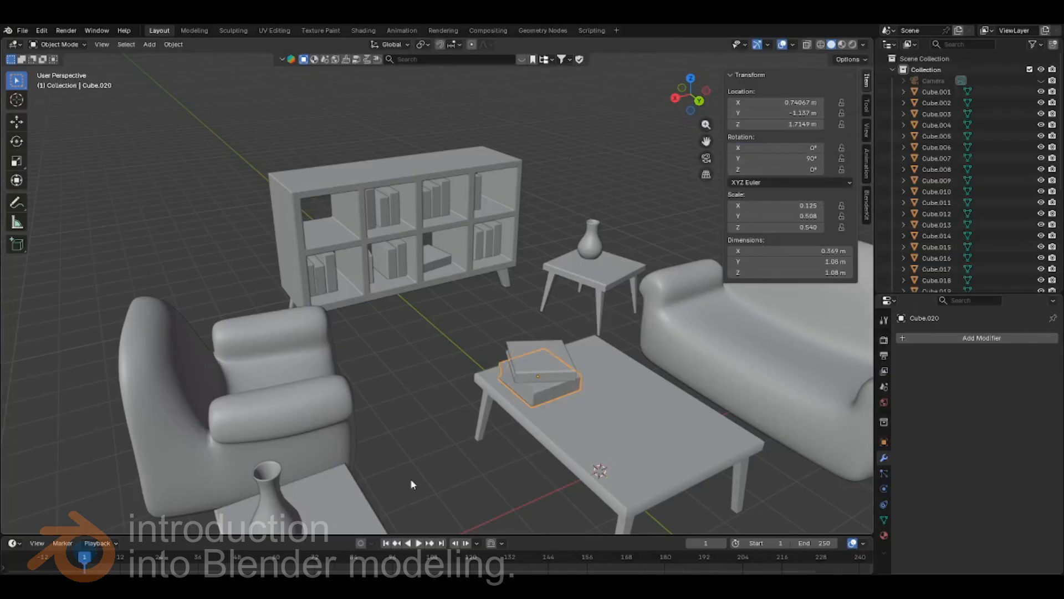
- Stretch the lower book along global X until its Z dimension is about 1.48 m
key(s)
key(y)
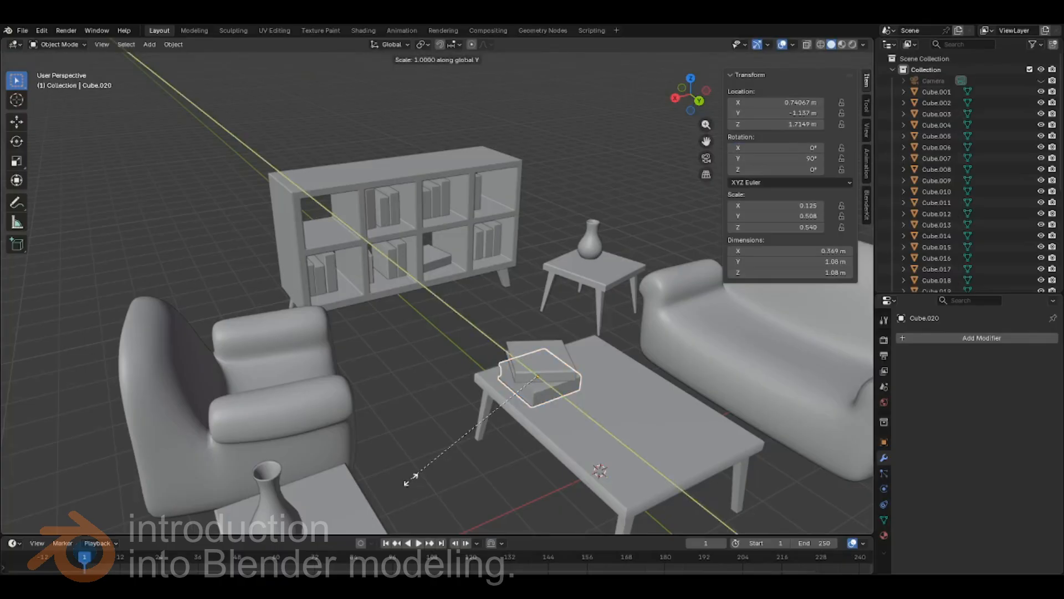
key(x)
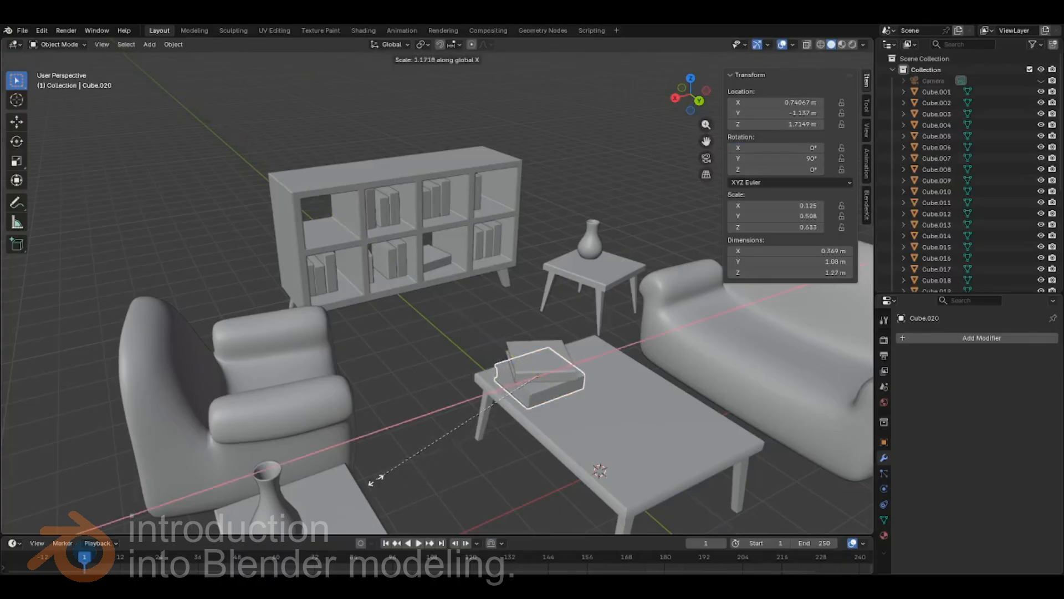
click(344, 487)
- Rotate the lower book about 17.3° around global Z and hide the transform values again
middle_drag(498, 463, 506, 467)
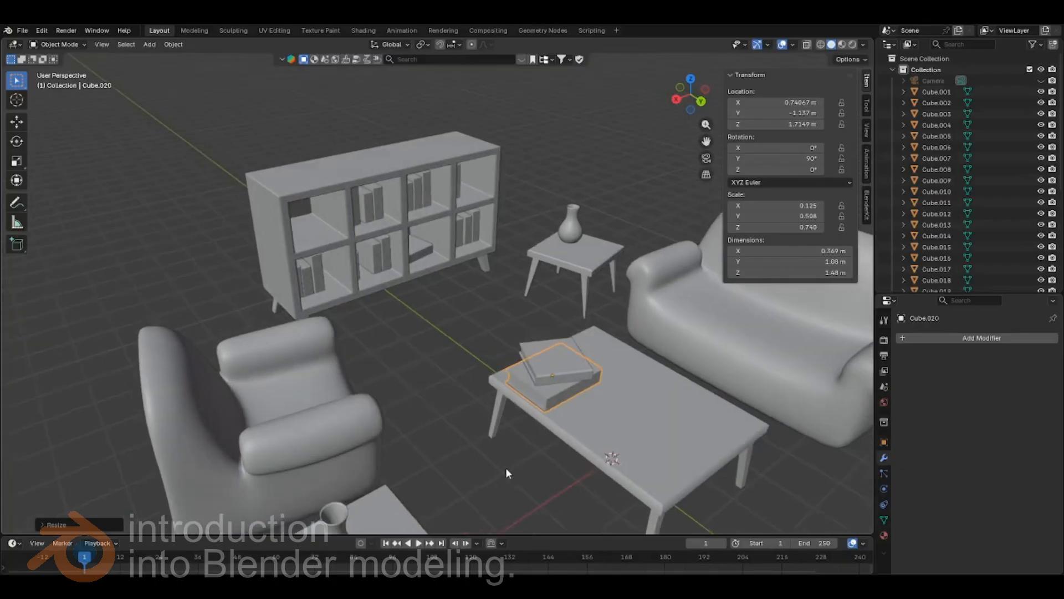
key(r)
key(z)
click(472, 464)
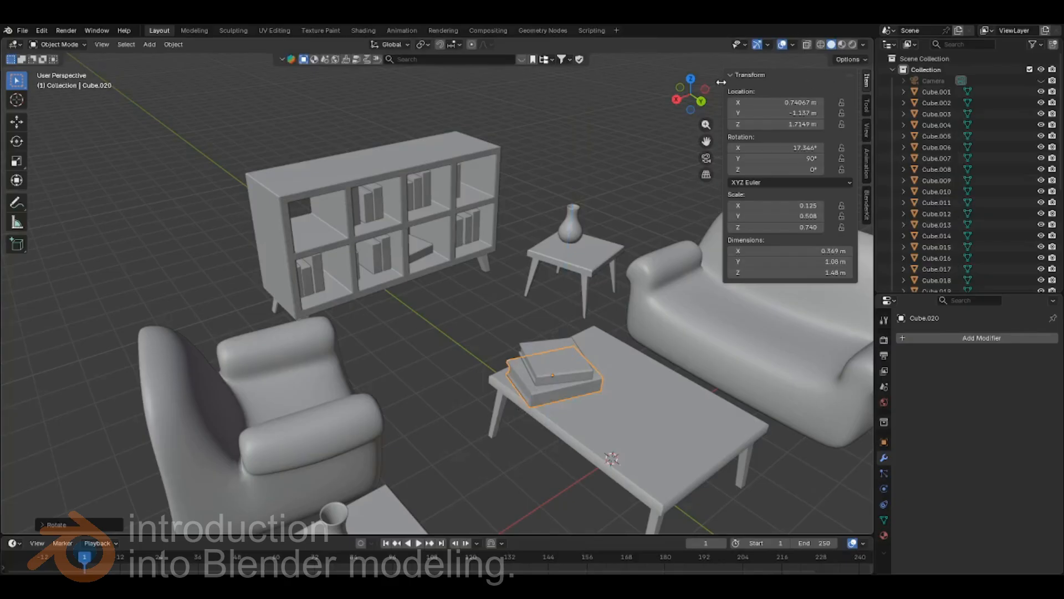
drag(718, 81, 864, 83)
- Unhide the tembok wall object so the room walls and floor surround the furniture
middle_drag(811, 142, 613, 321)
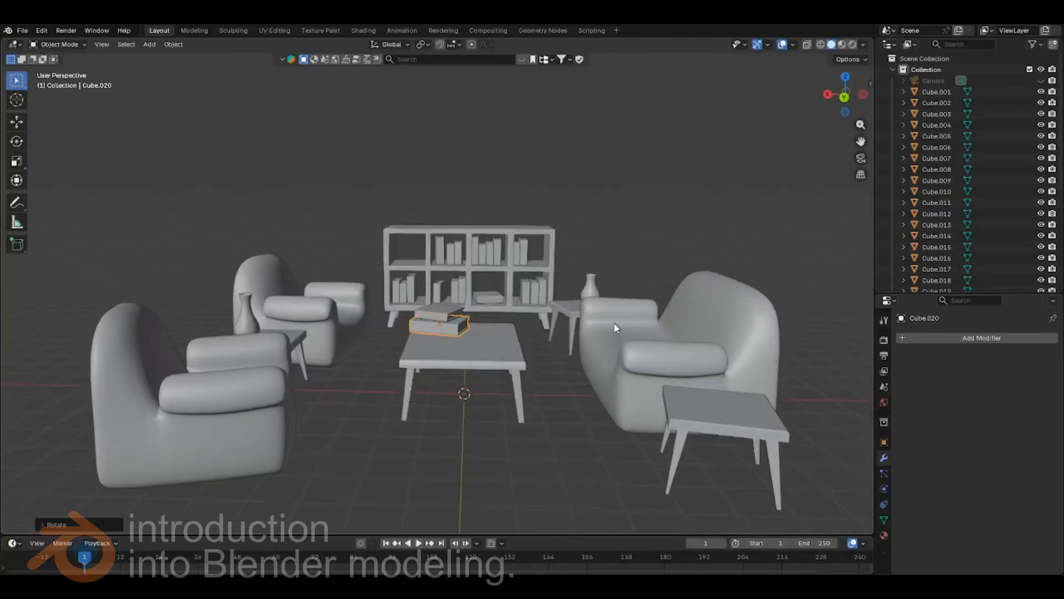
middle_drag(526, 304, 532, 373)
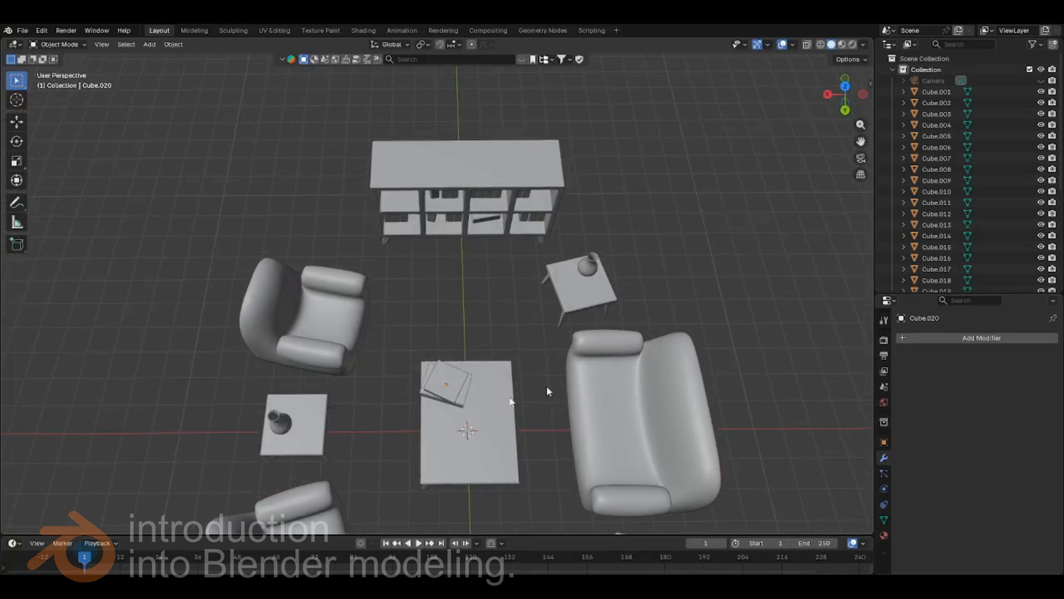
mouse_move(514, 397)
middle_down()
mouse_move(510, 329)
mouse_move(515, 394)
mouse_move(415, 384)
mouse_move(492, 379)
mouse_move(527, 393)
middle_up()
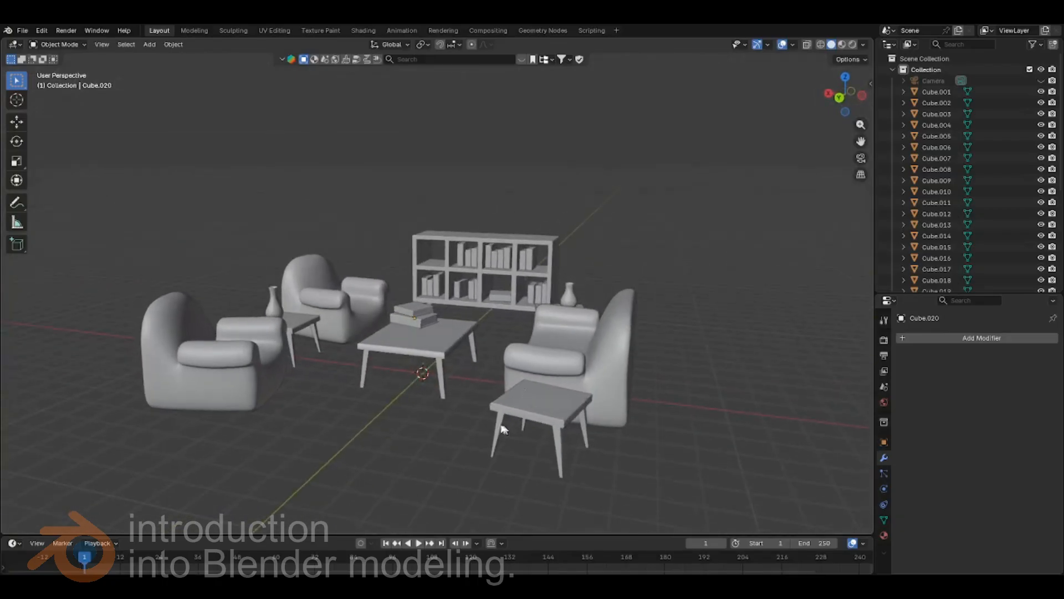
scroll(495, 418, up, 2)
mouse_move(462, 401)
shift+middle_down()
mouse_move(520, 346)
mouse_move(495, 345)
mouse_move(475, 386)
shift+middle_up()
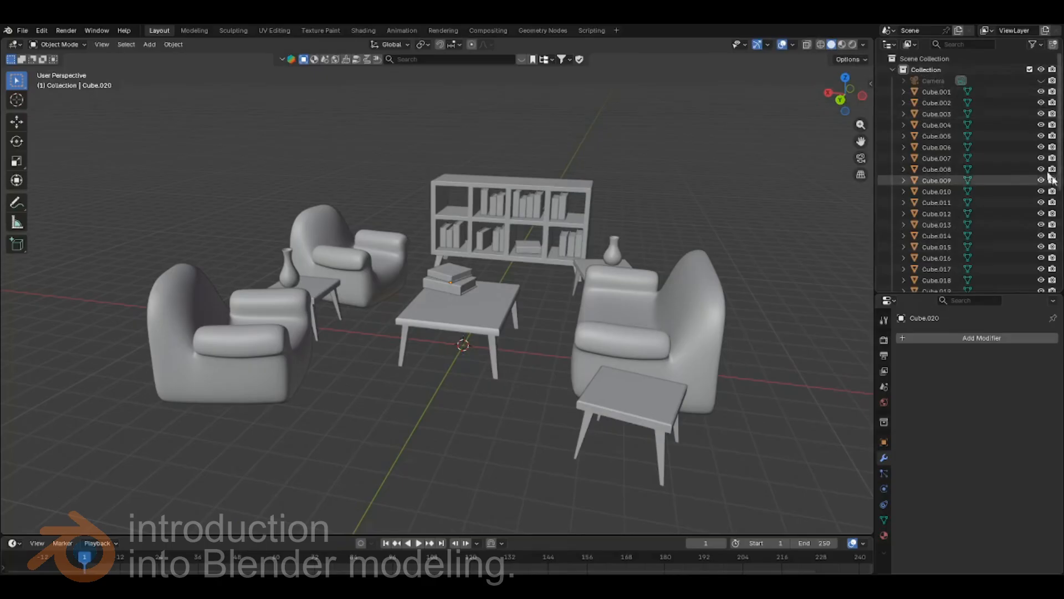
drag(1060, 150, 1056, 269)
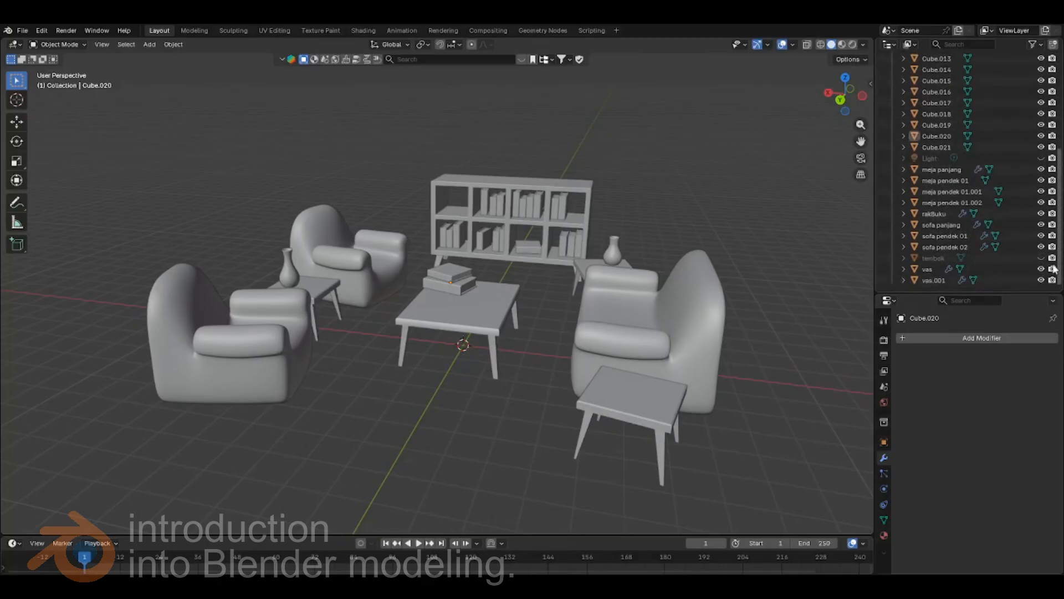
click(1041, 258)
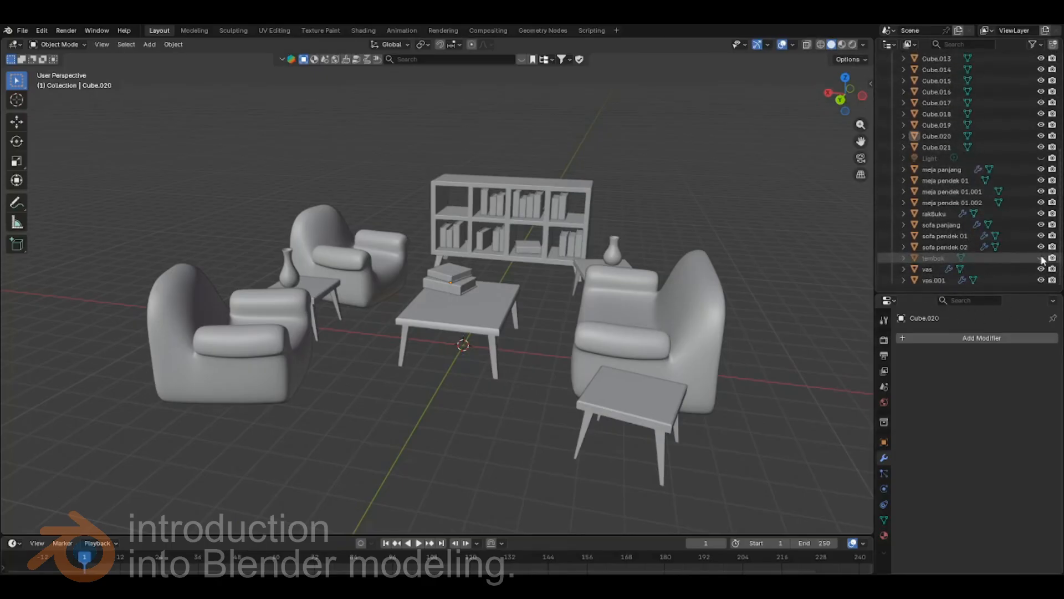
middle_drag(560, 340, 563, 313)
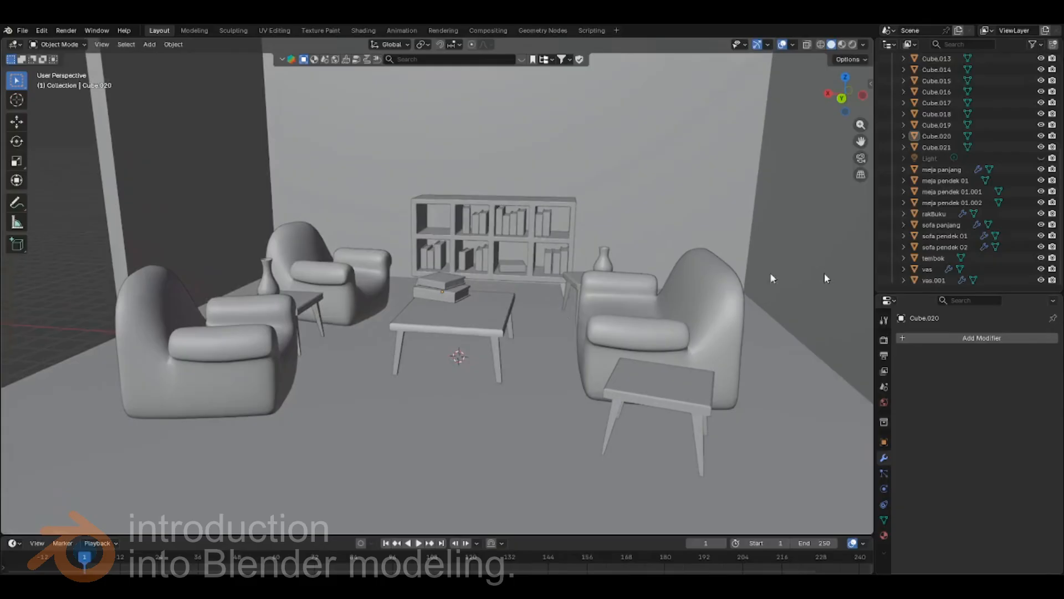
- Save the scene file and select the tembok wall object
click(22, 30)
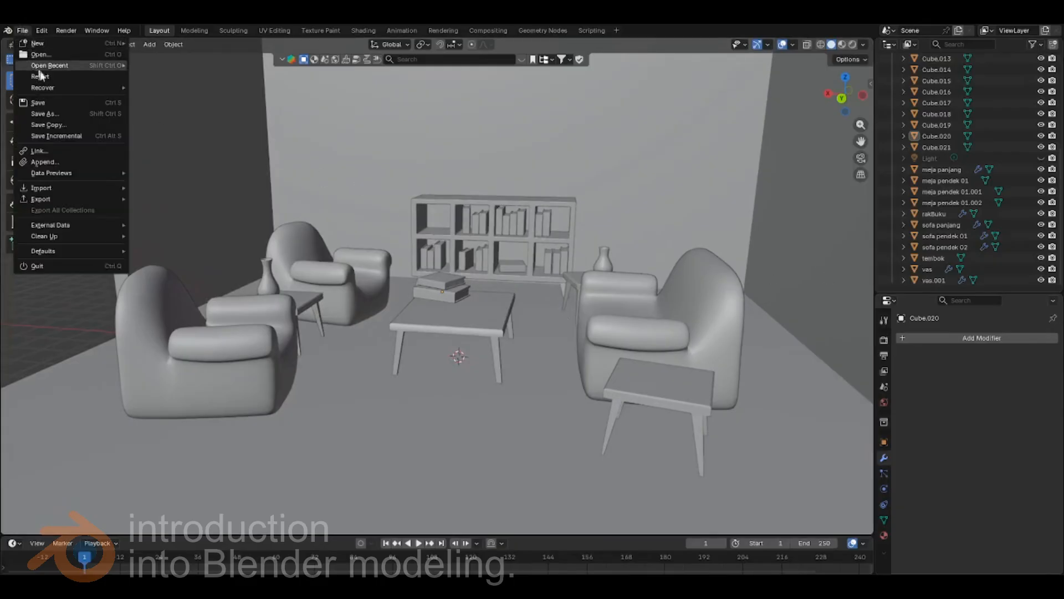
click(39, 102)
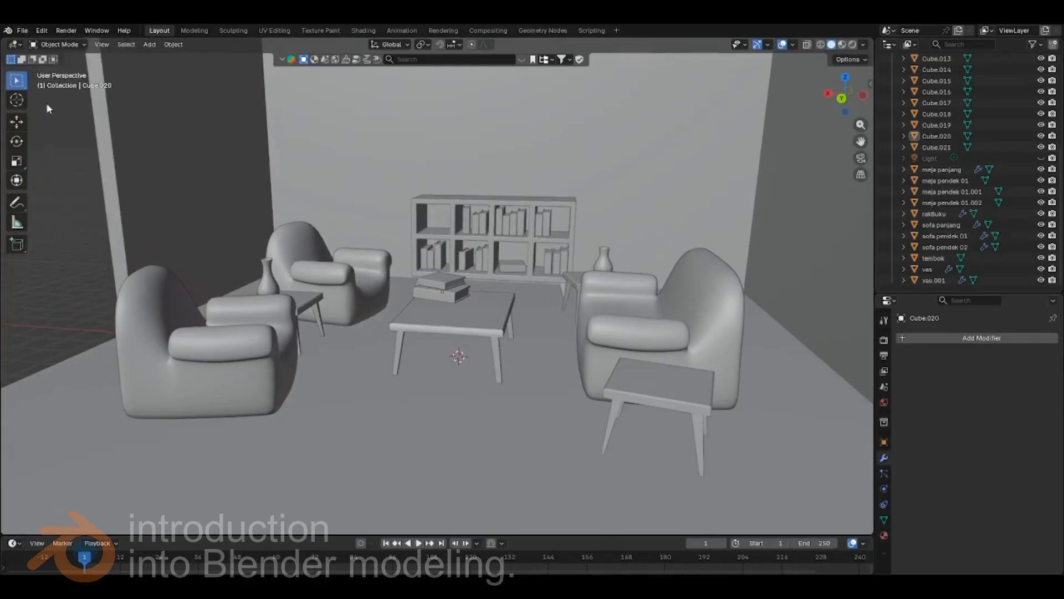
click(210, 173)
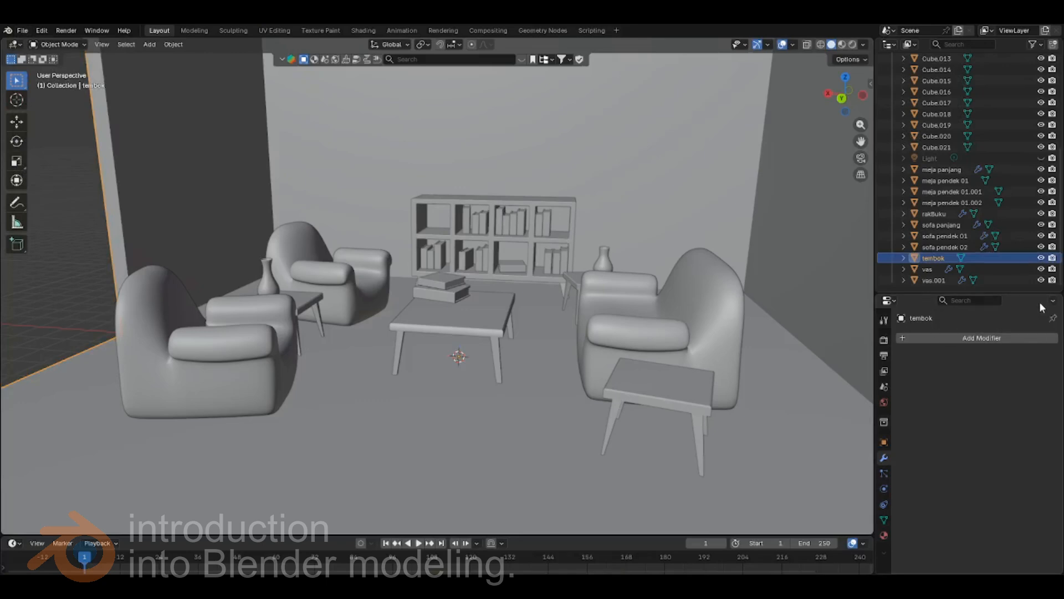